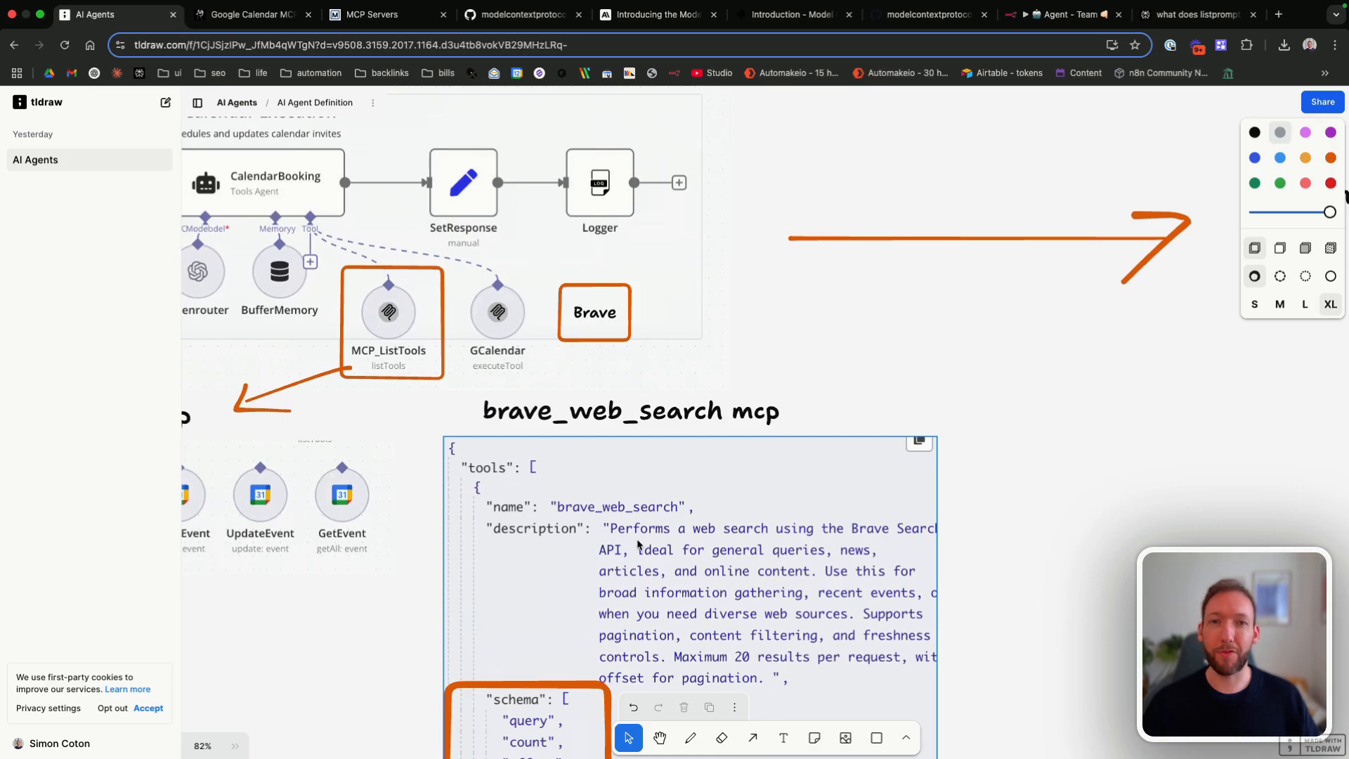
Step: Examine the brave_web_search MCP tool schema, the unified-connection notes and the ExecuteTool parameters on the AI Agents whiteboard
{"action": "scroll", "coordinate": [637, 545], "scroll_direction": "down", "scroll_amount": 5}
{"action": "scroll", "coordinate": [637, 545], "scroll_direction": "right", "scroll_amount": 3}
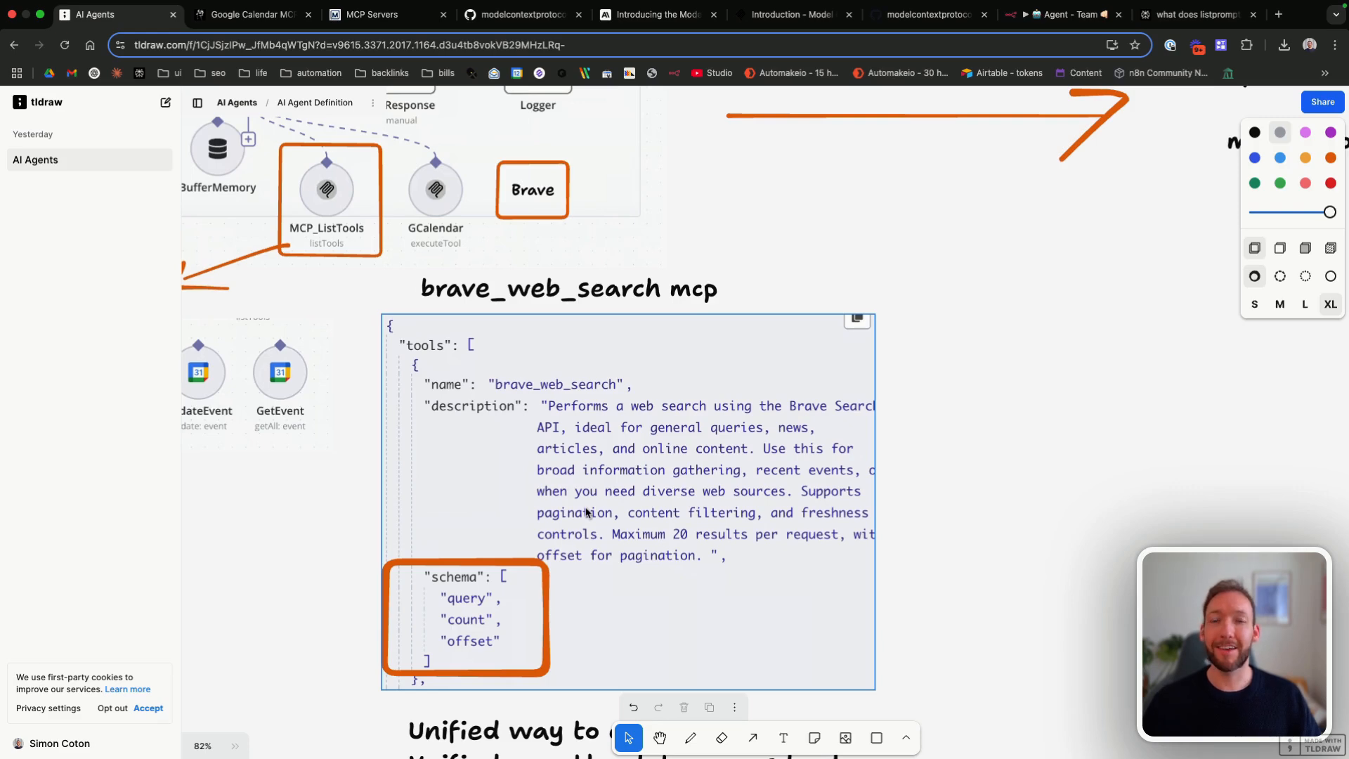
{"action": "scroll", "coordinate": [587, 512], "scroll_direction": "down", "scroll_amount": 5}
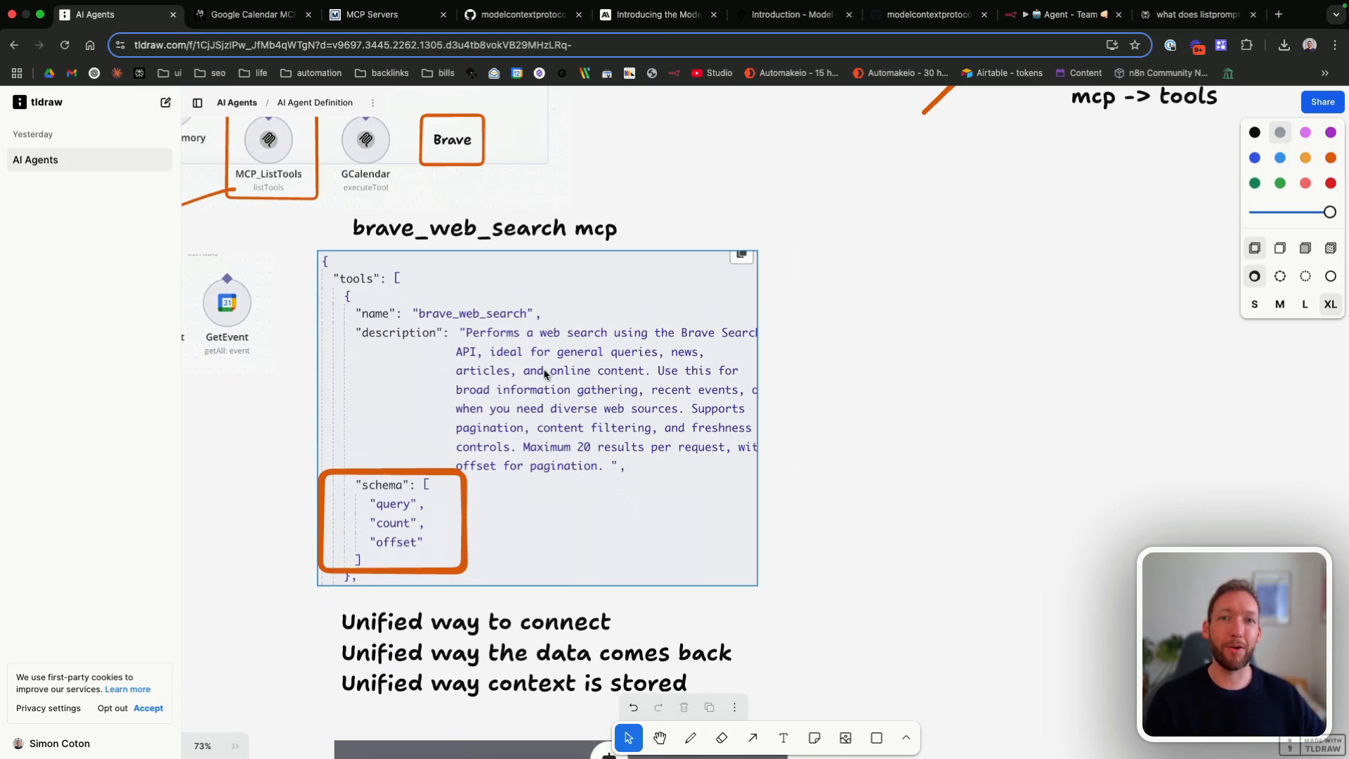
{"action": "scroll", "coordinate": [546, 374], "scroll_direction": "down", "scroll_amount": 1}
{"action": "scroll", "coordinate": [545, 375], "scroll_direction": "down", "scroll_amount": 3}
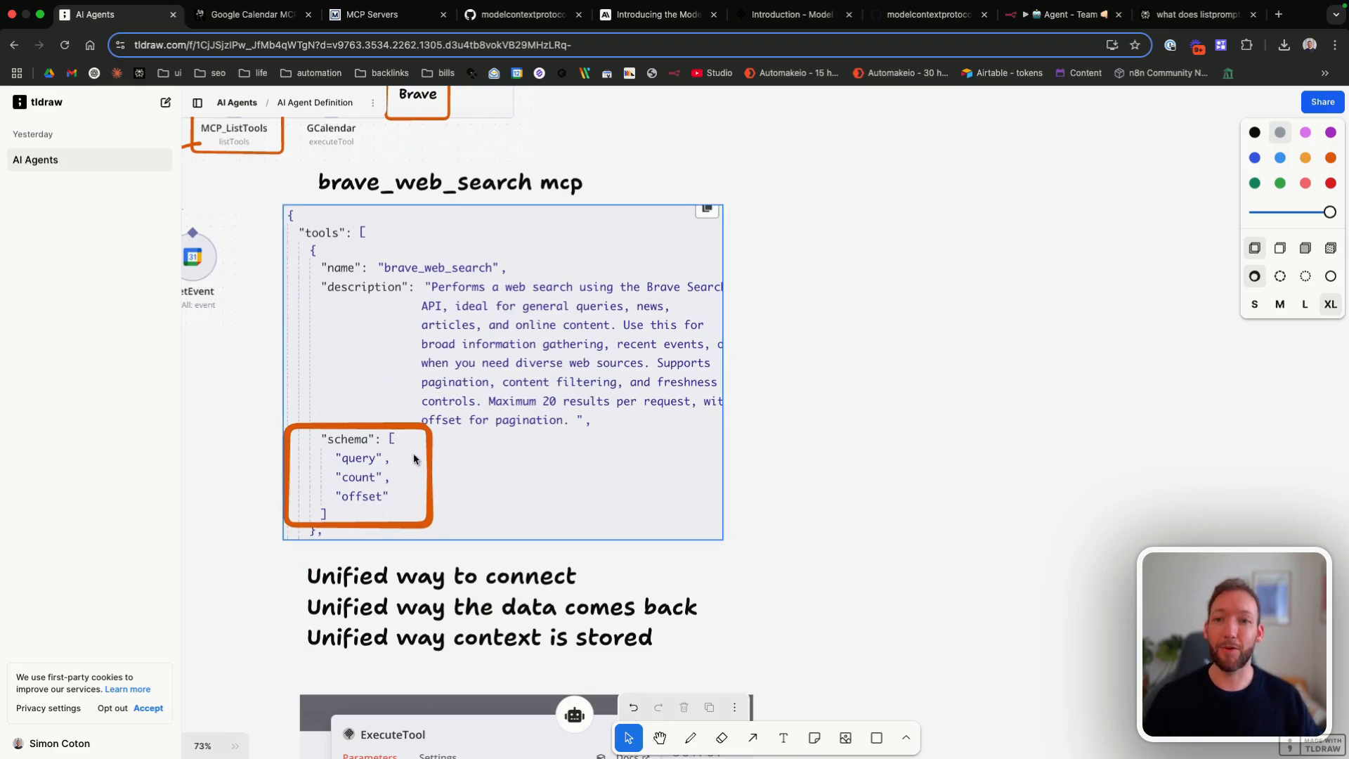
{"action": "scroll", "coordinate": [414, 459], "scroll_direction": "down", "scroll_amount": 2}
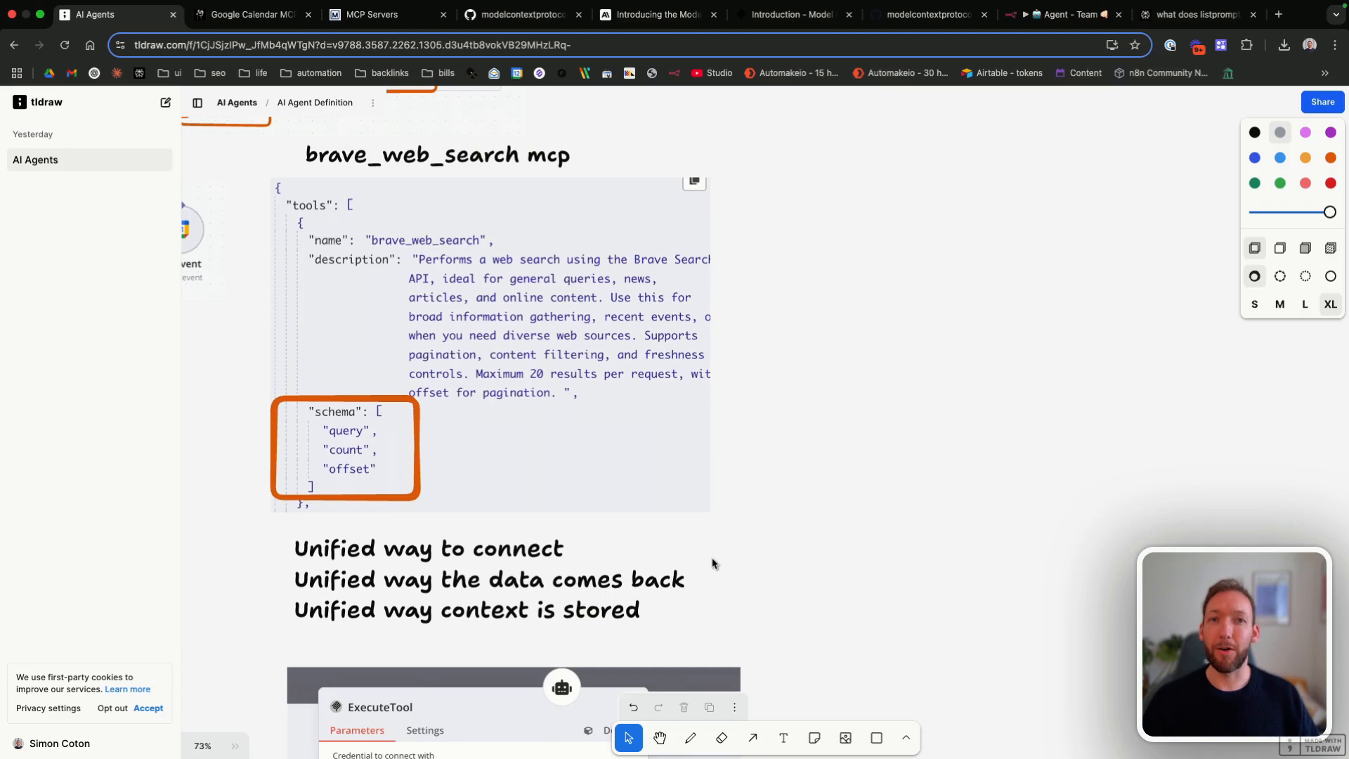
{"action": "scroll", "coordinate": [712, 563], "scroll_direction": "down", "scroll_amount": 5}
{"action": "scroll", "coordinate": [713, 563], "scroll_direction": "left", "scroll_amount": 5}
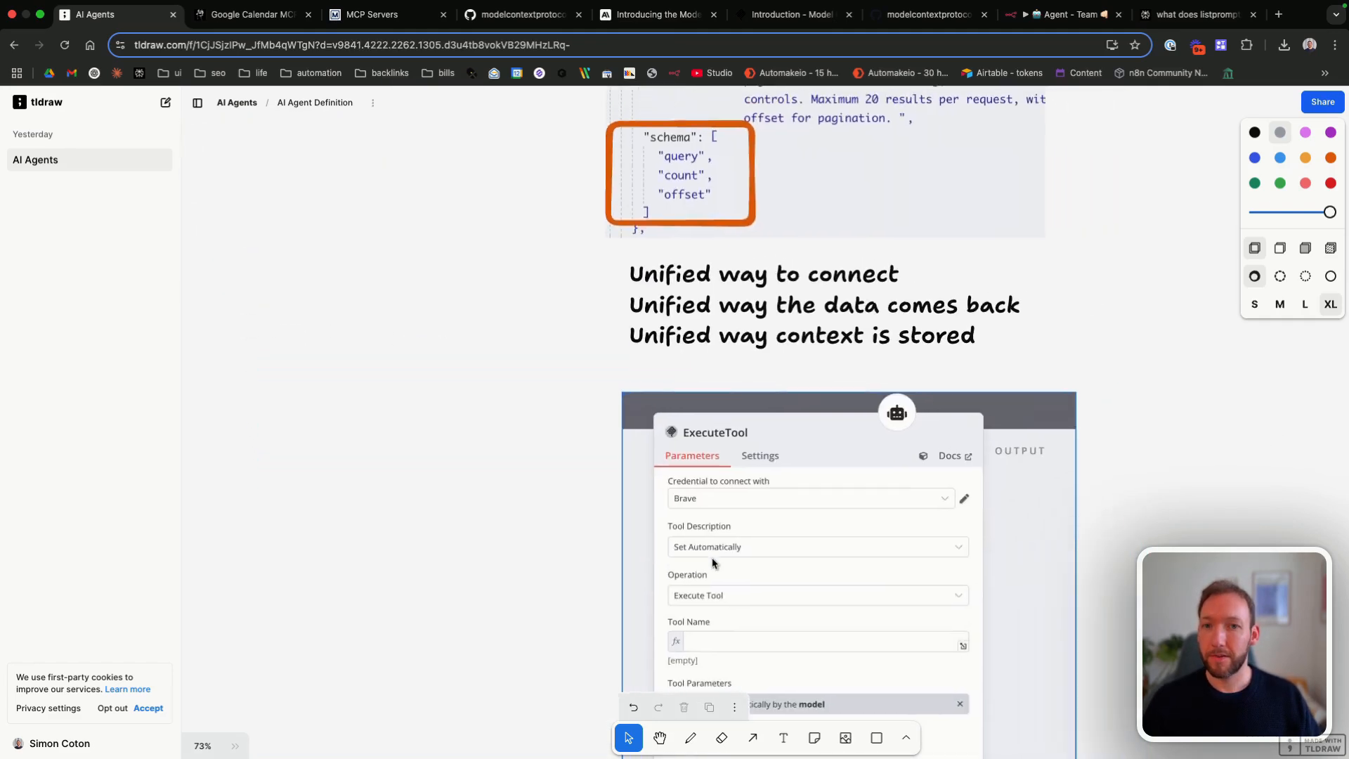
{"action": "scroll", "coordinate": [712, 562], "scroll_direction": "down", "scroll_amount": 2}
{"action": "scroll", "coordinate": [713, 562], "scroll_direction": "right", "scroll_amount": 4}
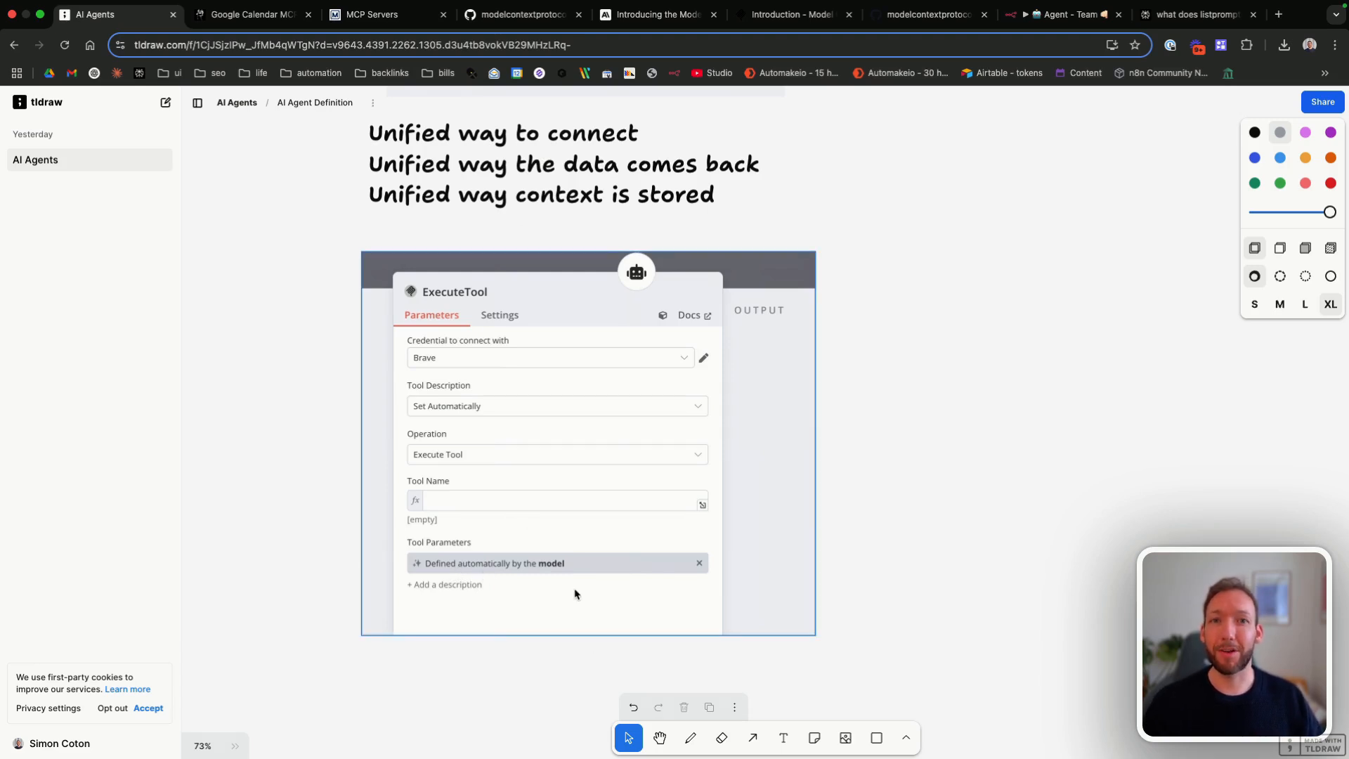
{"action": "scroll", "coordinate": [575, 594], "scroll_direction": "up", "scroll_amount": 3}
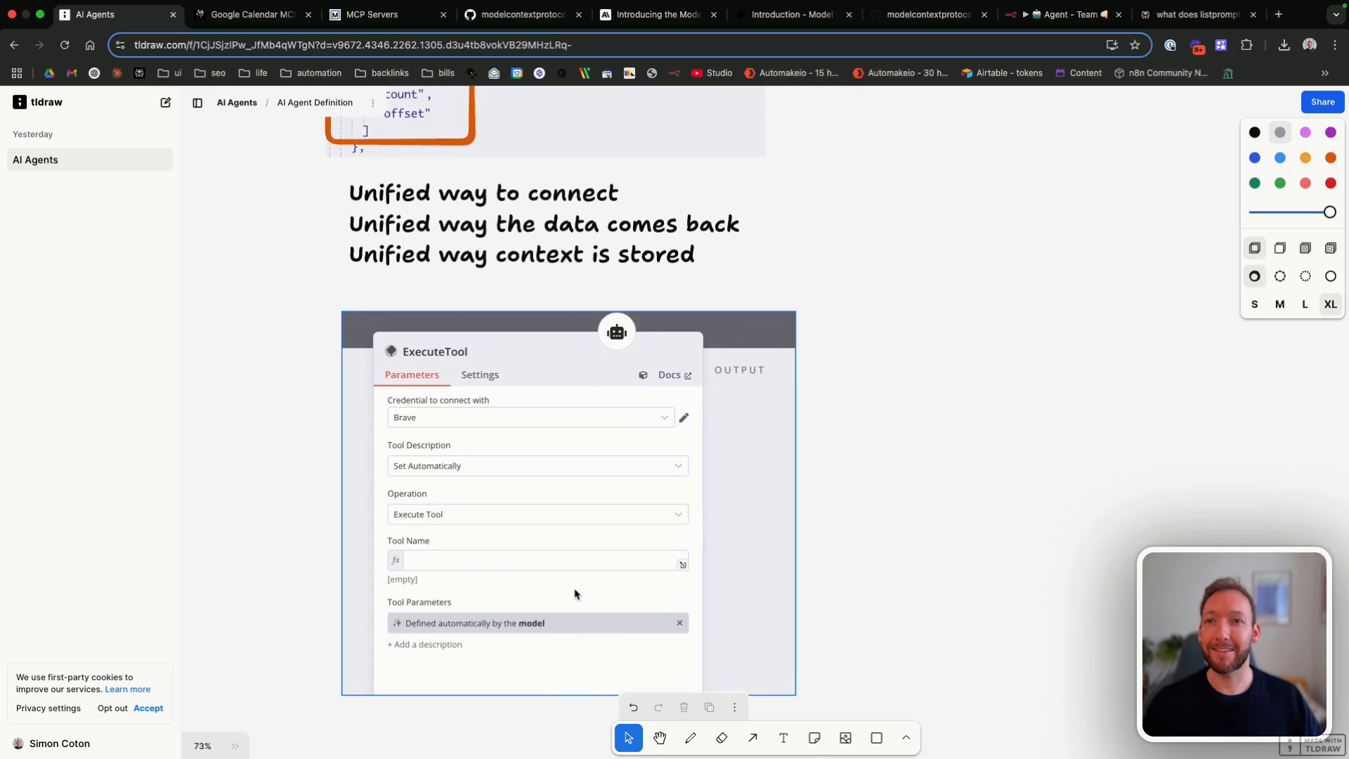
Step: Review the whiteboard comparison of openrouter for models and mcp for tools, beyond the agent workflow diagram
{"action": "scroll", "coordinate": [575, 595], "scroll_direction": "up", "scroll_amount": 15}
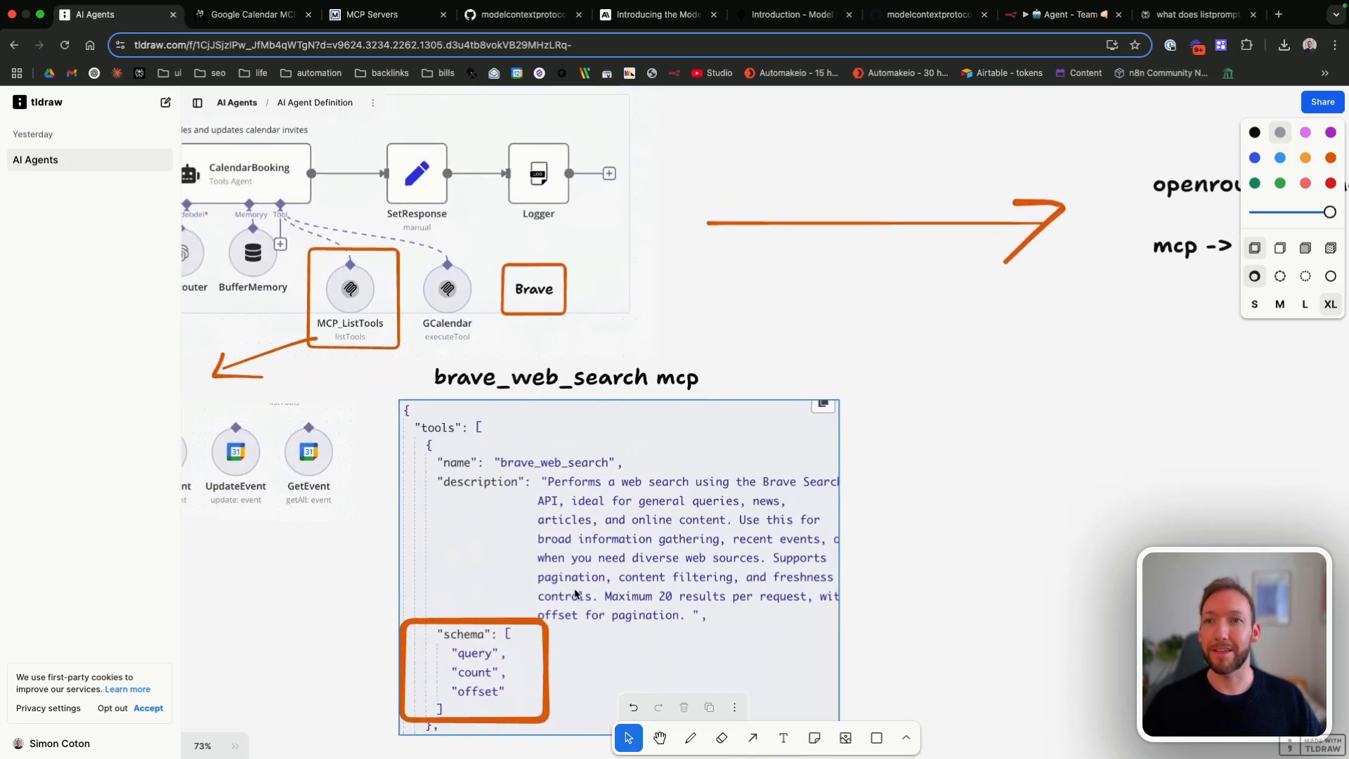
{"action": "scroll", "coordinate": [575, 594], "scroll_direction": "up", "scroll_amount": 3}
{"action": "scroll", "coordinate": [575, 594], "scroll_direction": "right", "scroll_amount": 3}
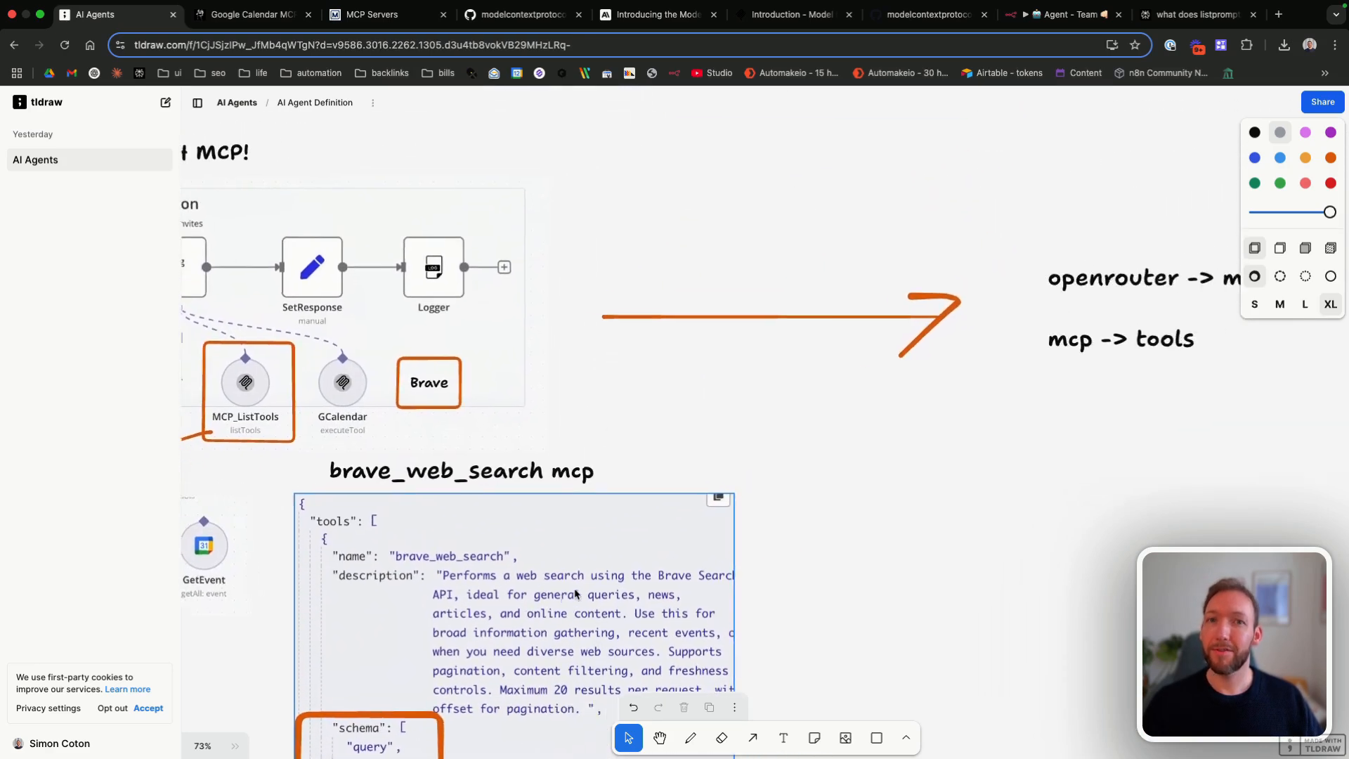
{"action": "scroll", "coordinate": [574, 594], "scroll_direction": "right", "scroll_amount": 12}
{"action": "scroll", "coordinate": [574, 595], "scroll_direction": "up", "scroll_amount": 2}
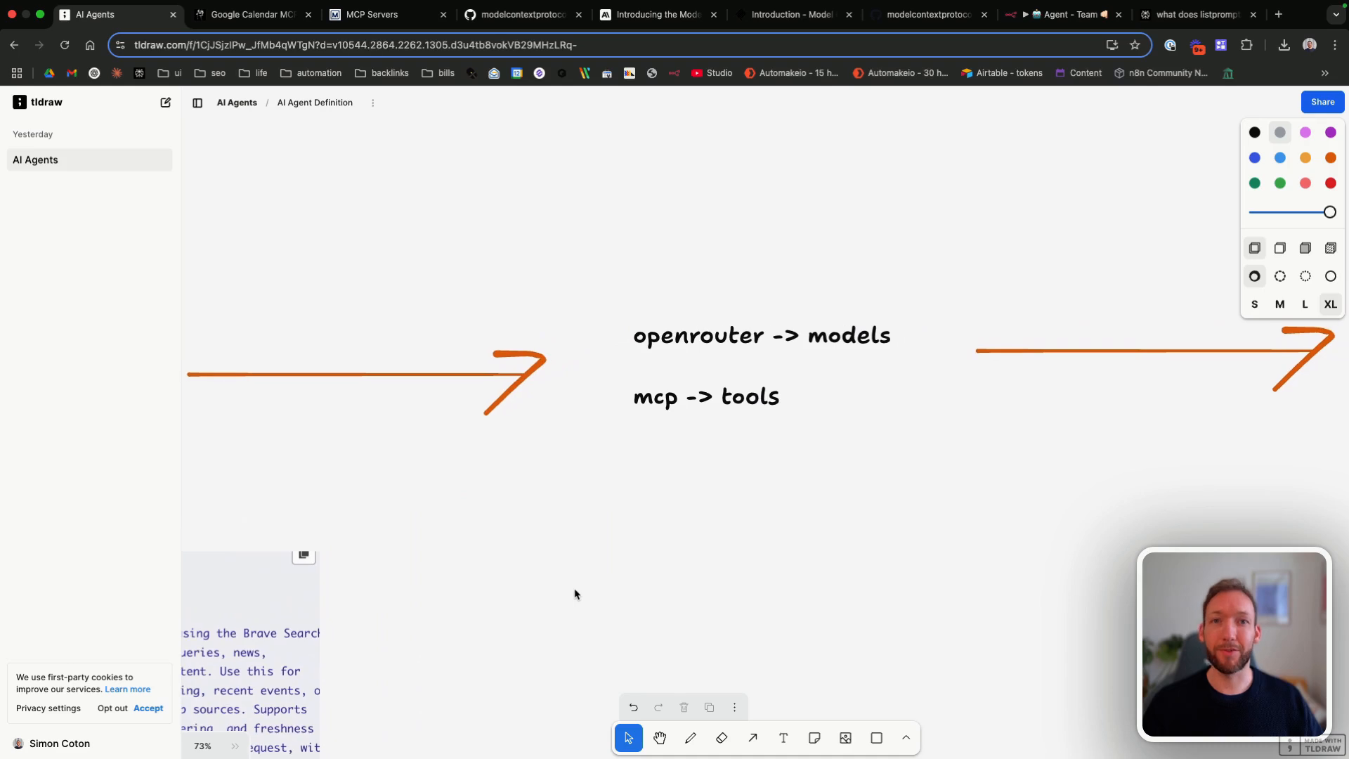
{"action": "scroll", "coordinate": [575, 595], "scroll_direction": "right", "scroll_amount": 3}
{"action": "scroll", "coordinate": [575, 594], "scroll_direction": "up", "scroll_amount": 1}
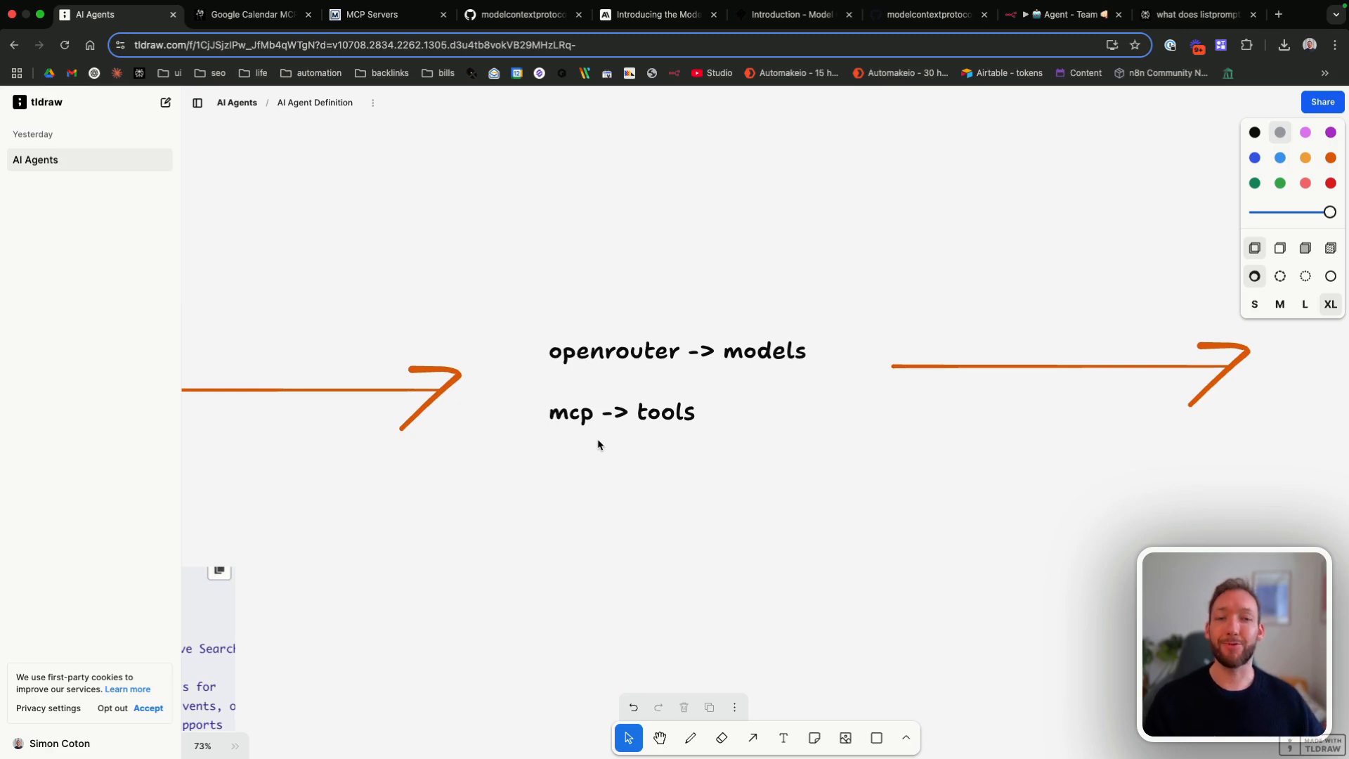
{"action": "scroll", "coordinate": [597, 444], "scroll_direction": "right", "scroll_amount": 15}
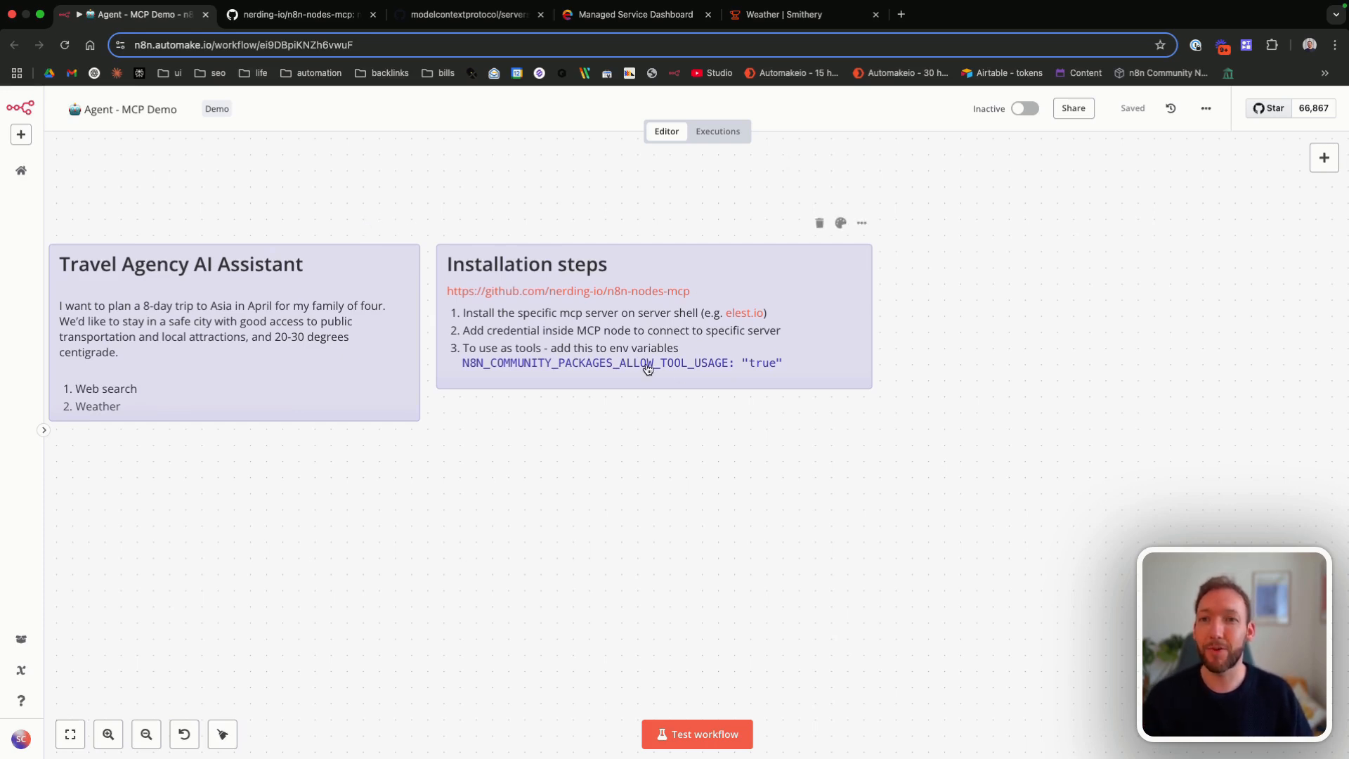
Step: Open the n8n-nodes-mcp GitHub repository and review its README on credentials, the Brave Search example and the multi-server setup
{"action": "left_click", "coordinate": [643, 301]}
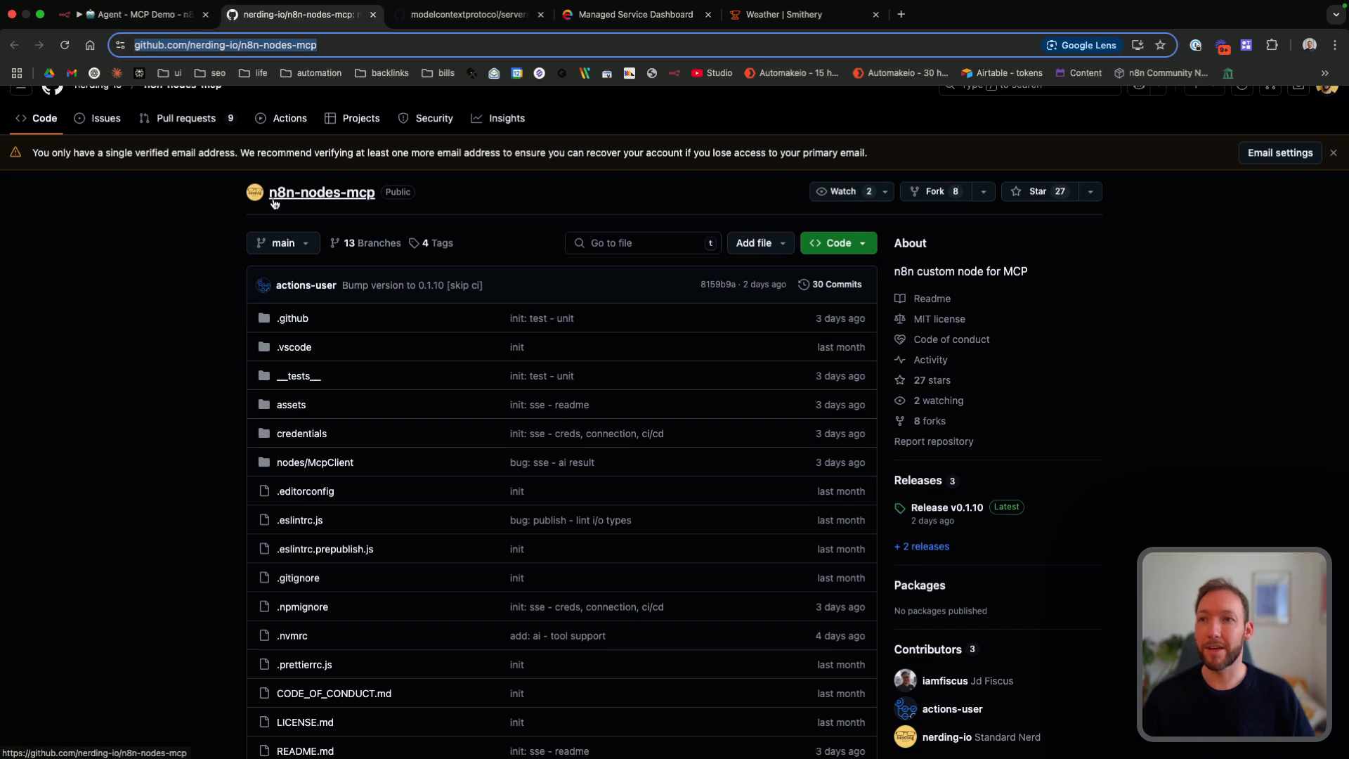
{"action": "scroll", "coordinate": [369, 211], "scroll_direction": "up", "scroll_amount": 1}
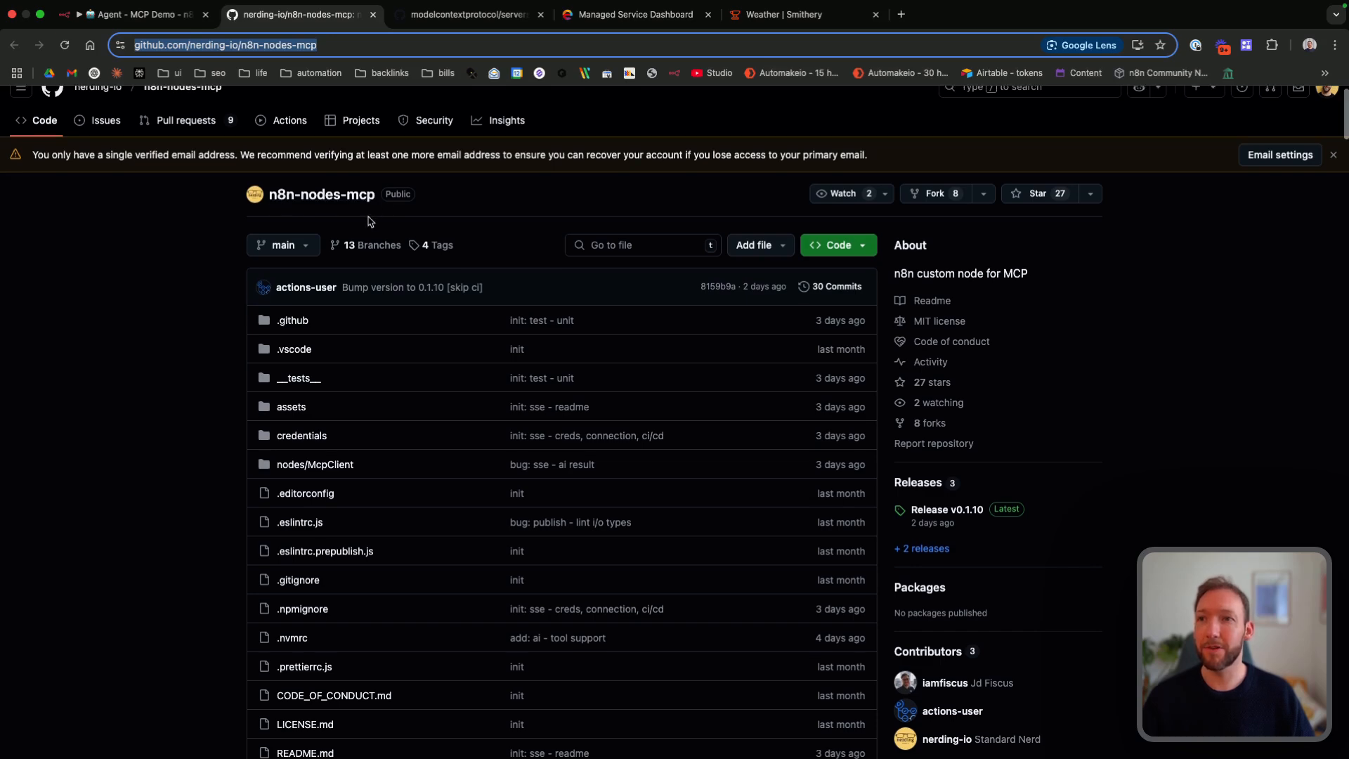
{"action": "scroll", "coordinate": [316, 228], "scroll_direction": "down", "scroll_amount": 7}
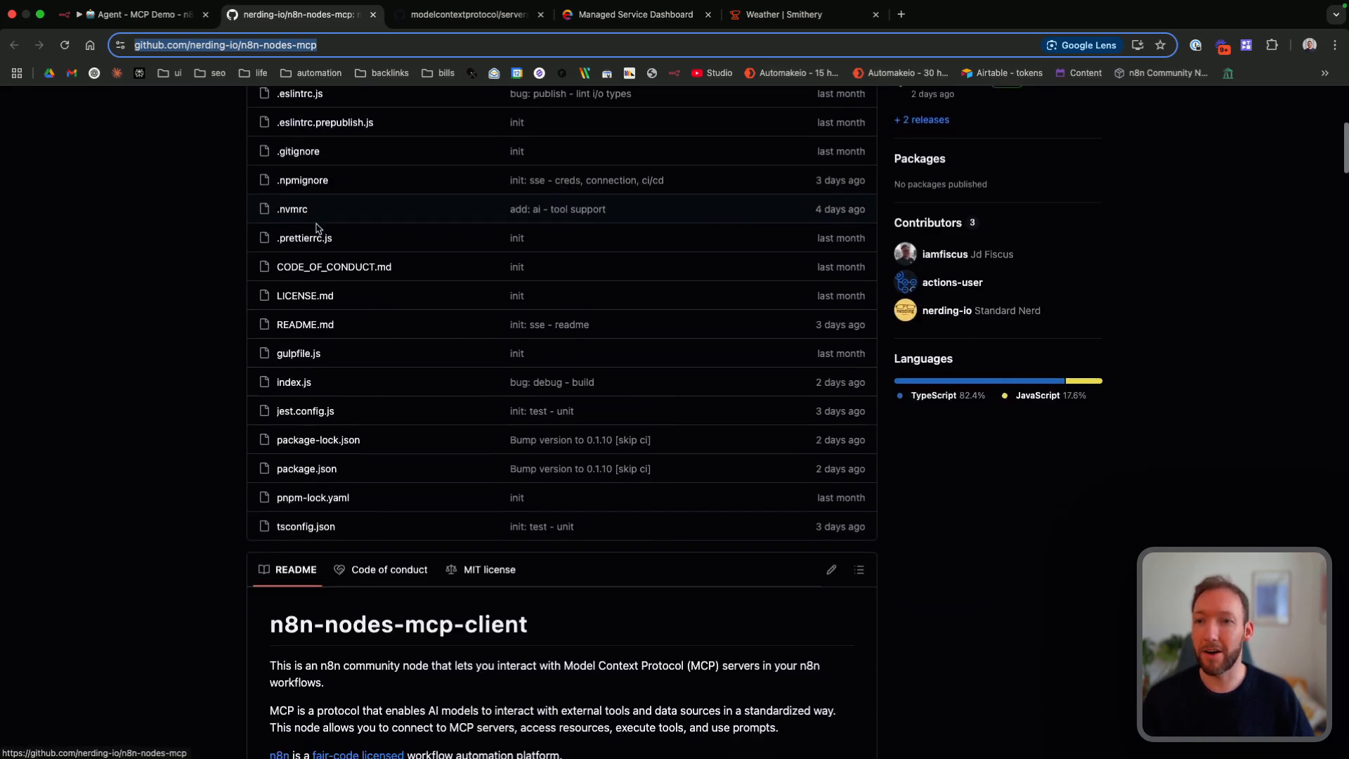
{"action": "scroll", "coordinate": [351, 317], "scroll_direction": "down", "scroll_amount": 4}
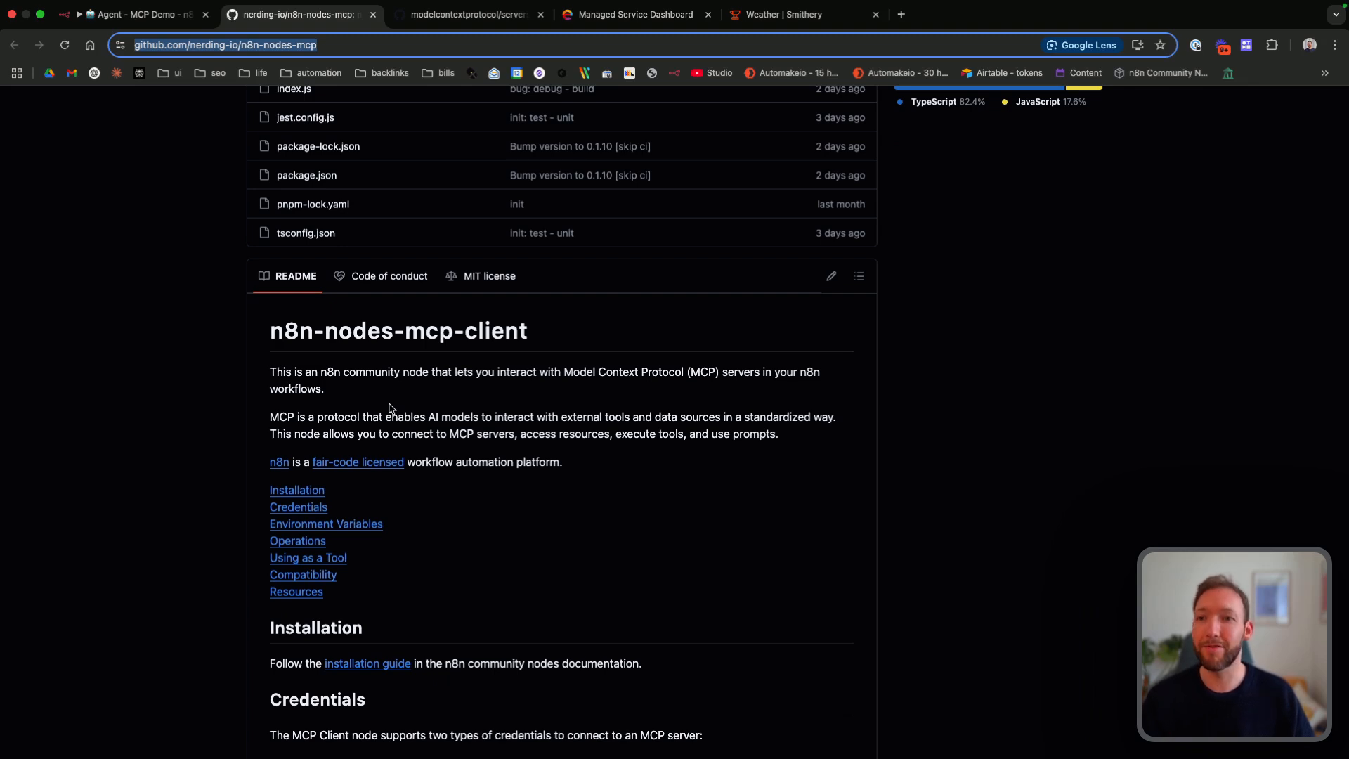
{"action": "scroll", "coordinate": [390, 409], "scroll_direction": "down", "scroll_amount": 3}
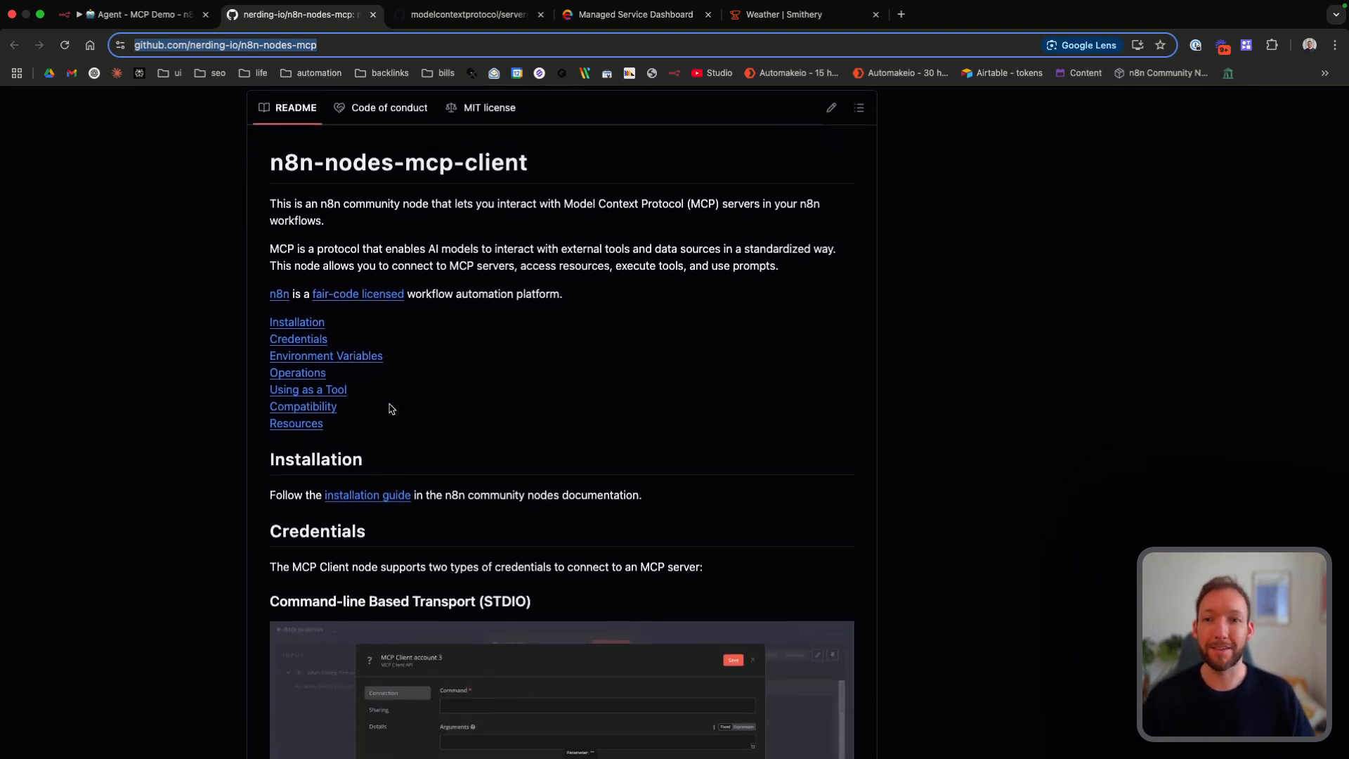
{"action": "scroll", "coordinate": [390, 409], "scroll_direction": "down", "scroll_amount": 1}
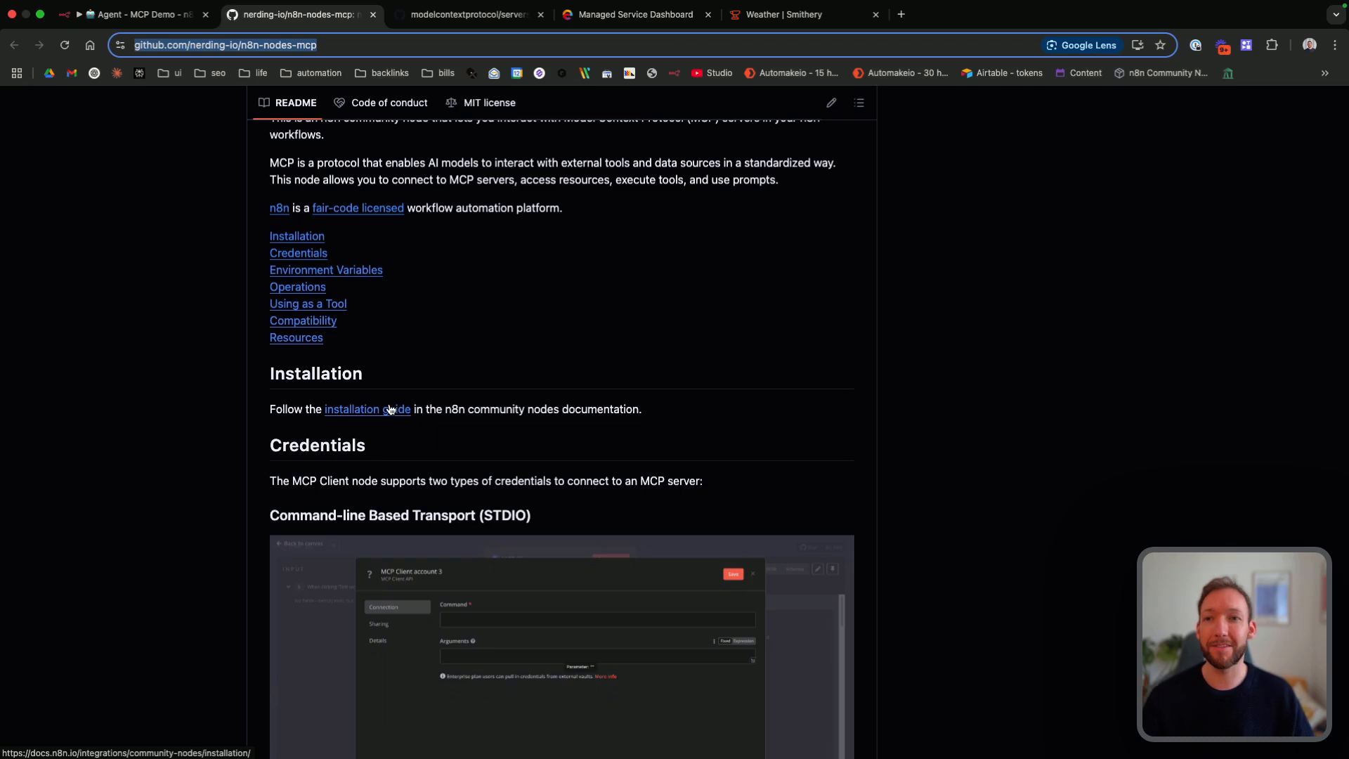
{"action": "scroll", "coordinate": [390, 407], "scroll_direction": "down", "scroll_amount": 3}
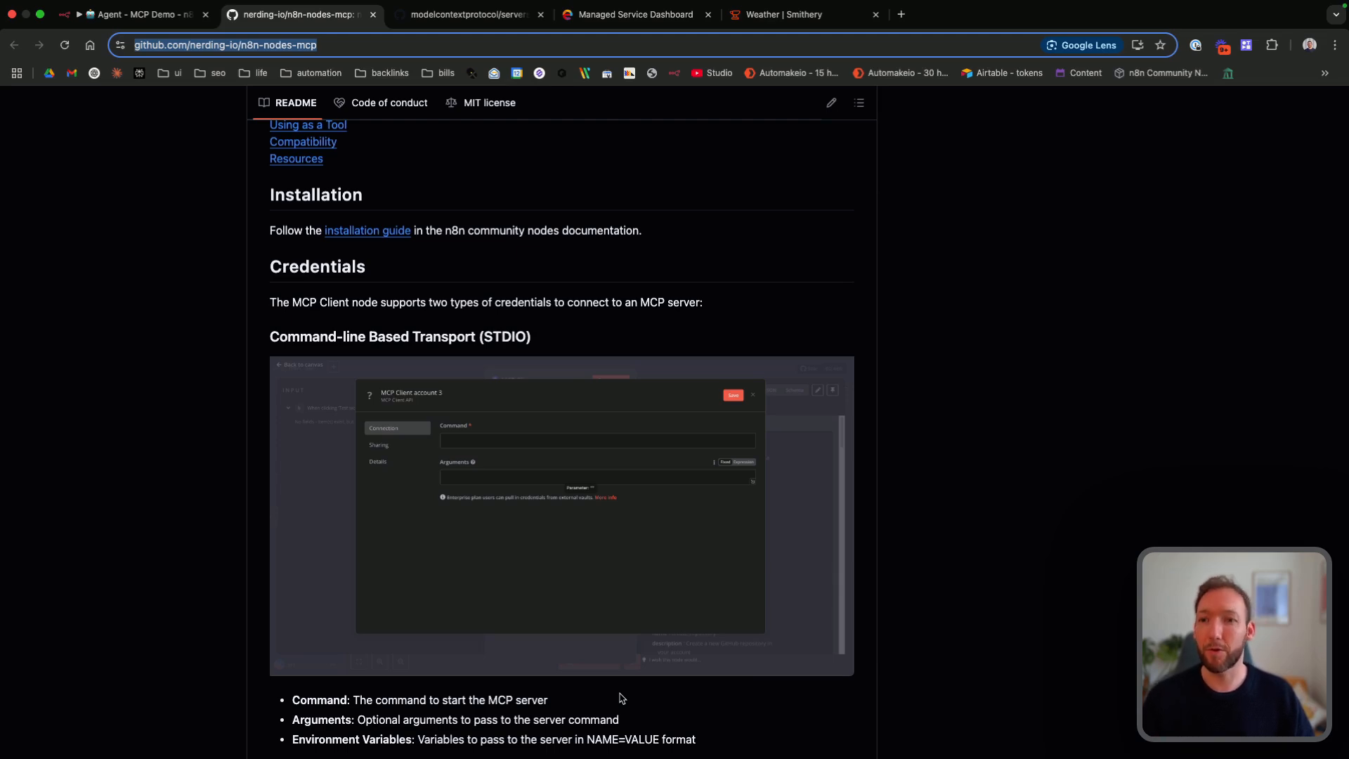
{"action": "scroll", "coordinate": [577, 539], "scroll_direction": "down", "scroll_amount": 2}
{"action": "scroll", "coordinate": [401, 303], "scroll_direction": "down", "scroll_amount": 15}
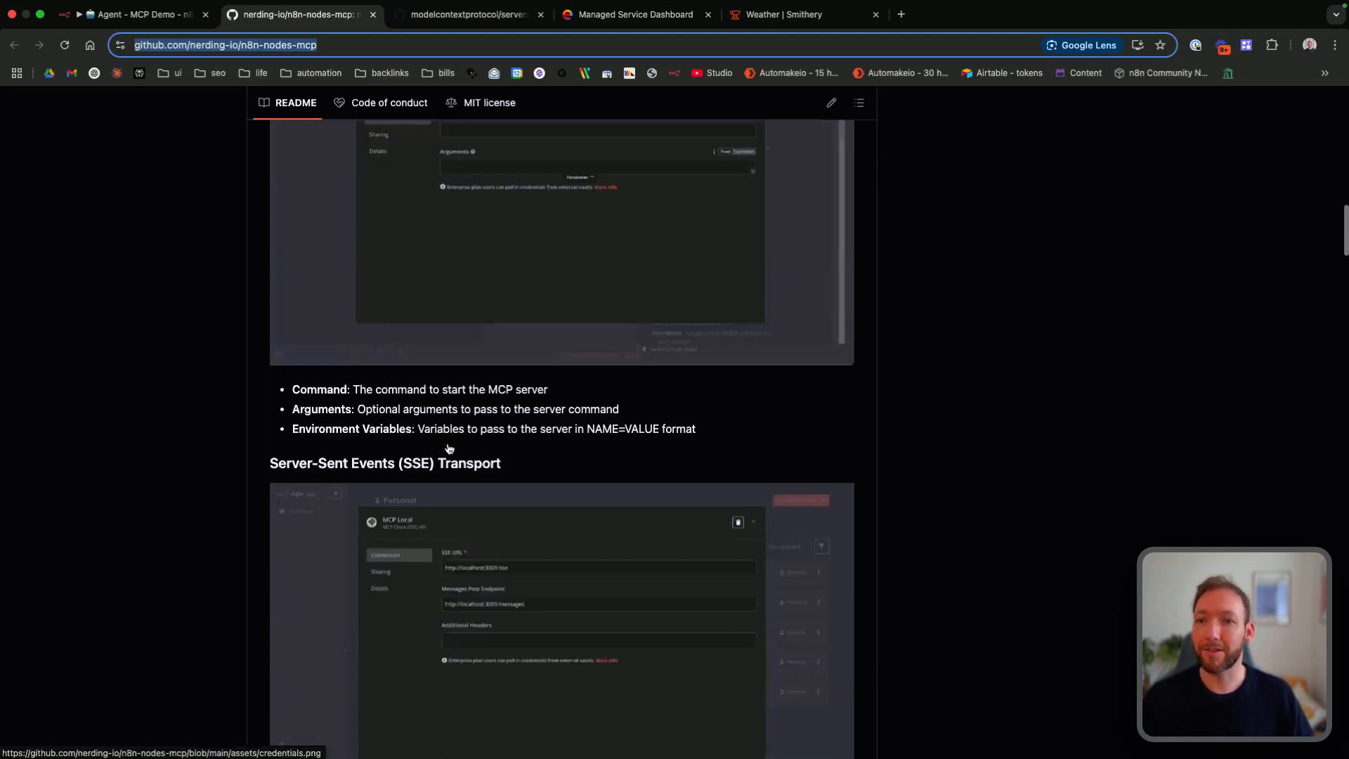
{"action": "scroll", "coordinate": [457, 422], "scroll_direction": "down", "scroll_amount": 10}
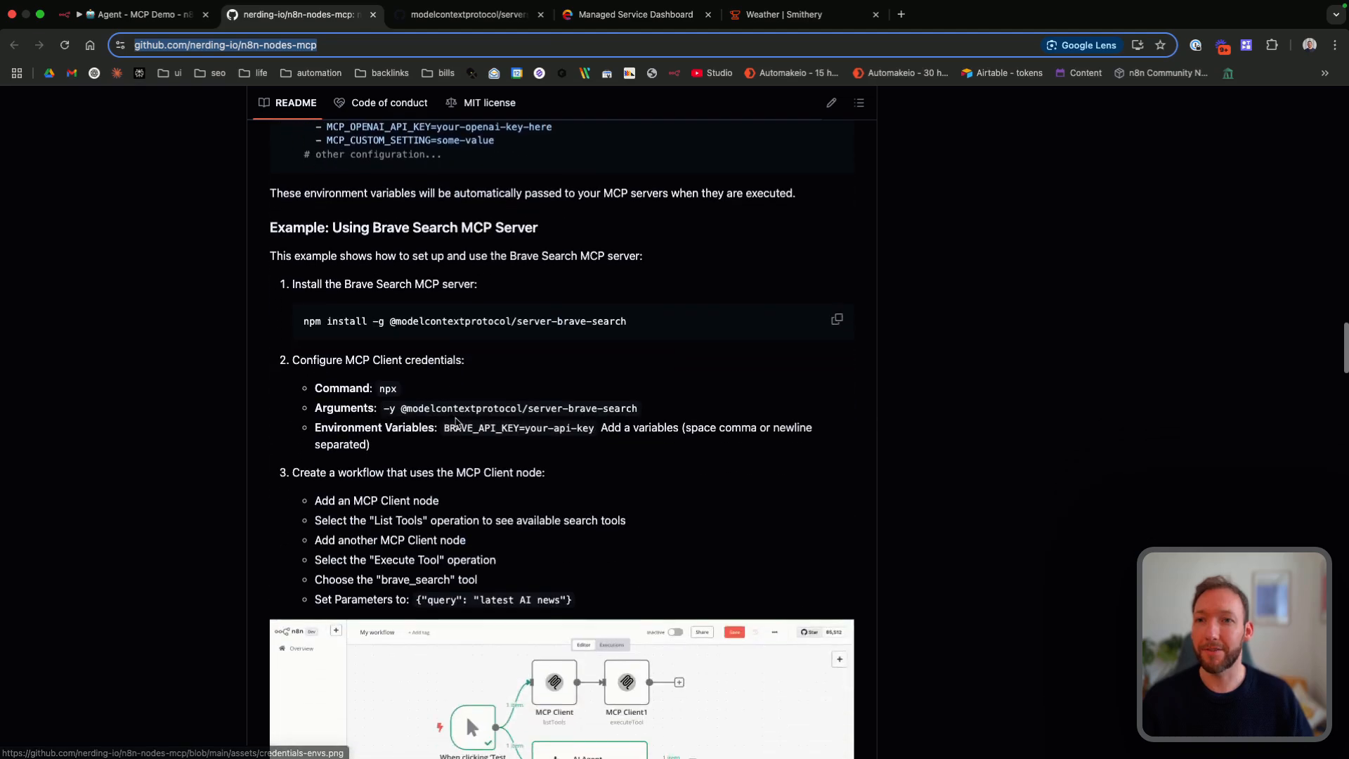
{"action": "scroll", "coordinate": [470, 557], "scroll_direction": "down", "scroll_amount": 10}
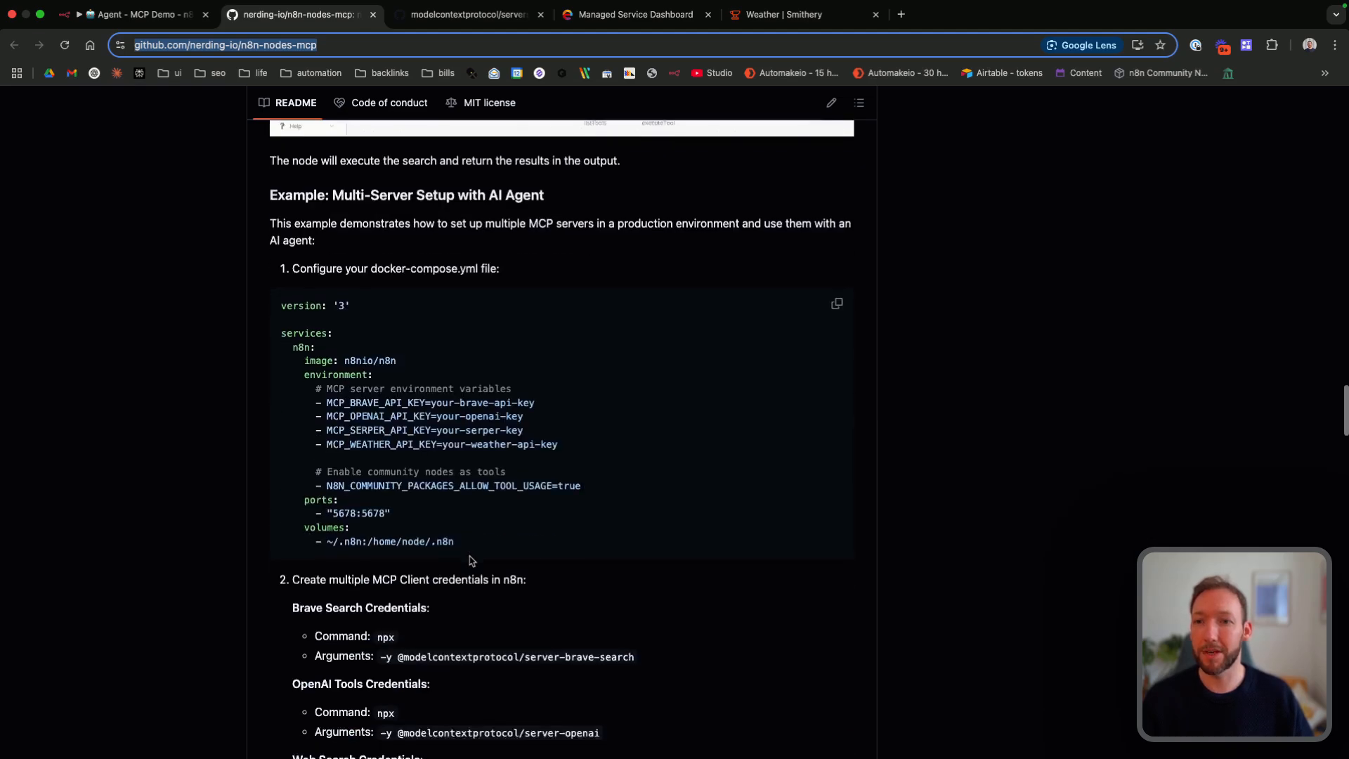
Step: Switch back to n8n and open the Community nodes page in the settings
{"action": "key", "text": "super+1"}
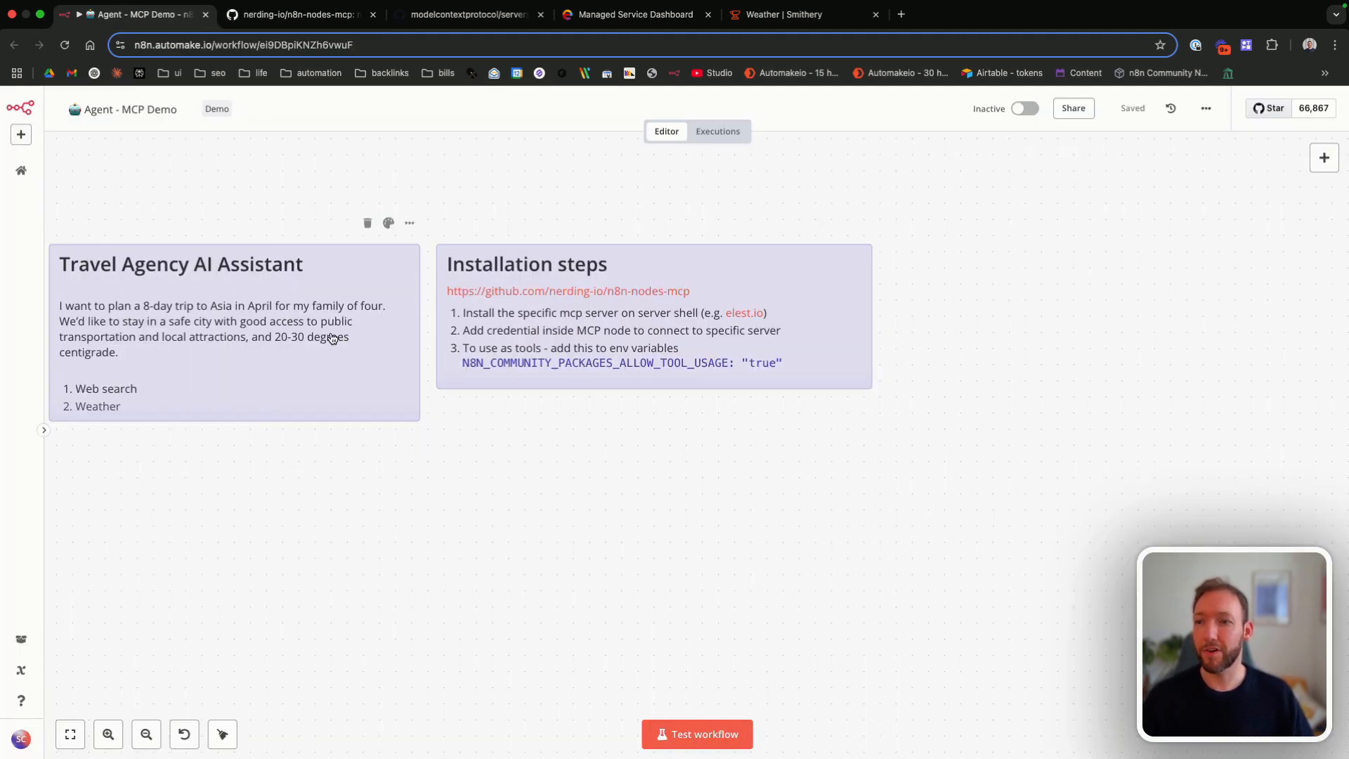
{"action": "left_click", "coordinate": [21, 739]}
{"action": "left_click", "coordinate": [80, 703]}
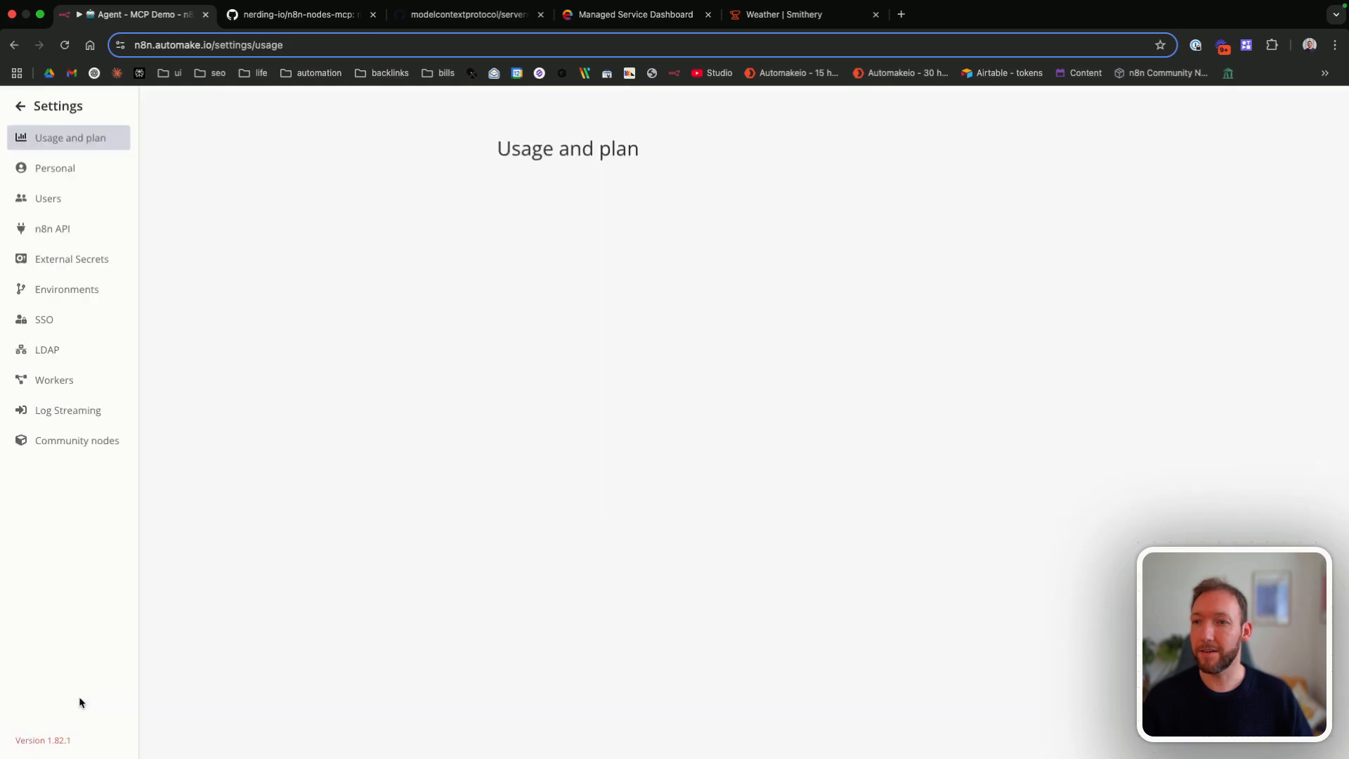
{"action": "left_click", "coordinate": [77, 452]}
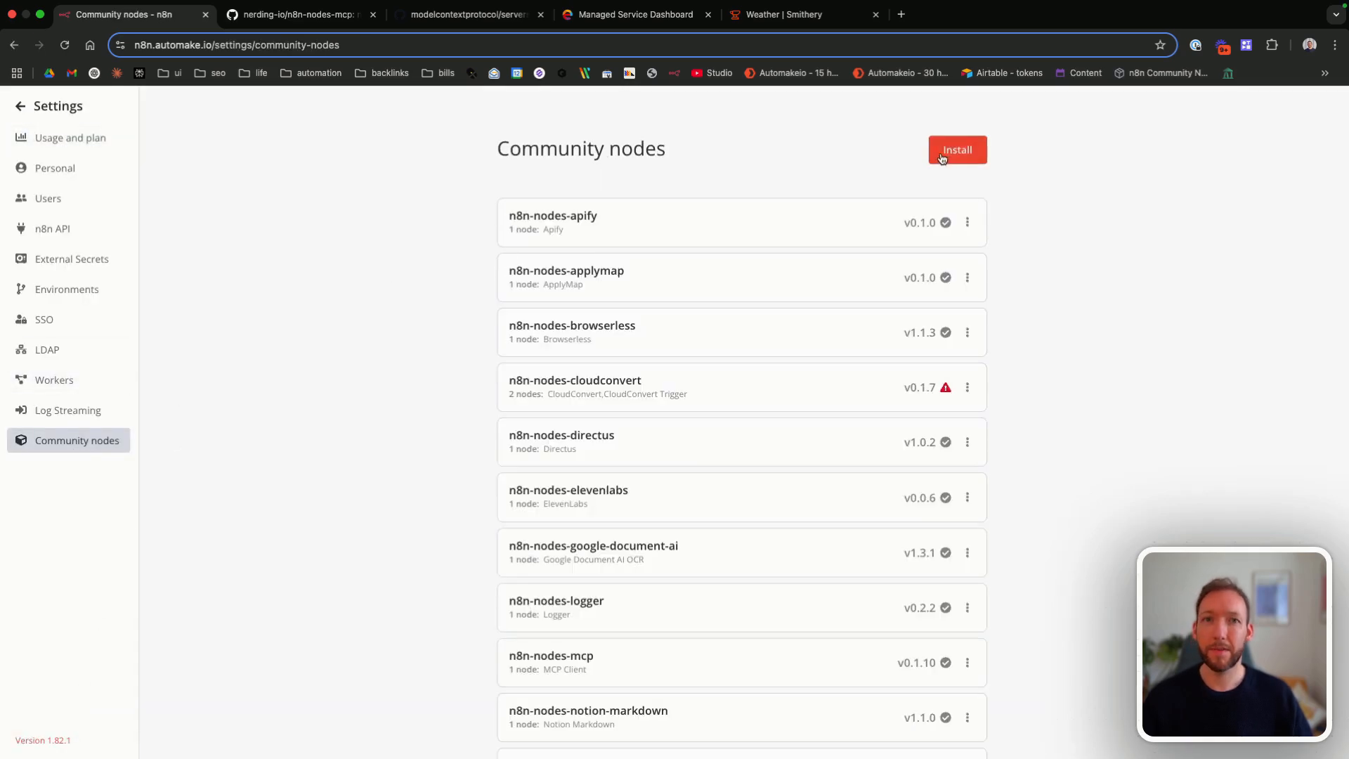
Step: Try to install the community node package n8n-nodes-mcp with the risks accepted, close the dialog and return to the workflow
{"action": "left_click", "coordinate": [958, 150]}
{"action": "left_click", "coordinate": [593, 429]}
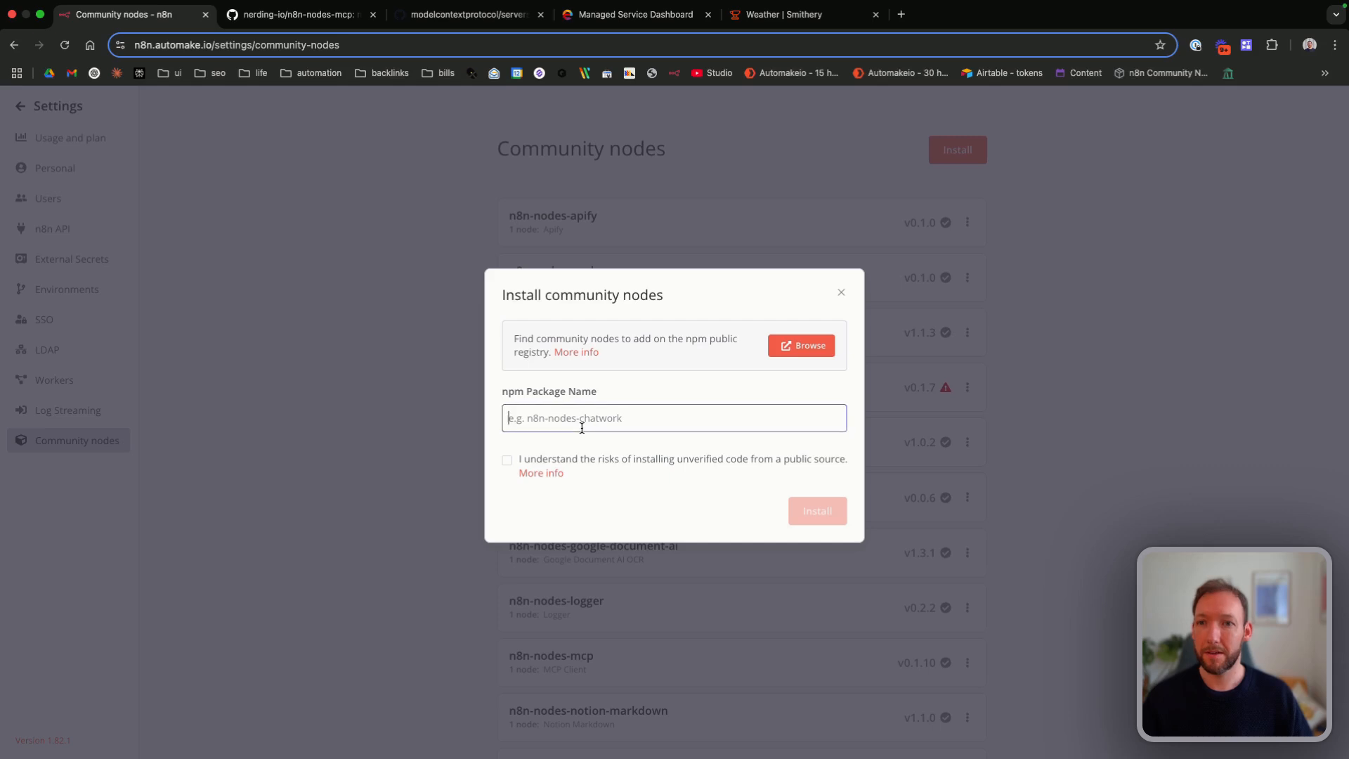
{"action": "type", "text": "n8n-n"}
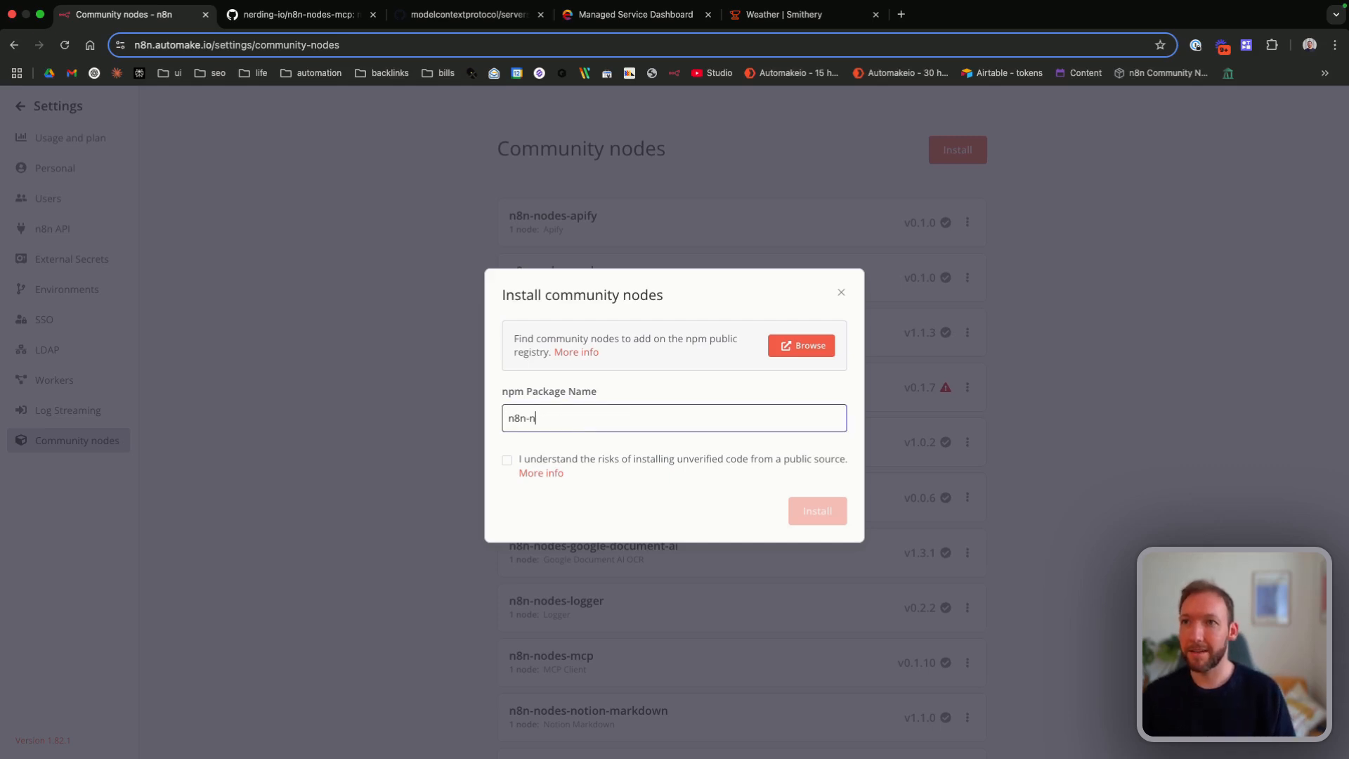
{"action": "type", "text": "odes-mcp"}
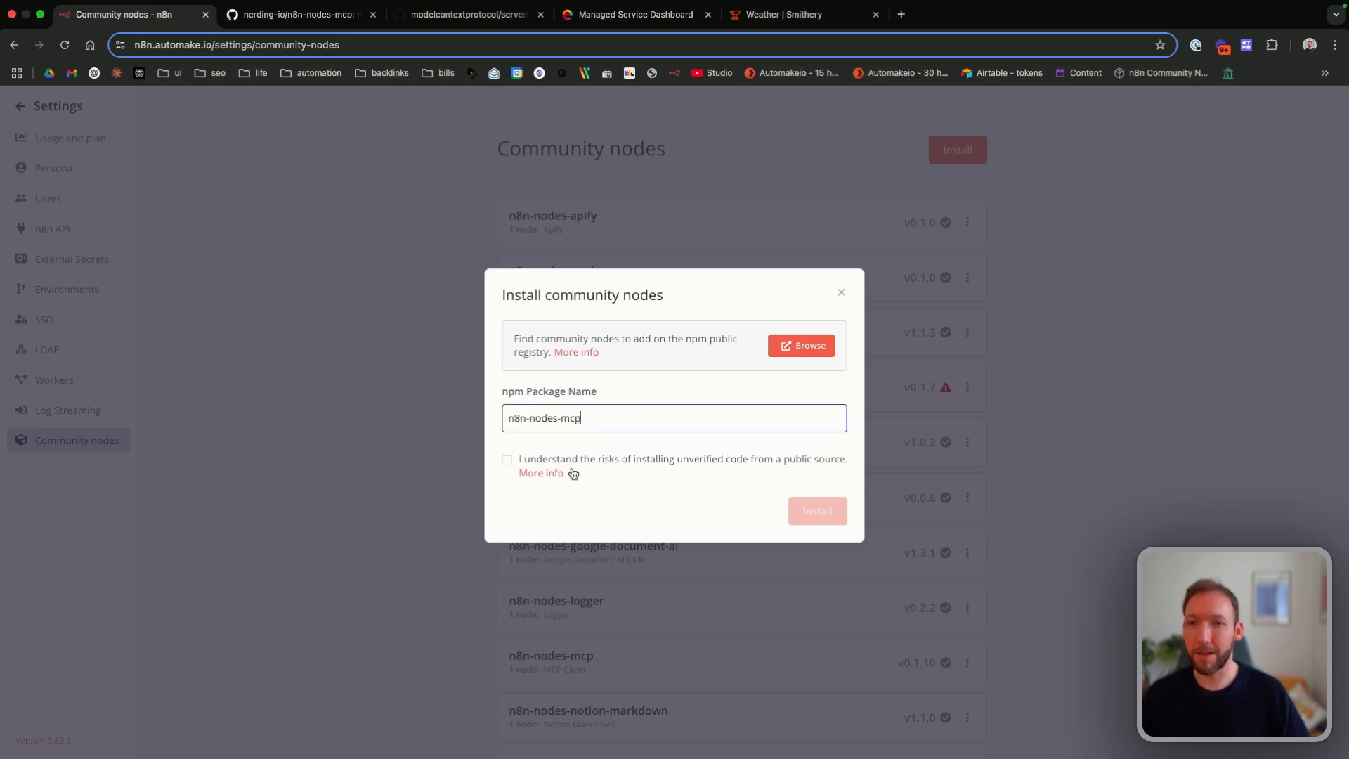
{"action": "left_click", "coordinate": [507, 460]}
{"action": "left_click", "coordinate": [831, 517]}
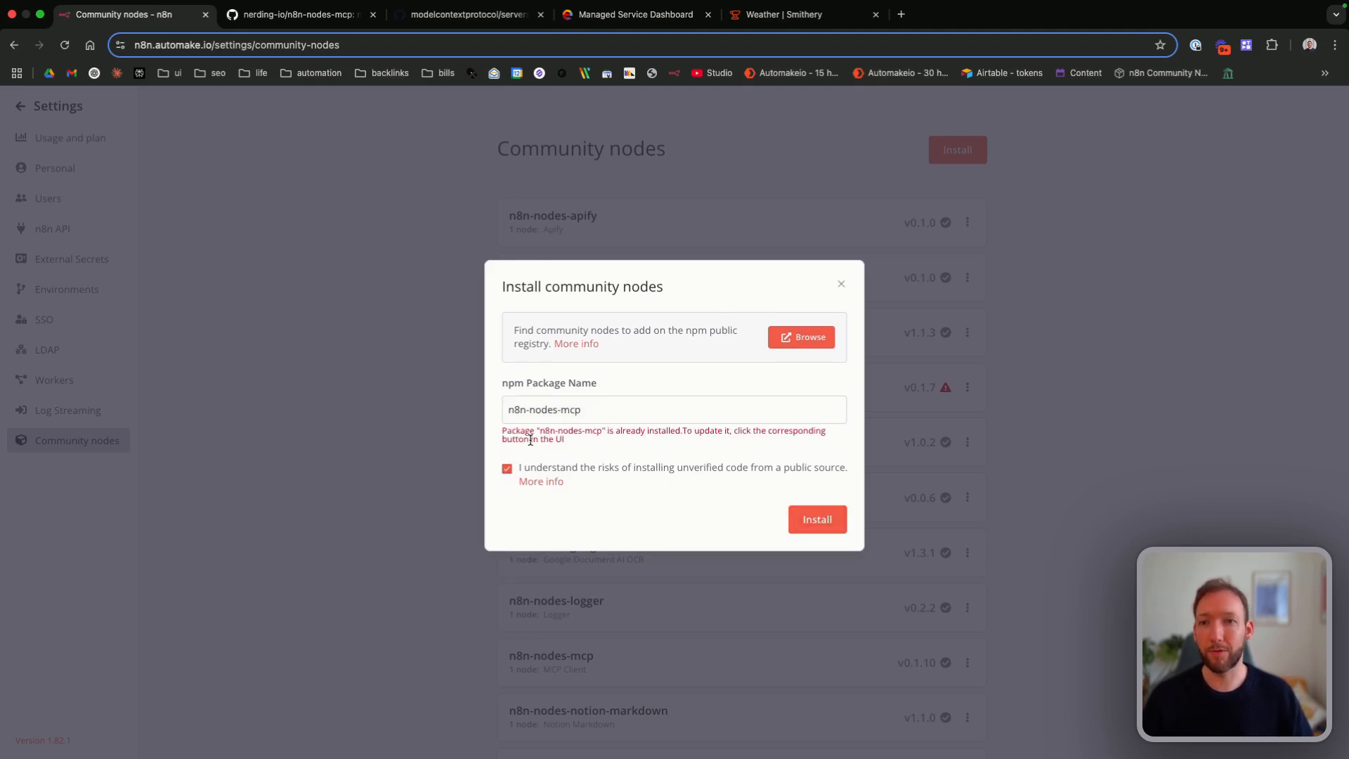
{"action": "left_click", "coordinate": [839, 288]}
{"action": "left_click", "coordinate": [20, 106]}
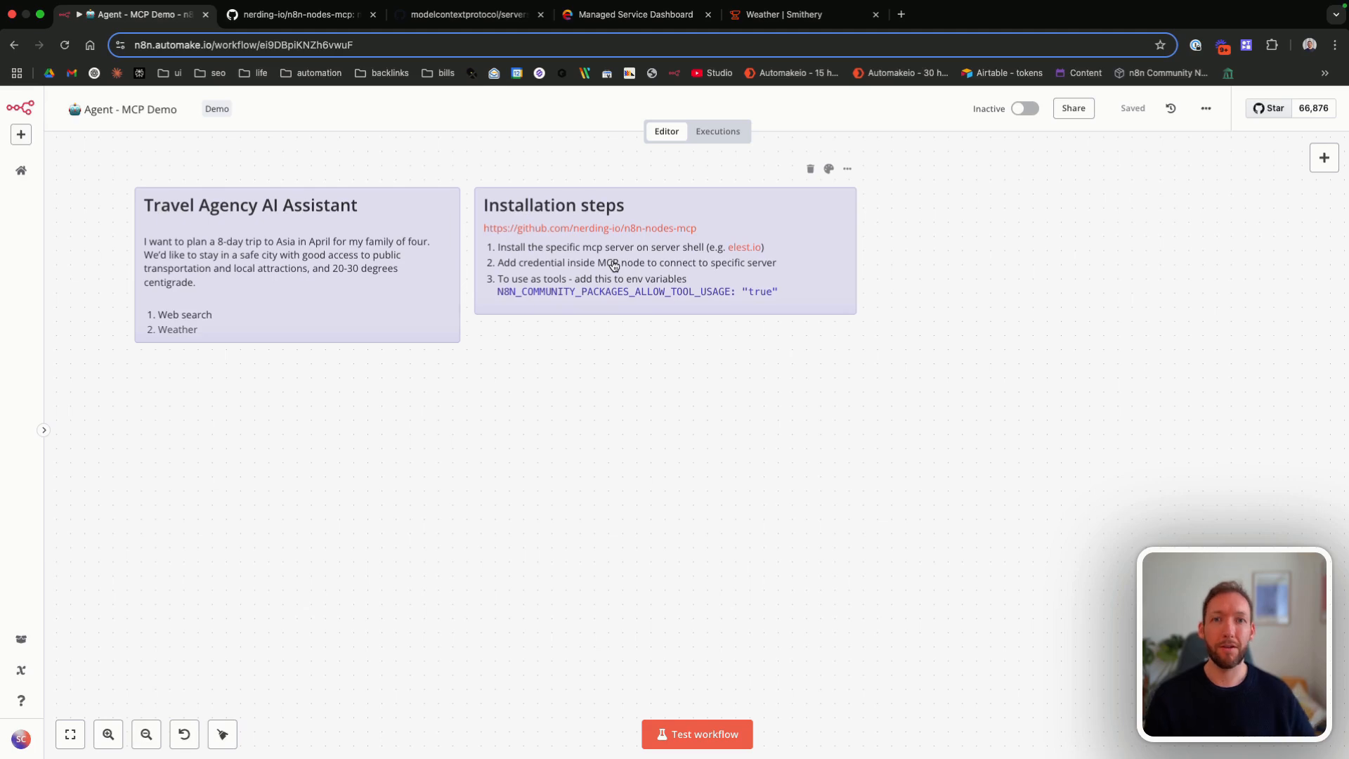
Step: Open the Brave Search reference server in the modelcontextprotocol/servers repository on GitHub and read its brave_web_search tool description
{"action": "key", "text": "super+3"}
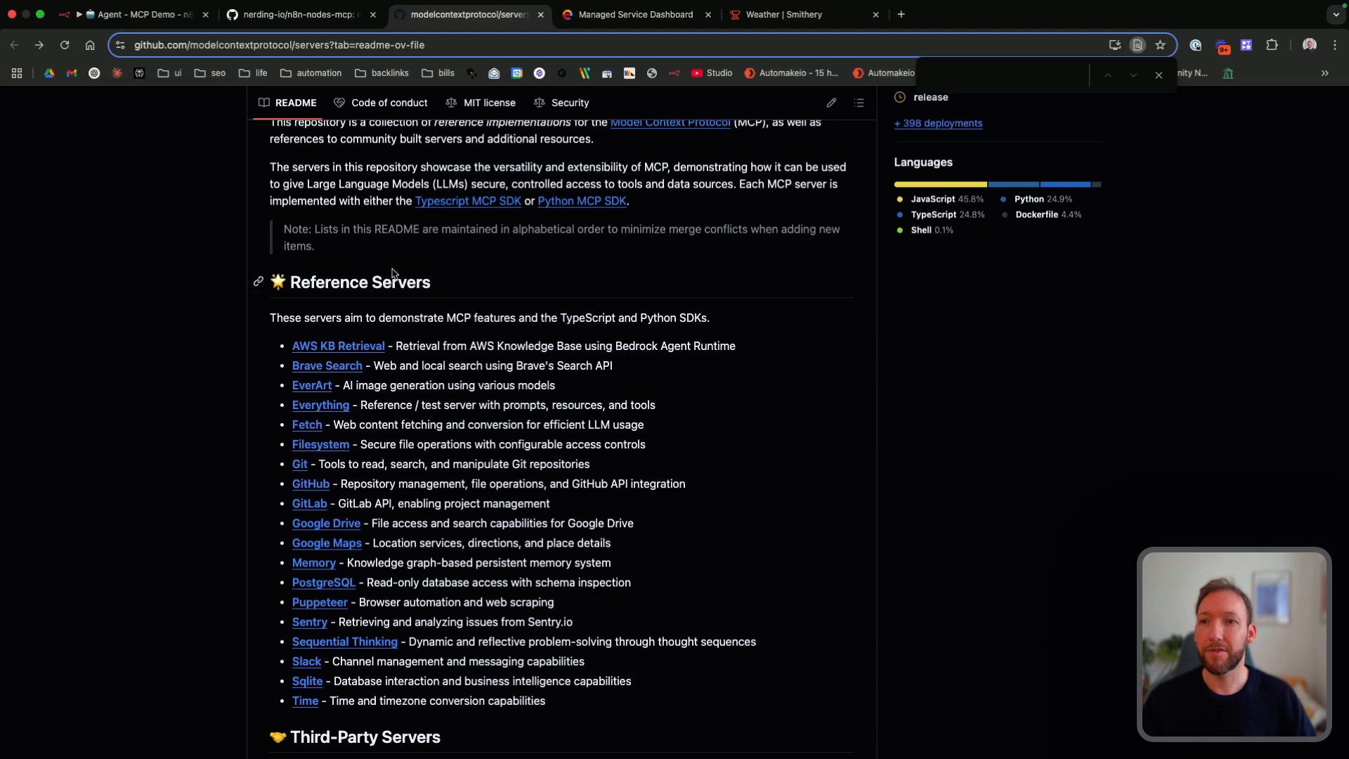
{"action": "scroll", "coordinate": [346, 355], "scroll_direction": "down", "scroll_amount": 1}
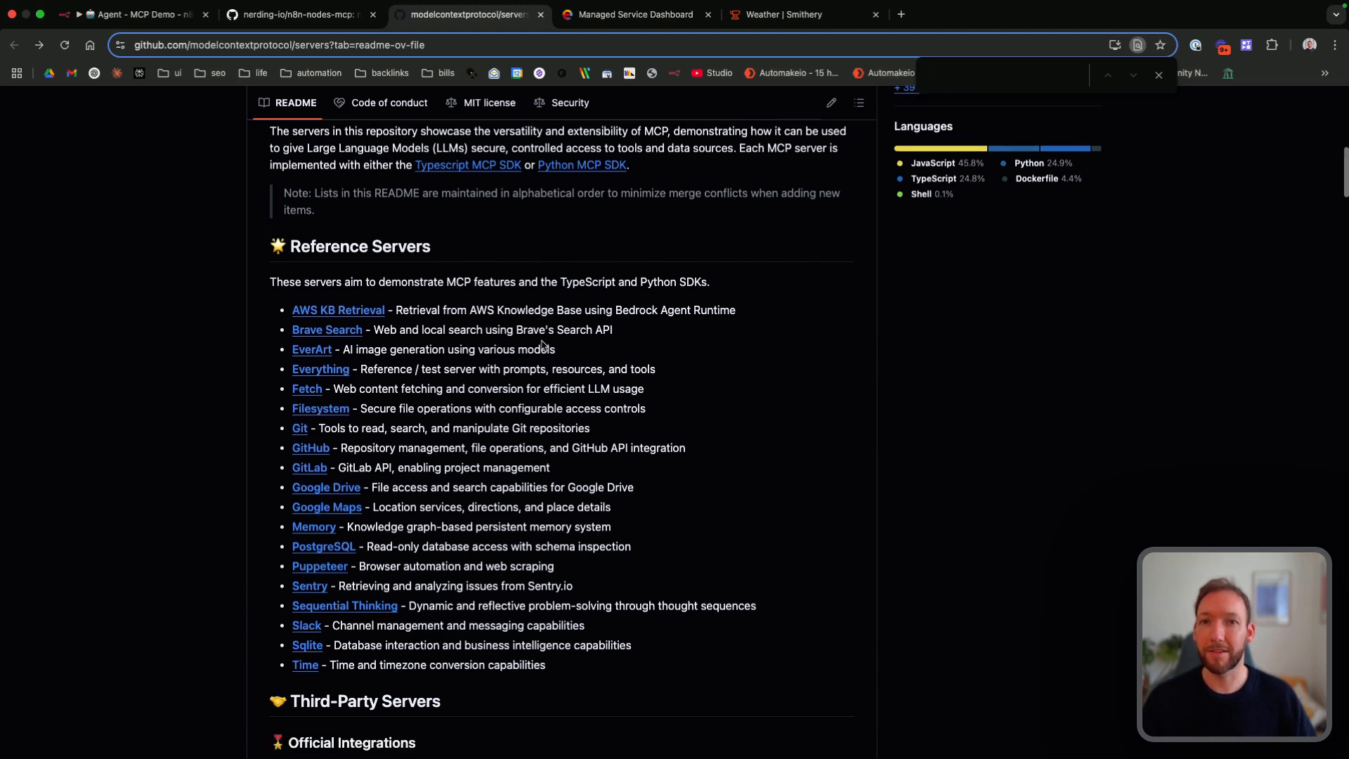
{"action": "left_click", "coordinate": [346, 333]}
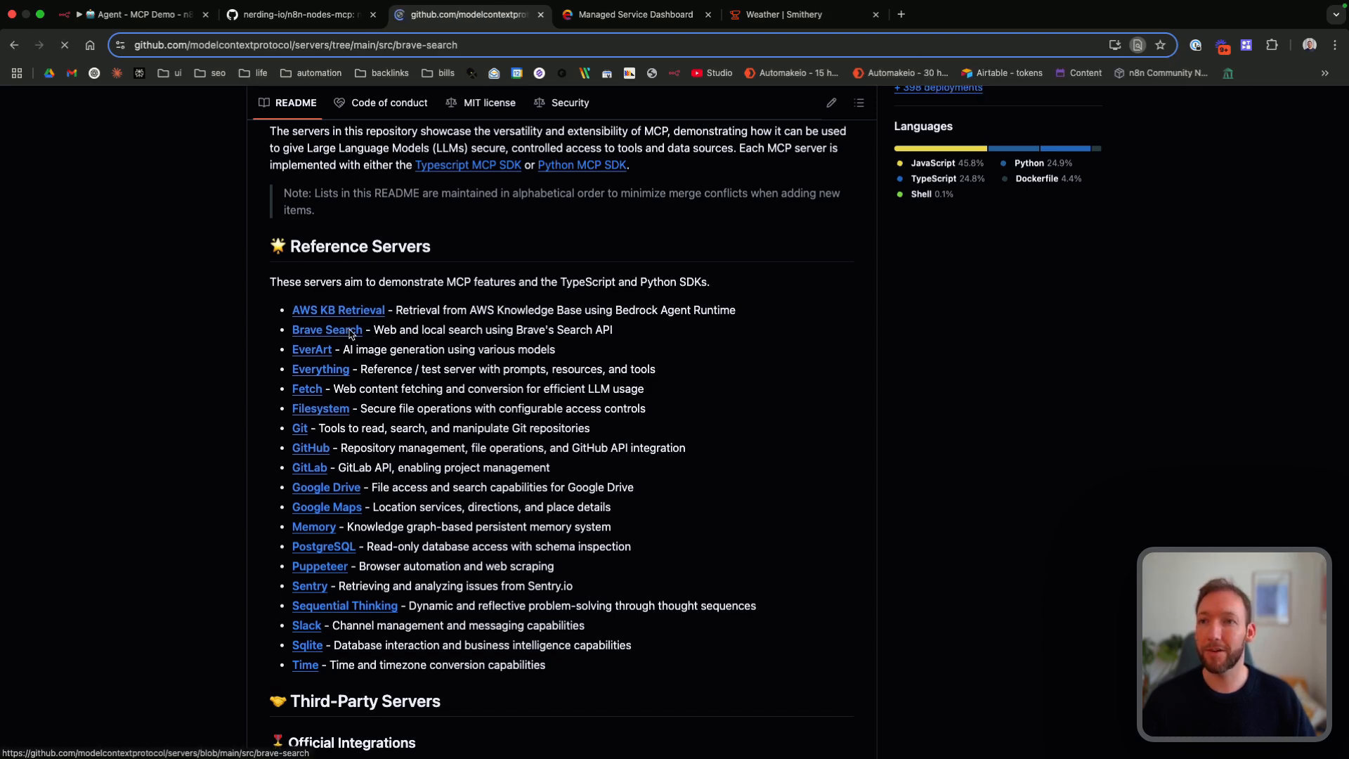
{"action": "scroll", "coordinate": [551, 350], "scroll_direction": "down", "scroll_amount": 7}
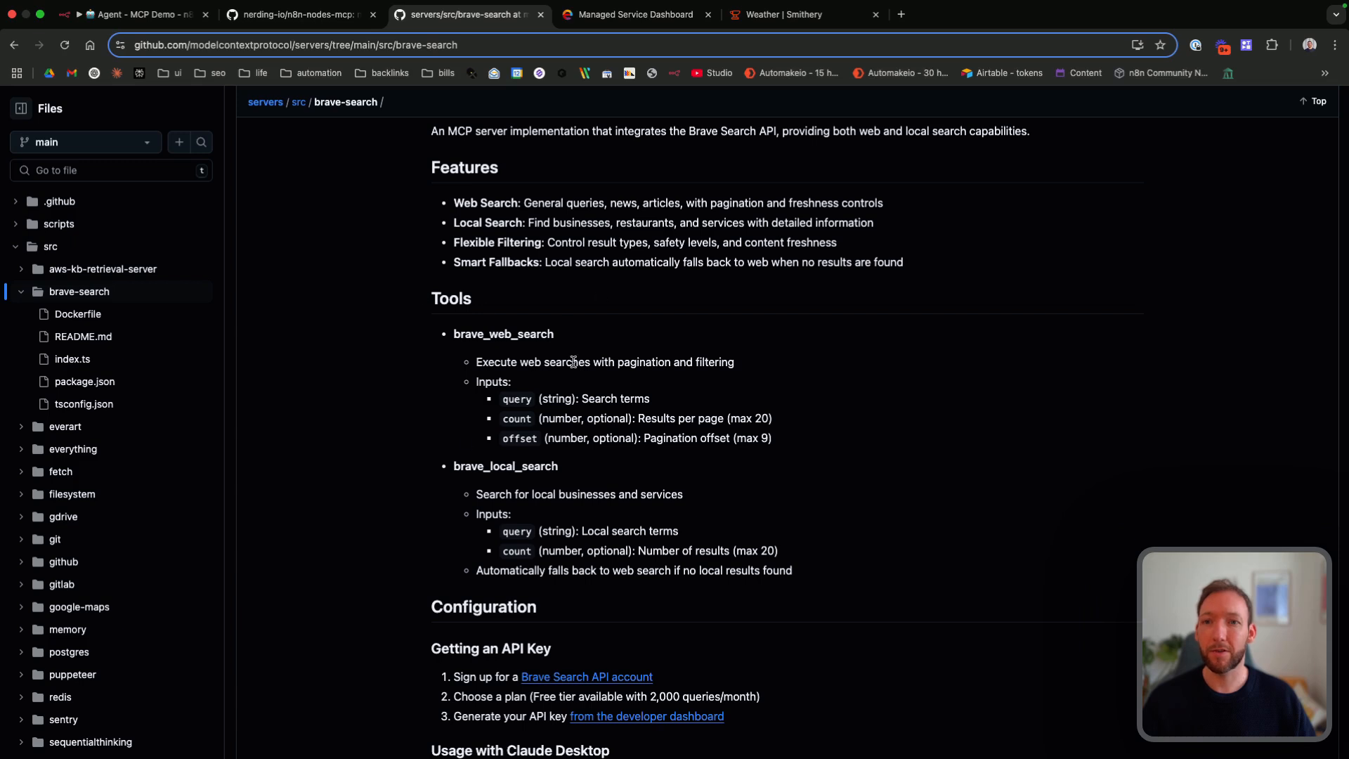
{"action": "left_click_drag", "start_coordinate": [503, 362], "coordinate": [692, 362]}
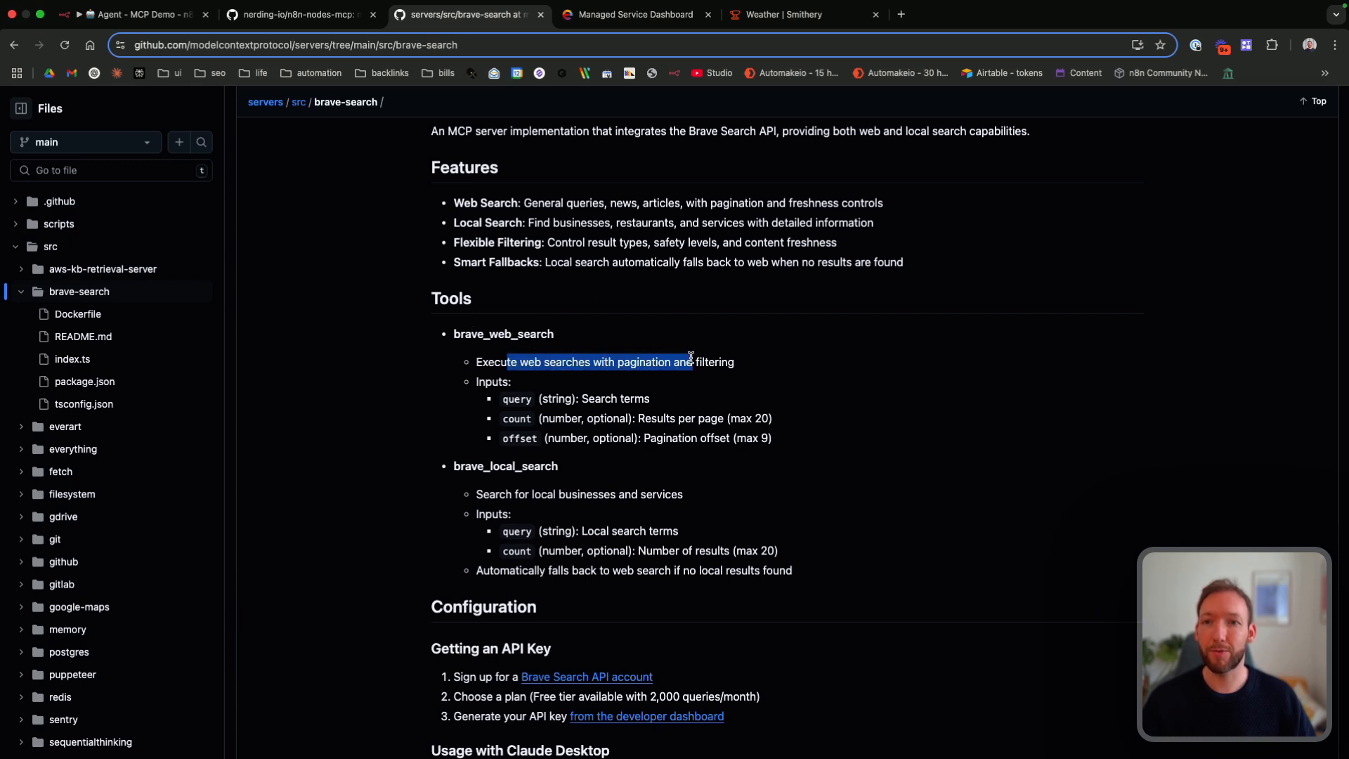
Step: Read the Brave Search server's tool descriptions, API key instructions, and the Docker and NPX configuration examples in its README
{"action": "left_click", "coordinate": [624, 364]}
{"action": "left_click_drag", "start_coordinate": [544, 364], "coordinate": [660, 364]}
{"action": "left_click", "coordinate": [481, 507]}
{"action": "left_click_drag", "start_coordinate": [489, 497], "coordinate": [701, 497]}
{"action": "left_click", "coordinate": [701, 497]}
{"action": "scroll", "coordinate": [615, 504], "scroll_direction": "down", "scroll_amount": 3}
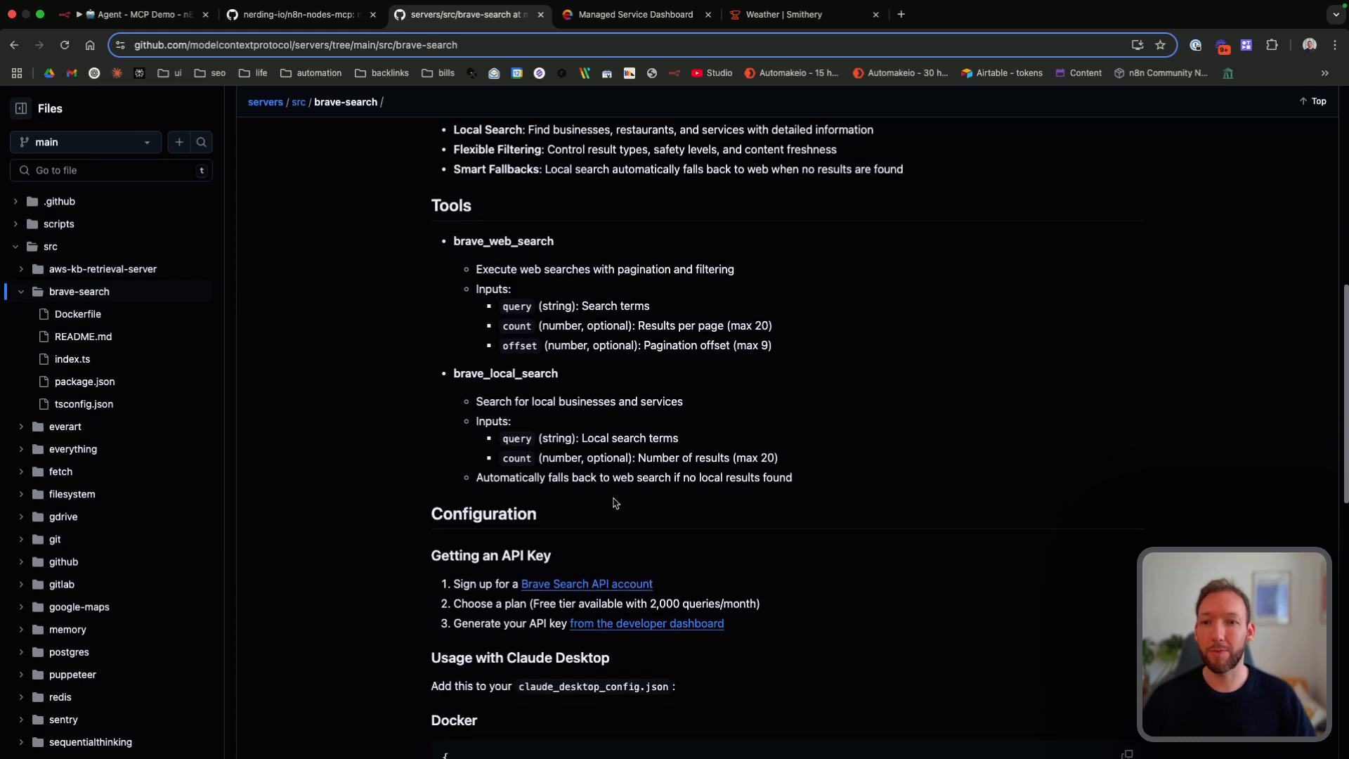
{"action": "scroll", "coordinate": [615, 503], "scroll_direction": "down", "scroll_amount": 2}
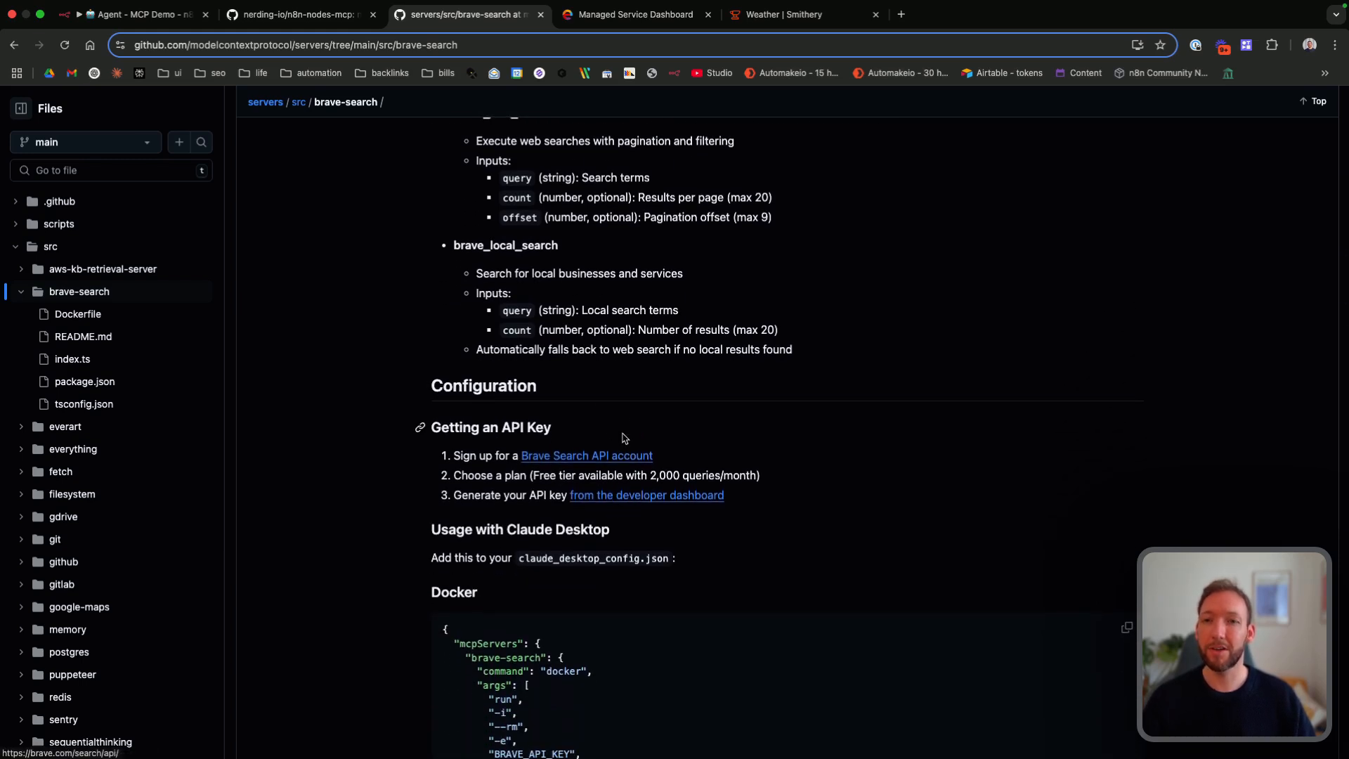
{"action": "scroll", "coordinate": [602, 456], "scroll_direction": "down", "scroll_amount": 1}
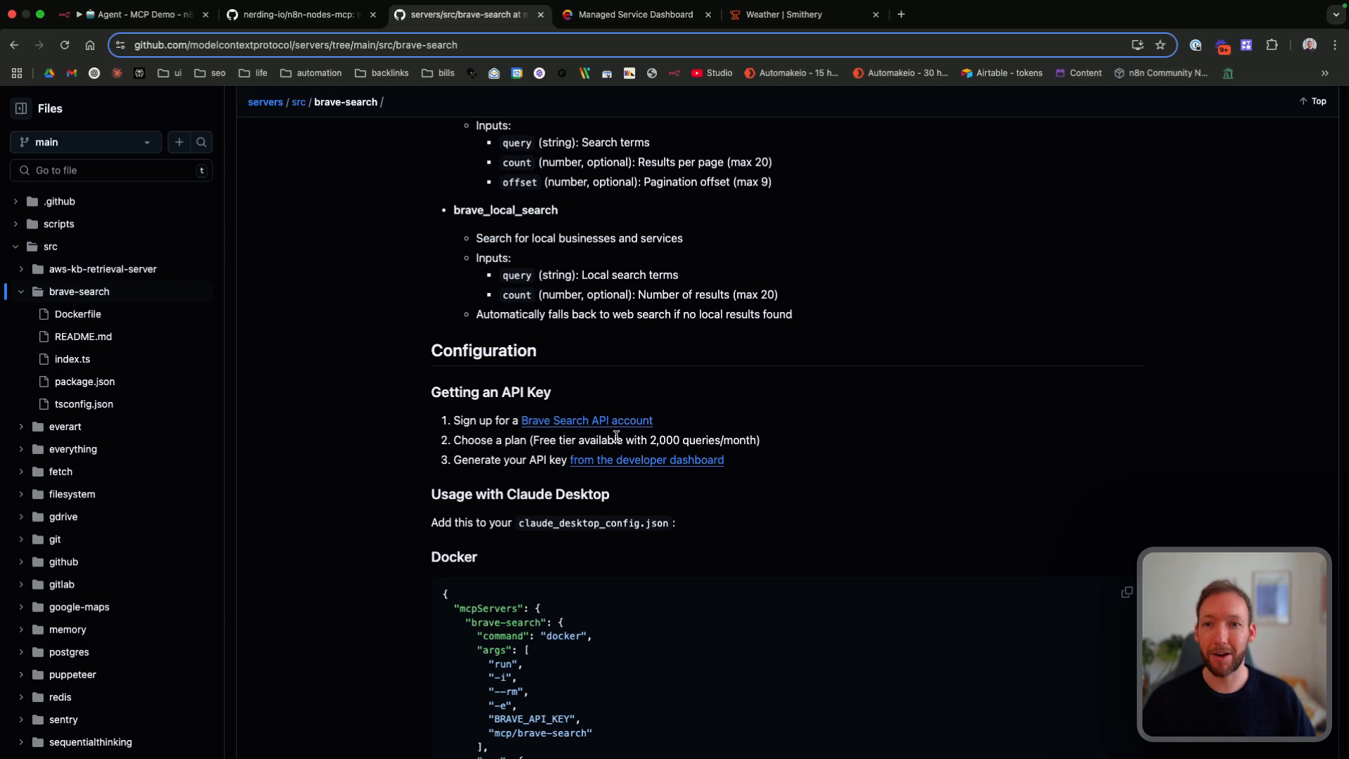
{"action": "scroll", "coordinate": [617, 436], "scroll_direction": "down", "scroll_amount": 1}
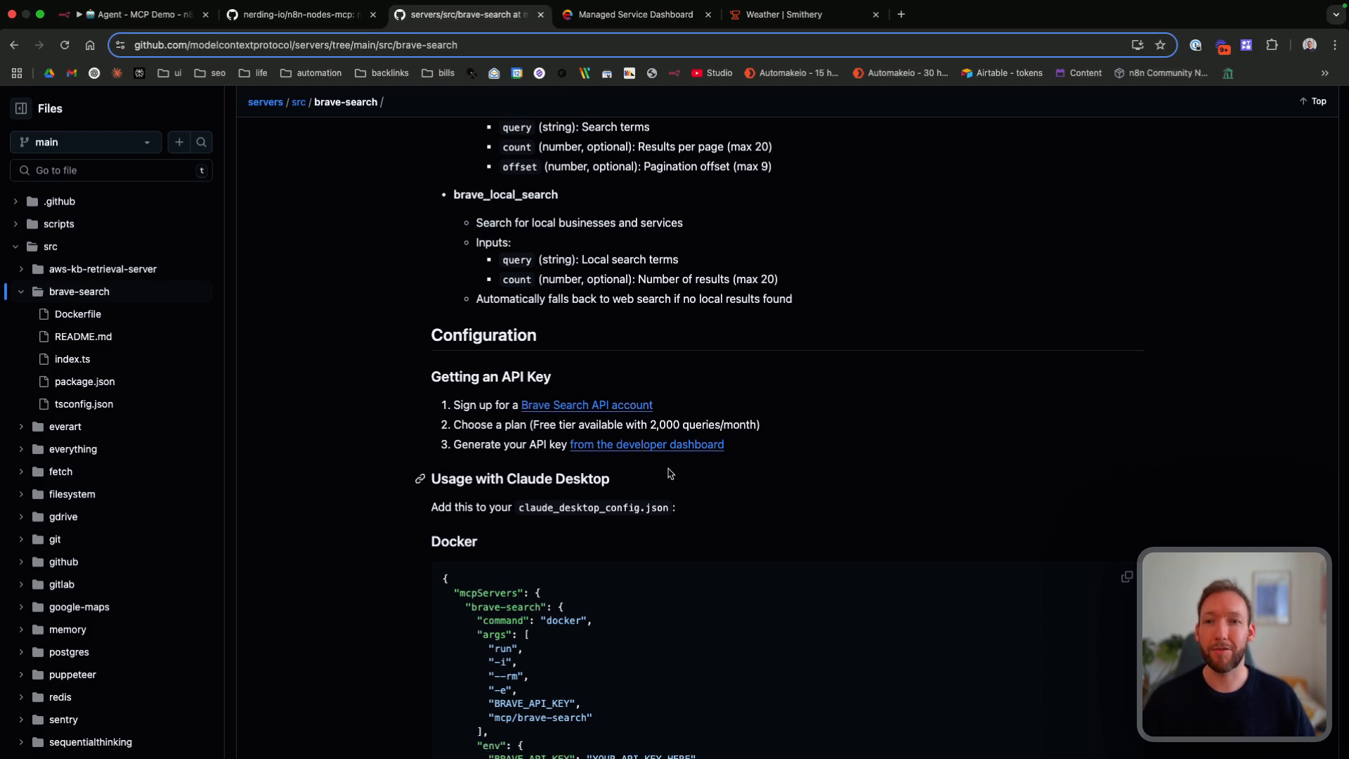
{"action": "scroll", "coordinate": [668, 464], "scroll_direction": "down", "scroll_amount": 7}
{"action": "scroll", "coordinate": [661, 450], "scroll_direction": "up", "scroll_amount": 2}
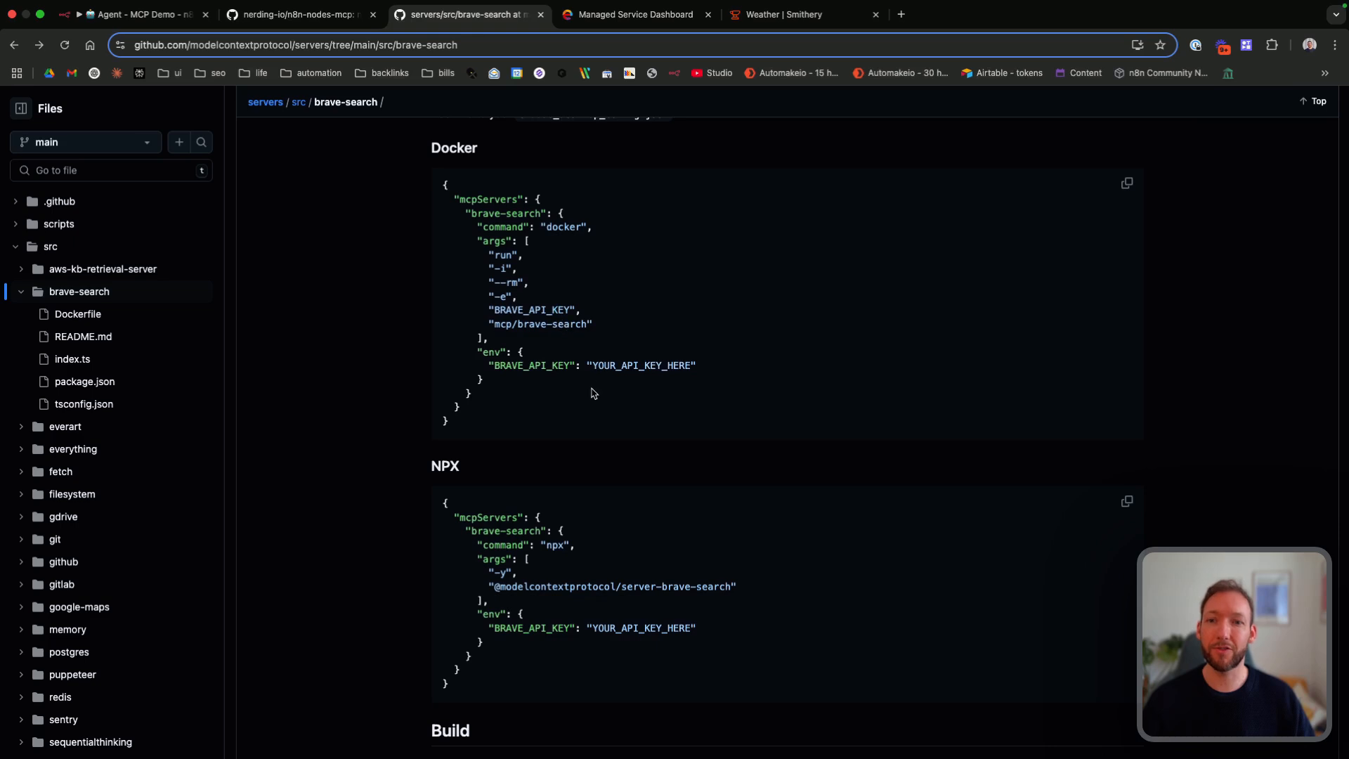
{"action": "scroll", "coordinate": [592, 391], "scroll_direction": "down", "scroll_amount": 1}
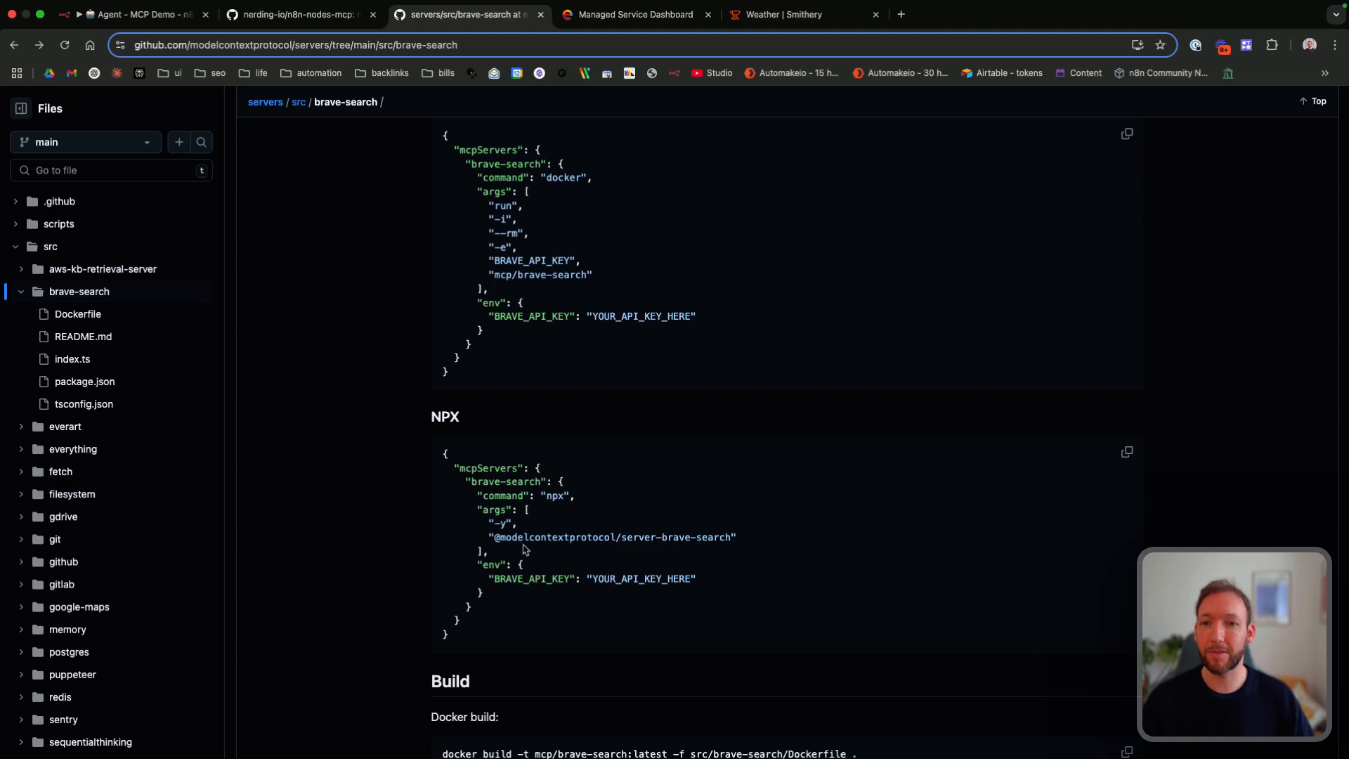
Step: Switch back to the n8n-nodes-mcp README and review the example on installing and using the Brave Search MCP server
{"action": "key", "text": "ctrl+shift+Tab"}
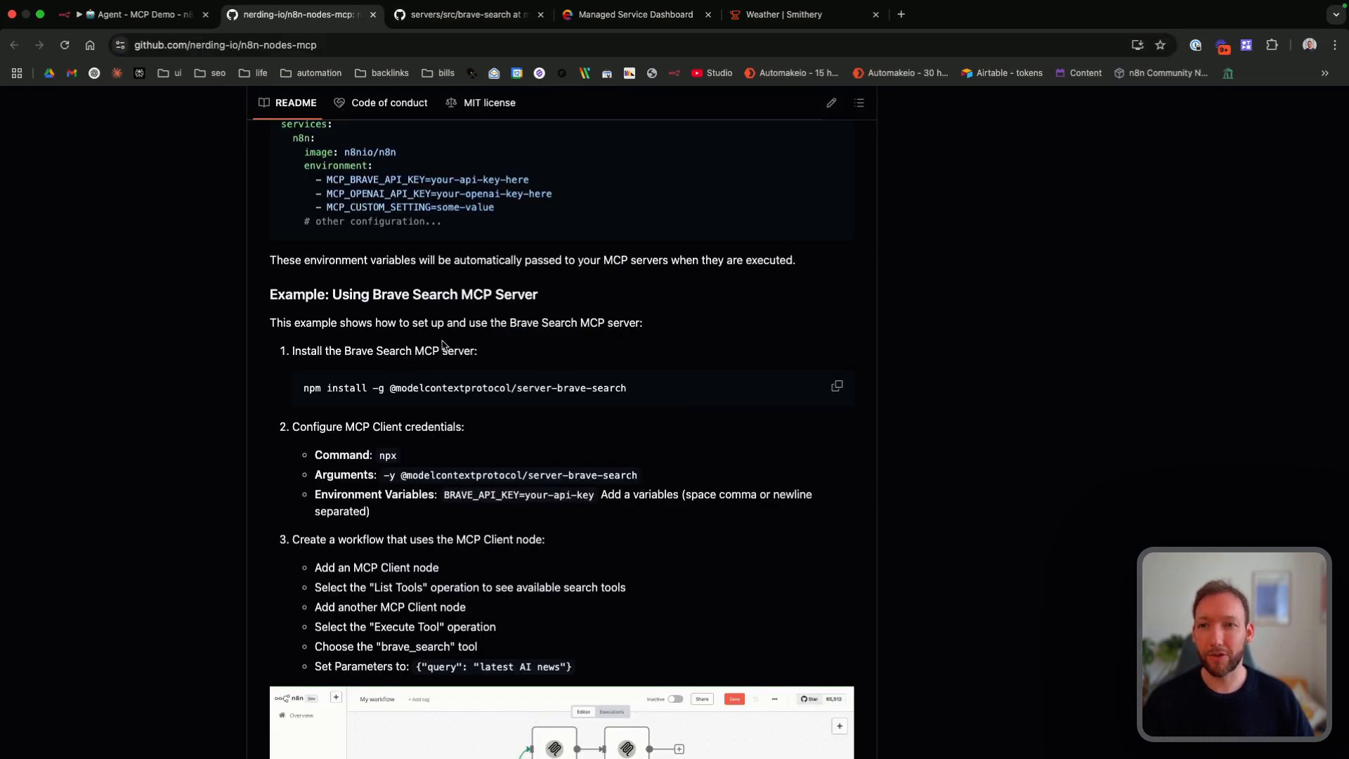
{"action": "scroll", "coordinate": [442, 345], "scroll_direction": "down", "scroll_amount": 2}
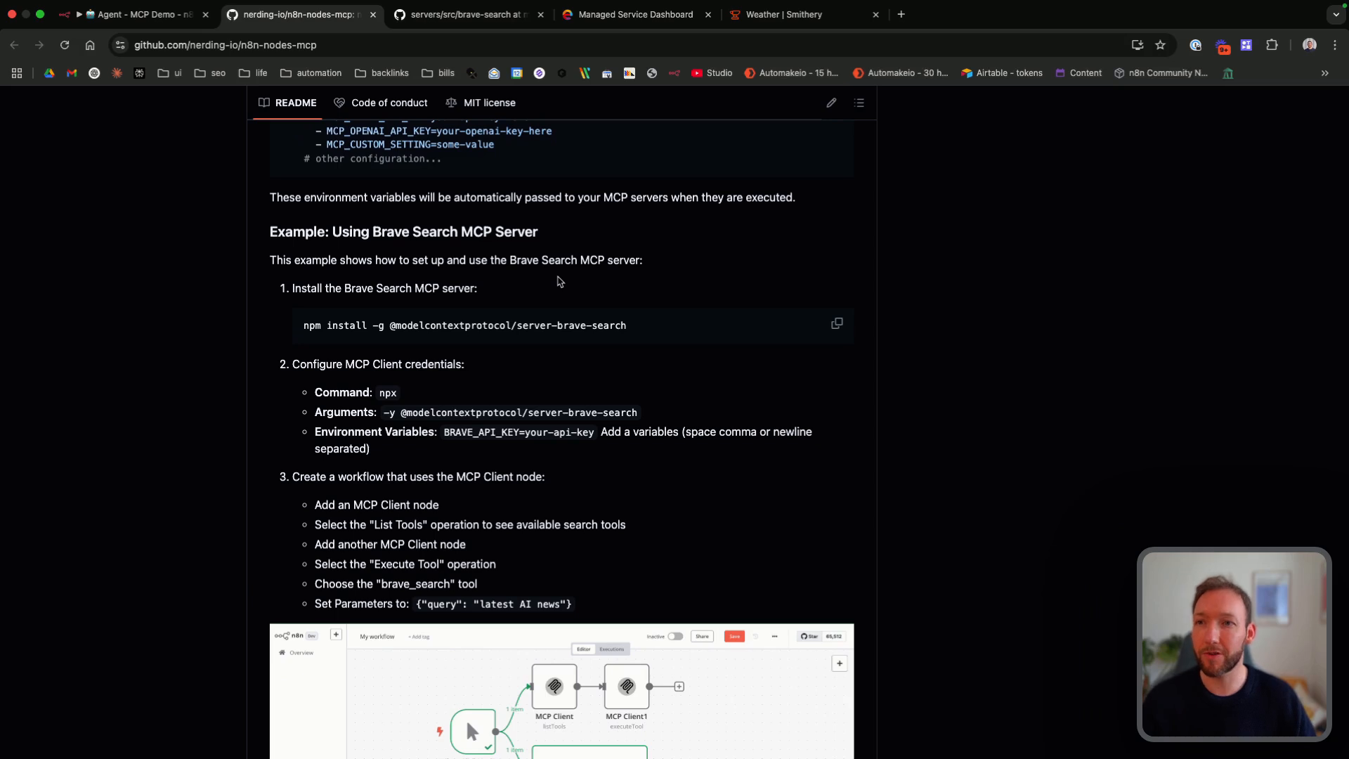
{"action": "left_click_drag", "start_coordinate": [328, 232], "coordinate": [492, 232]}
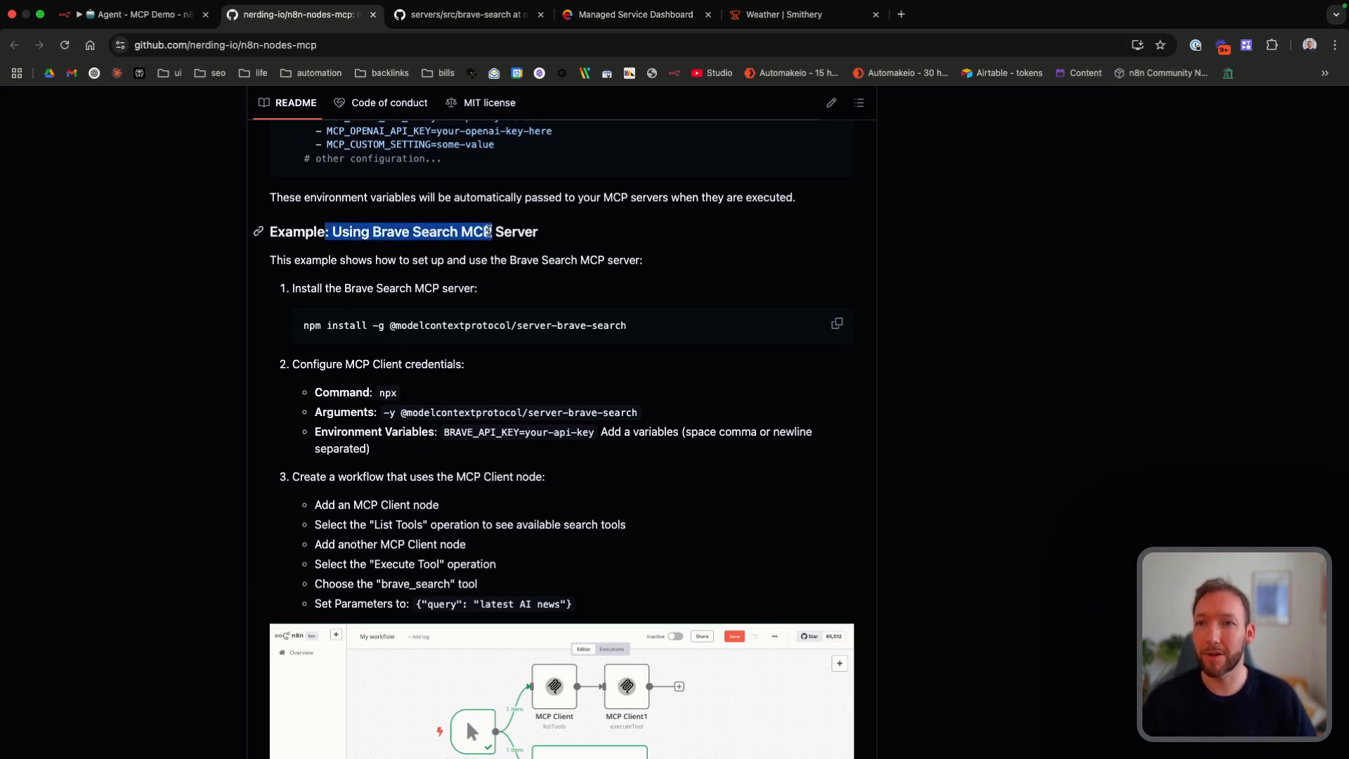
{"action": "left_click", "coordinate": [488, 231]}
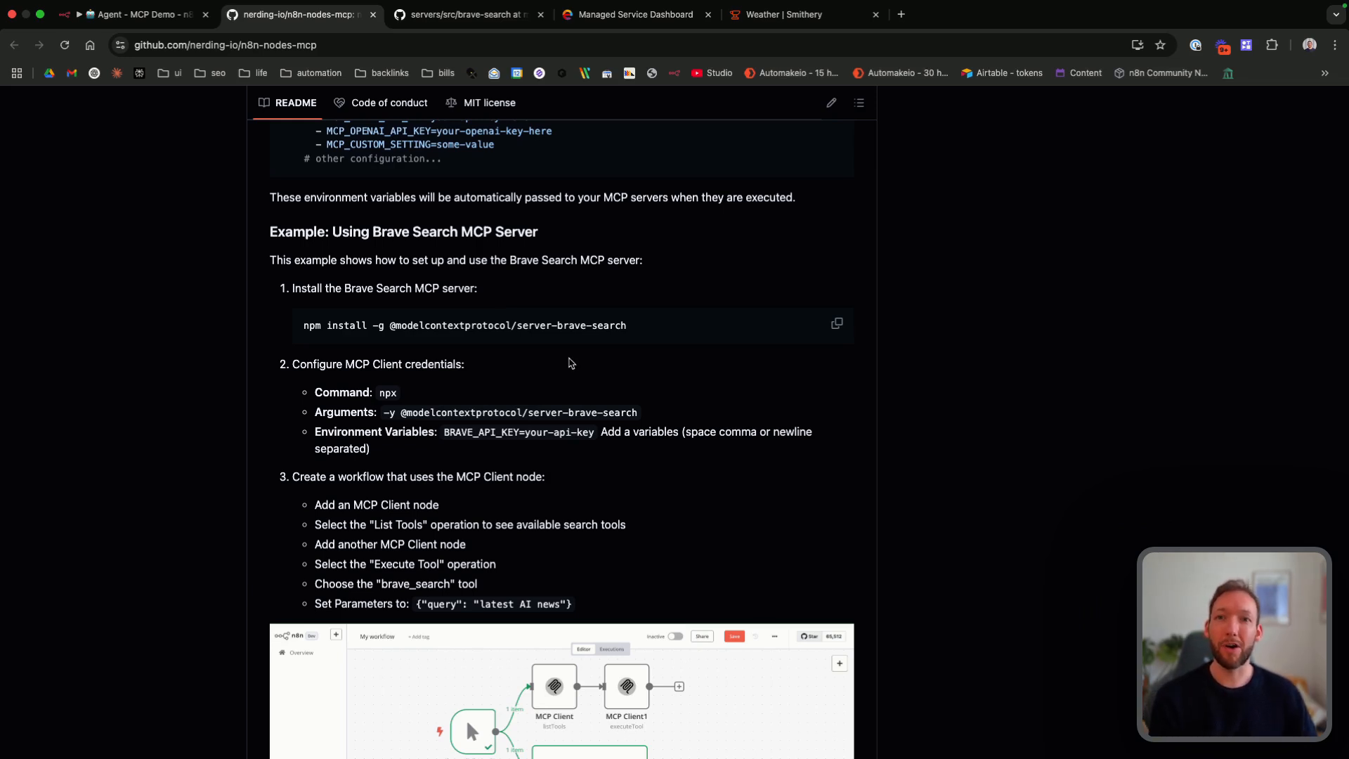
{"action": "left_click", "coordinate": [605, 21]}
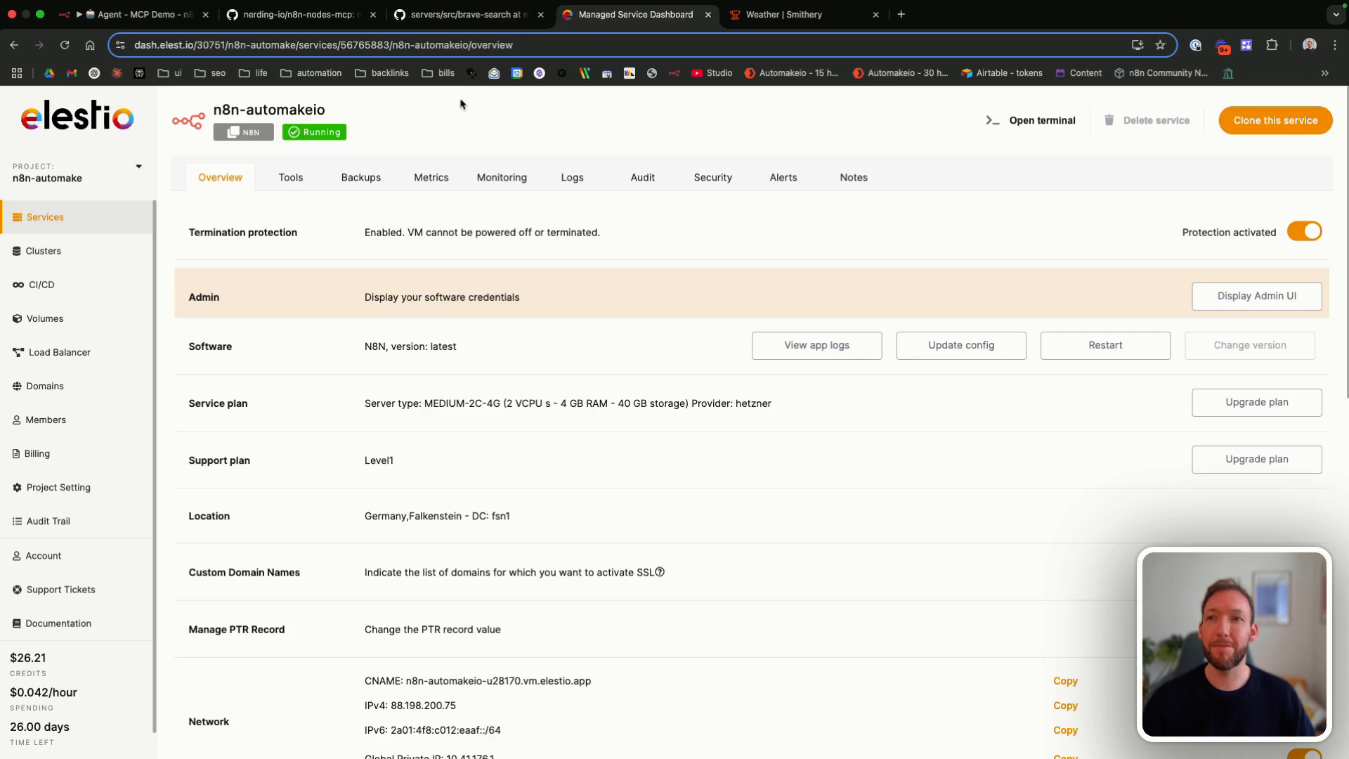
{"action": "left_click", "coordinate": [1038, 124]}
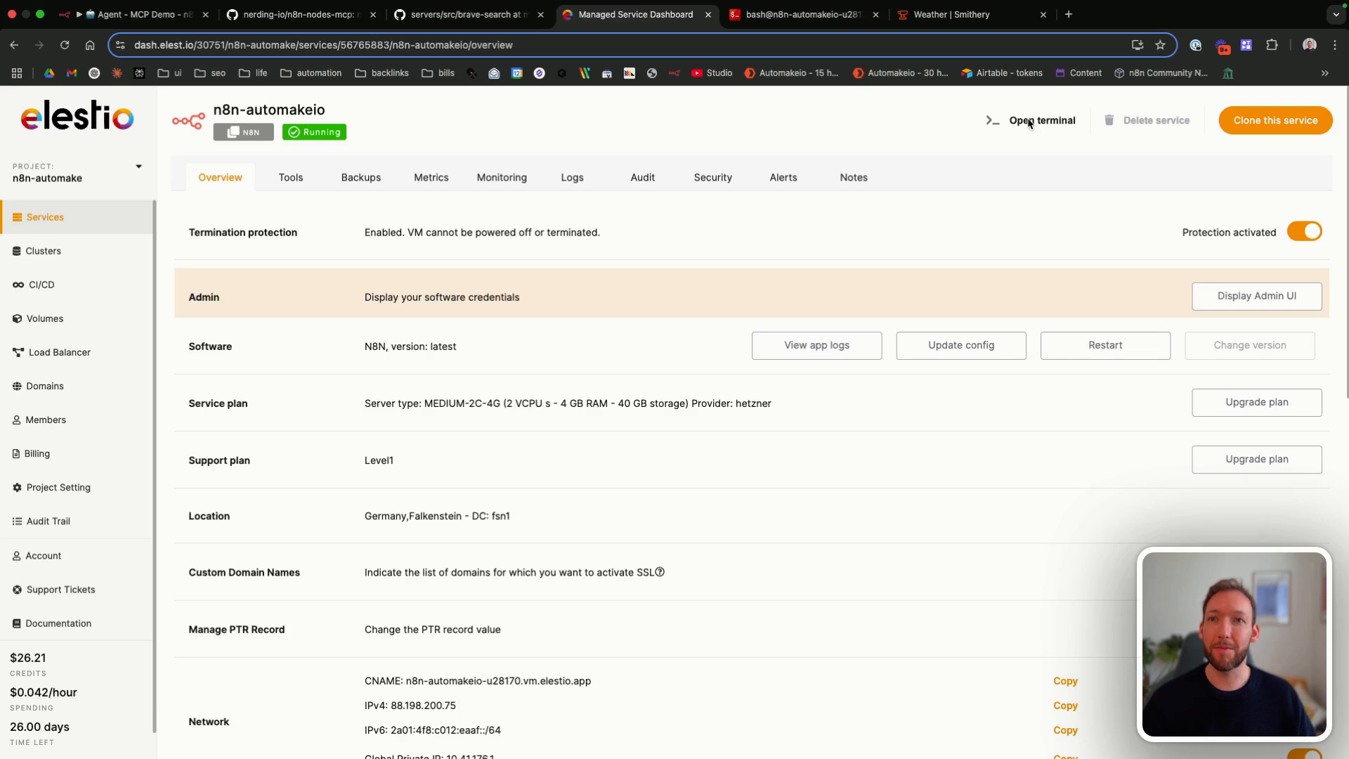
{"action": "left_click", "coordinate": [803, 15]}
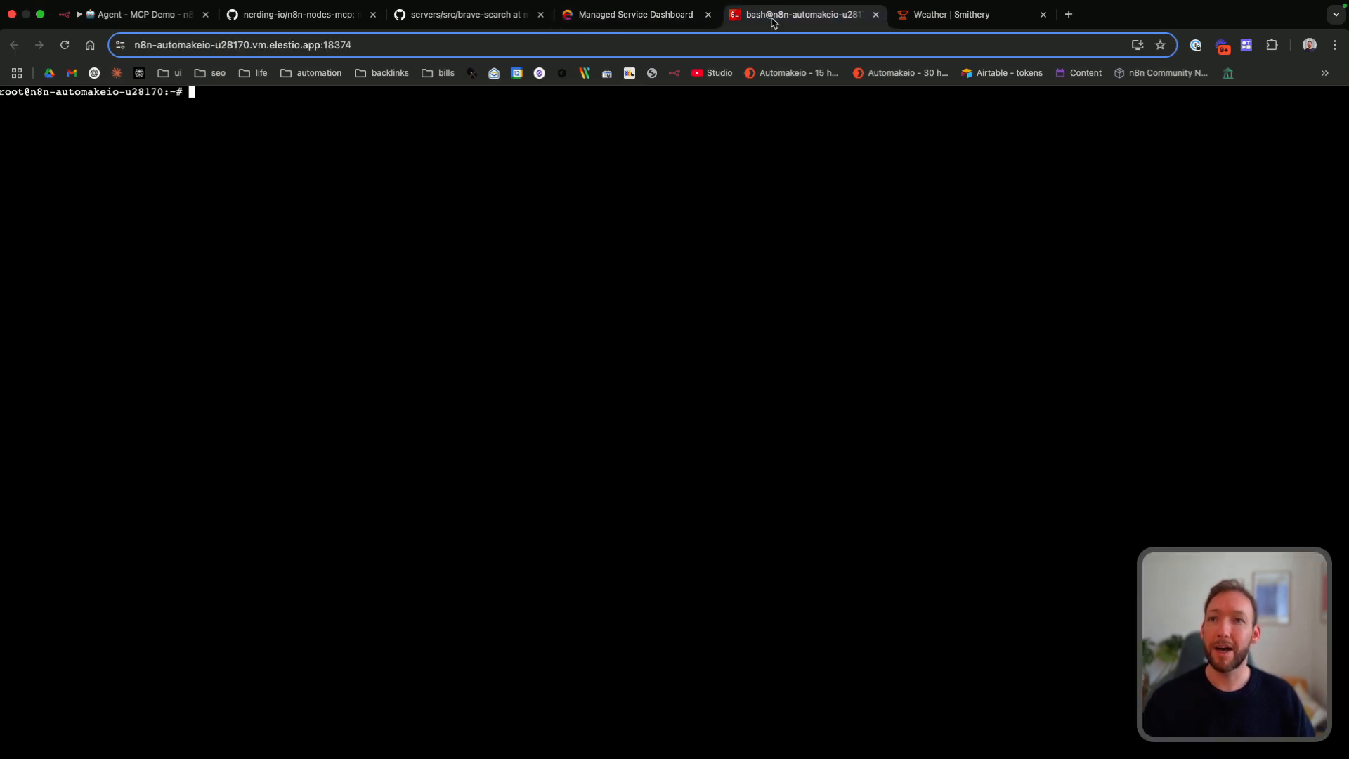
{"action": "type", "text": "npm install -g @modelcontextprotocol/server-brave-search"}
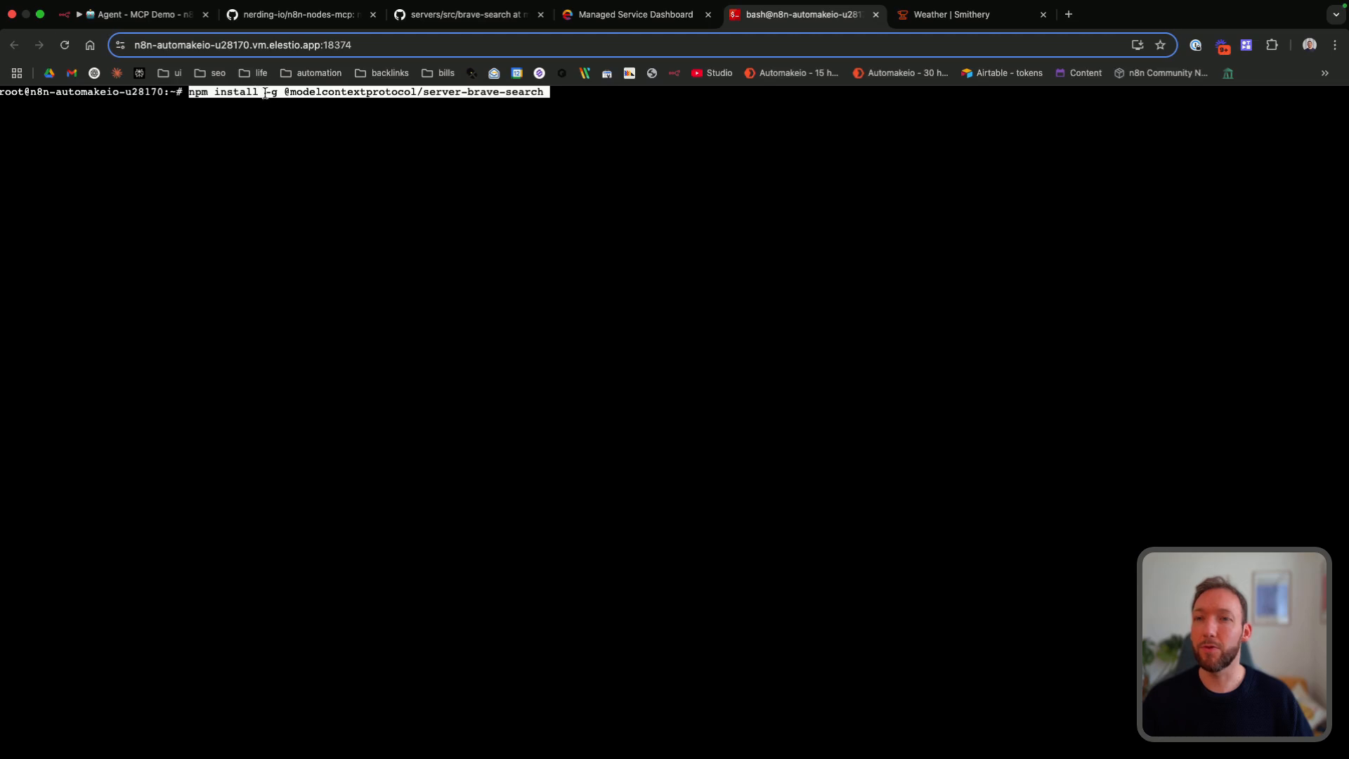
{"action": "left_click", "coordinate": [473, 25]}
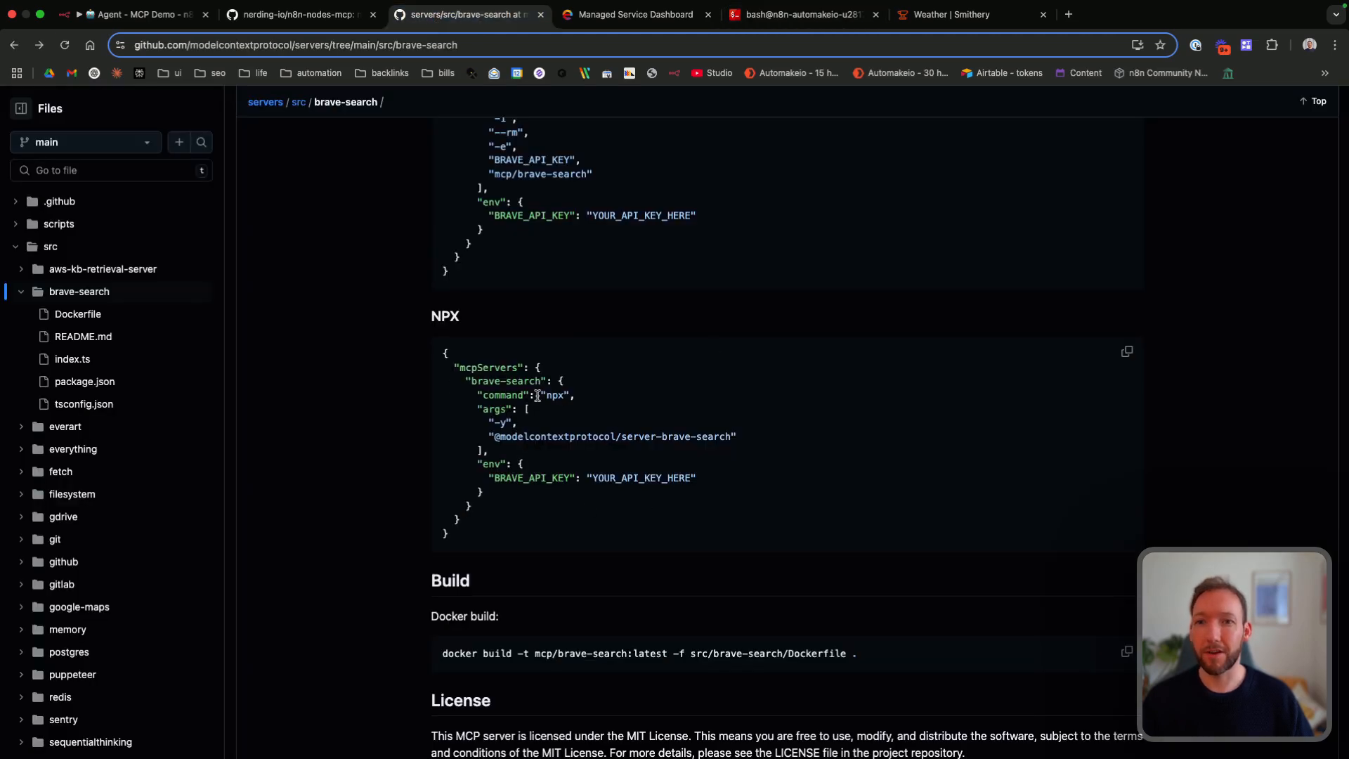
{"action": "left_click_drag", "start_coordinate": [494, 434], "coordinate": [586, 437]}
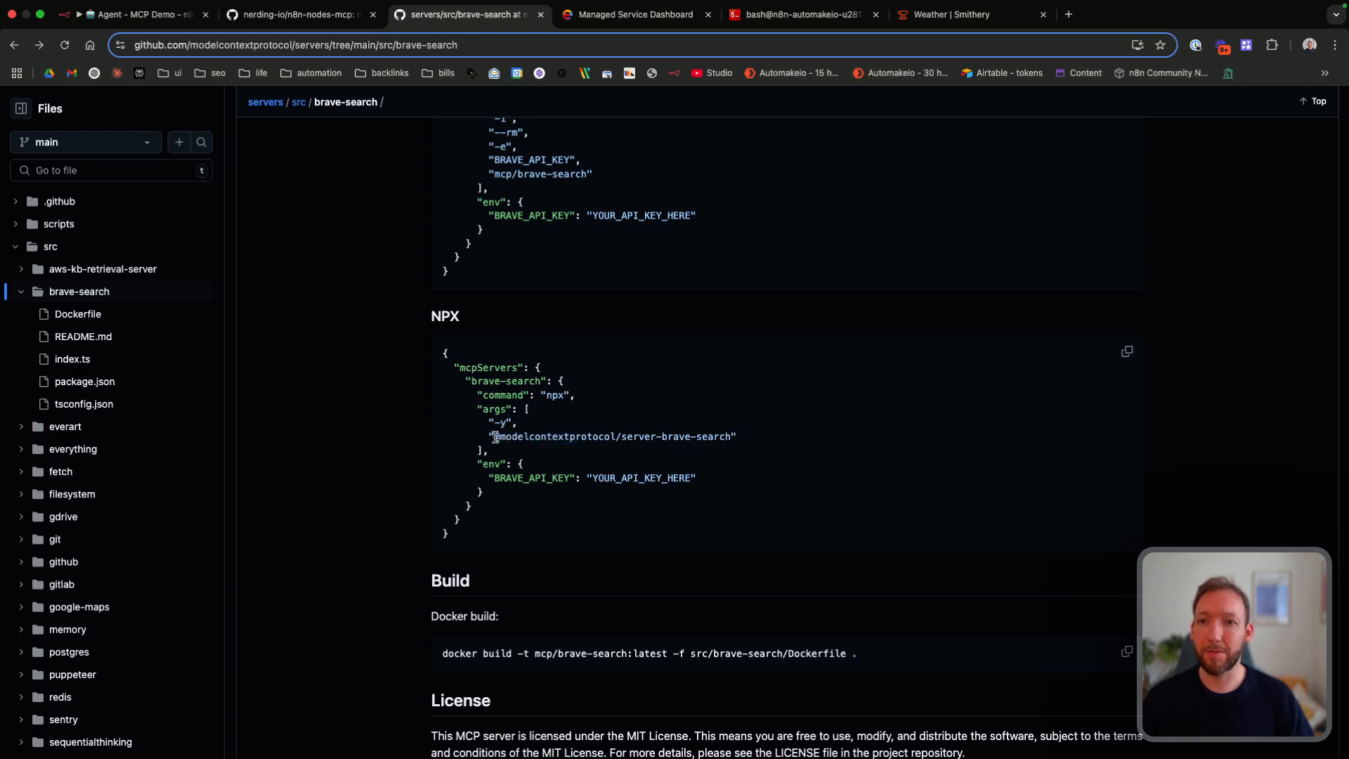
{"action": "left_click_drag", "start_coordinate": [495, 437], "coordinate": [730, 436]}
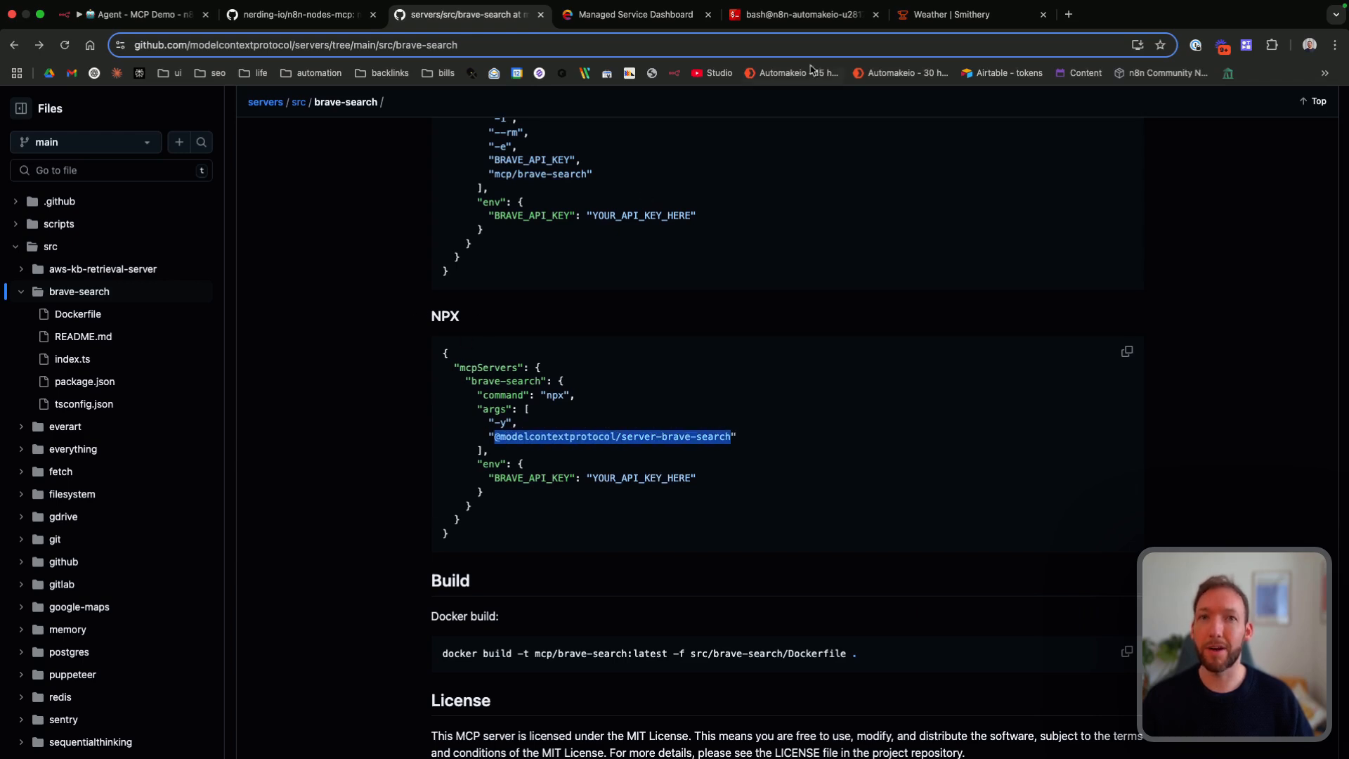
Step: Return to the server terminal, run the Brave Search package install, and run sudo apt install nodejs npm
{"action": "left_click", "coordinate": [801, 14]}
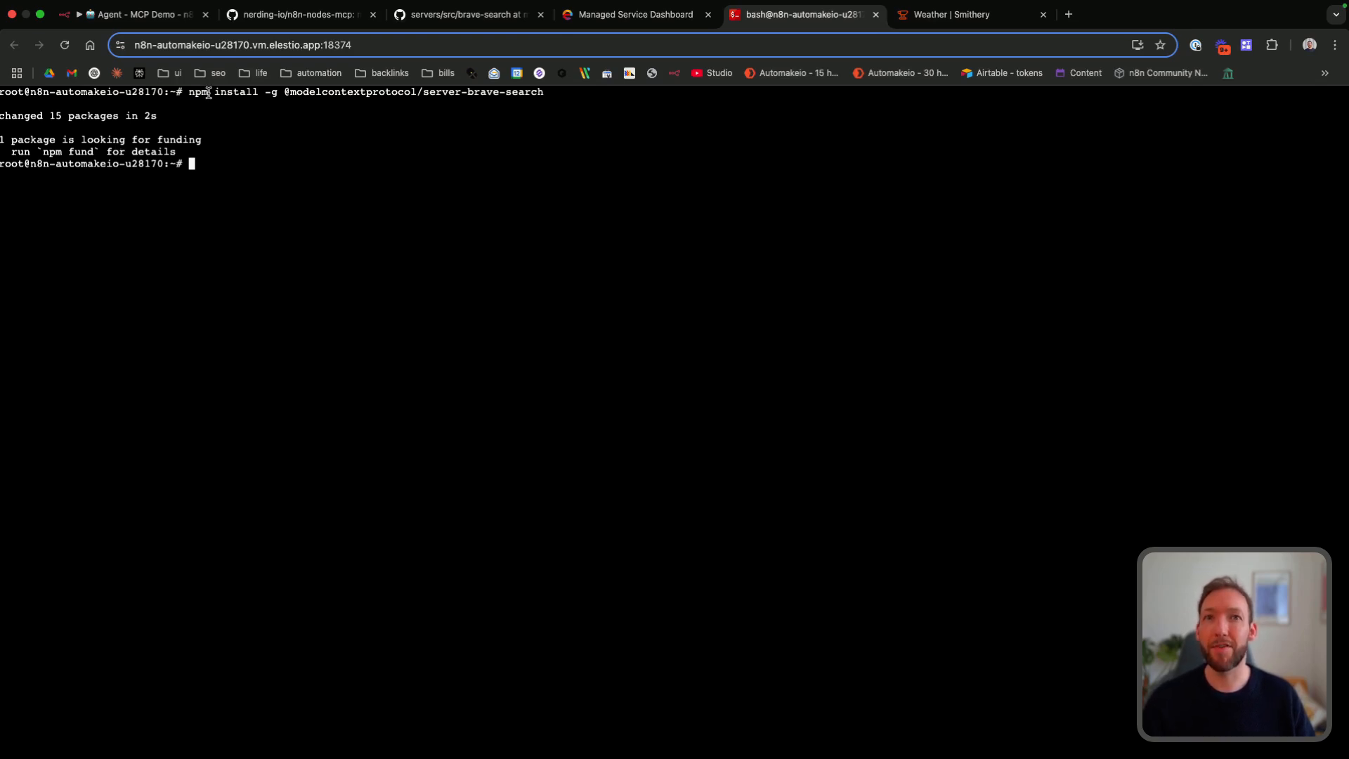
{"action": "type", "text": "sudo apt install nodejs npm"}
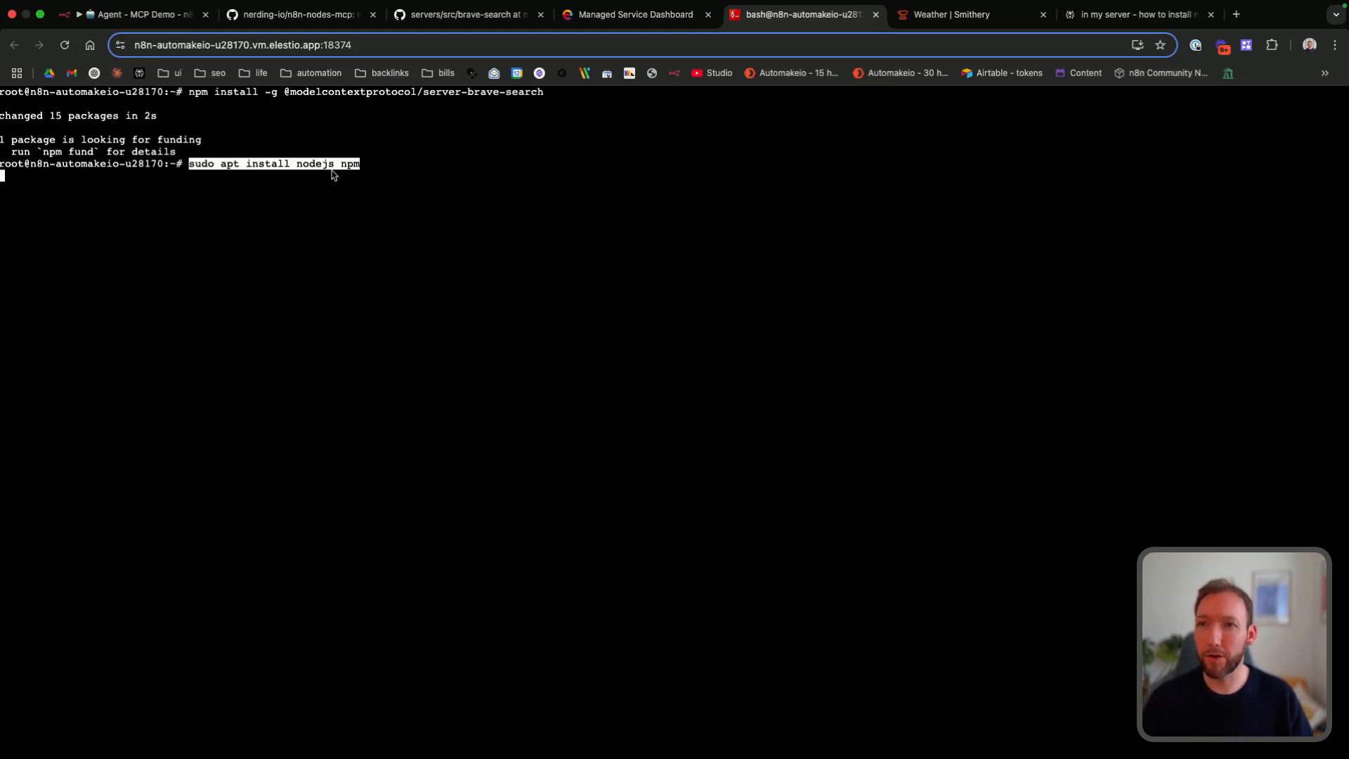
{"action": "key", "text": "Return"}
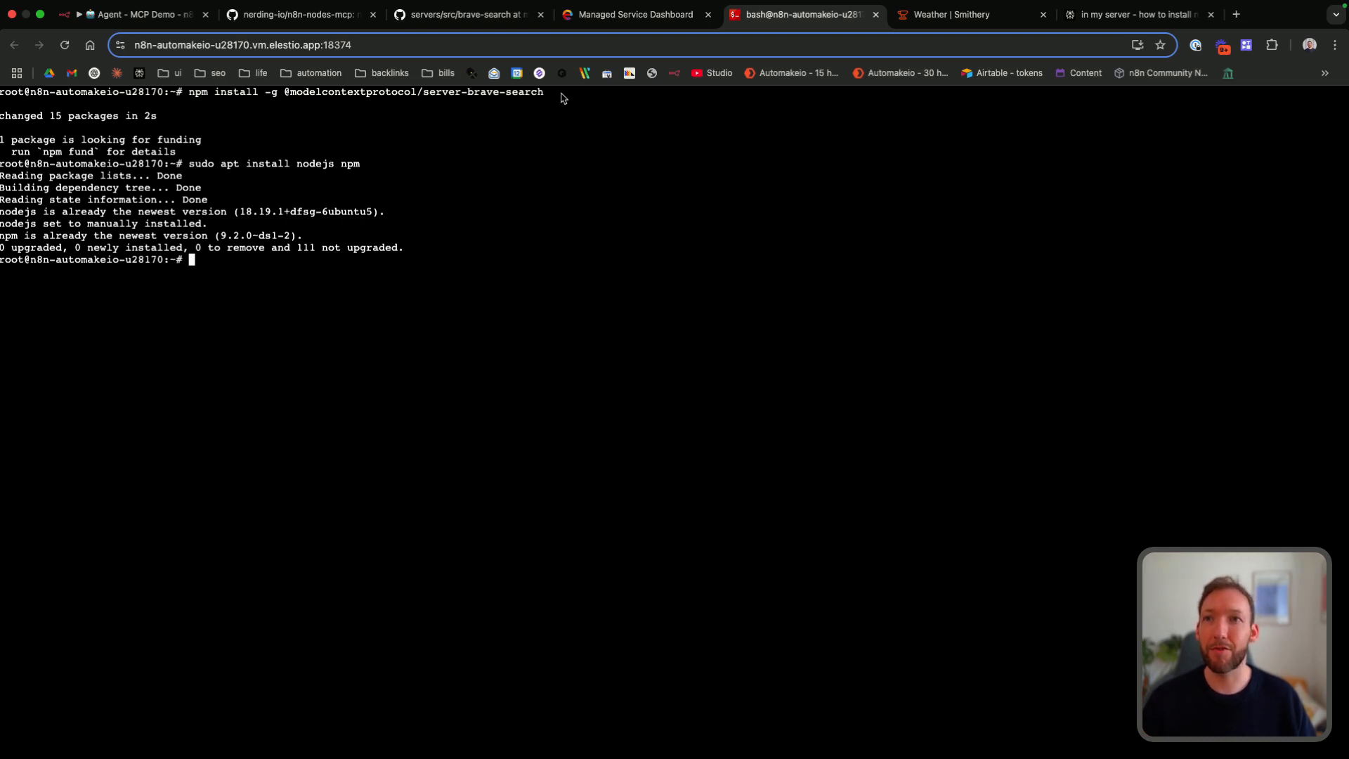
{"action": "left_click", "coordinate": [452, 14]}
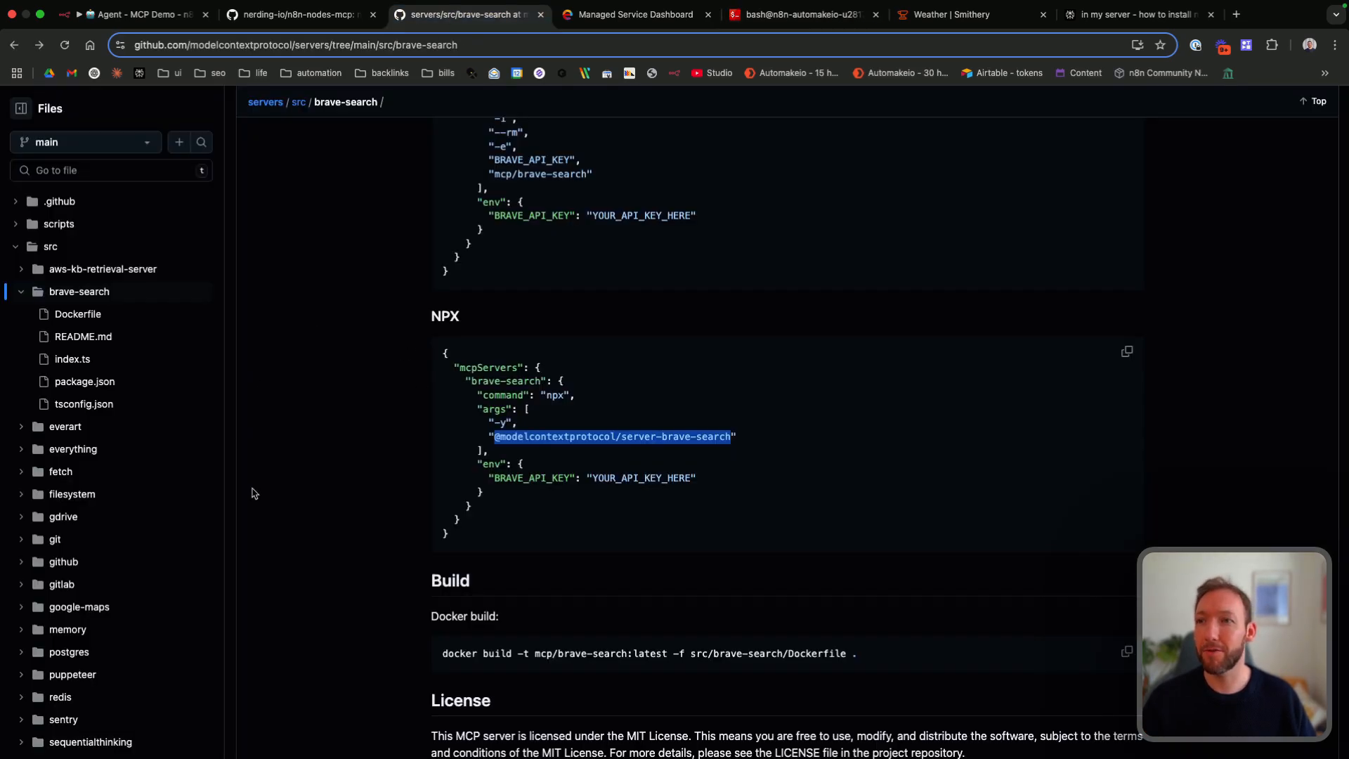
{"action": "scroll", "coordinate": [106, 484], "scroll_direction": "down", "scroll_amount": 2}
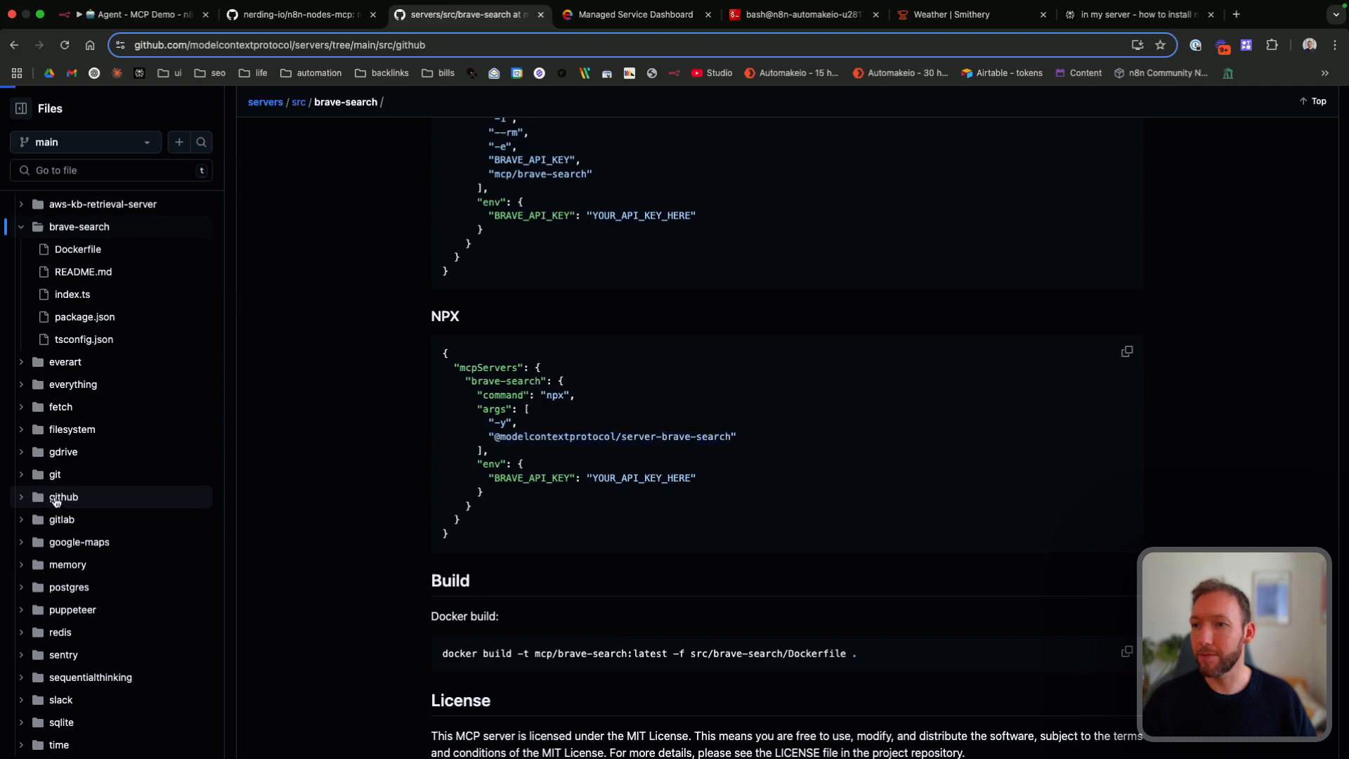
{"action": "left_click", "coordinate": [32, 497]}
{"action": "scroll", "coordinate": [492, 520], "scroll_direction": "down", "scroll_amount": 15}
{"action": "scroll", "coordinate": [539, 519], "scroll_direction": "down", "scroll_amount": 20}
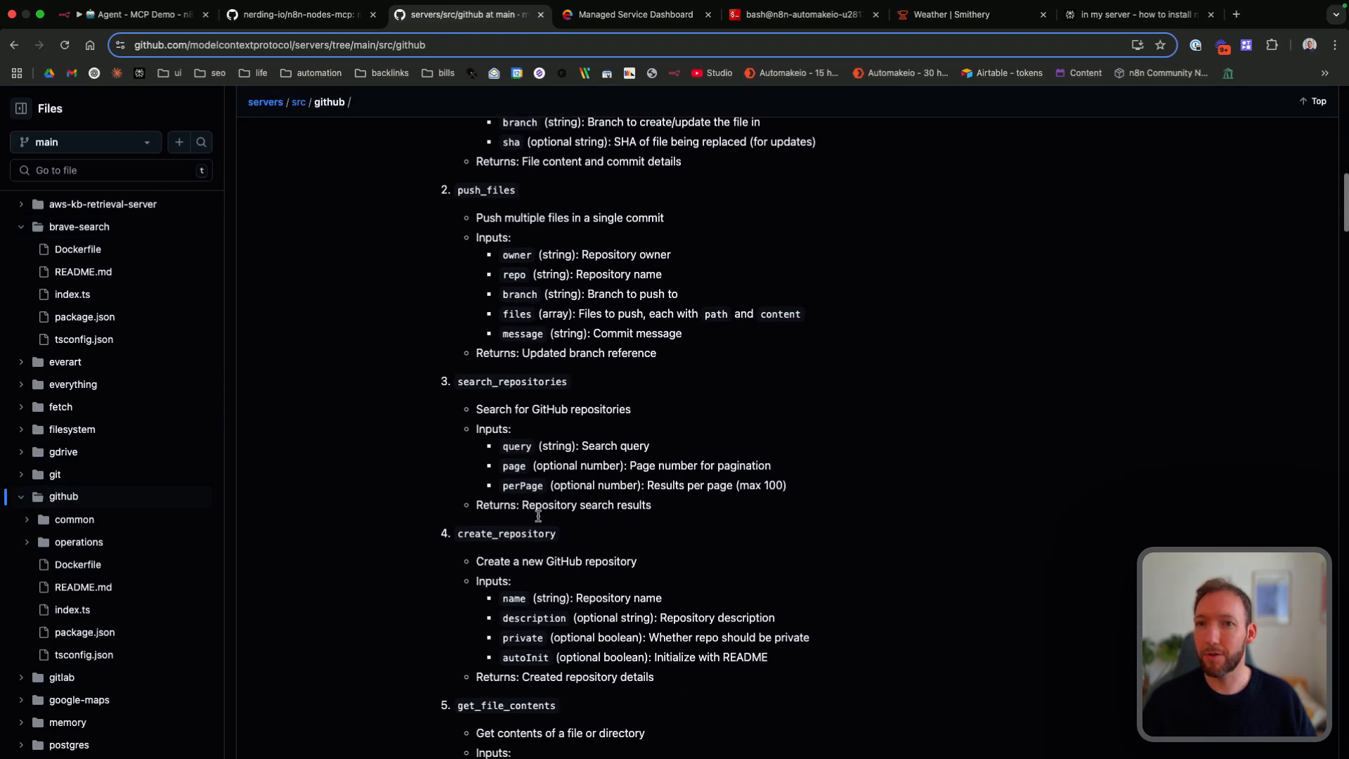
{"action": "scroll", "coordinate": [539, 517], "scroll_direction": "down", "scroll_amount": 20}
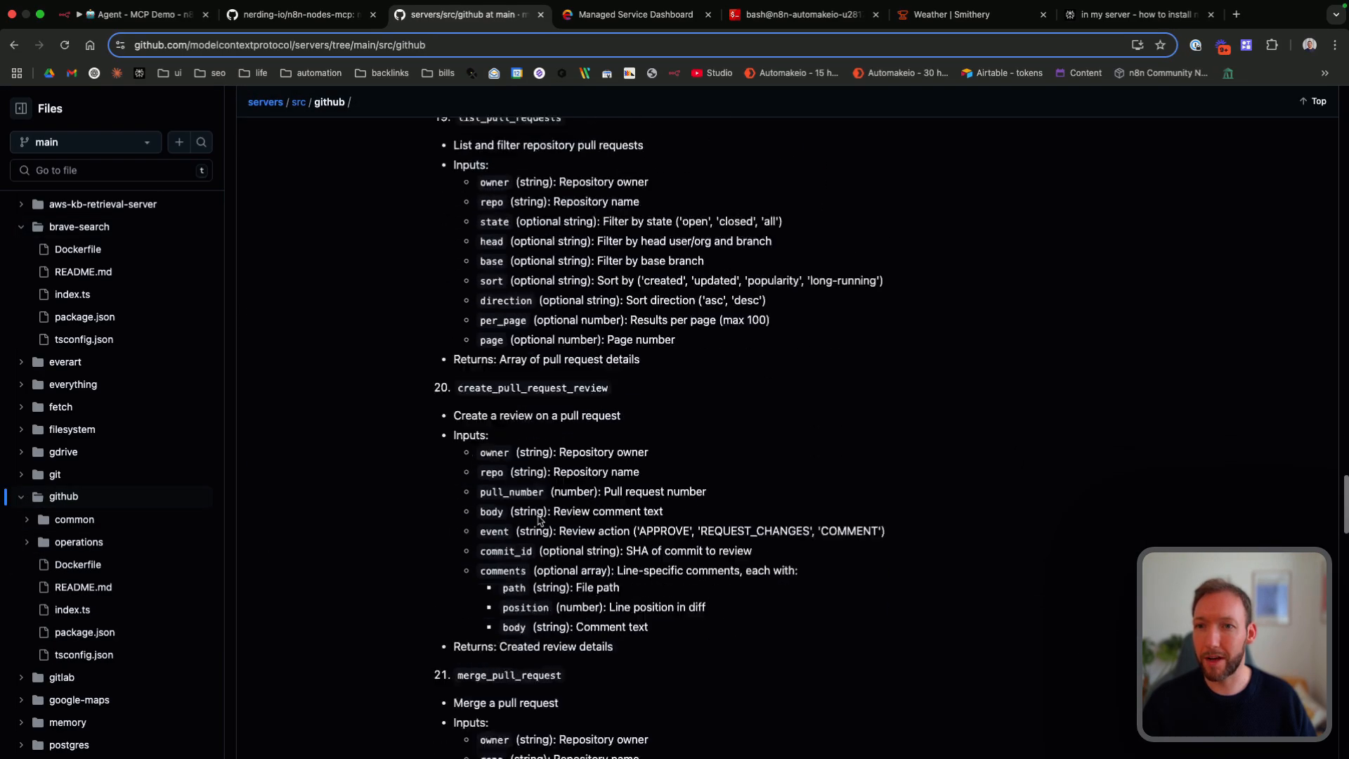
{"action": "scroll", "coordinate": [539, 516], "scroll_direction": "down", "scroll_amount": 1}
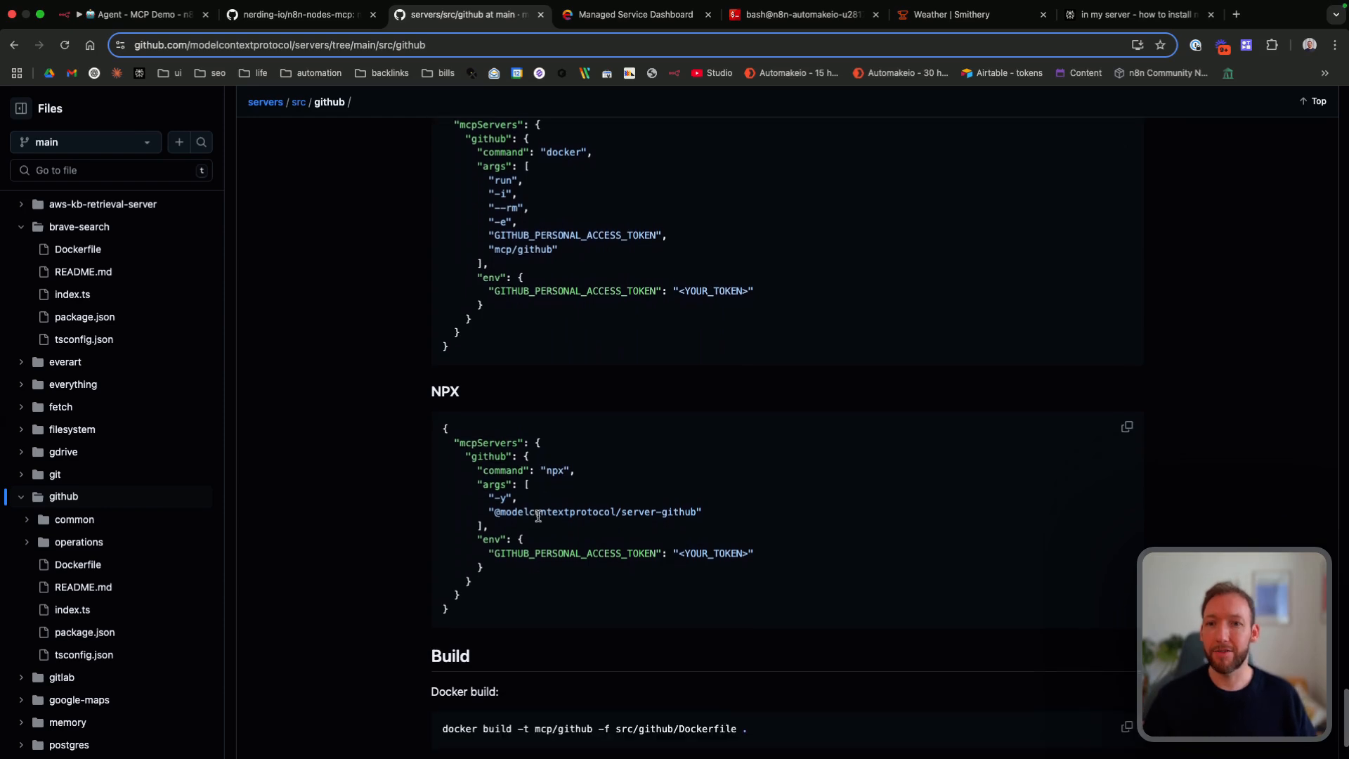
{"action": "left_click_drag", "start_coordinate": [493, 512], "coordinate": [697, 511]}
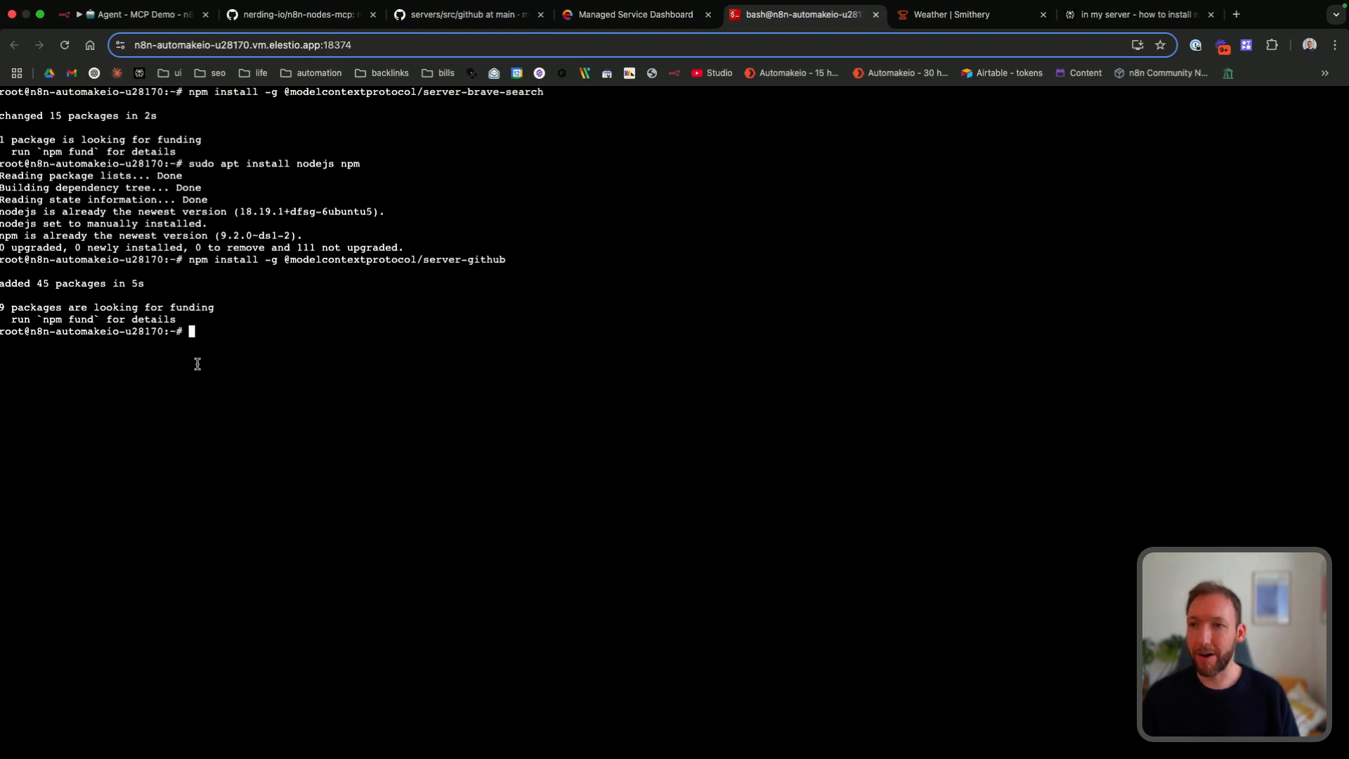
{"action": "type", "text": "npm install -g"}
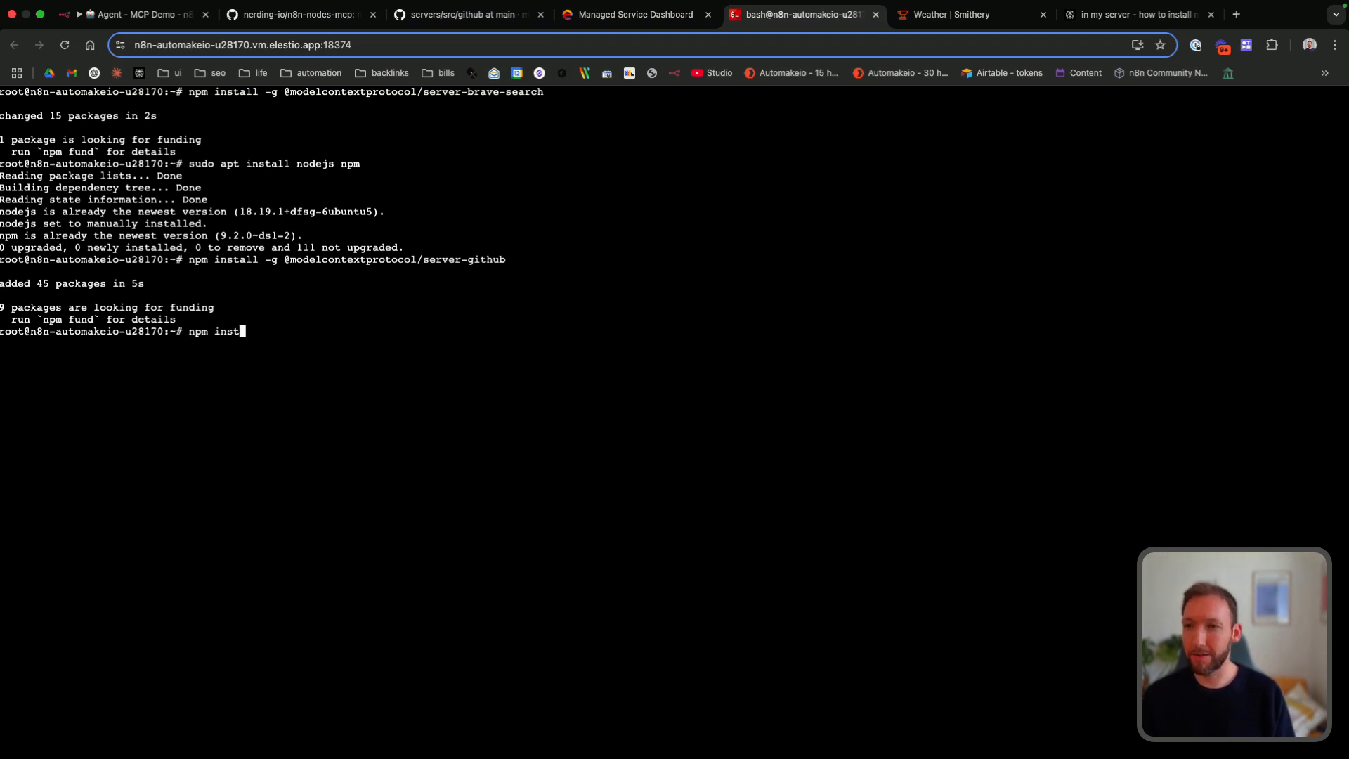
{"action": "type", "text": "@modelcontextprotocol/server-weather"}
{"action": "key", "text": "Return"}
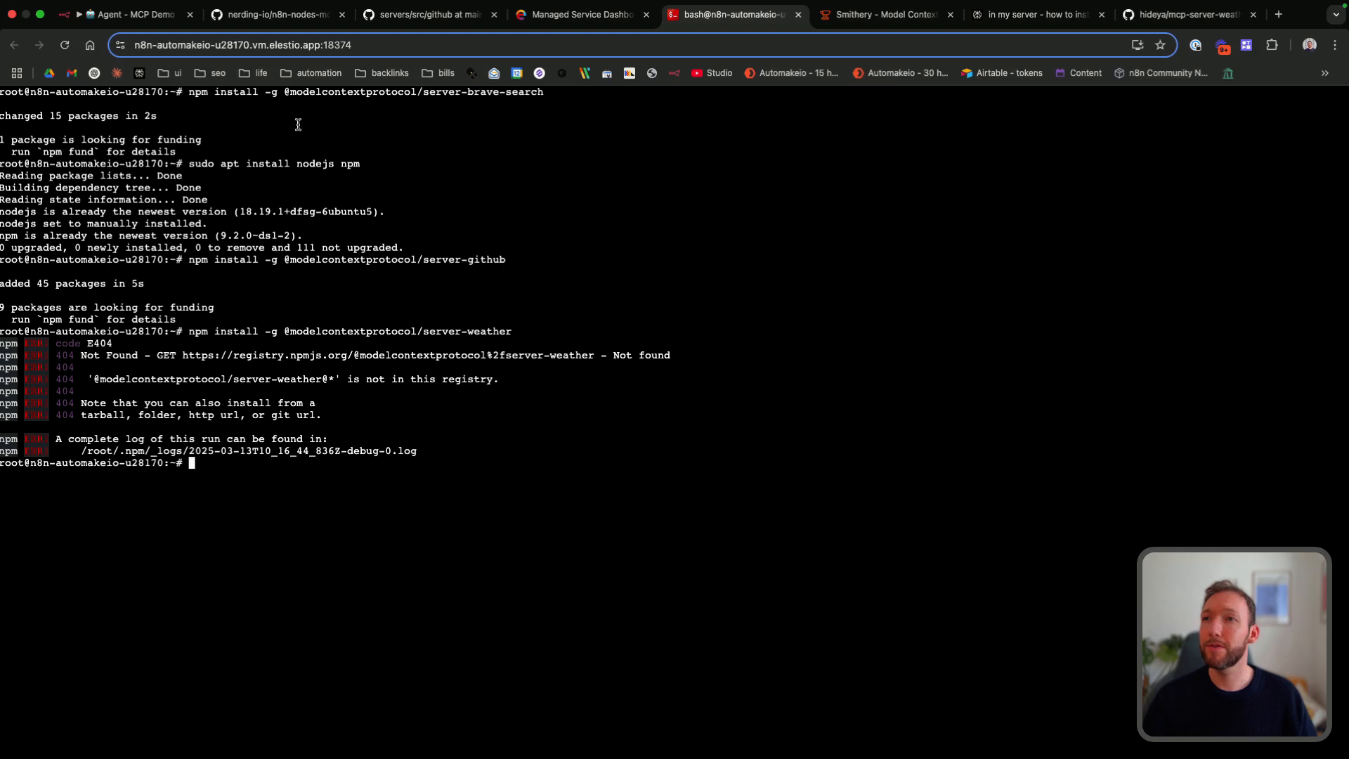
Step: Switch back to the n8n workflow and remove the Weather item from the Travel Agency AI Assistant sticky note
{"action": "left_click", "coordinate": [126, 14]}
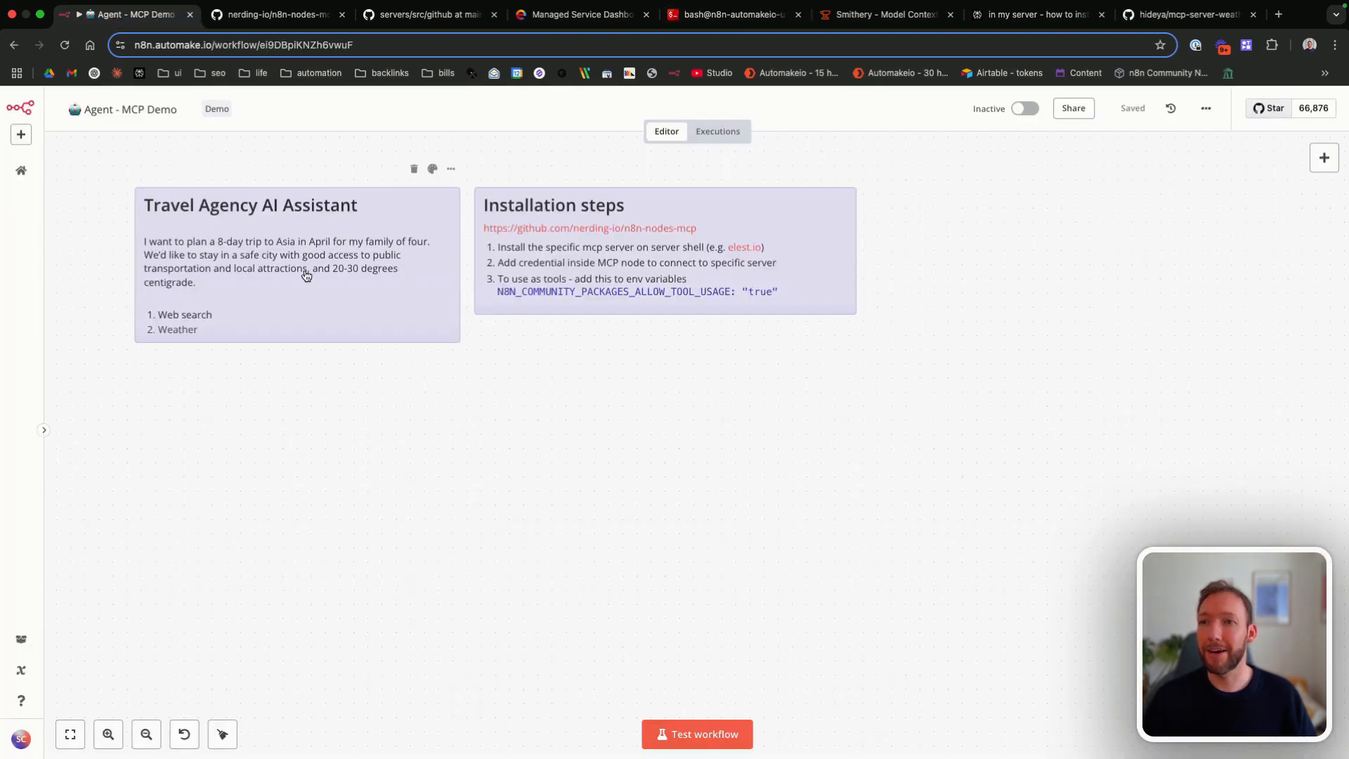
{"action": "double_click", "coordinate": [254, 307]}
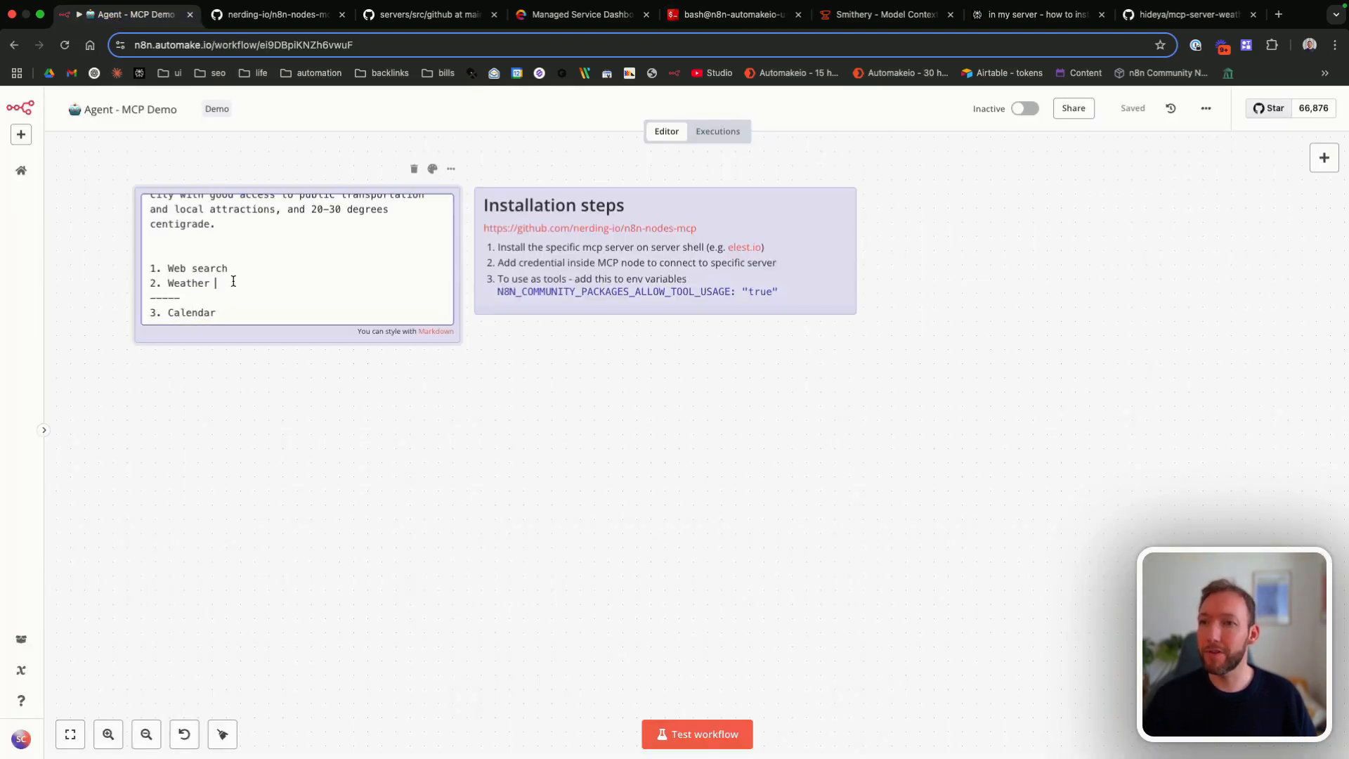
{"action": "key", "text": "shift+super+Left"}
{"action": "key", "text": "BackSpace"}
{"action": "key", "text": "BackSpace"}
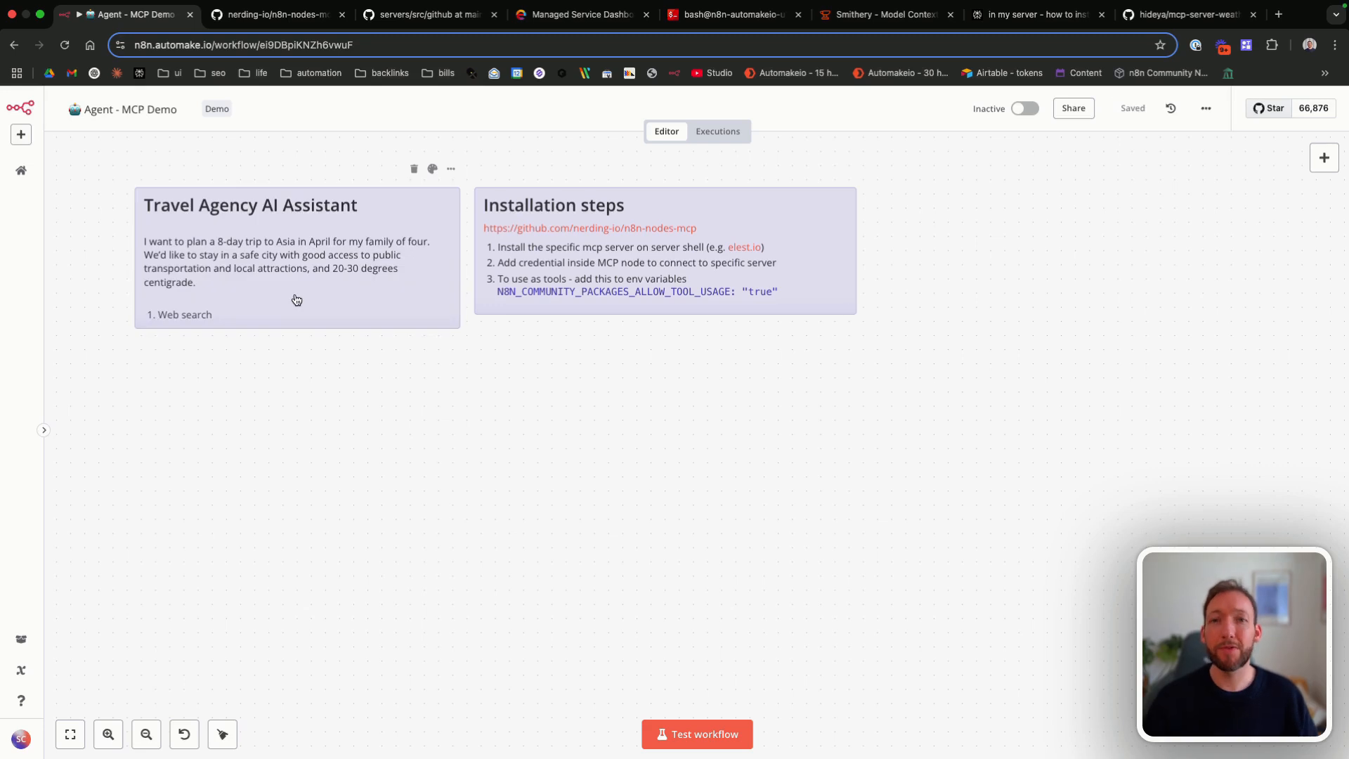
Step: Search for mcp in the node list and add an MCP Client node with the List available tools action
{"action": "scroll", "coordinate": [454, 340], "scroll_direction": "right", "scroll_amount": 2}
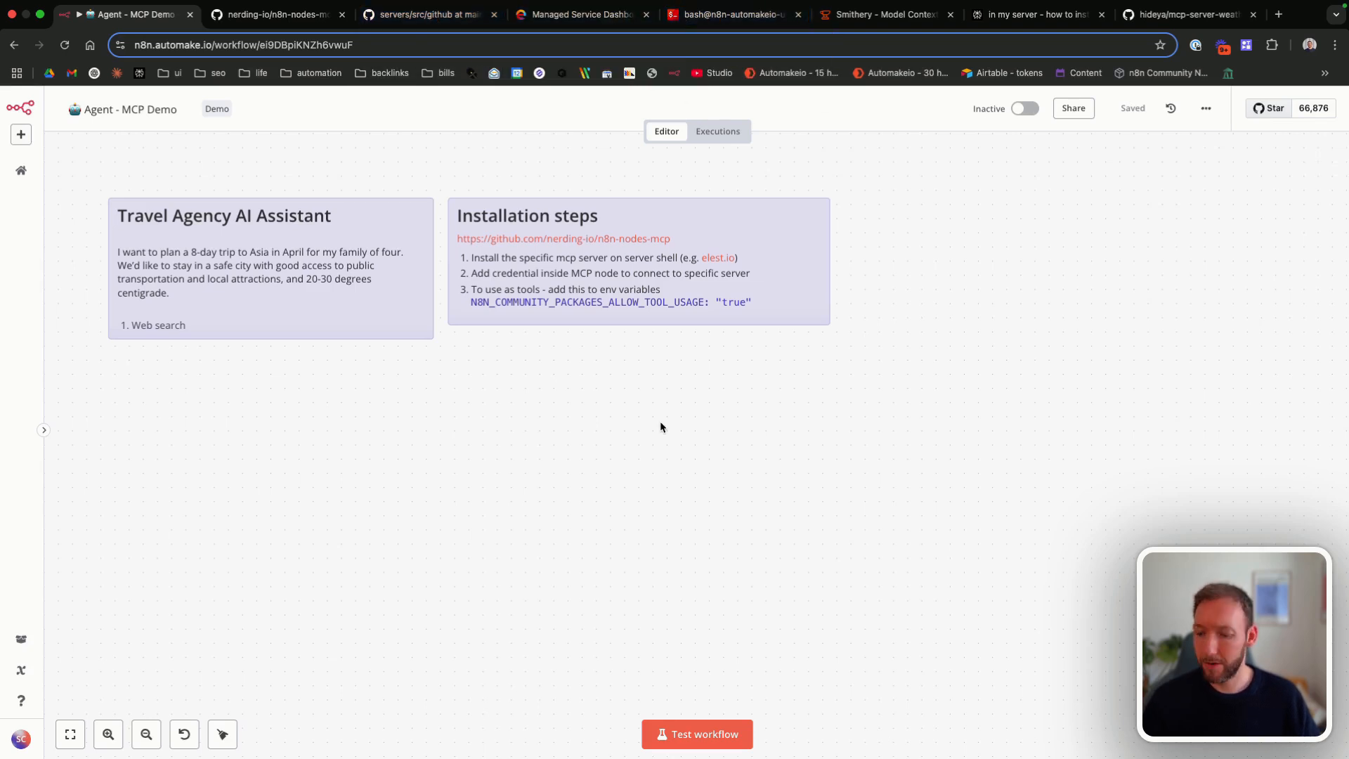
{"action": "key", "text": "Tab"}
{"action": "type", "text": "mcp"}
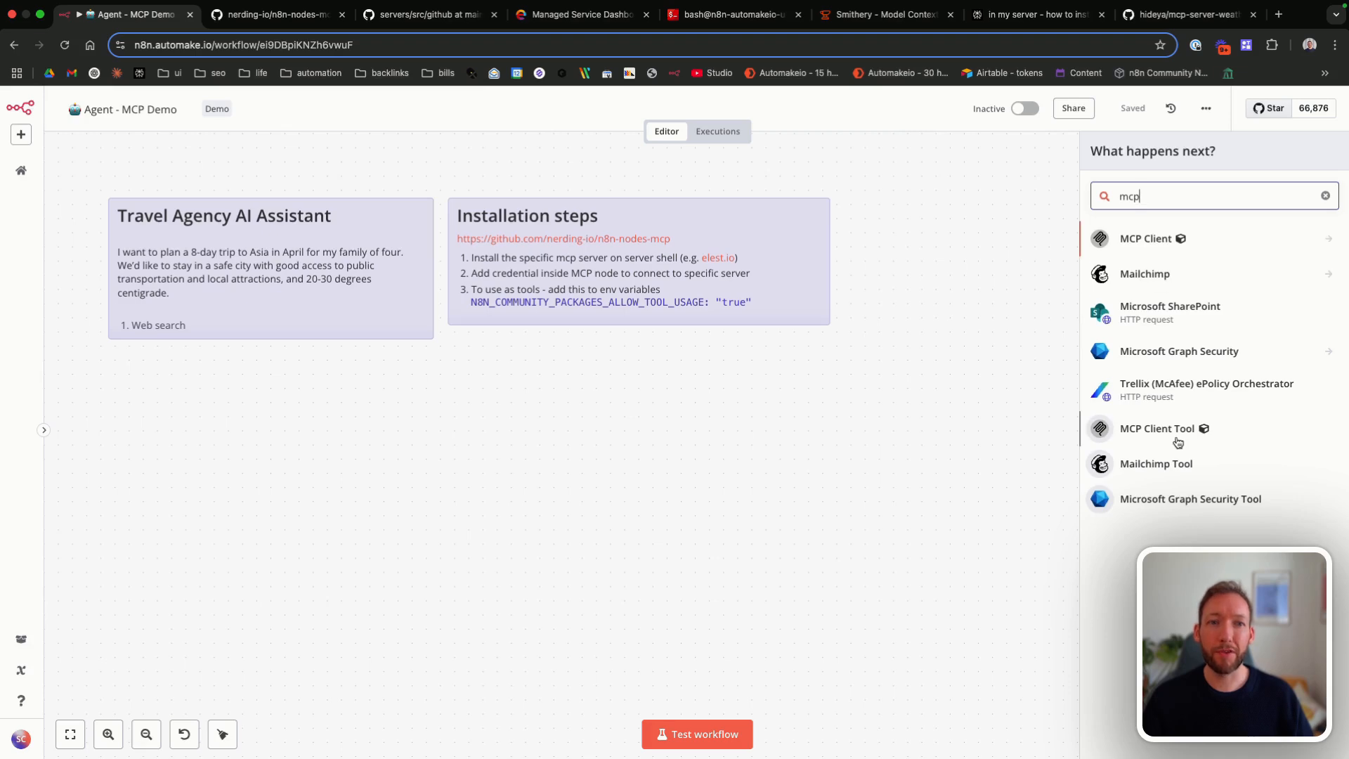
{"action": "left_click", "coordinate": [1151, 240]}
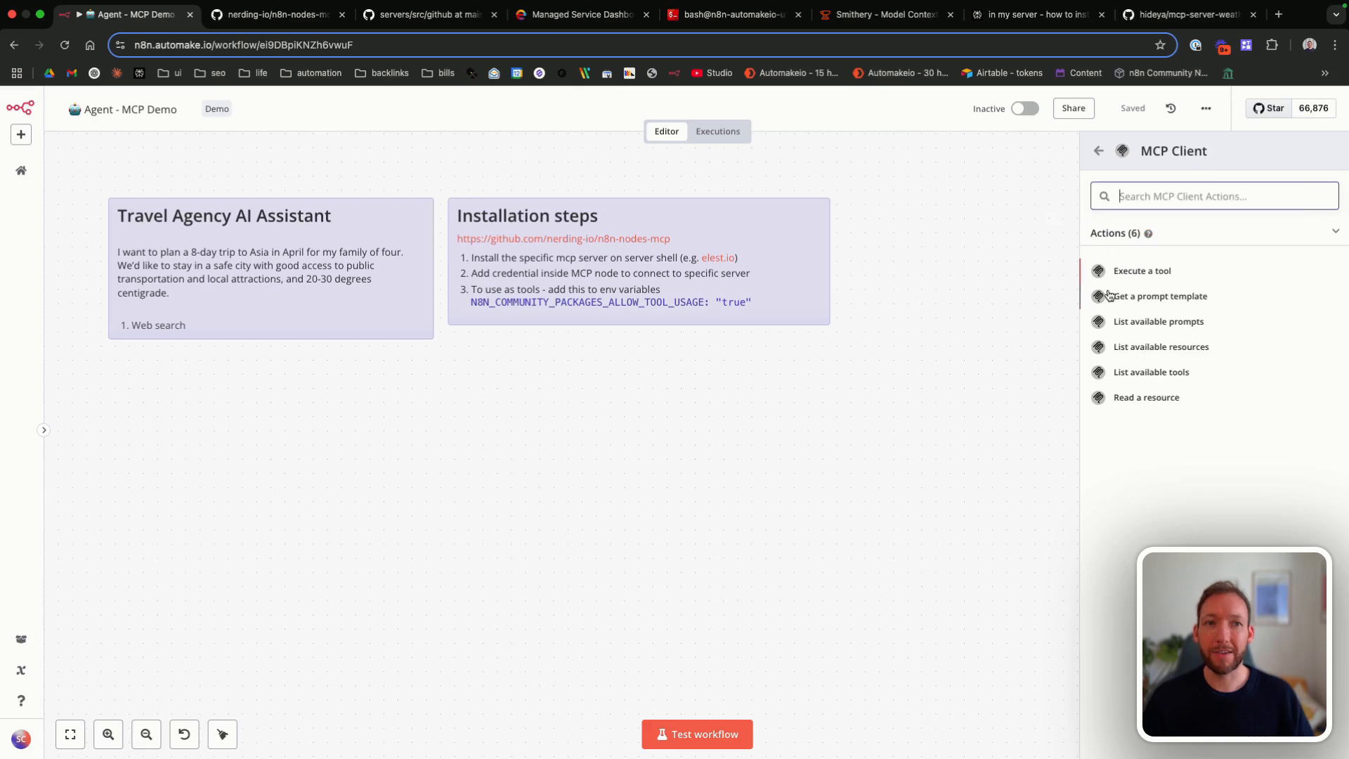
{"action": "left_click", "coordinate": [1137, 371]}
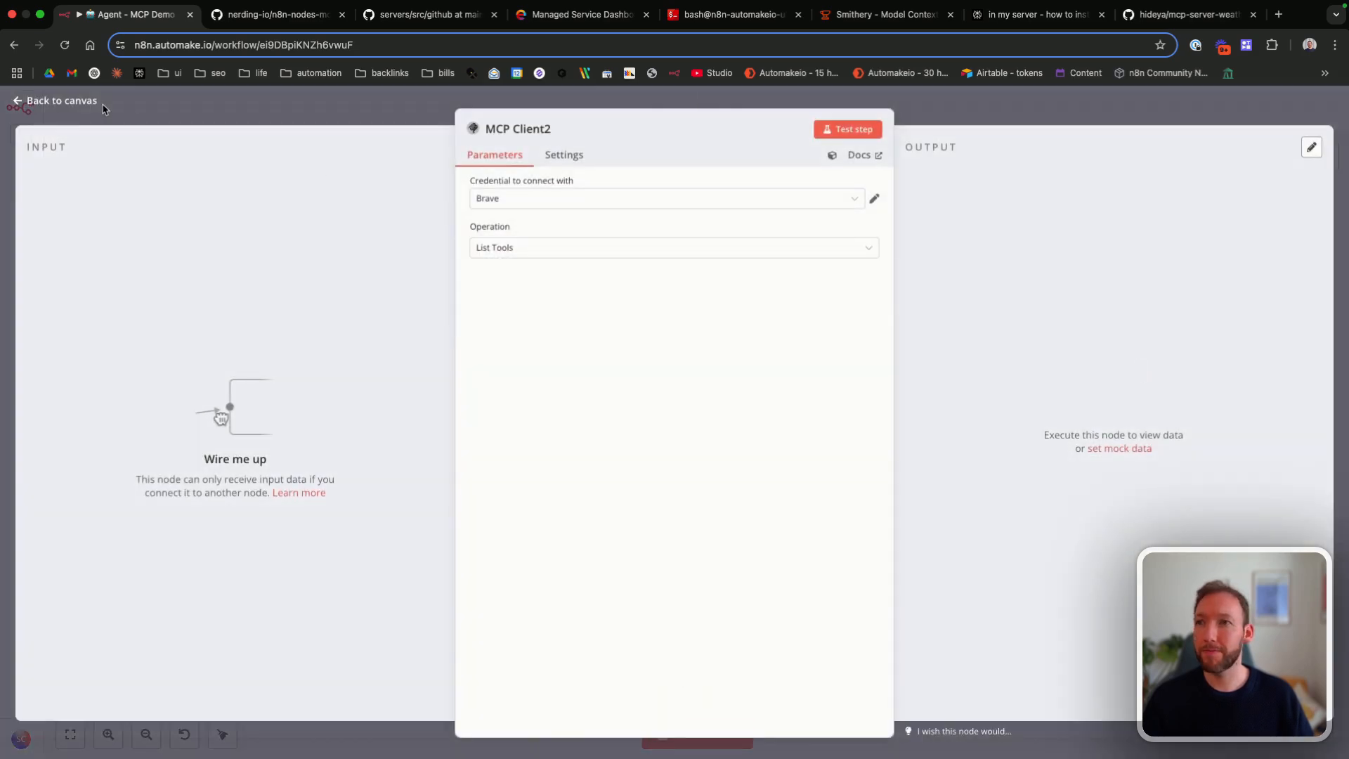
Step: Start a new credential for the MCP Client node and find the Brave Search server's package name in the n8n-nodes-mcp README
{"action": "left_click", "coordinate": [540, 197]}
{"action": "left_click", "coordinate": [547, 275]}
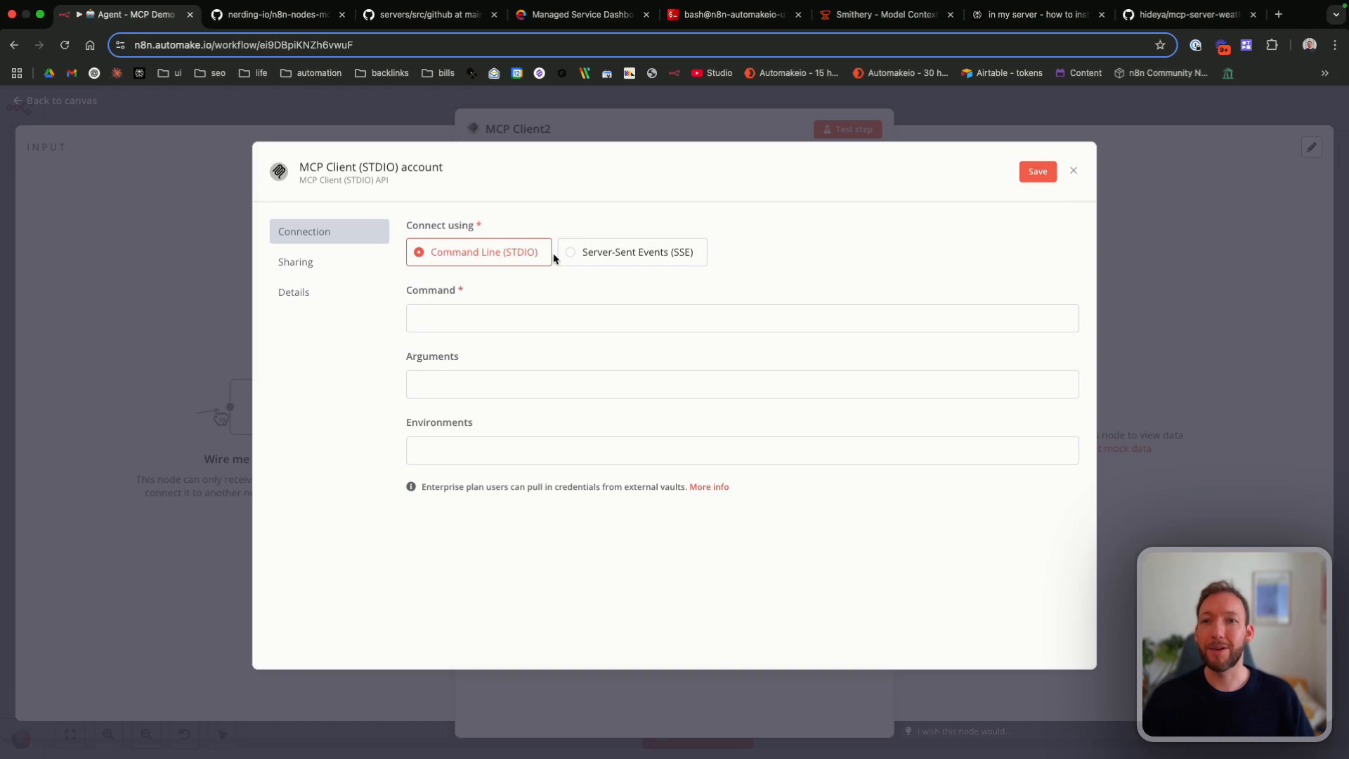
{"action": "key", "text": "ctrl+Tab"}
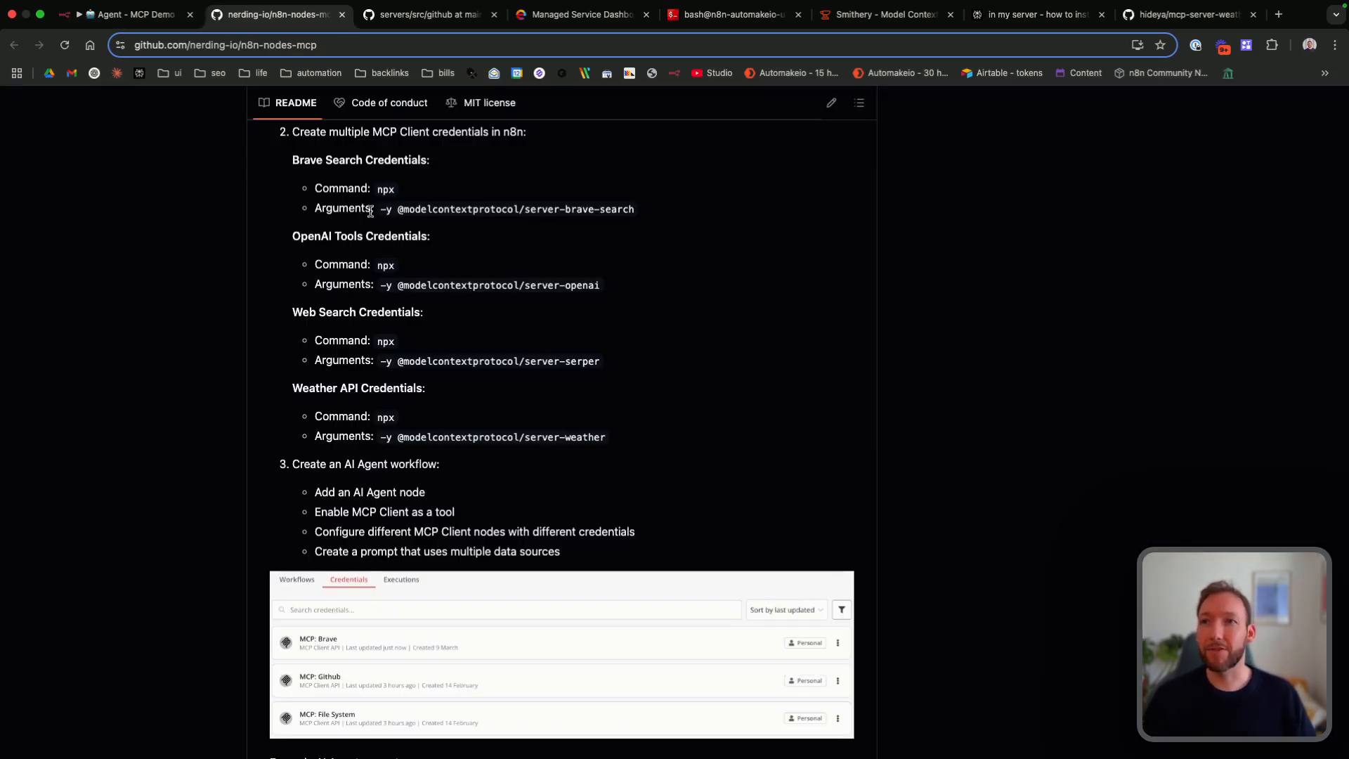
{"action": "left_click_drag", "start_coordinate": [373, 132], "coordinate": [475, 131]}
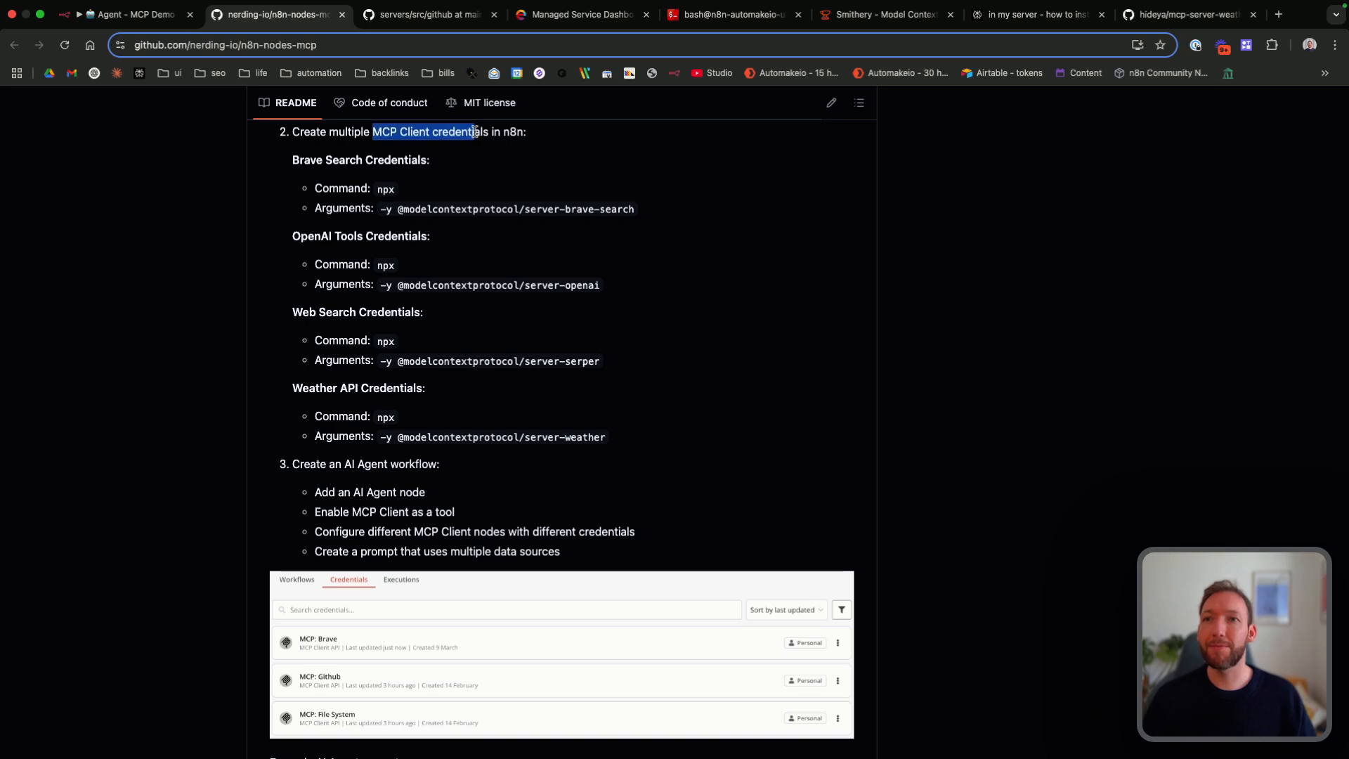
{"action": "left_click", "coordinate": [475, 132]}
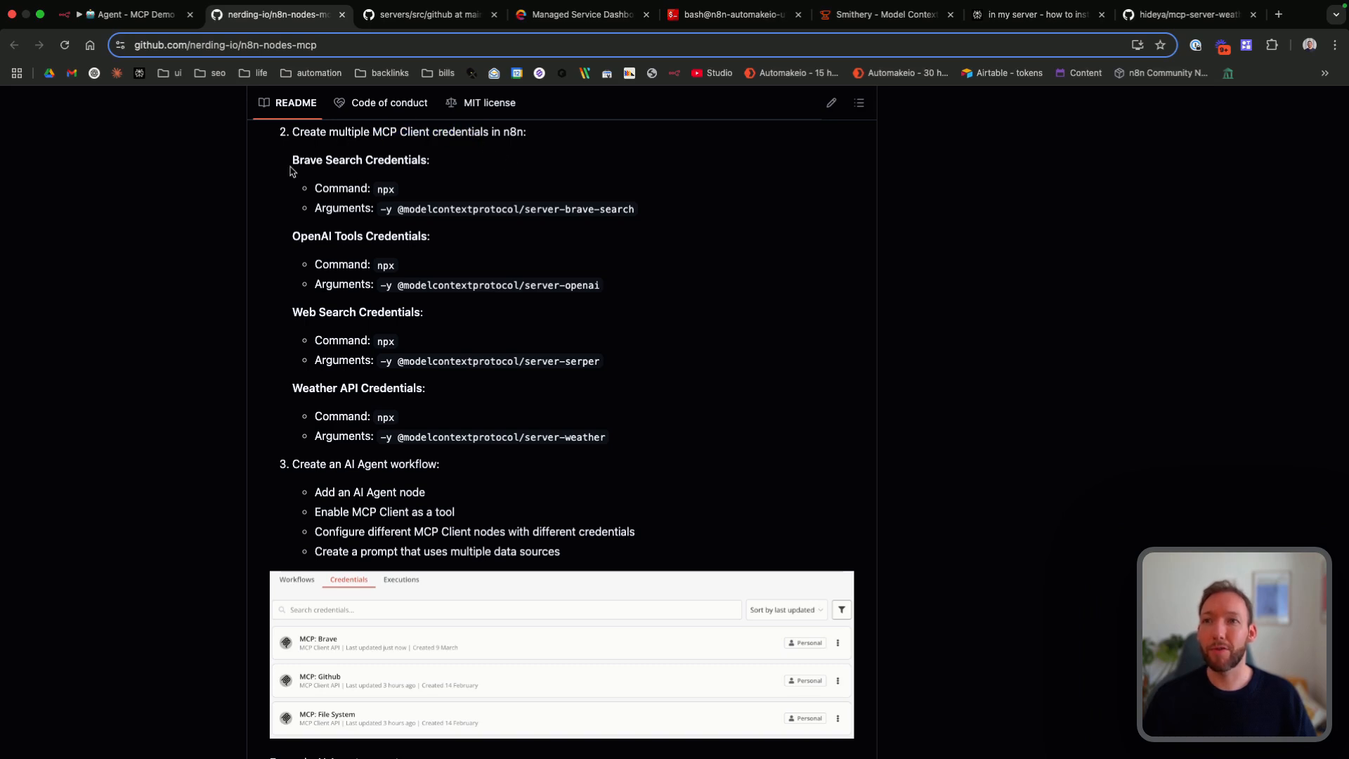
{"action": "left_click_drag", "start_coordinate": [292, 160], "coordinate": [406, 159]}
{"action": "left_click", "coordinate": [404, 159]}
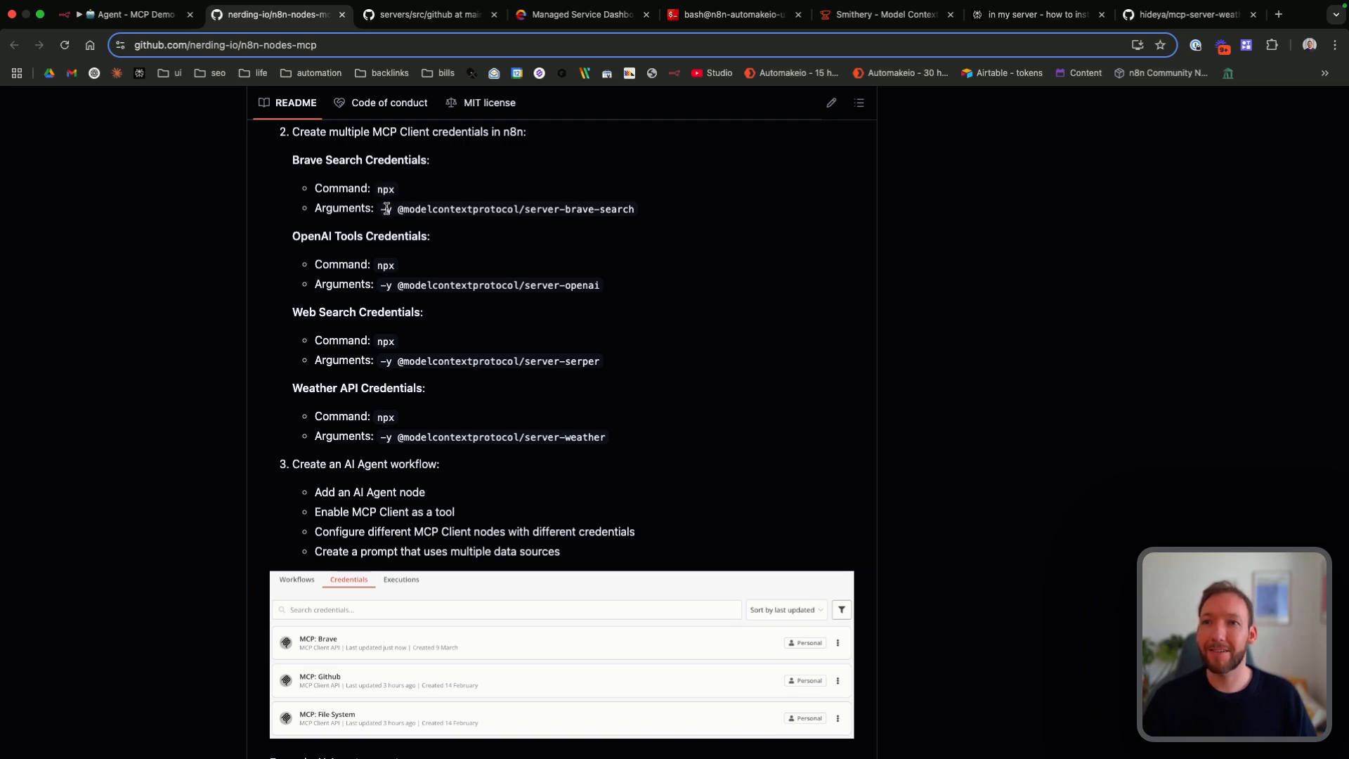
{"action": "left_click_drag", "start_coordinate": [398, 209], "coordinate": [637, 220]}
{"action": "key", "text": "ctrl+c"}
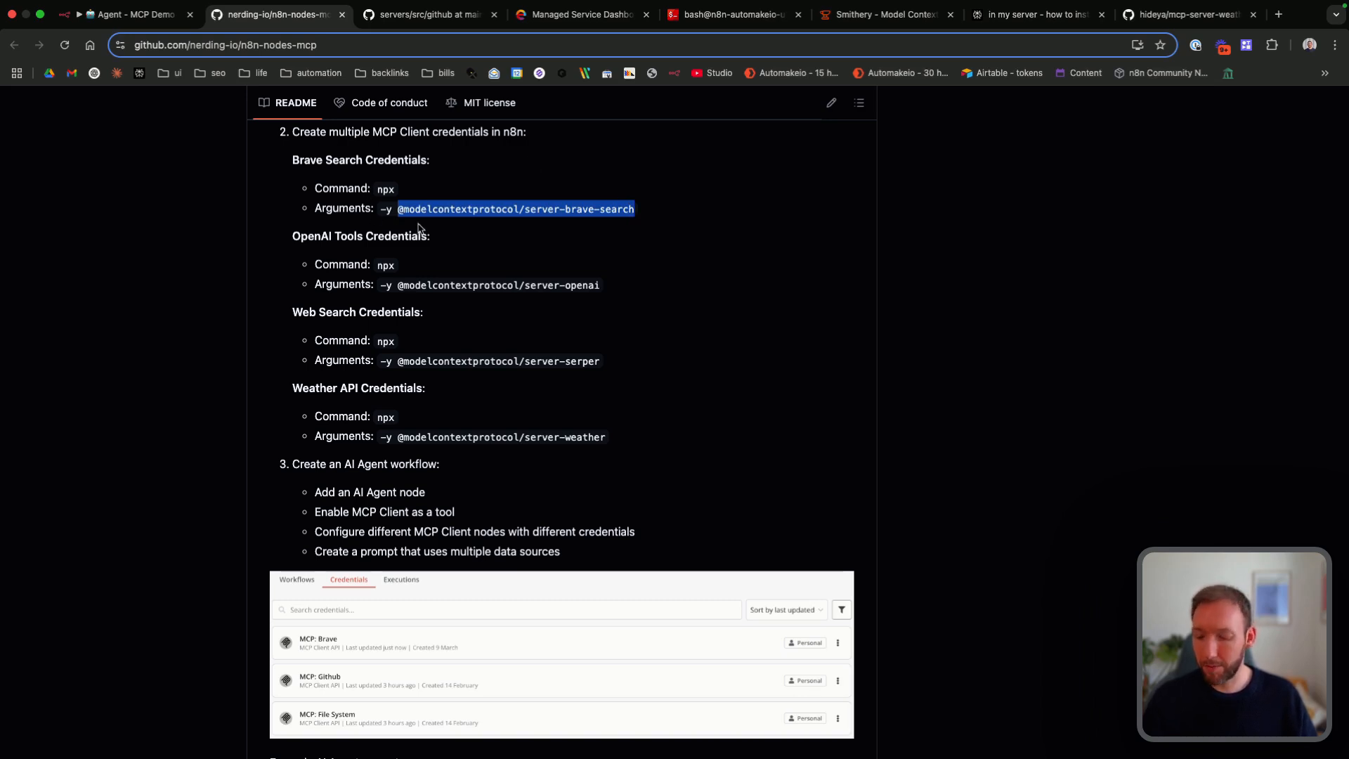
{"action": "left_click", "coordinate": [116, 14]}
{"action": "left_click", "coordinate": [465, 315]}
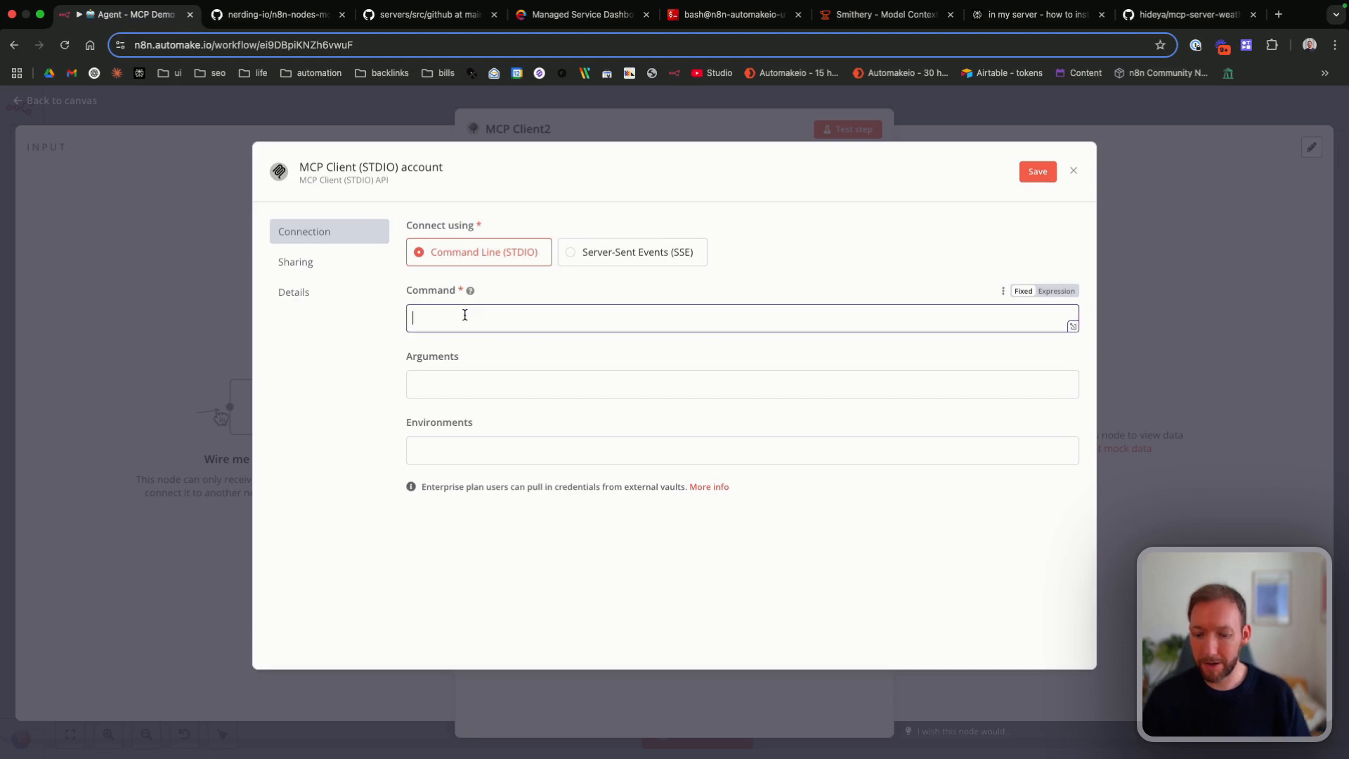
{"action": "type", "text": "npx"}
{"action": "left_click", "coordinate": [458, 386]}
{"action": "type", "text": "-y"}
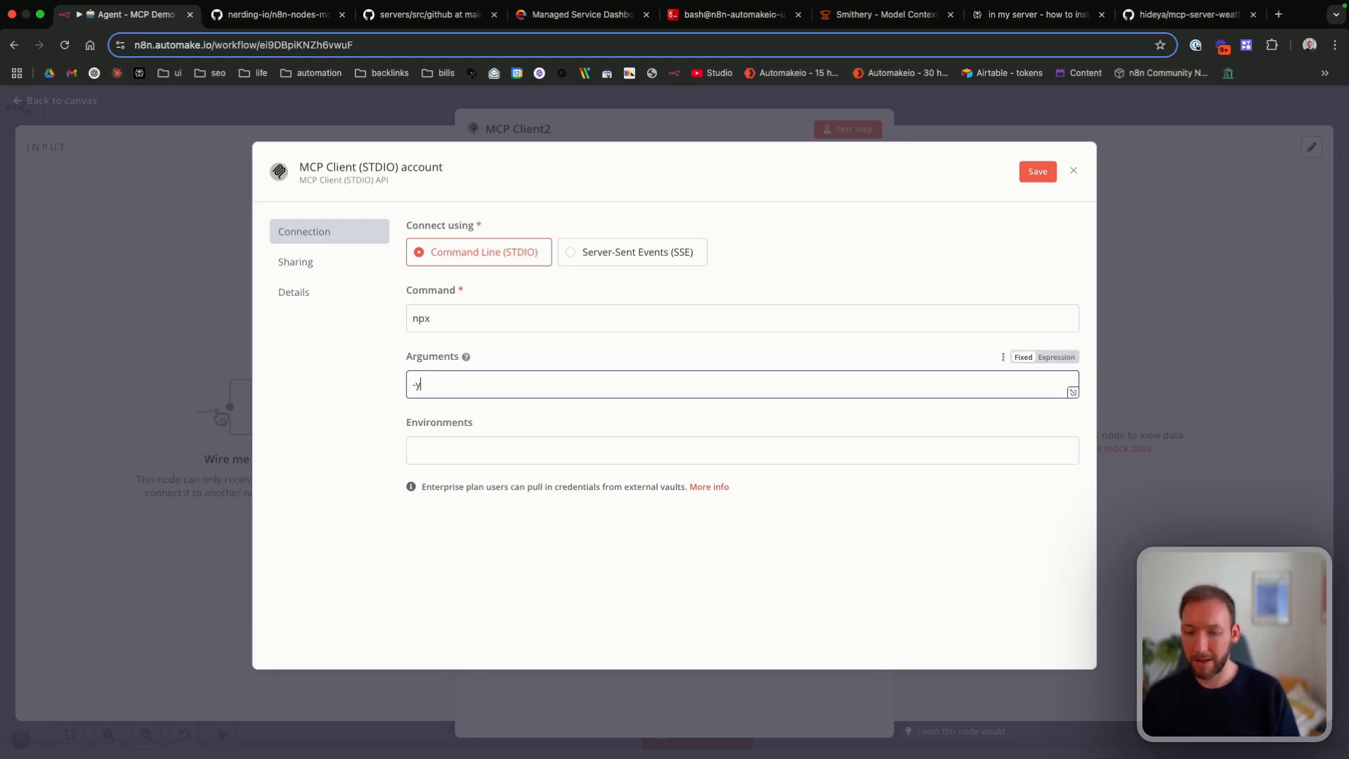
{"action": "key", "text": "ctrl+v"}
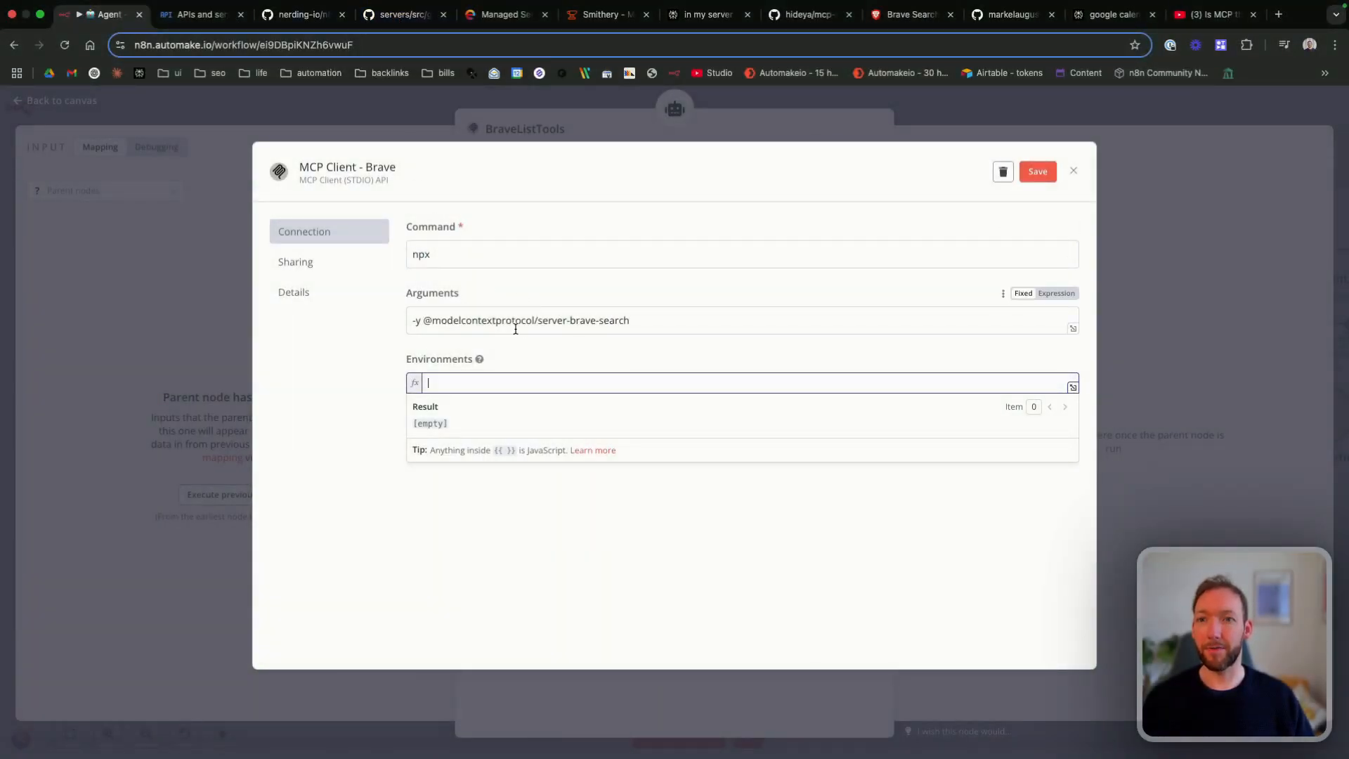
Step: Copy the environment variable name from the brave-search server's NPX configuration and enter BRAVE_API_KEY= as the credential's environment
{"action": "left_click", "coordinate": [399, 14]}
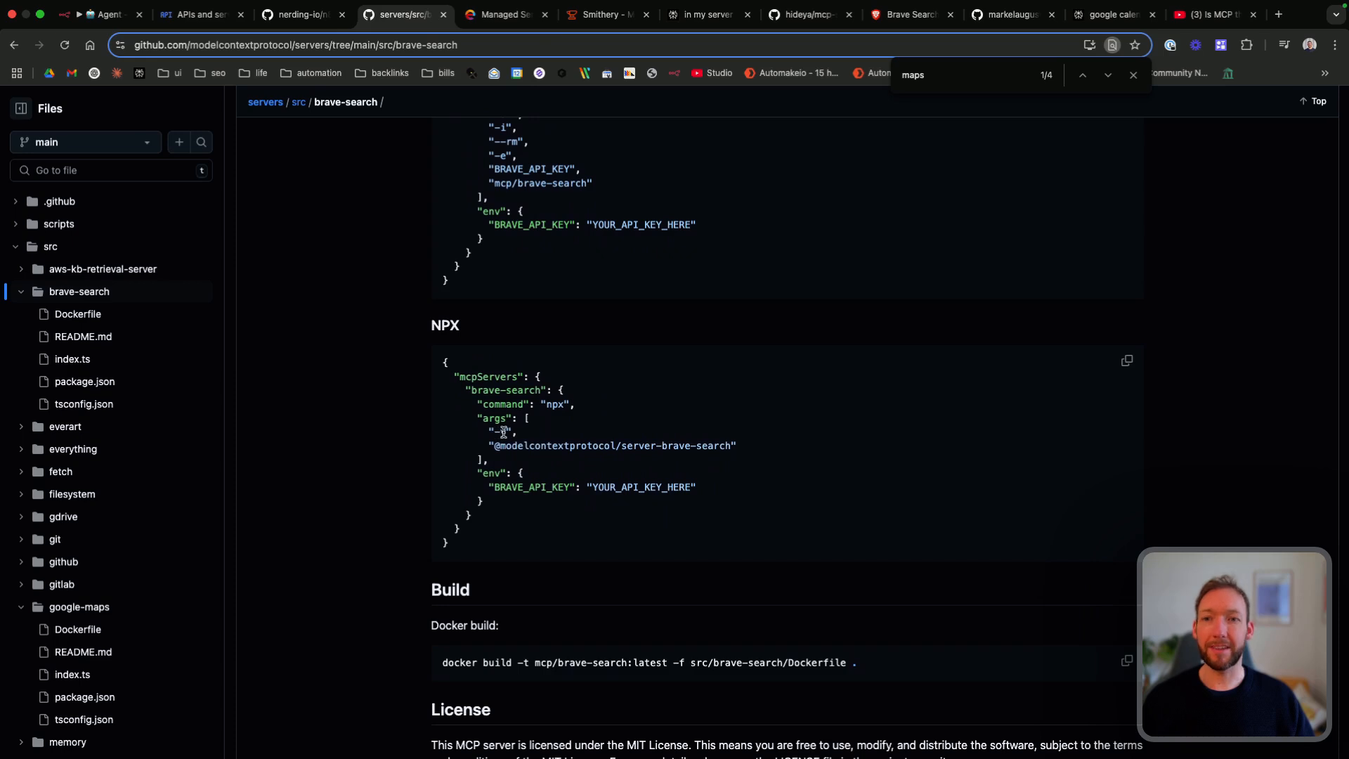
{"action": "left_click_drag", "start_coordinate": [494, 447], "coordinate": [712, 448]}
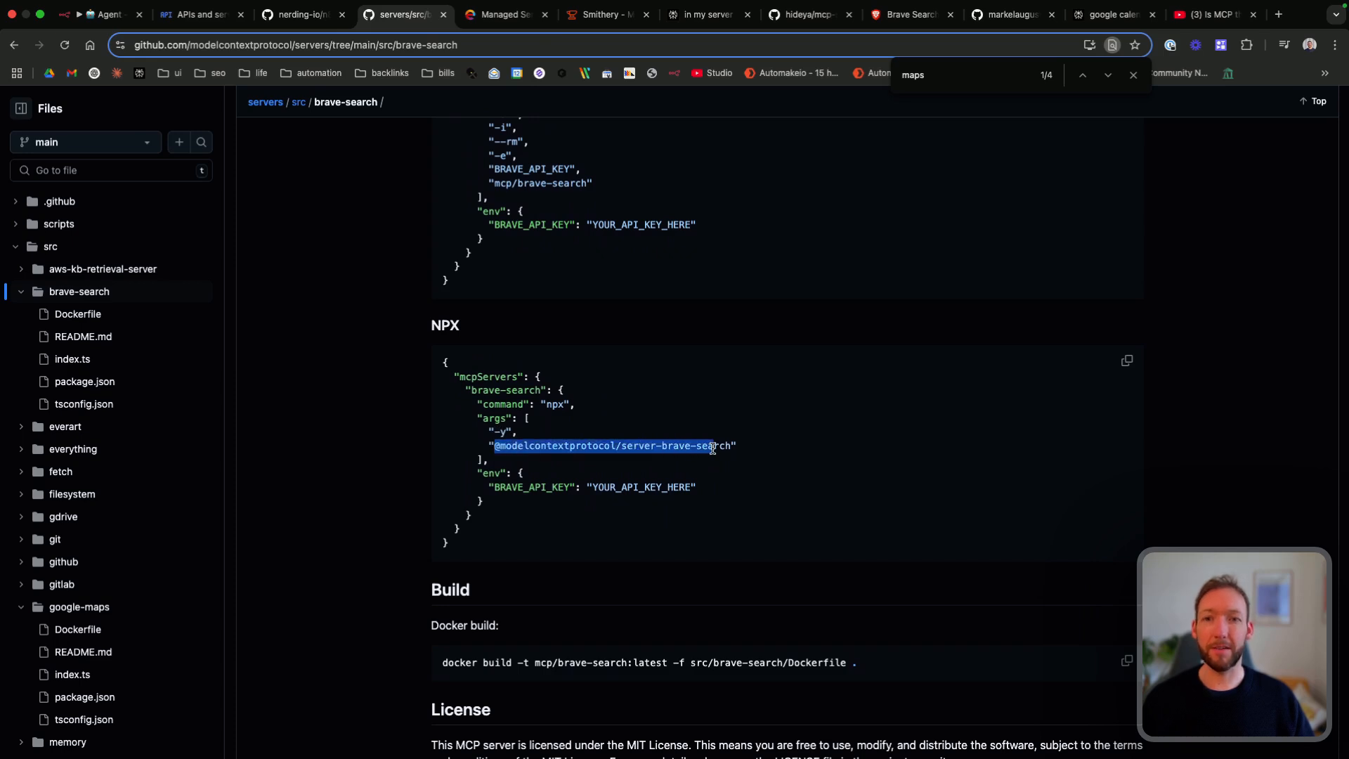
{"action": "left_click", "coordinate": [709, 449]}
{"action": "left_click_drag", "start_coordinate": [500, 445], "coordinate": [724, 446]}
{"action": "left_click", "coordinate": [722, 445]}
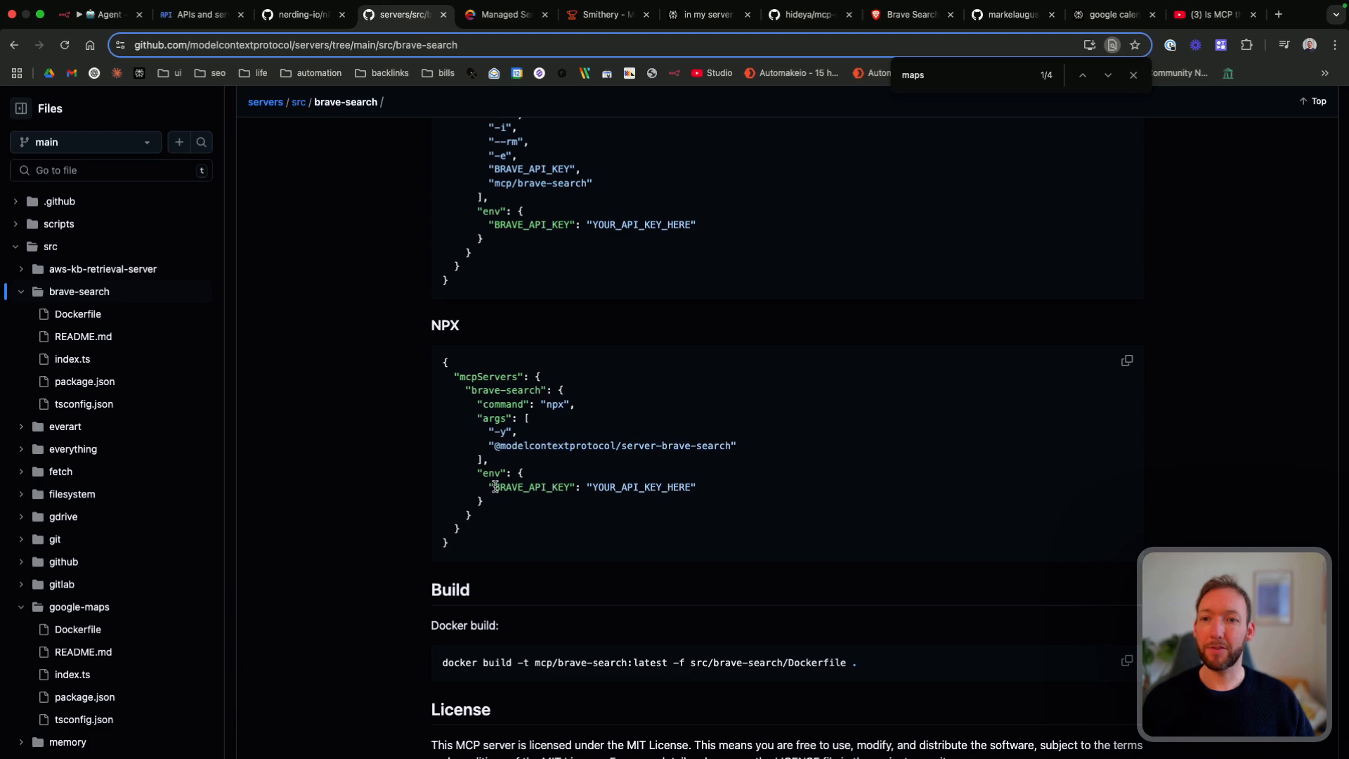
{"action": "left_click_drag", "start_coordinate": [495, 486], "coordinate": [567, 487]}
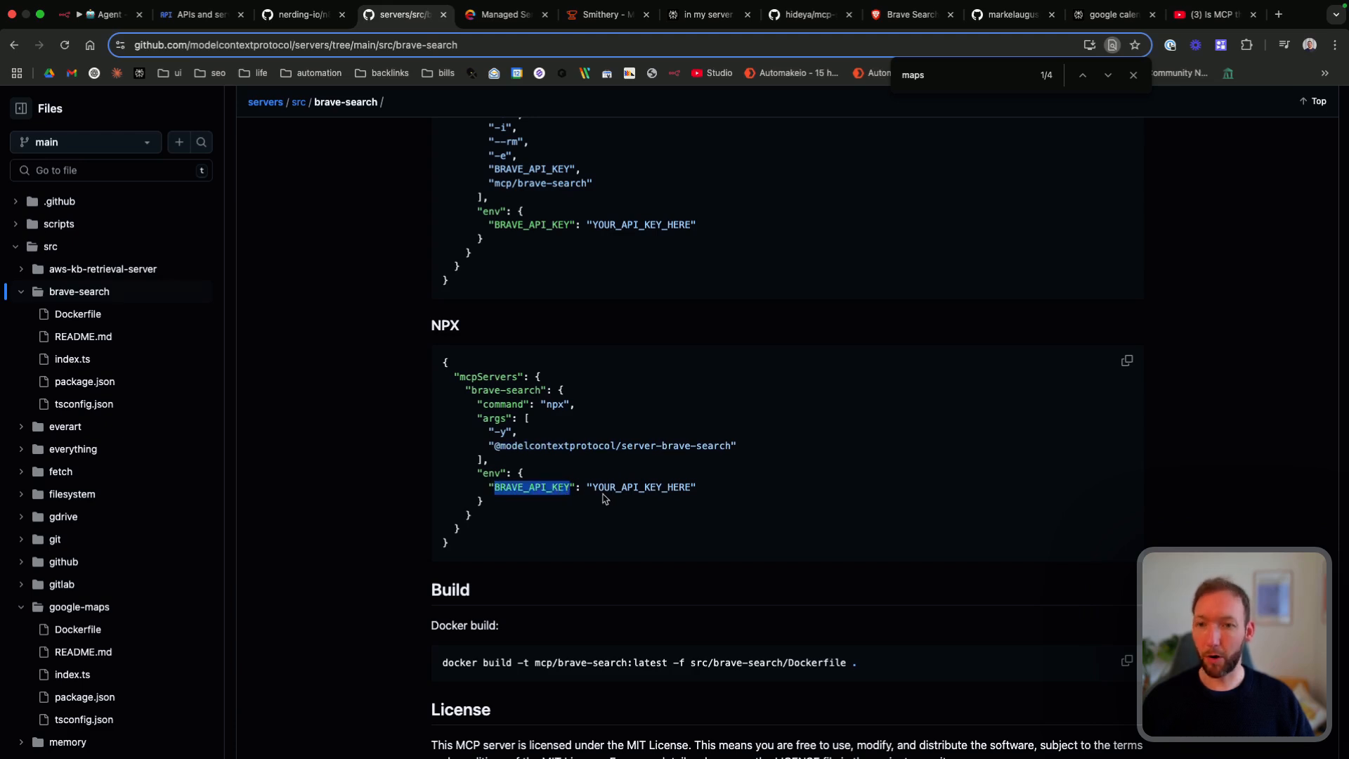
{"action": "left_click", "coordinate": [105, 14]}
{"action": "type", "text": "BRAVE_API_KEY"}
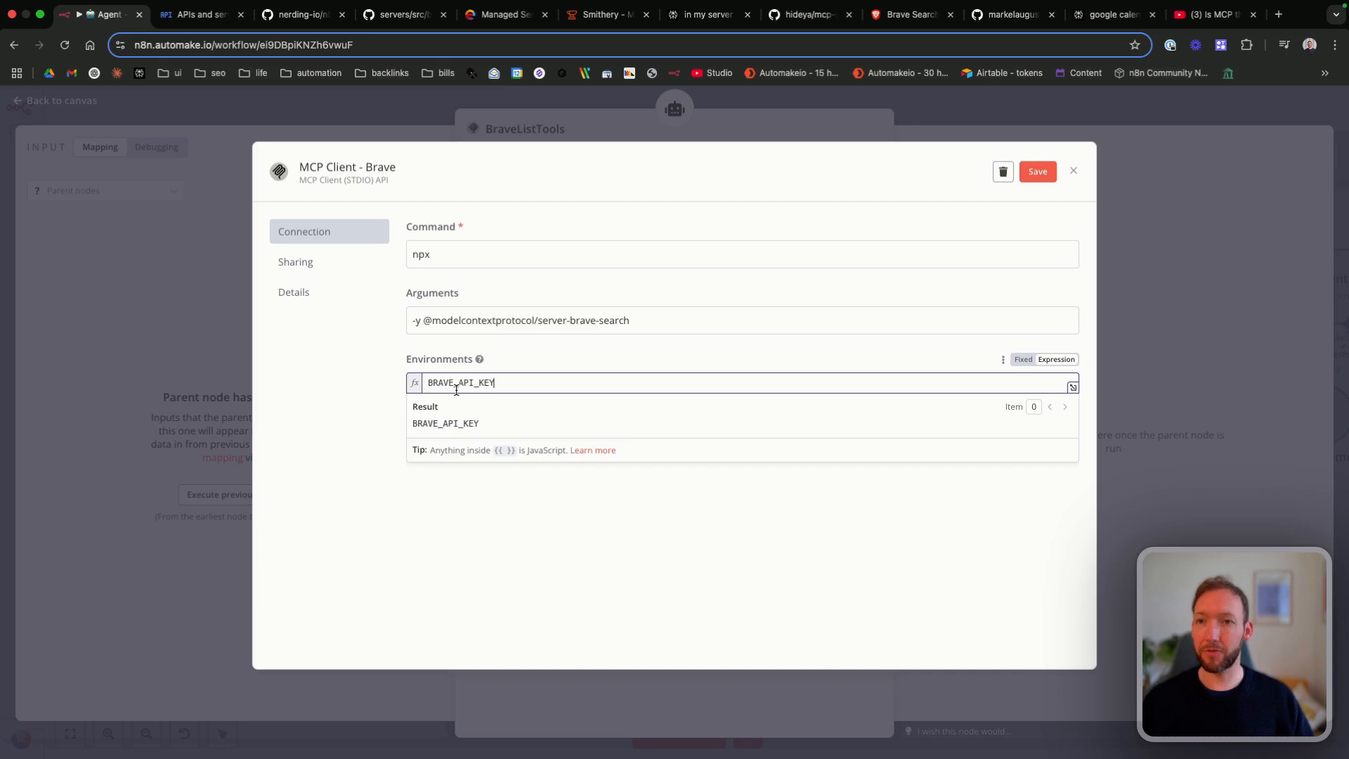
{"action": "type", "text": "="}
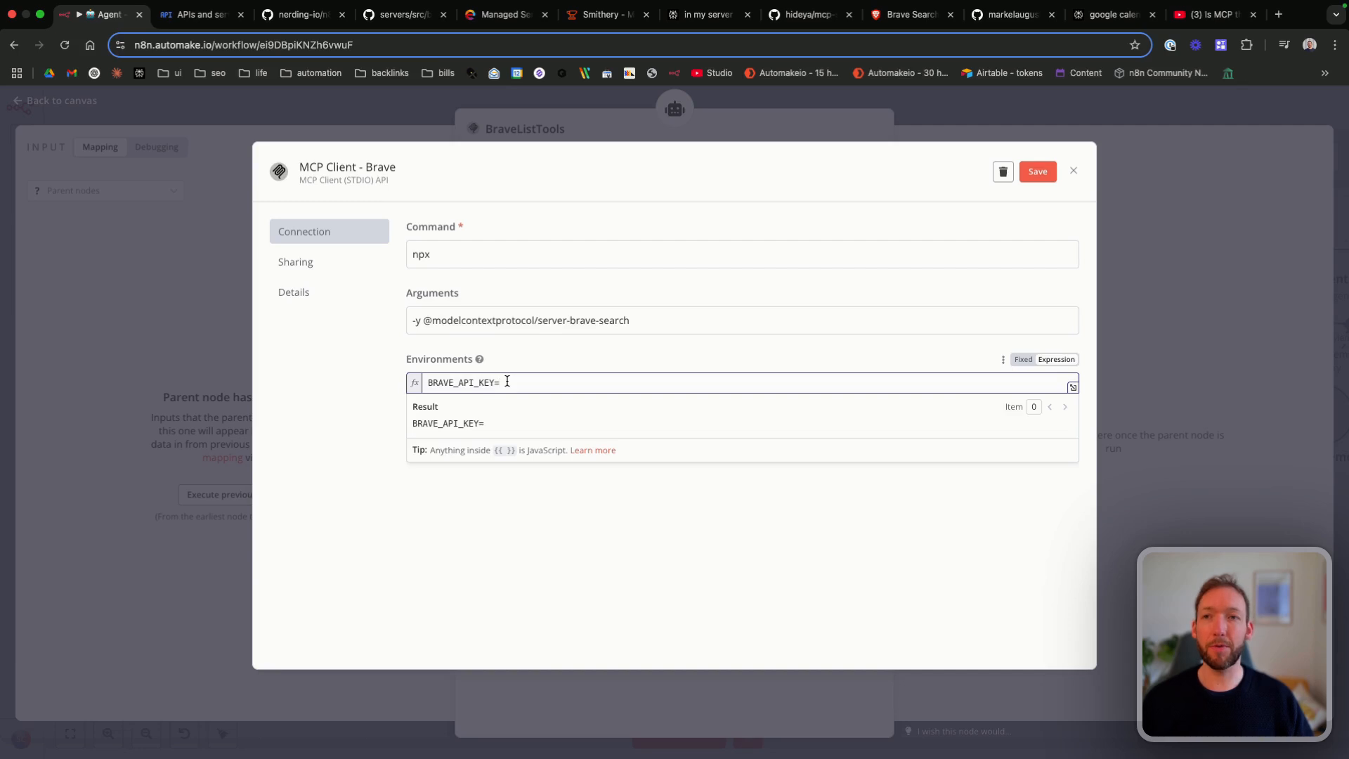
Step: Copy the n8n API key from the Brave Search API dashboard, append it to the credential's fixed environment value and save the credential
{"action": "left_click", "coordinate": [889, 15]}
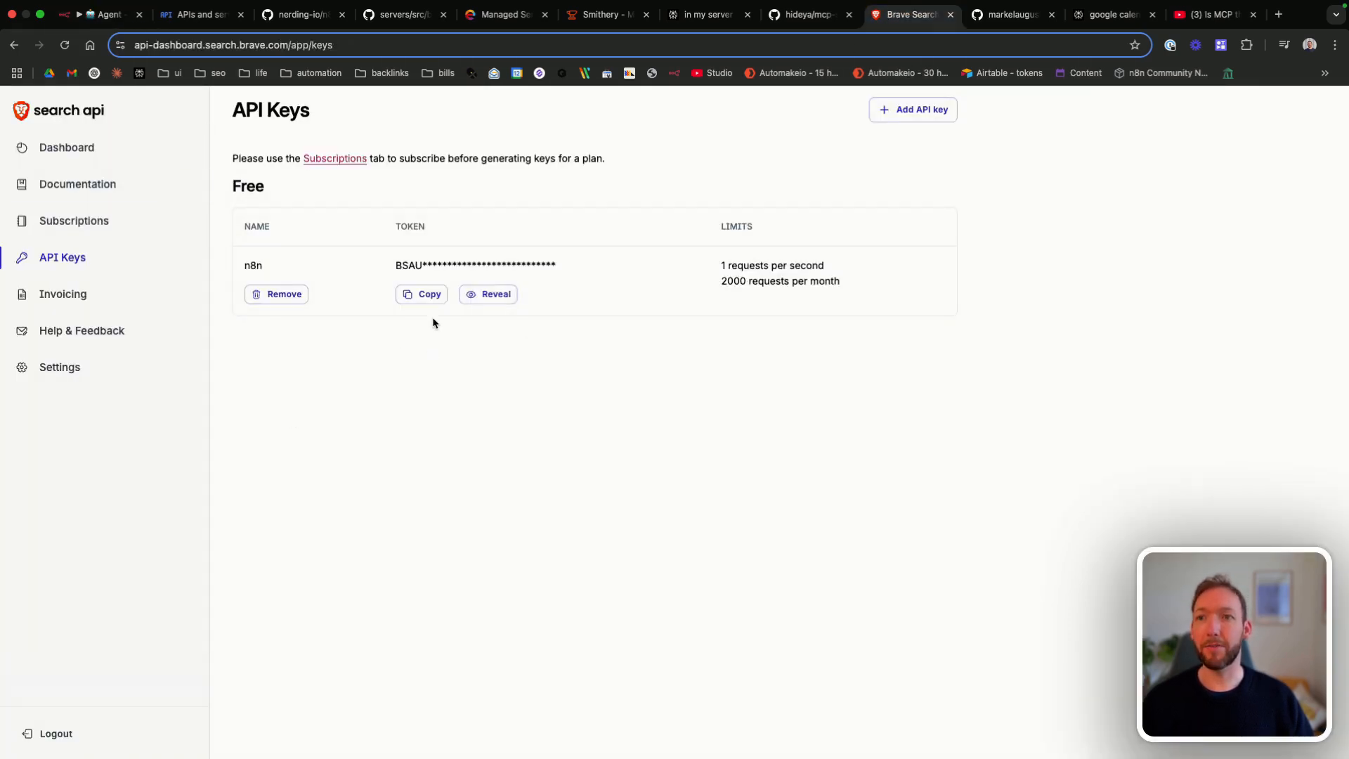
{"action": "left_click", "coordinate": [424, 298]}
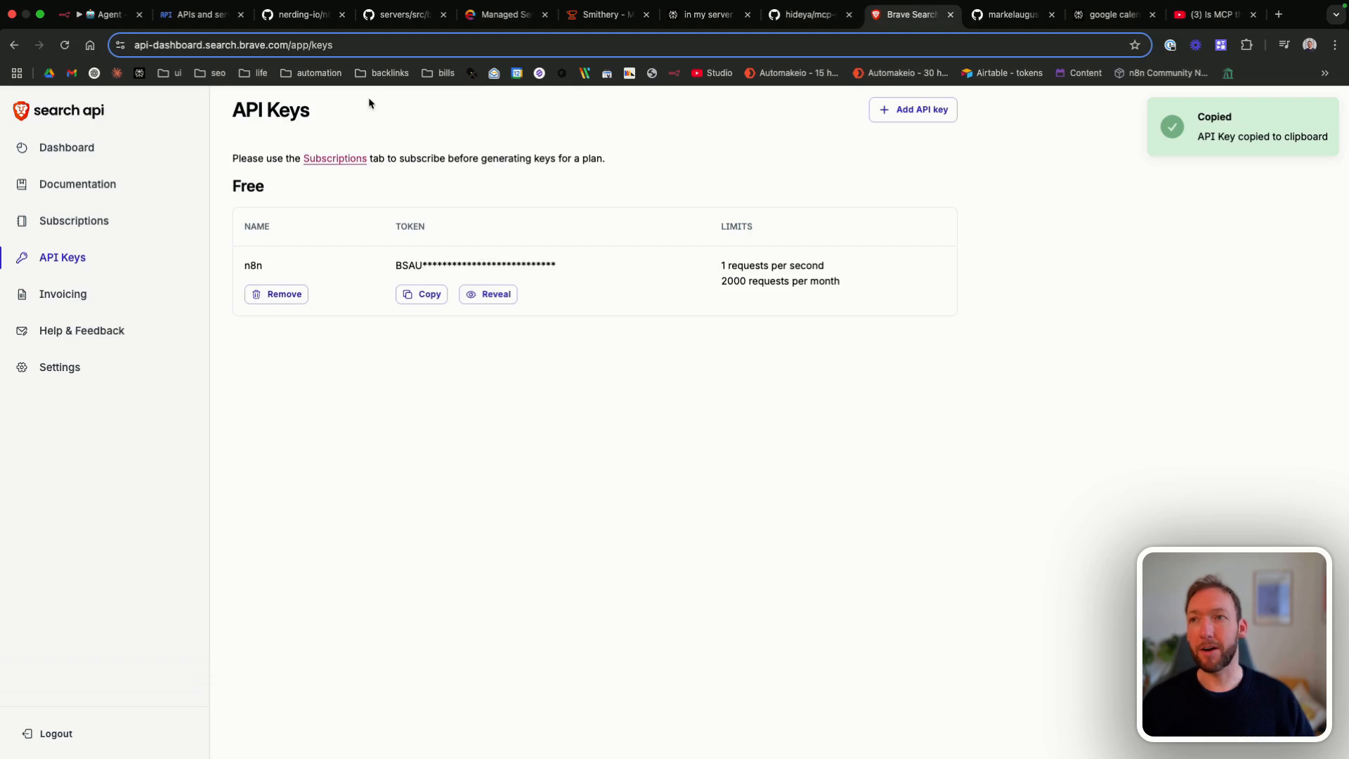
{"action": "left_click", "coordinate": [106, 14]}
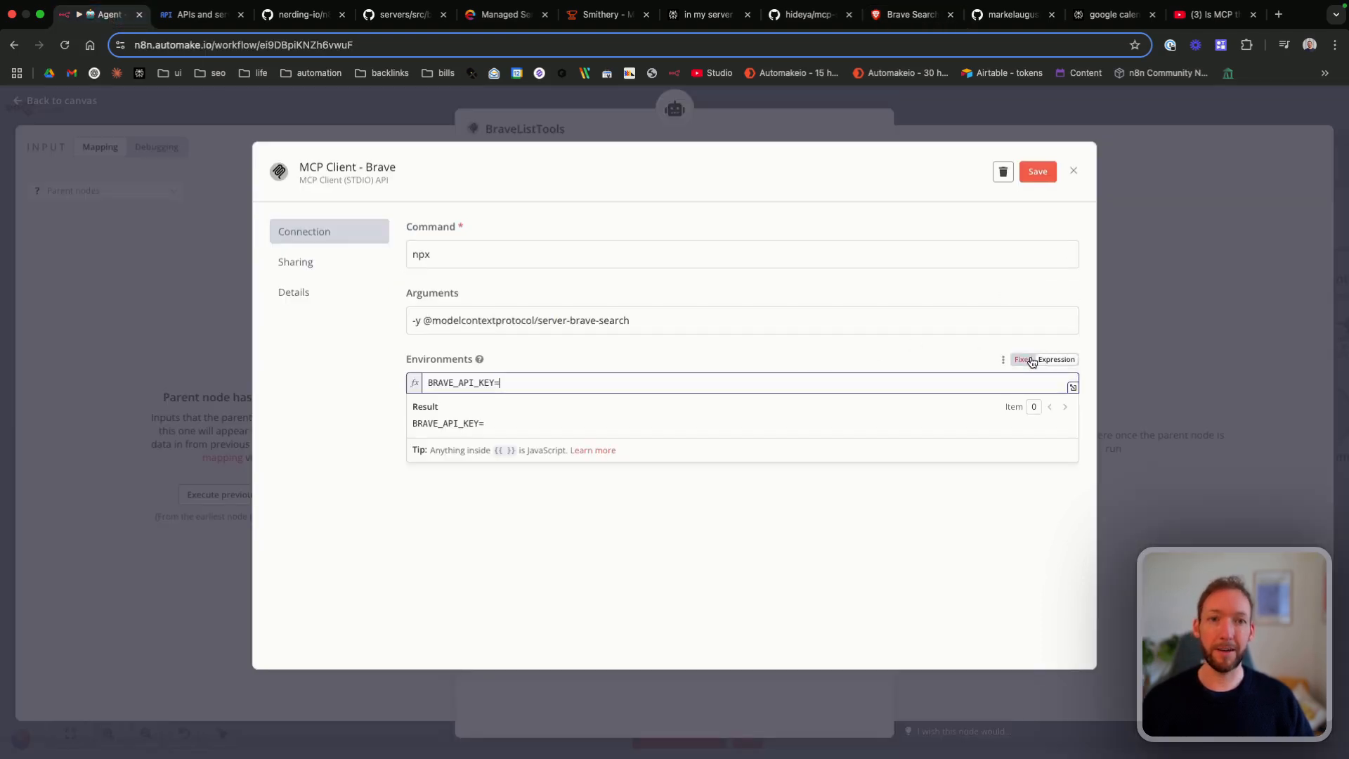
{"action": "left_click", "coordinate": [1027, 360]}
{"action": "key", "text": "super+v"}
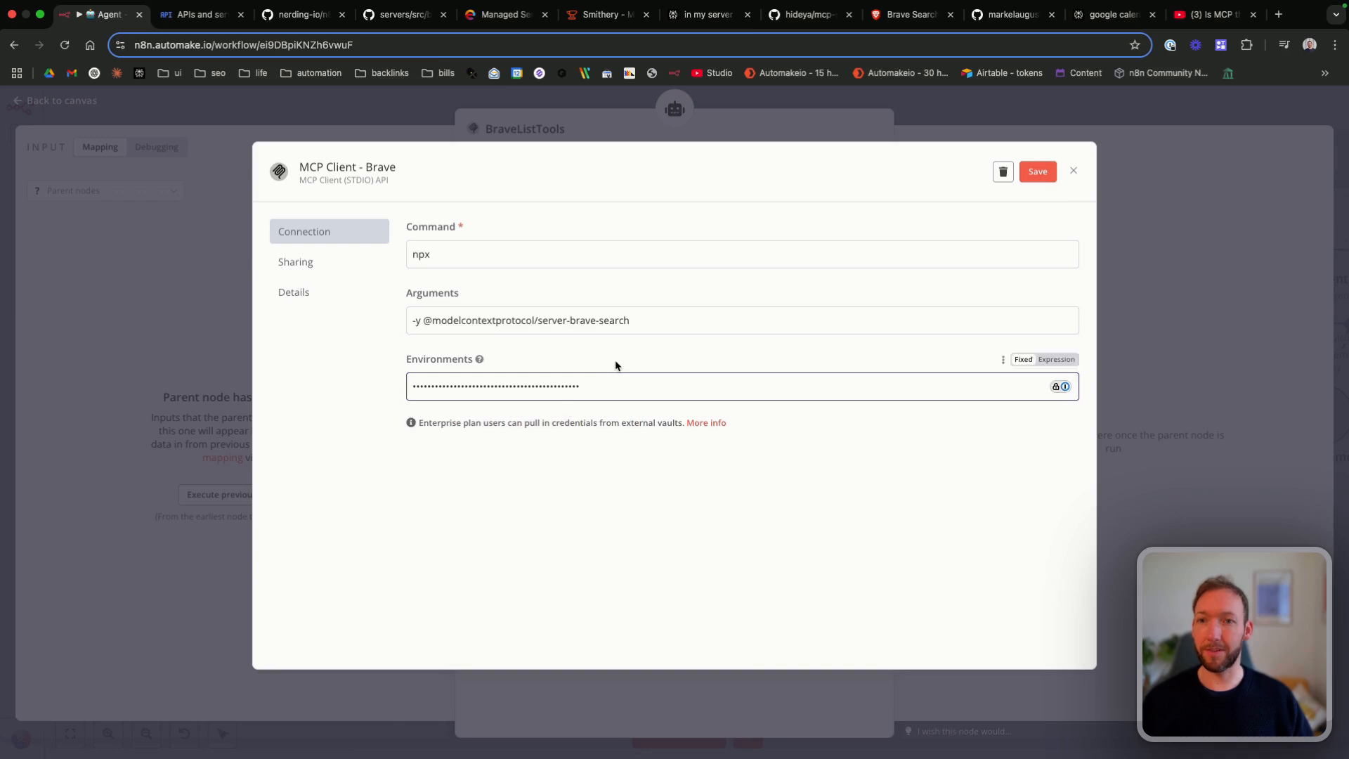
{"action": "left_click", "coordinate": [1038, 172]}
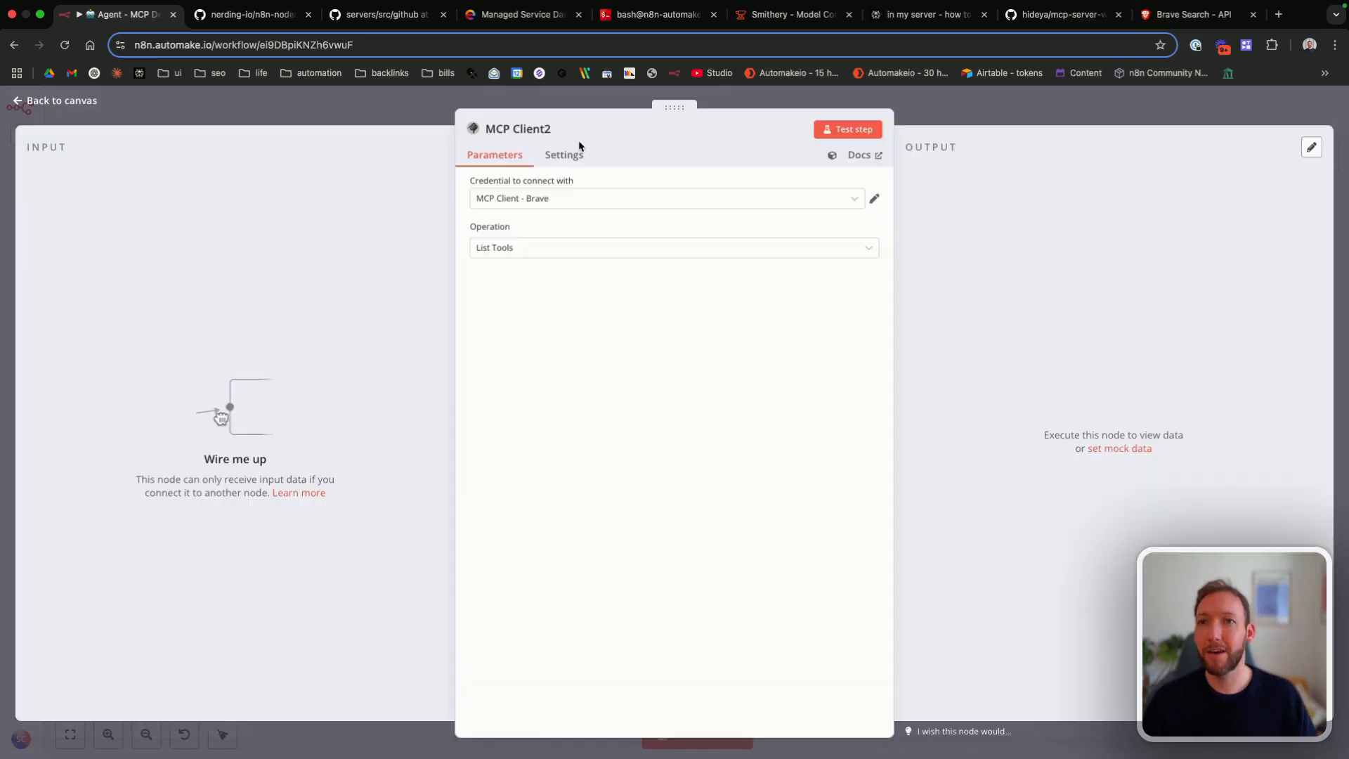
Step: Rename the MCP Client2 node as MCP Client - Brave
{"action": "left_click", "coordinate": [547, 134]}
{"action": "key", "text": "super+a"}
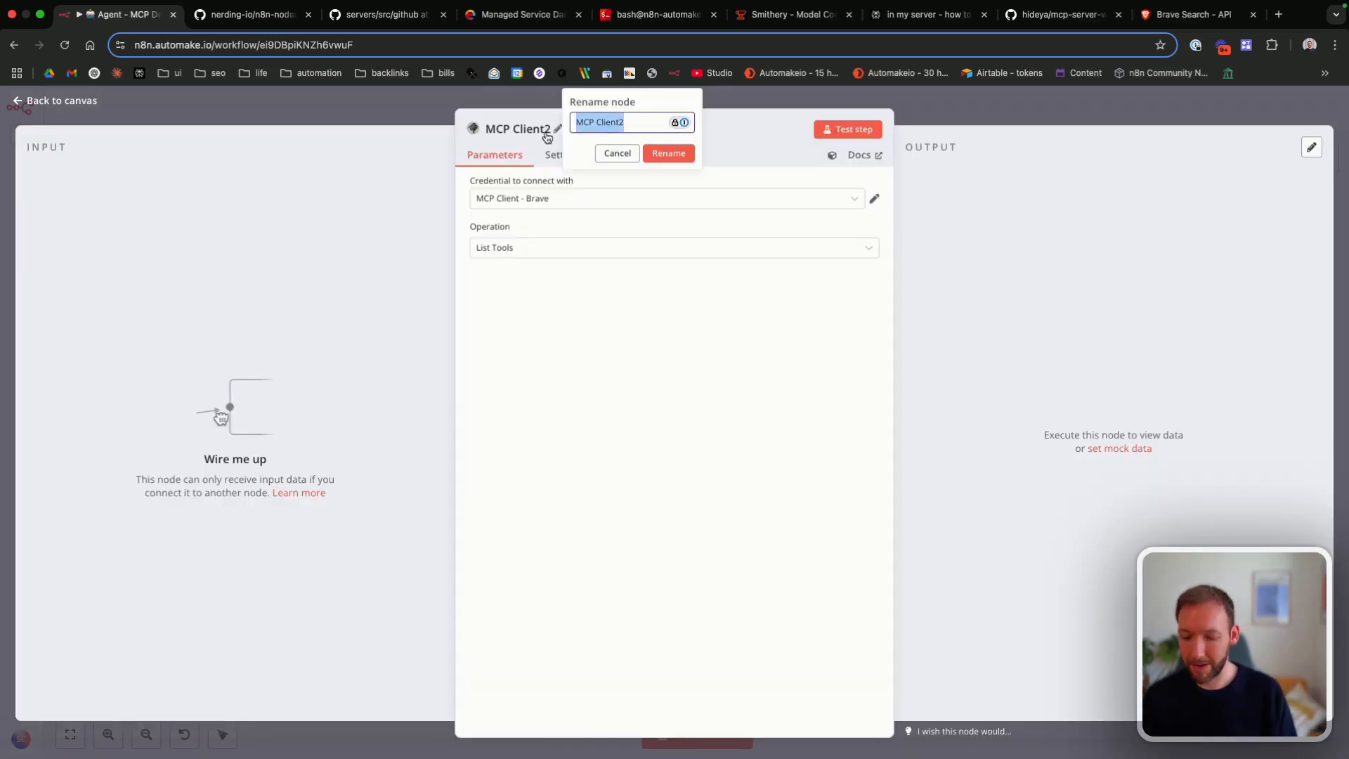
{"action": "type", "text": "M"}
{"action": "left_click", "coordinate": [546, 134]}
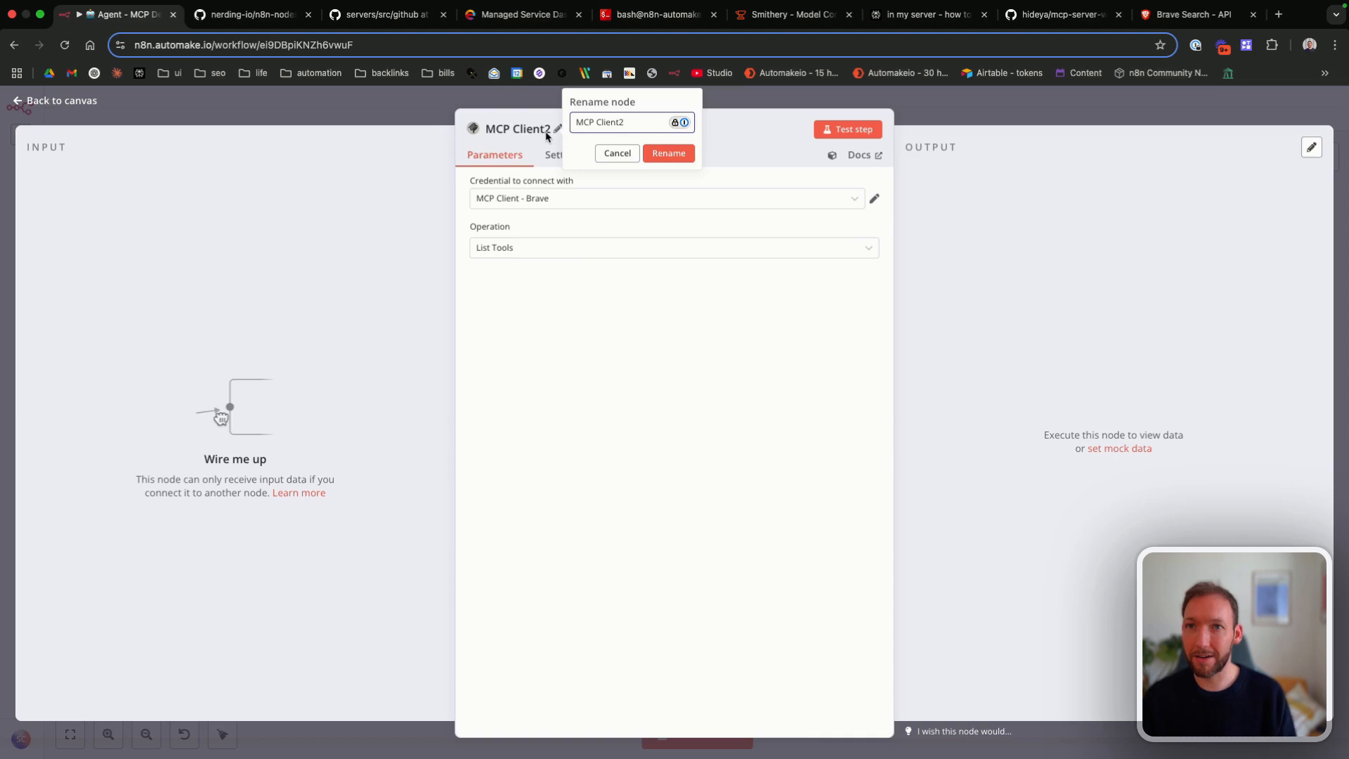
{"action": "key", "text": "BackSpace"}
{"action": "type", "text": "- Brave"}
{"action": "key", "text": "Return"}
Step: Test the MCP Client - Brave node, look through the tools it lists and return to the canvas
{"action": "left_click", "coordinate": [847, 129]}
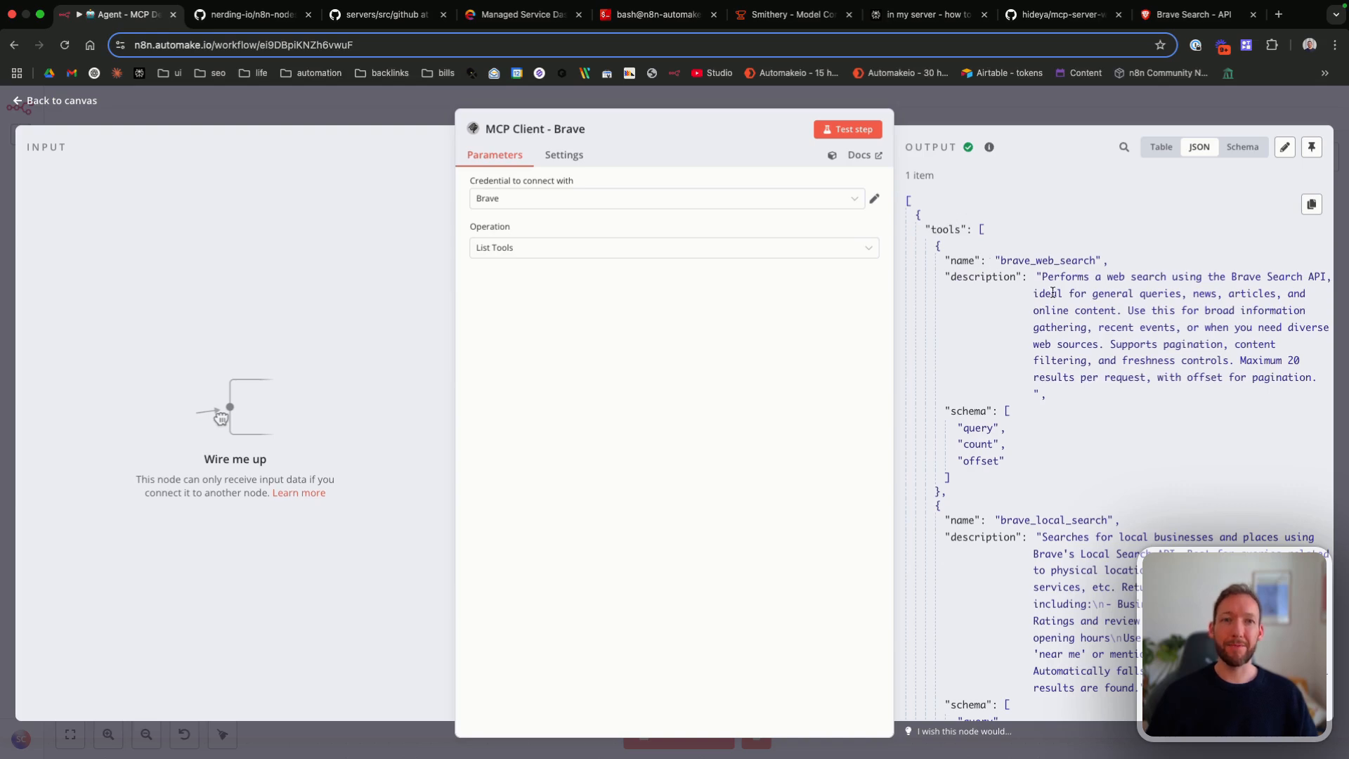
{"action": "scroll", "coordinate": [1012, 422], "scroll_direction": "down", "scroll_amount": 2}
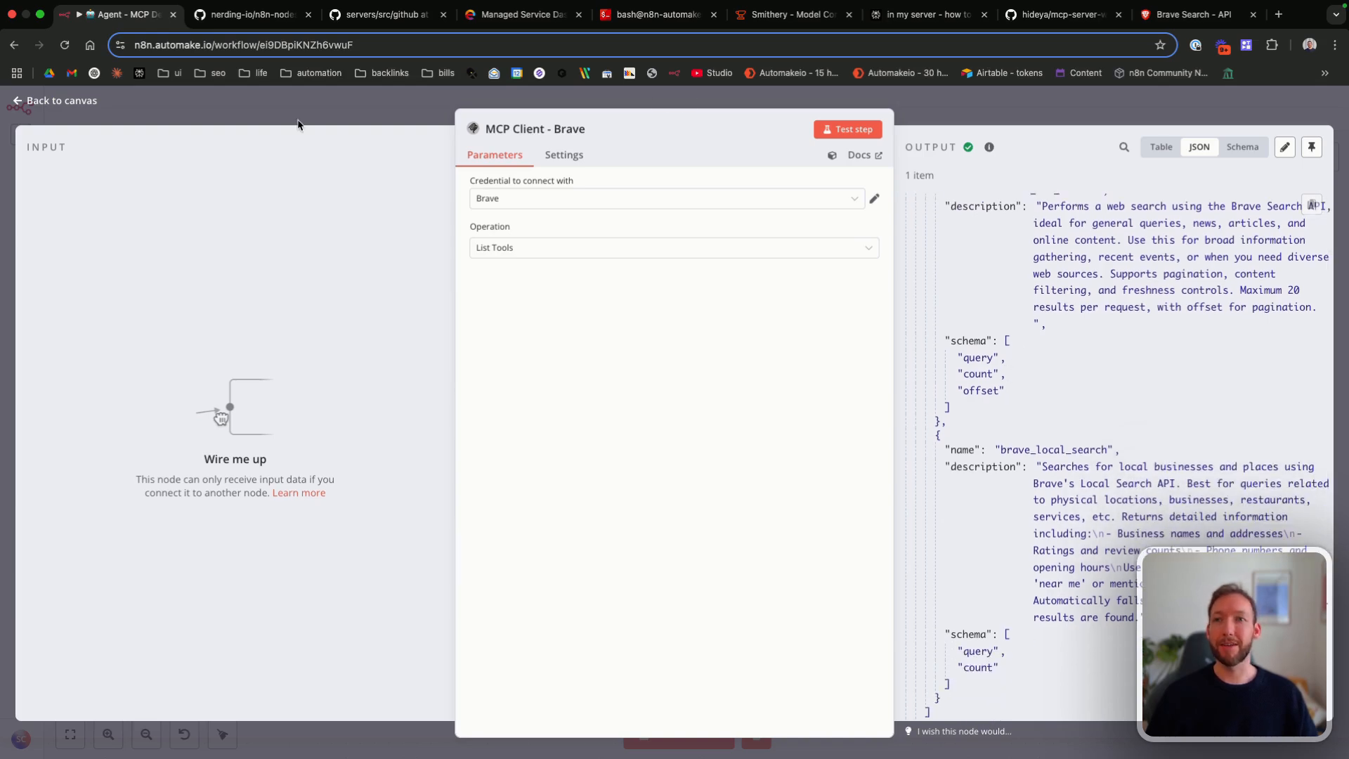
{"action": "left_click", "coordinate": [75, 101]}
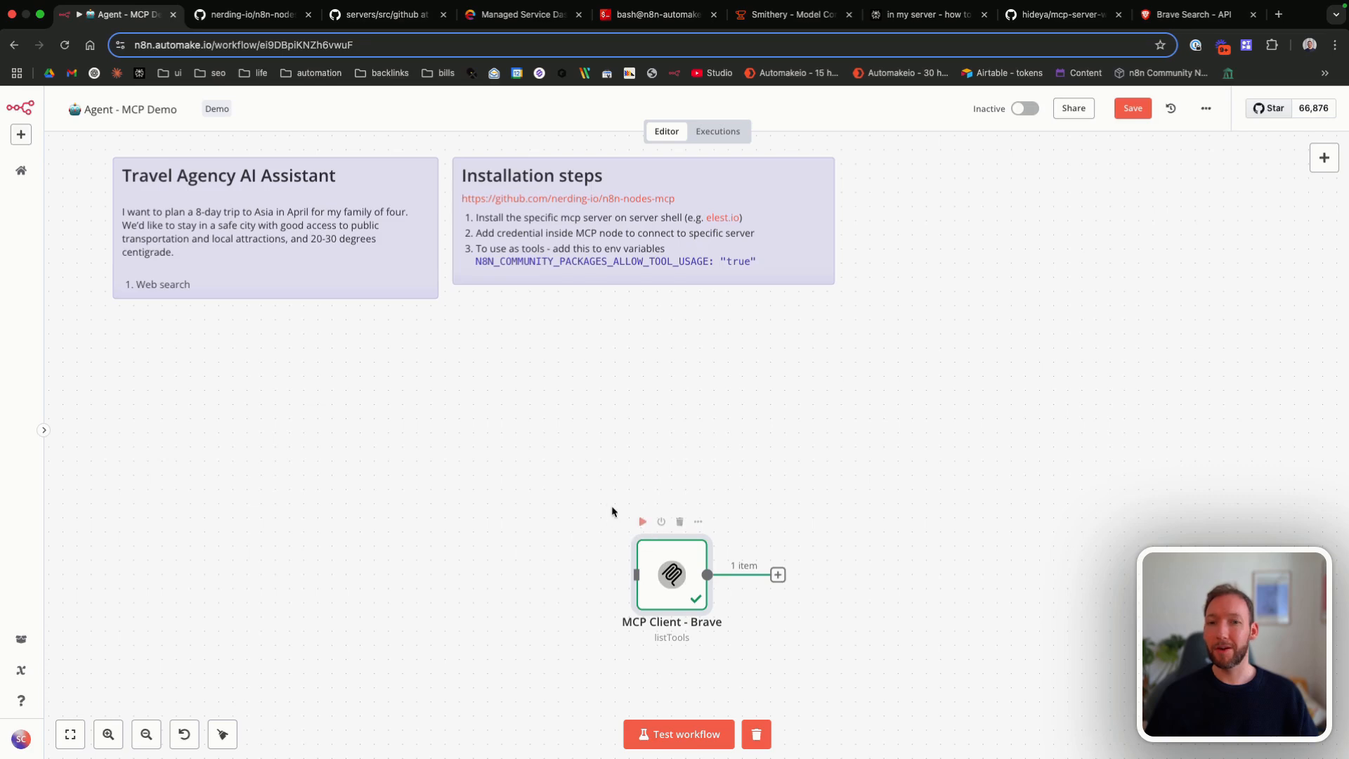
Step: Add an MCP Client node with the Execute Tool operation after MCP Client - Brave and map its tool name to {{ $json.tools[0].name }}
{"action": "scroll", "coordinate": [611, 517], "scroll_direction": "down", "scroll_amount": 3}
{"action": "scroll", "coordinate": [611, 516], "scroll_direction": "right", "scroll_amount": 3}
{"action": "left_click", "coordinate": [696, 519]}
{"action": "type", "text": "mcp"}
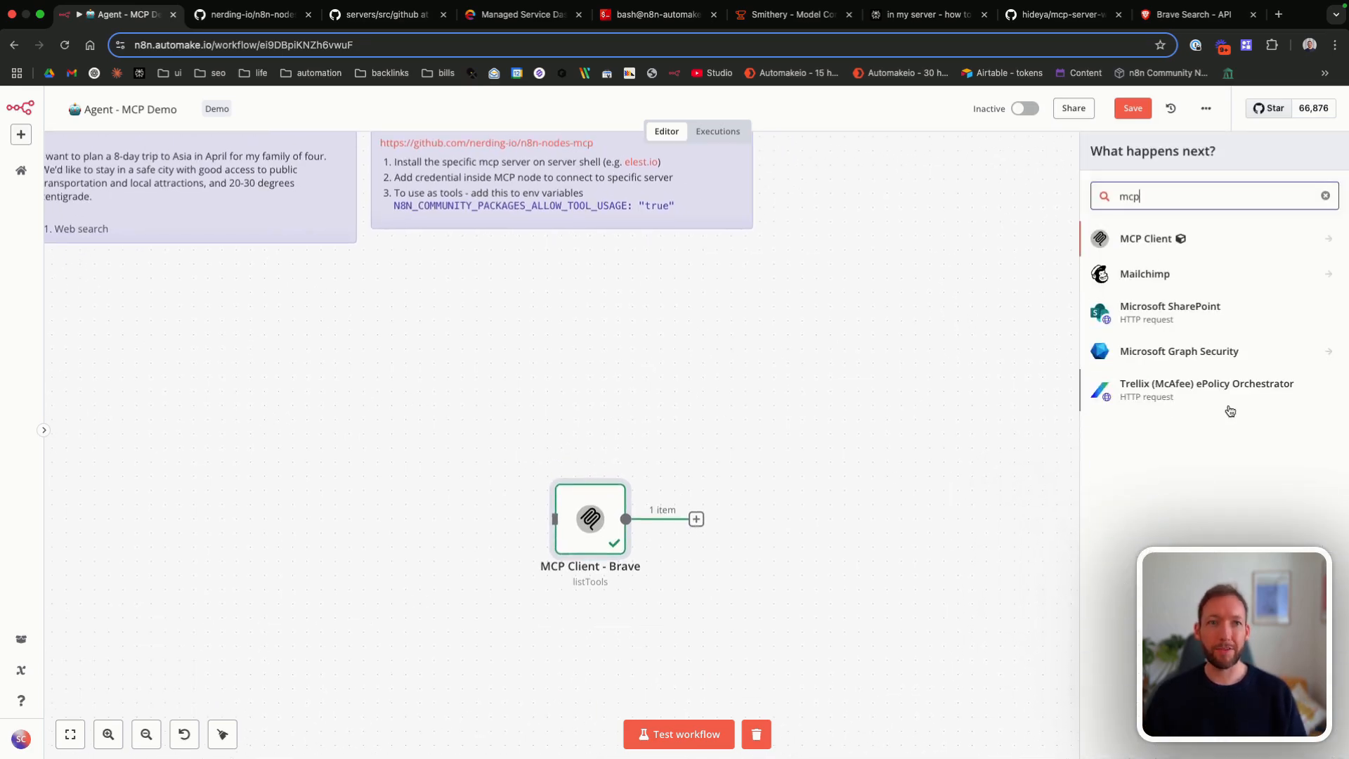
{"action": "left_click", "coordinate": [1156, 242]}
{"action": "left_click", "coordinate": [1142, 273]}
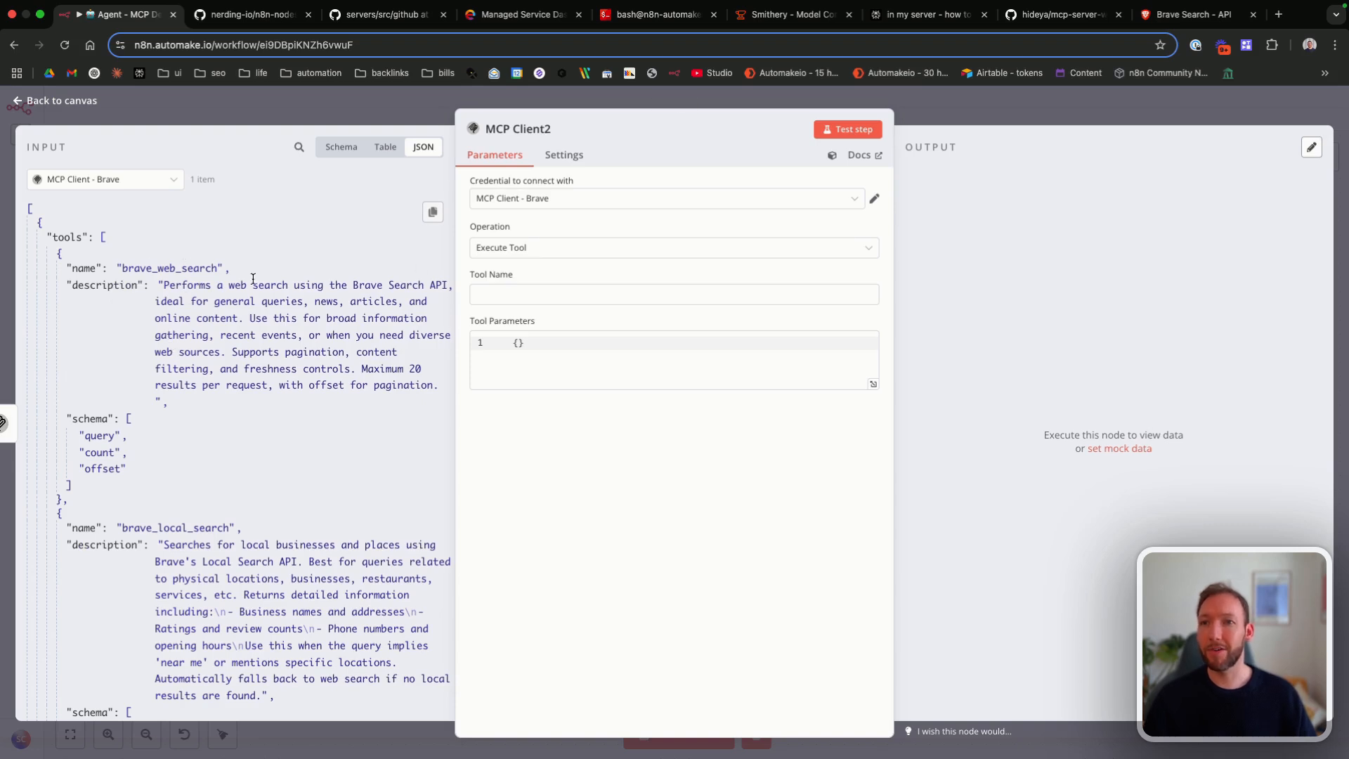
{"action": "left_click_drag", "start_coordinate": [83, 267], "coordinate": [528, 293]}
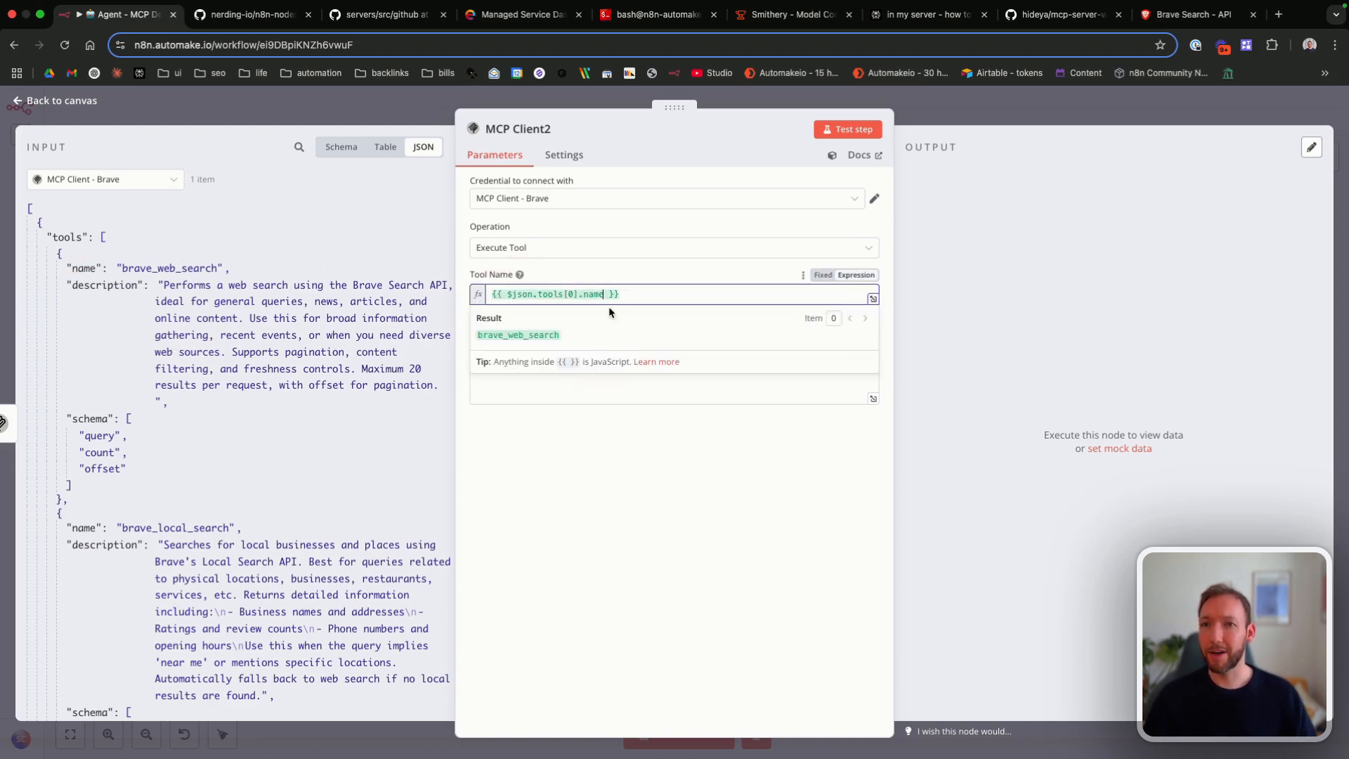
{"action": "left_click", "coordinate": [650, 275]}
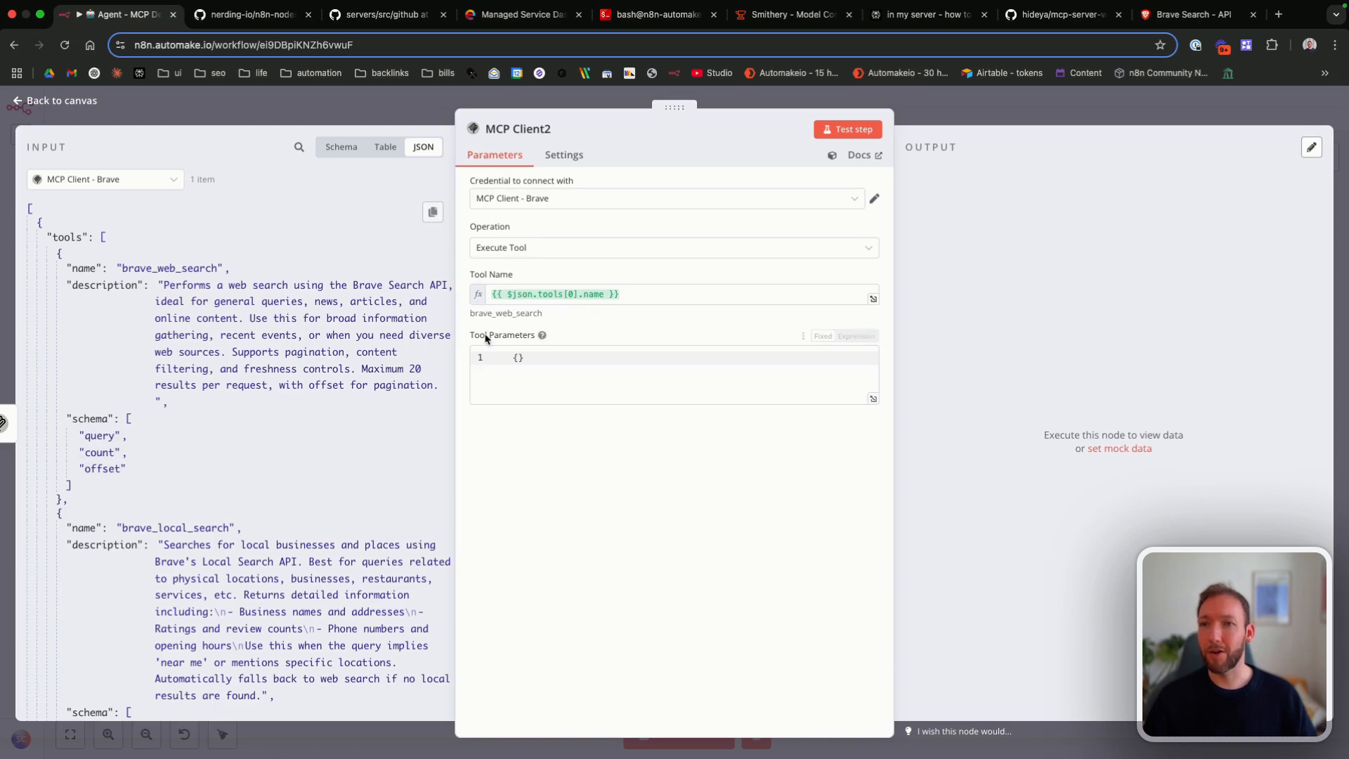
{"action": "left_click_drag", "start_coordinate": [99, 436], "coordinate": [513, 355]}
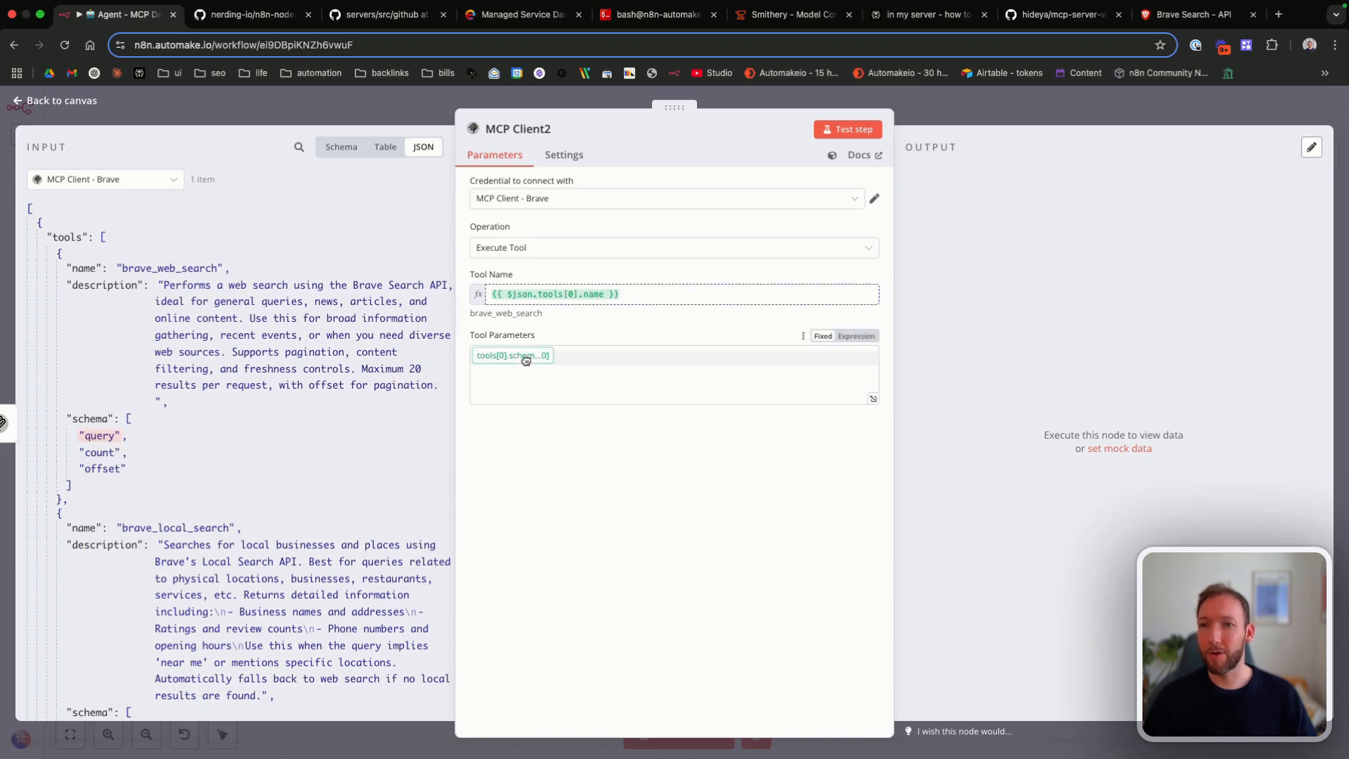
{"action": "key", "text": "Escape"}
{"action": "key", "text": "Tab"}
{"action": "type", "text": "manu"}
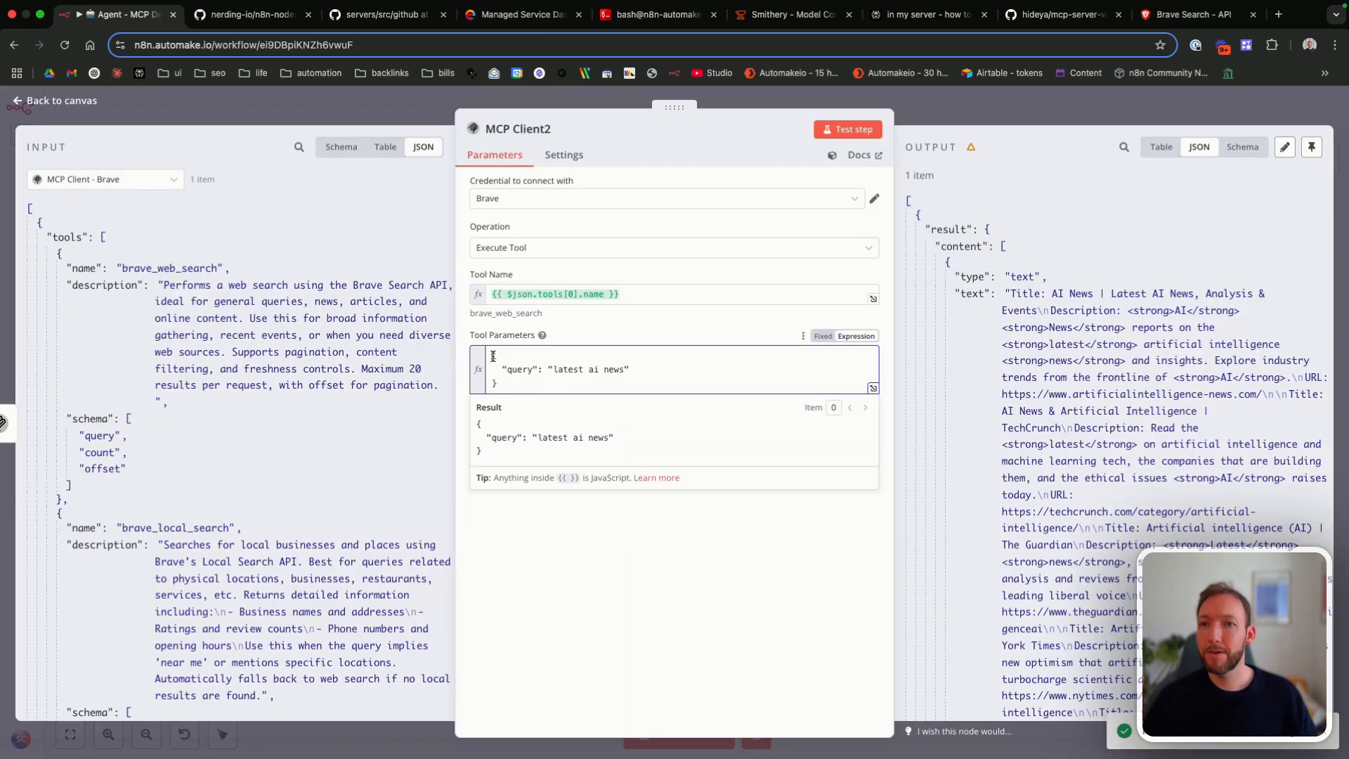
Step: Examine the query JSON in the second MCP Client node's tool parameters and compare it with the listed tools
{"action": "left_click_drag", "start_coordinate": [491, 353], "coordinate": [557, 379]}
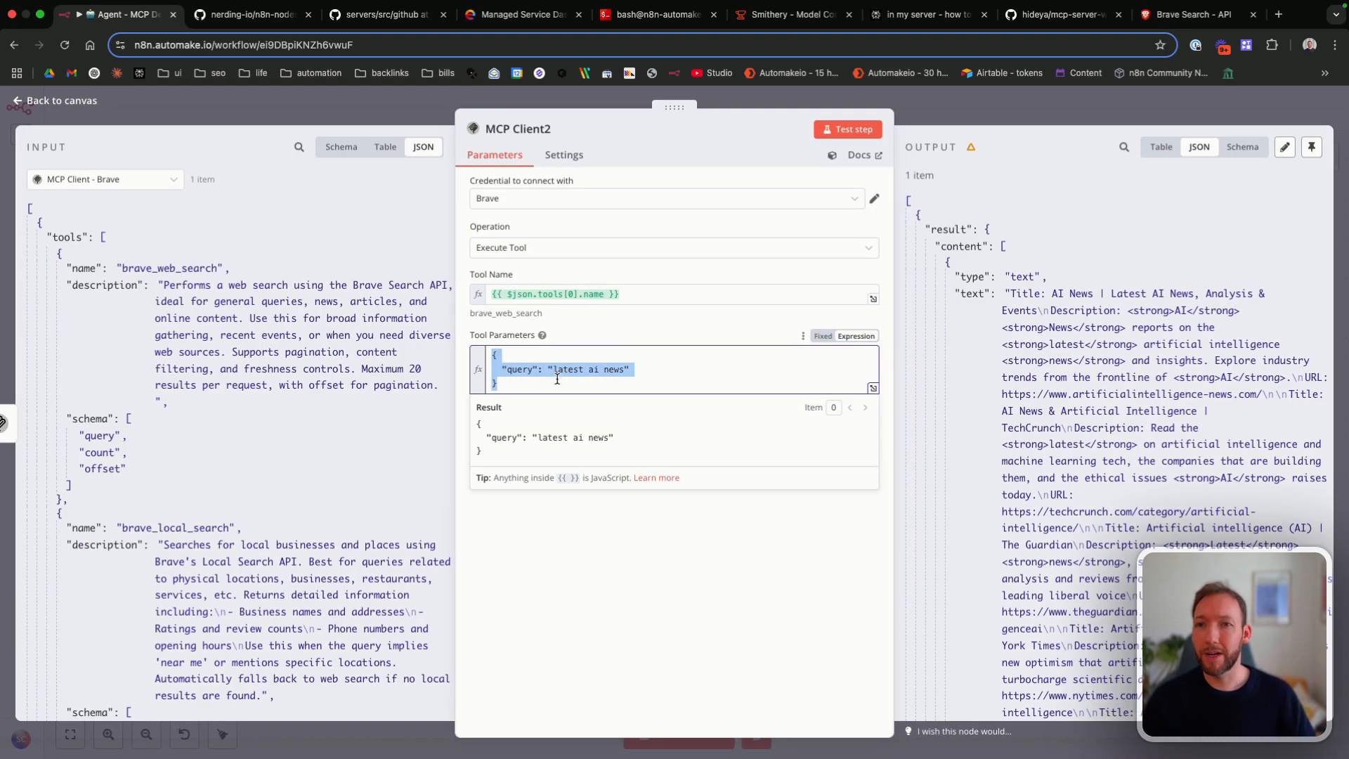
{"action": "left_click", "coordinate": [557, 379]}
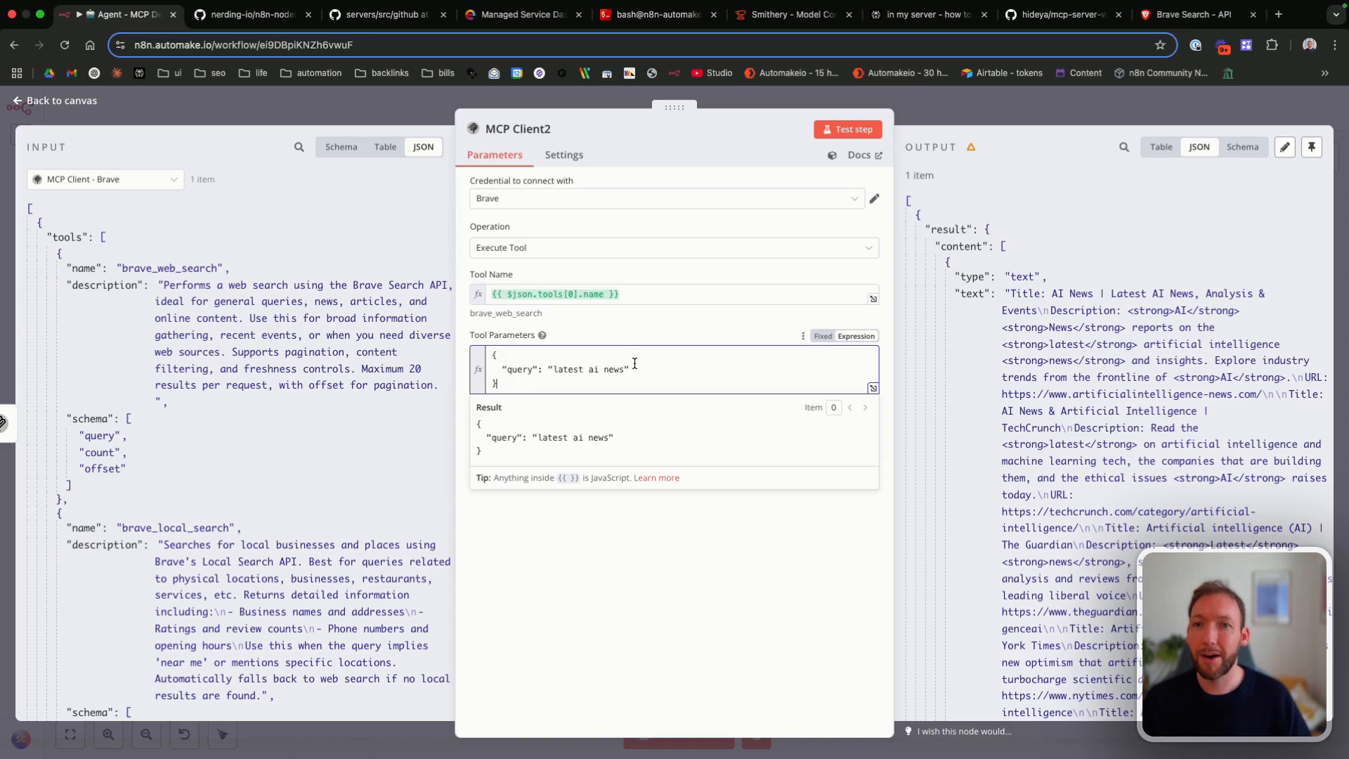
{"action": "left_click_drag", "start_coordinate": [623, 369], "coordinate": [552, 374]}
{"action": "left_click", "coordinate": [552, 378]}
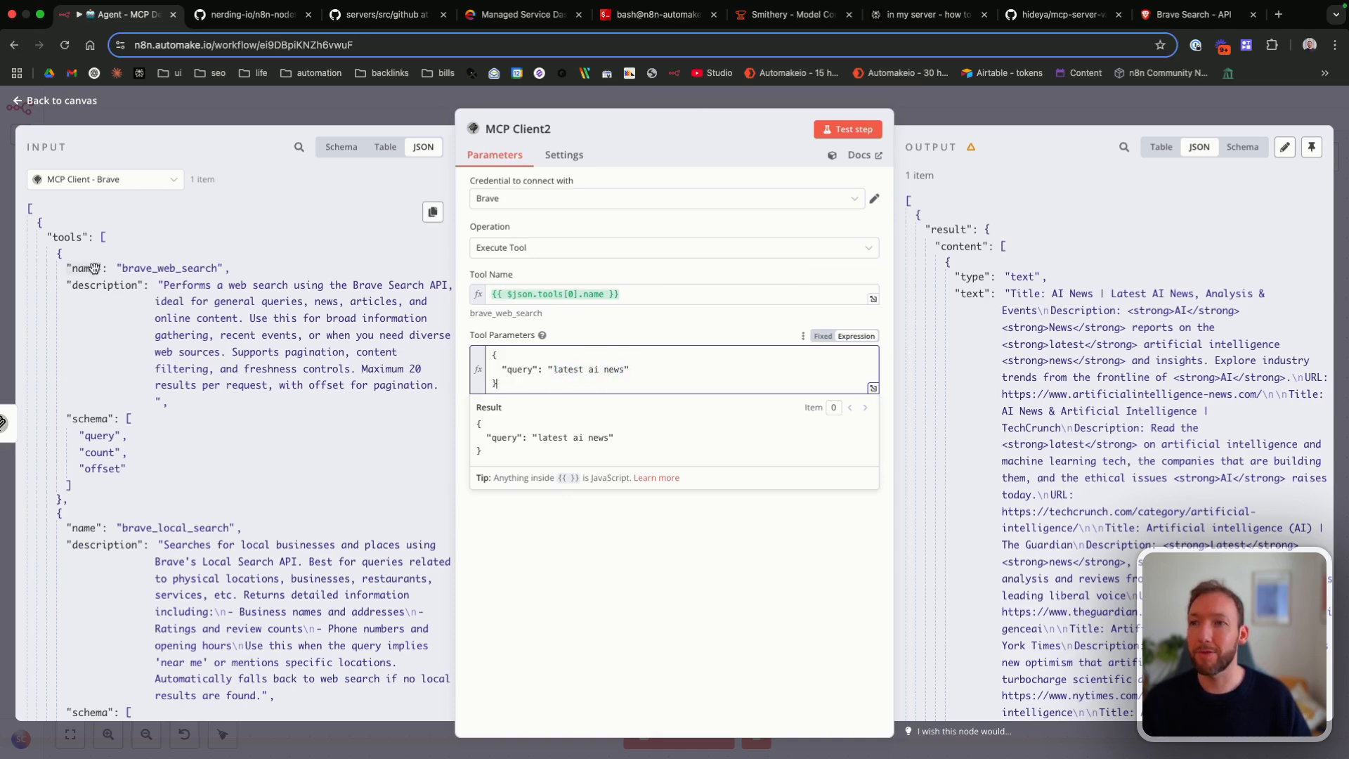
{"action": "scroll", "coordinate": [178, 273], "scroll_direction": "down", "scroll_amount": 3}
{"action": "scroll", "coordinate": [177, 272], "scroll_direction": "up", "scroll_amount": 3}
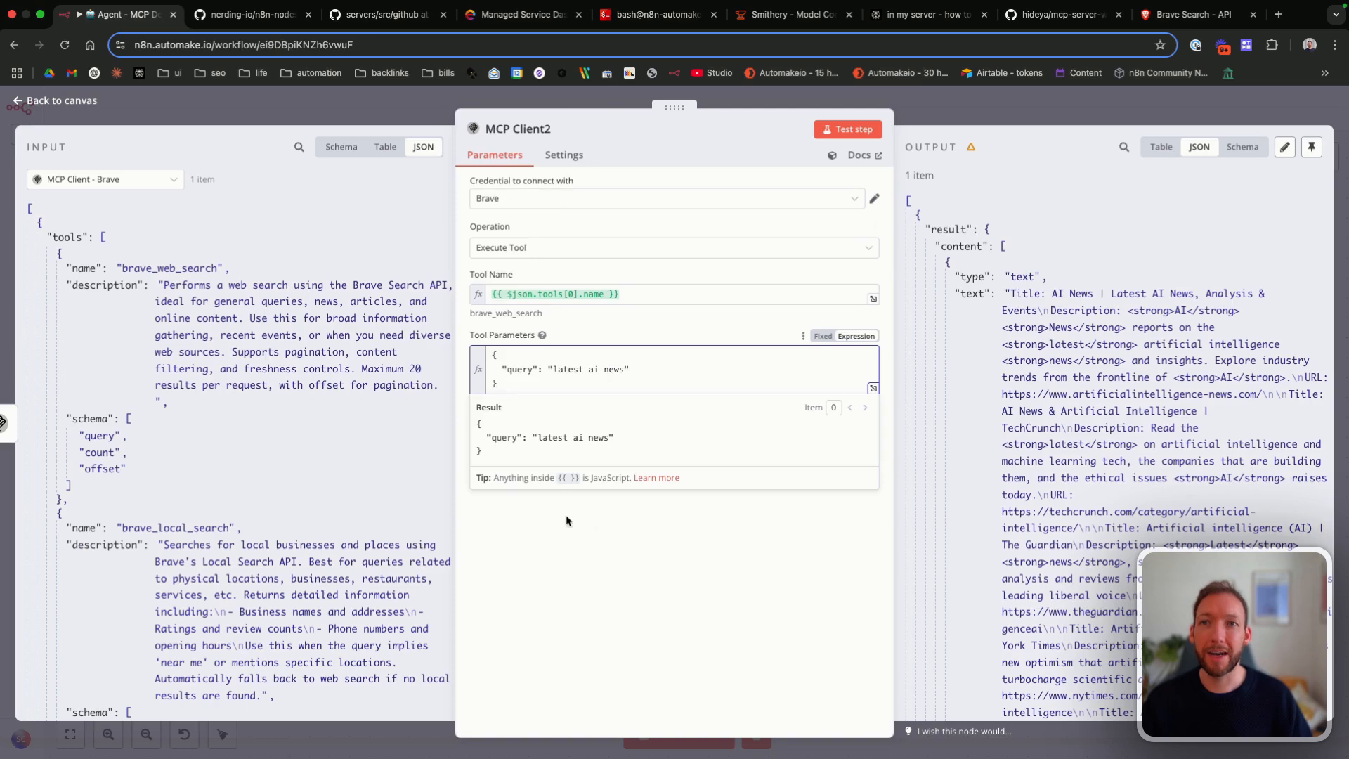
Step: Read through the latest AI news search results in the MCP Client2 node's output
{"action": "scroll", "coordinate": [1075, 334], "scroll_direction": "down", "scroll_amount": 1}
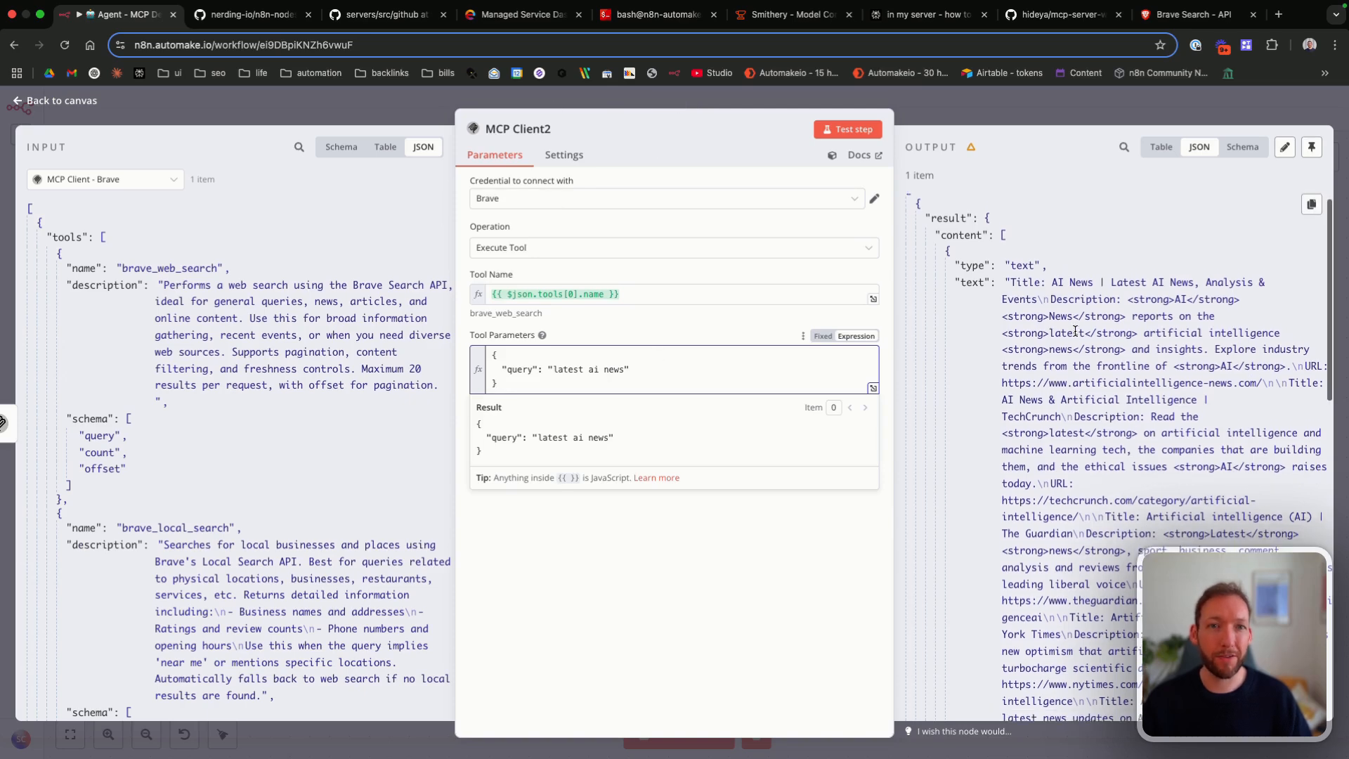
{"action": "left_click_drag", "start_coordinate": [1005, 270], "coordinate": [1209, 475]}
{"action": "left_click", "coordinate": [1211, 511]}
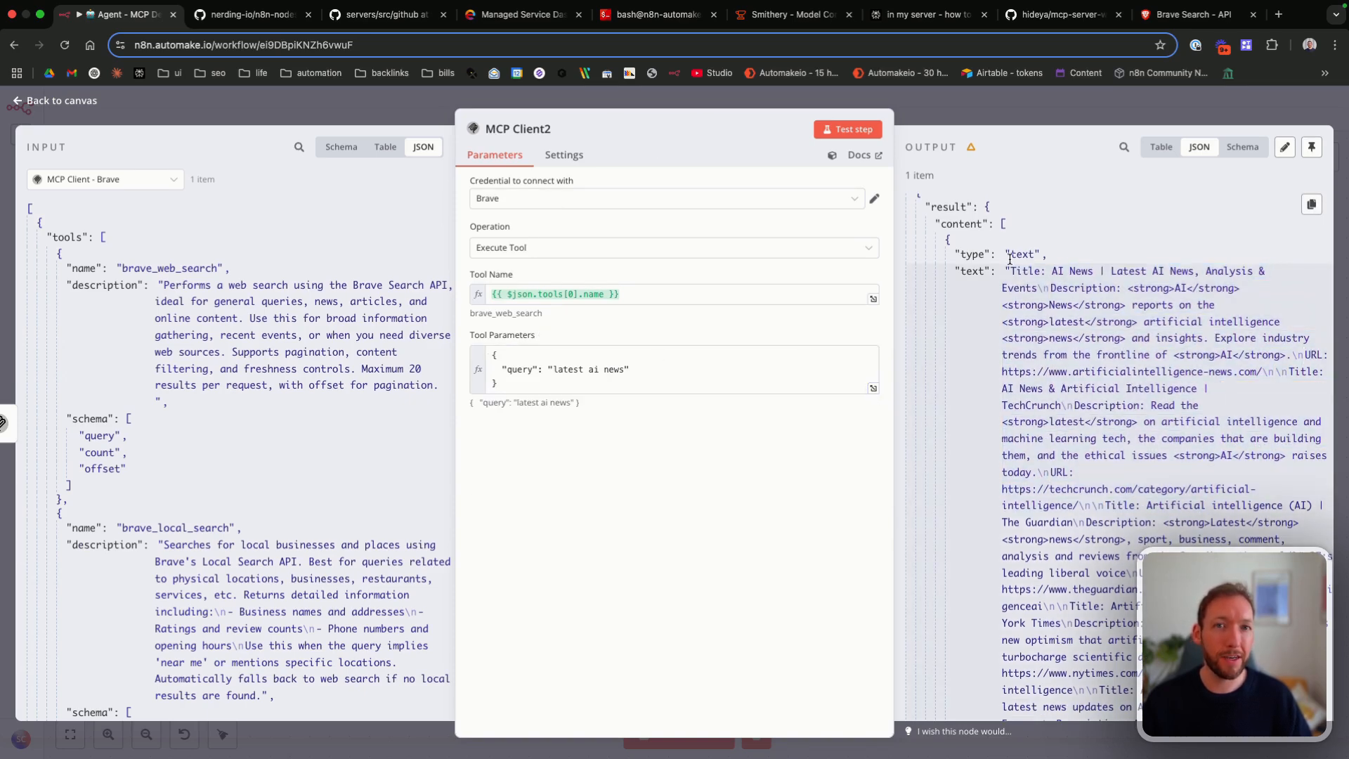
{"action": "scroll", "coordinate": [1001, 274], "scroll_direction": "down", "scroll_amount": 5}
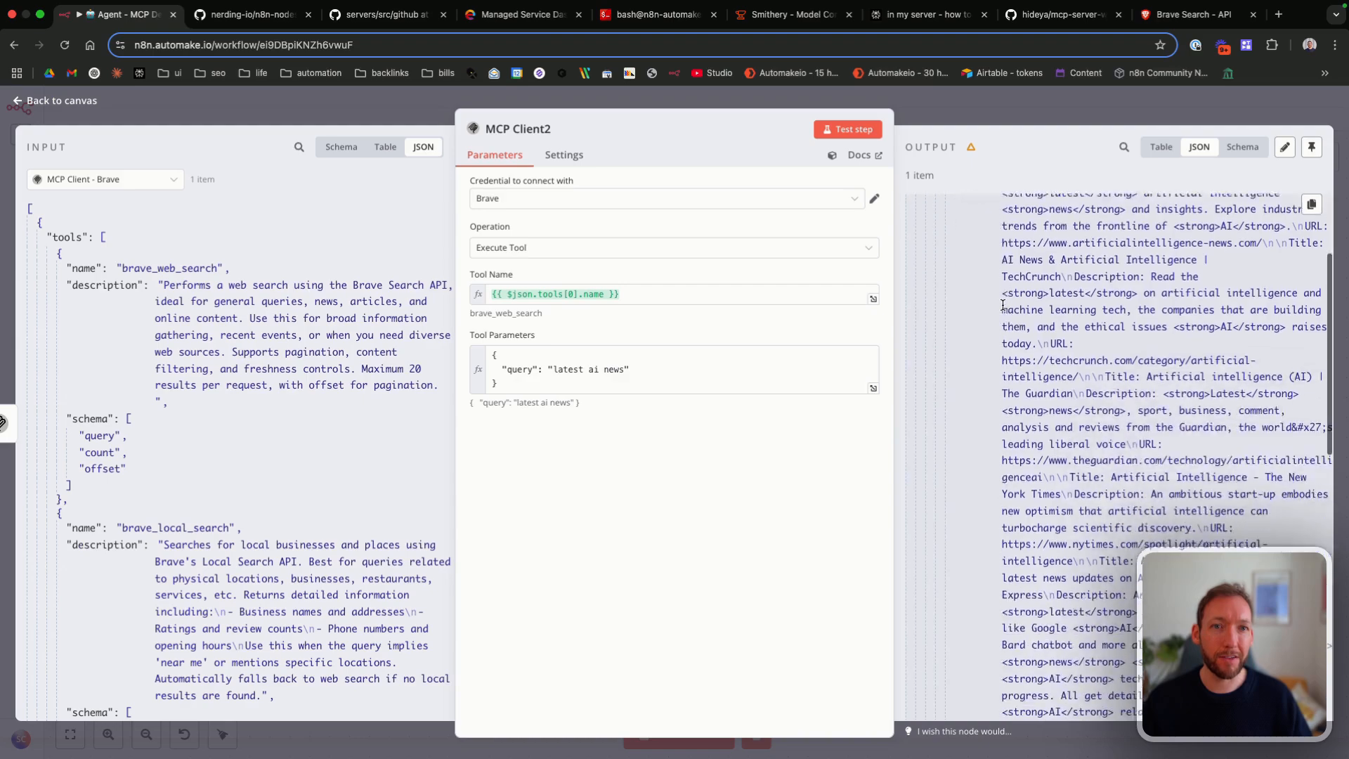
Step: Rename the MCP Client2 node as ExecuteBraveSearch, reopen it to check its parameters and return to the canvas
{"action": "key", "text": "Escape"}
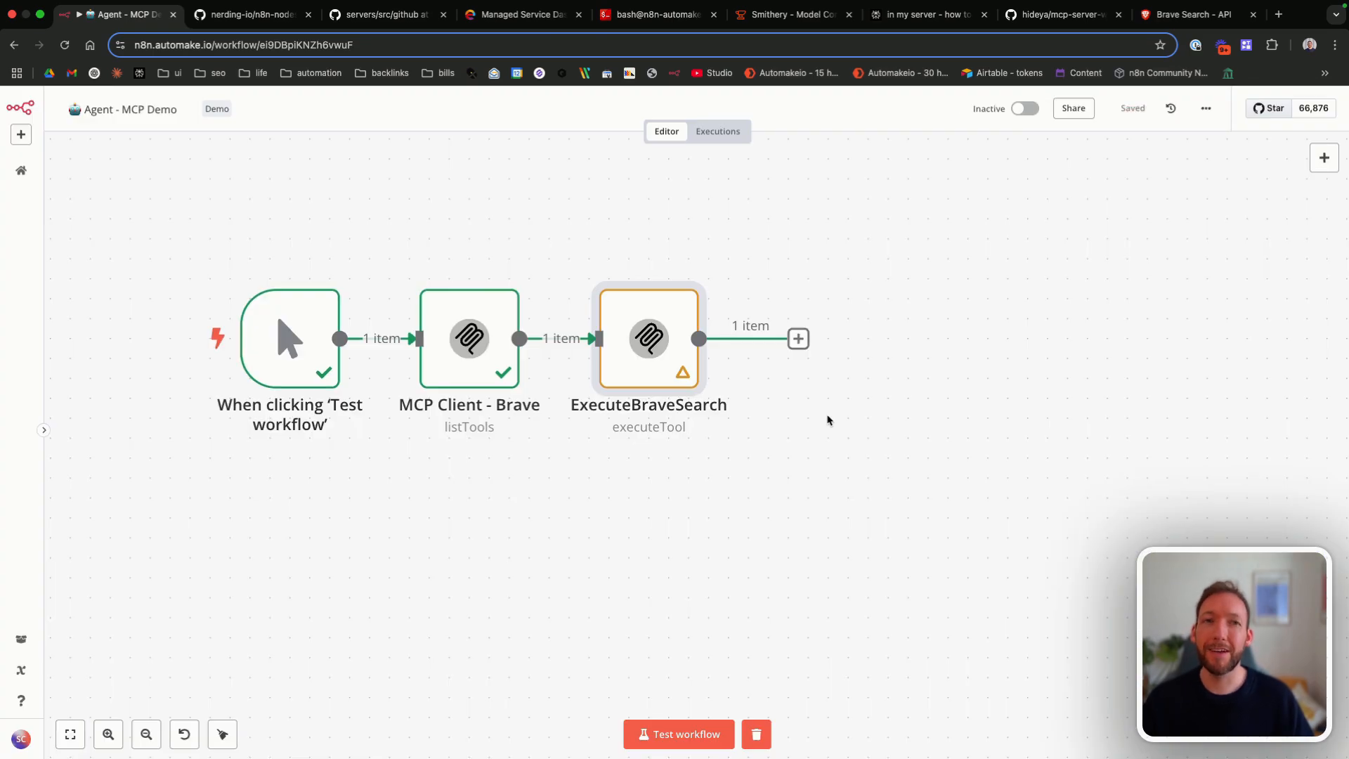
{"action": "scroll", "coordinate": [828, 420], "scroll_direction": "down", "scroll_amount": 3}
{"action": "key", "text": "Return"}
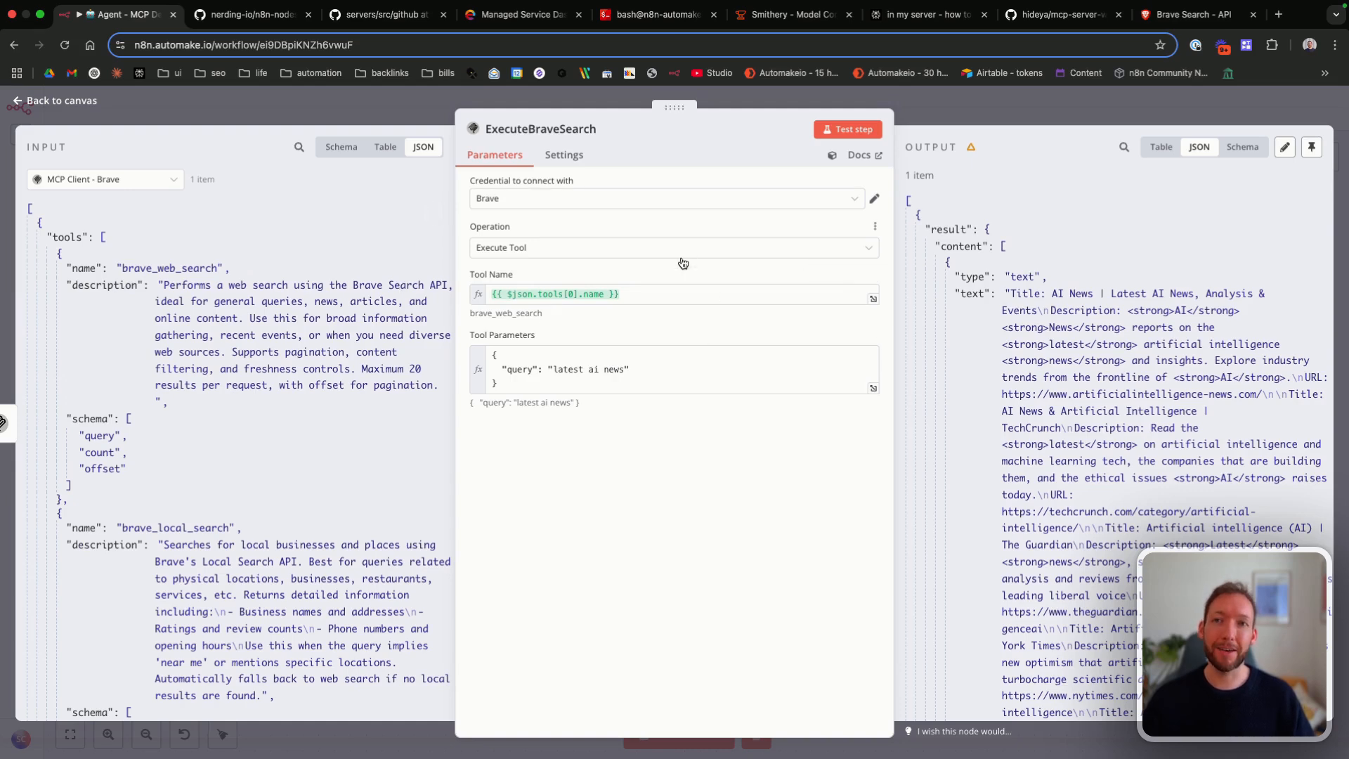
{"action": "left_click", "coordinate": [79, 104]}
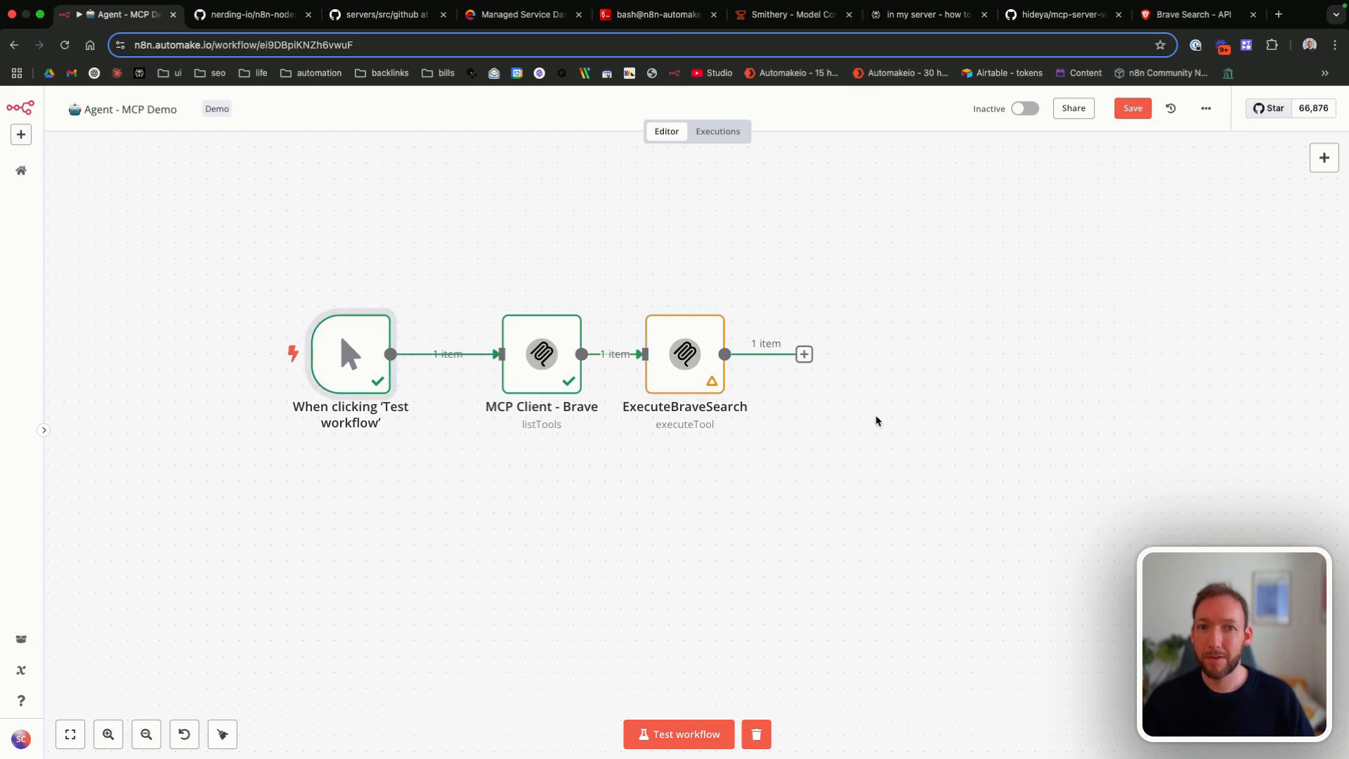
Step: Add an AI Agent node to the workflow
{"action": "key", "text": "Tab"}
{"action": "type", "text": "ai agent"}
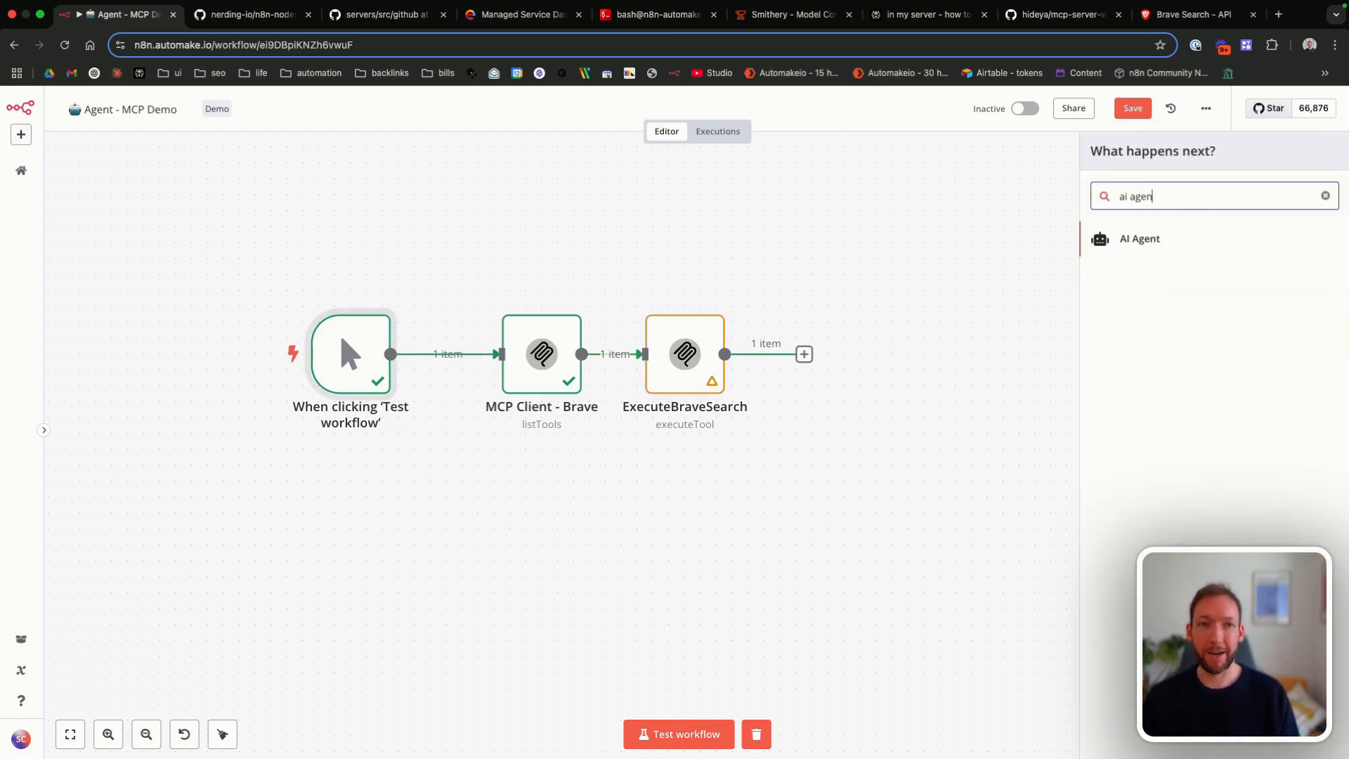
{"action": "left_click", "coordinate": [1192, 235]}
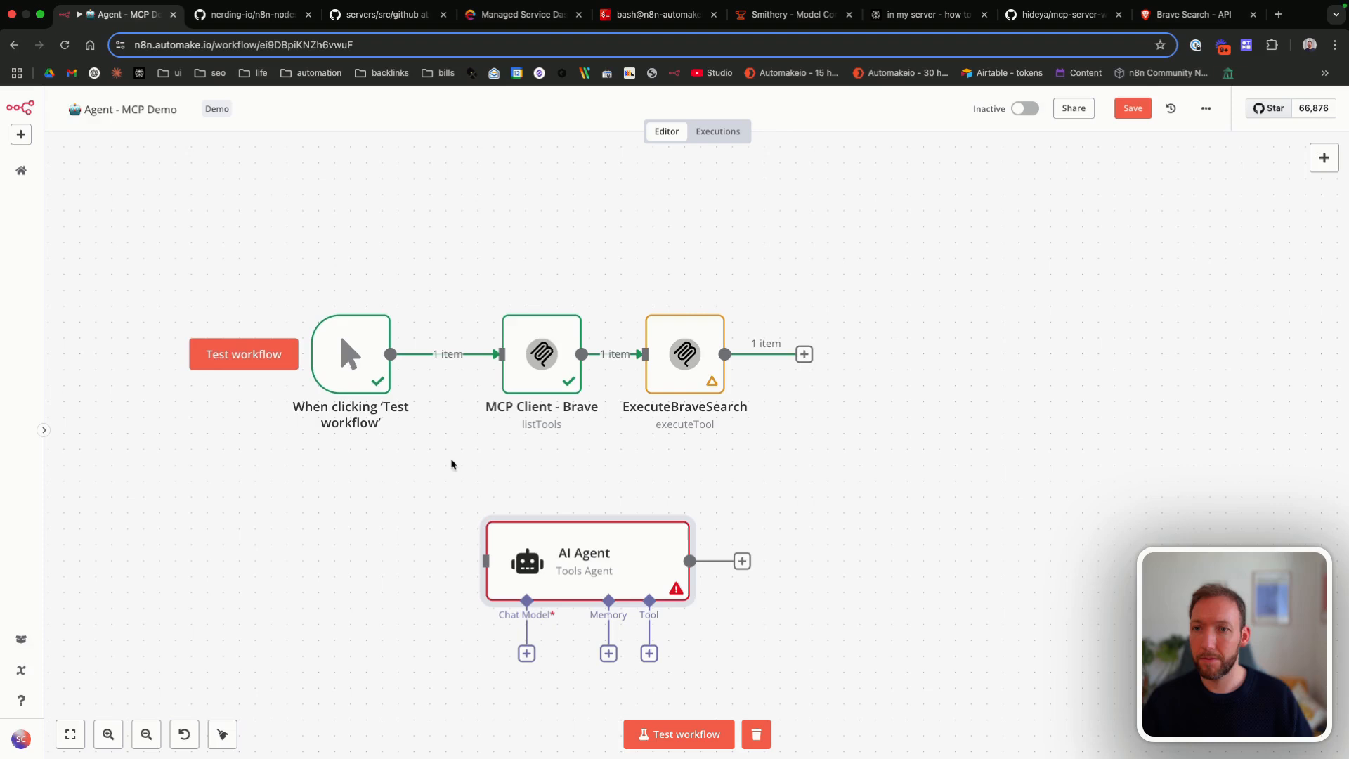
Step: Separate the AI Agent from the Brave nodes, give it a chat message trigger and attach the Openrouter chat model
{"action": "key", "text": "Tab"}
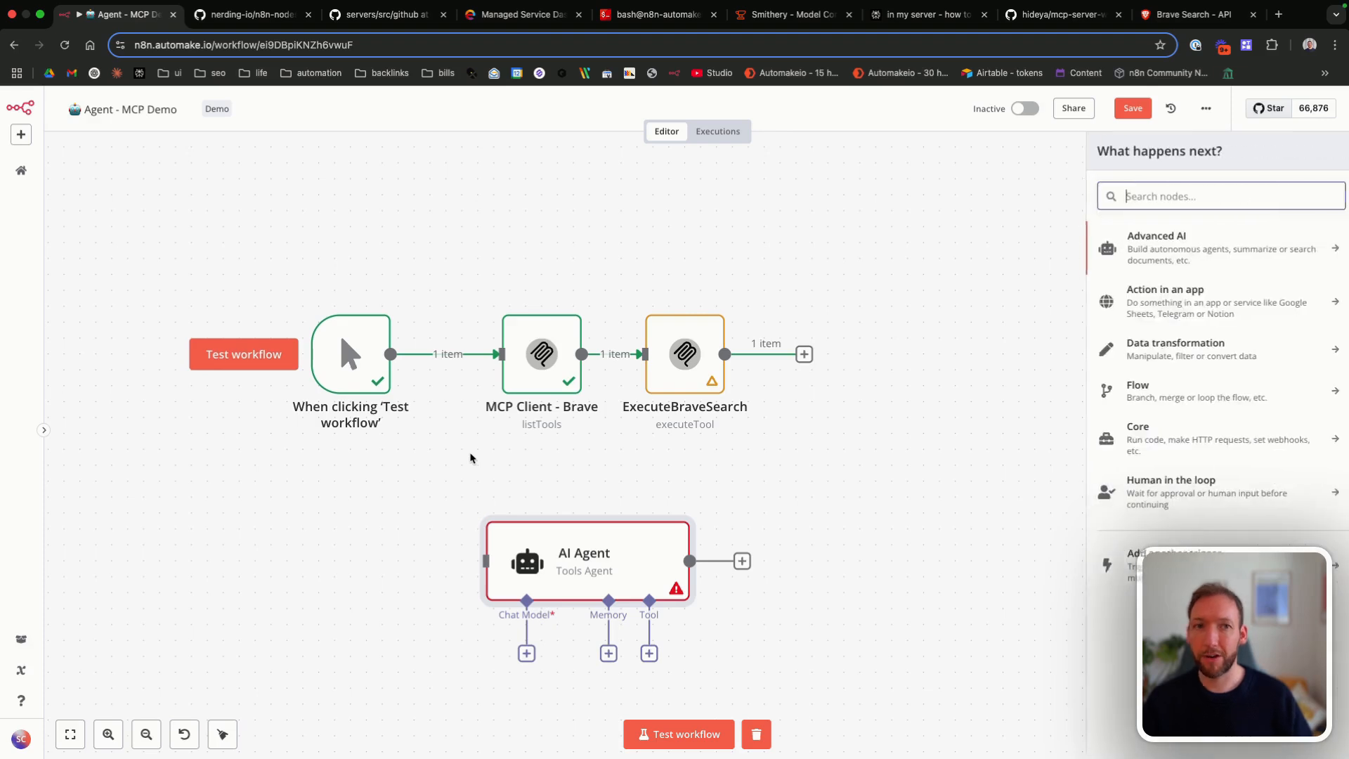
{"action": "type", "text": "c"}
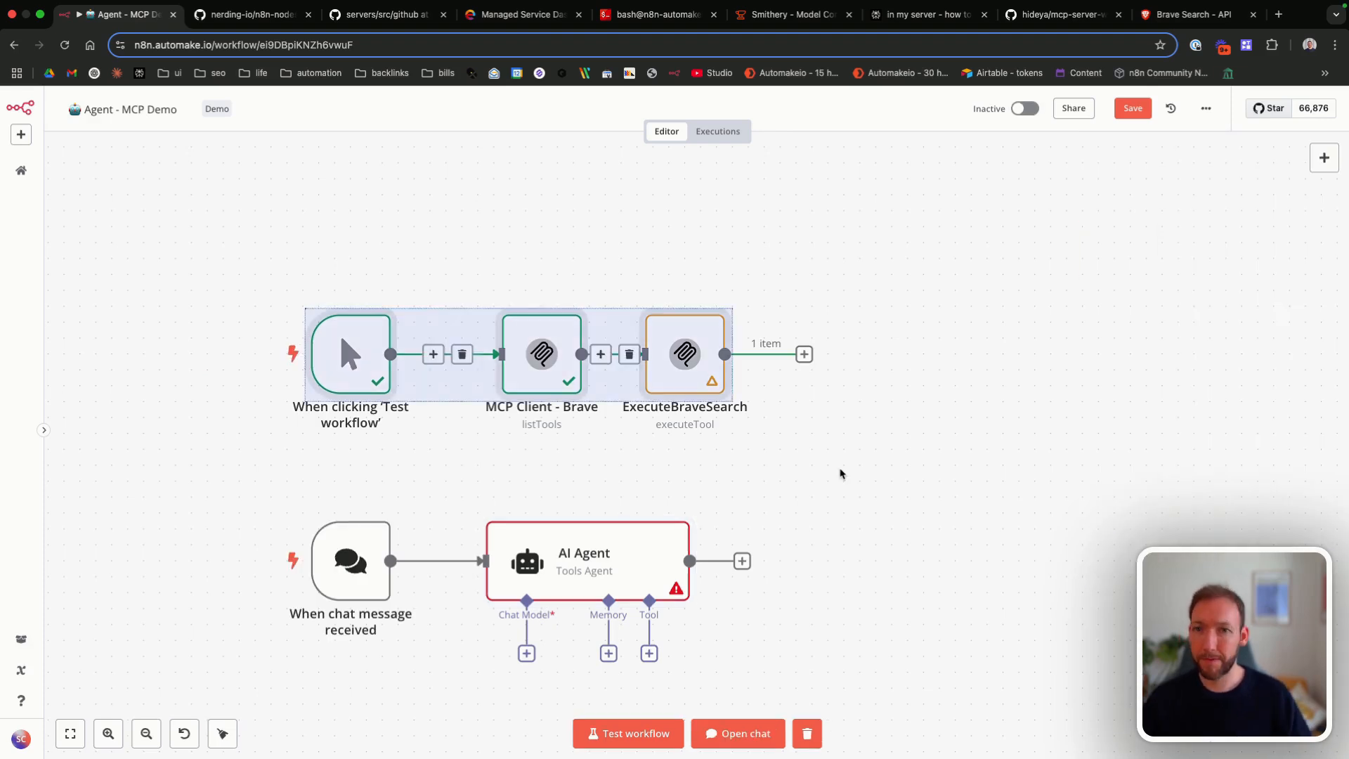
{"action": "key", "text": "Delete"}
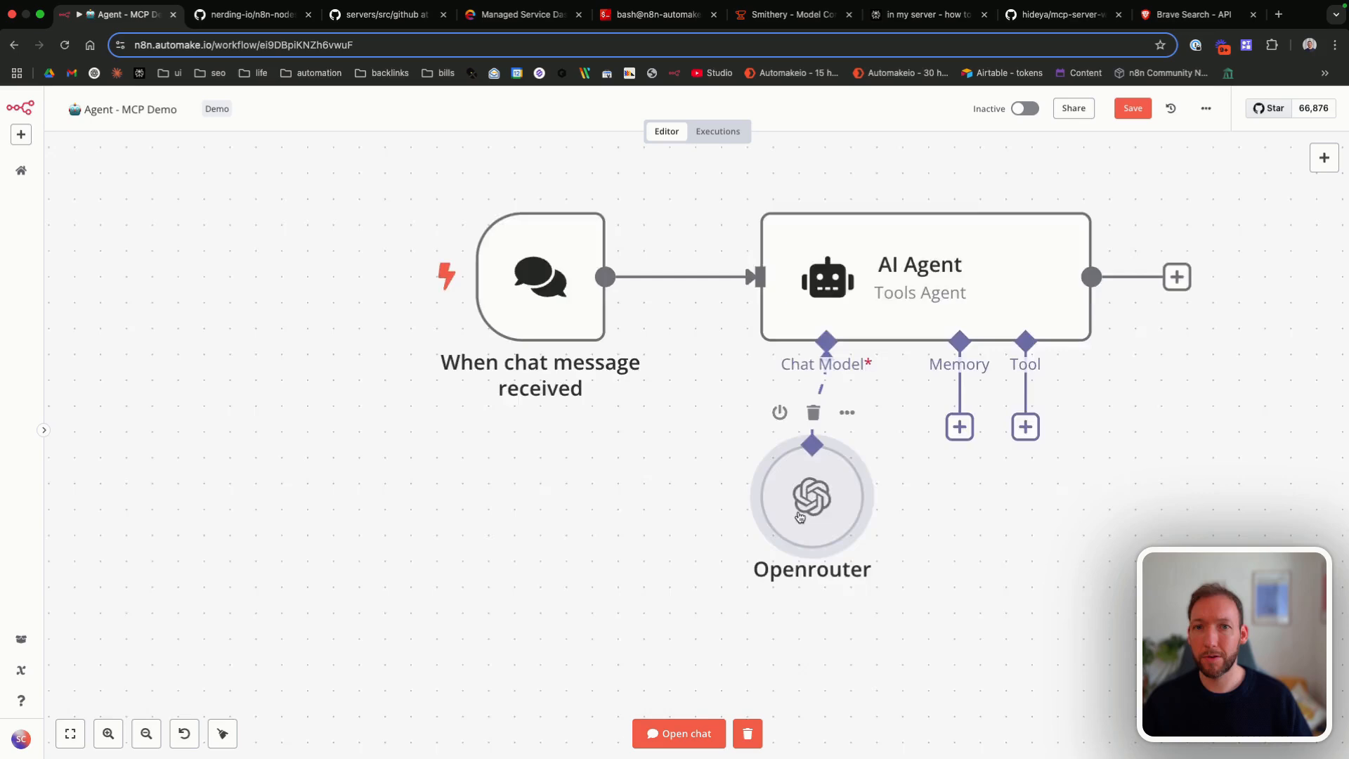
{"action": "scroll", "coordinate": [800, 517], "scroll_direction": "down", "scroll_amount": 3}
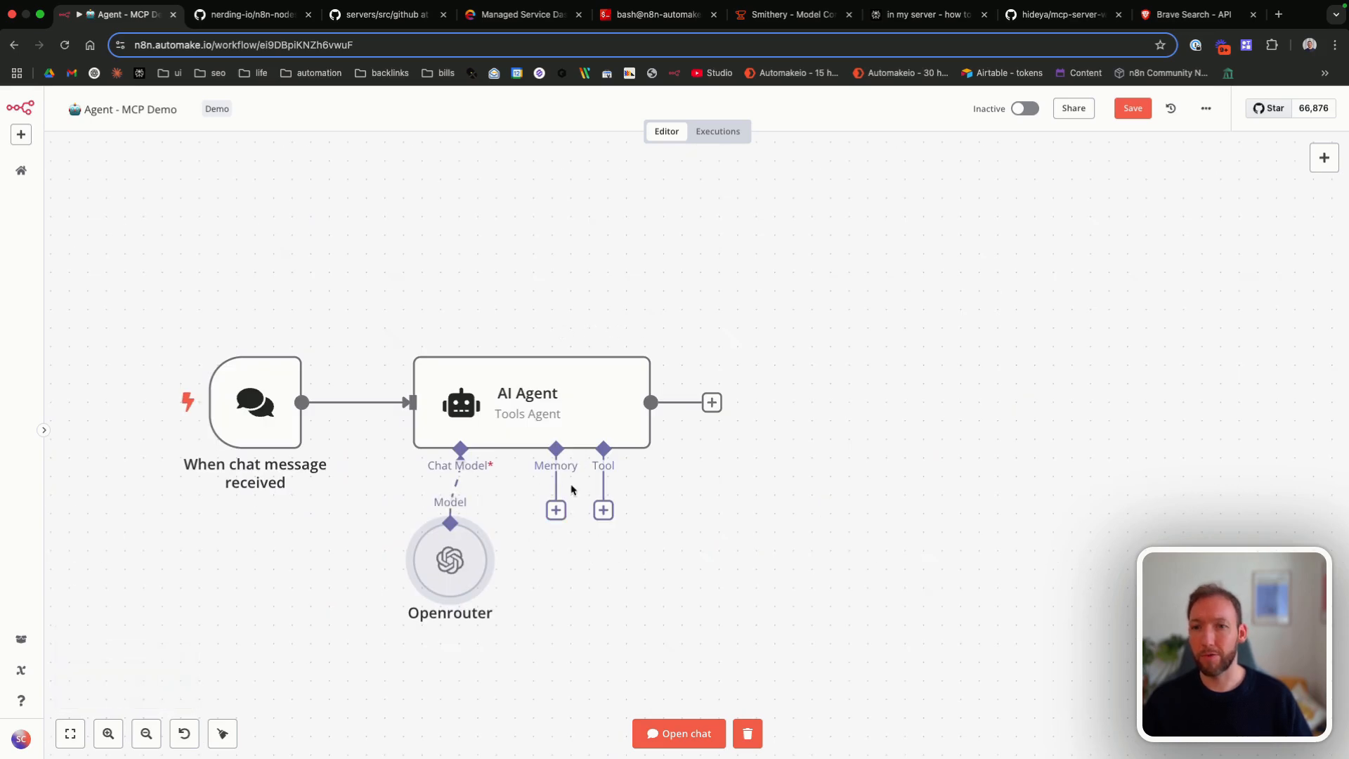
Step: Attach a Simple Memory node to the AI Agent, keeping its default session settings
{"action": "left_click", "coordinate": [556, 510]}
{"action": "left_click", "coordinate": [1153, 234]}
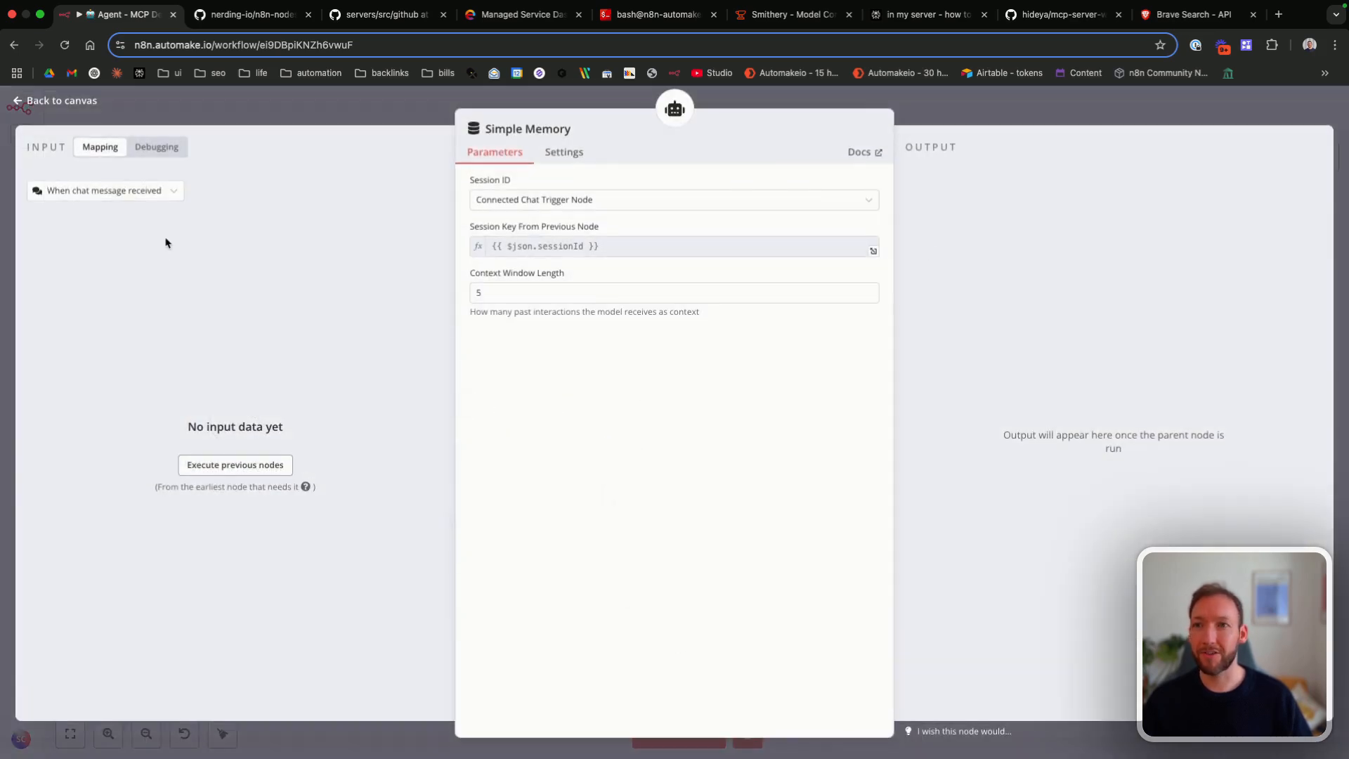
{"action": "left_click", "coordinate": [81, 103]}
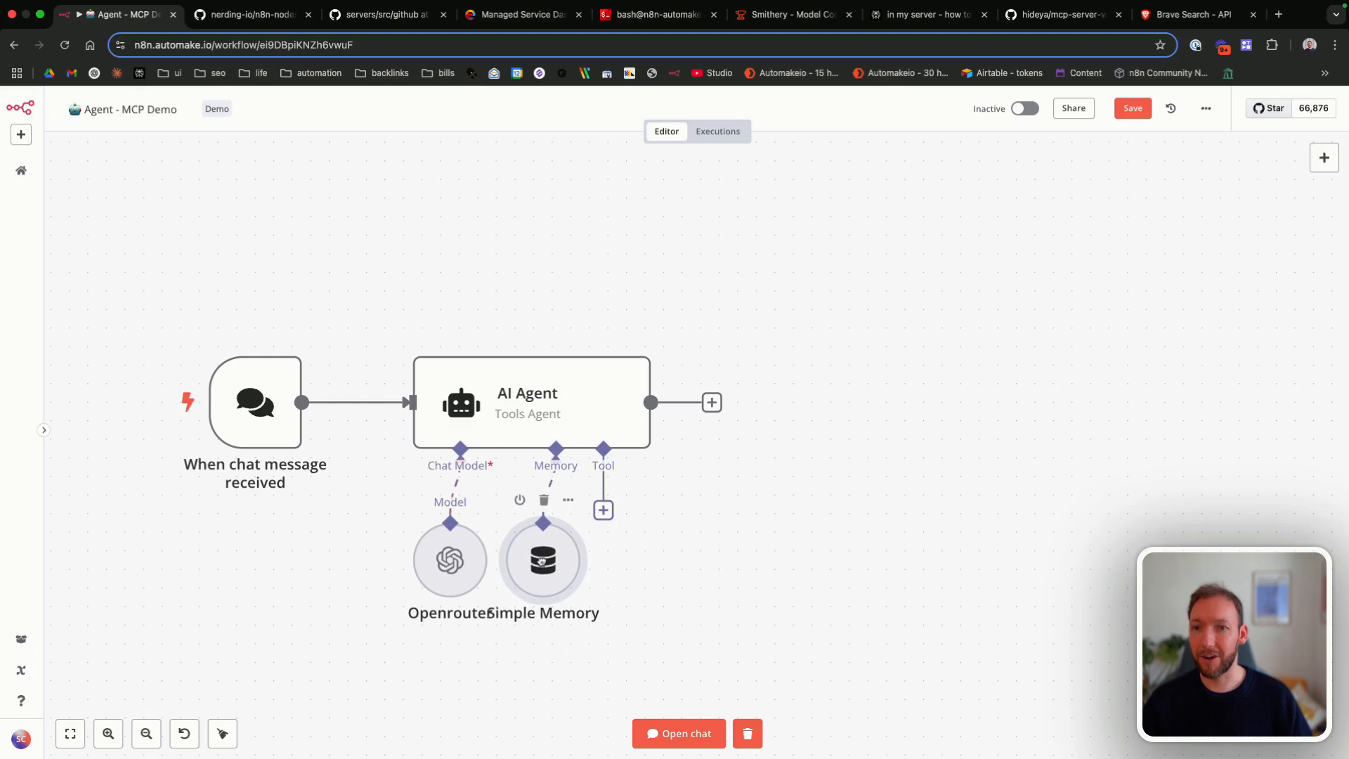
Step: Attach an MCP Client Tool named BraveListTools to the AI Agent, using the Brave credential and the List Tools operation
{"action": "left_click", "coordinate": [604, 510]}
{"action": "type", "text": "mcp"}
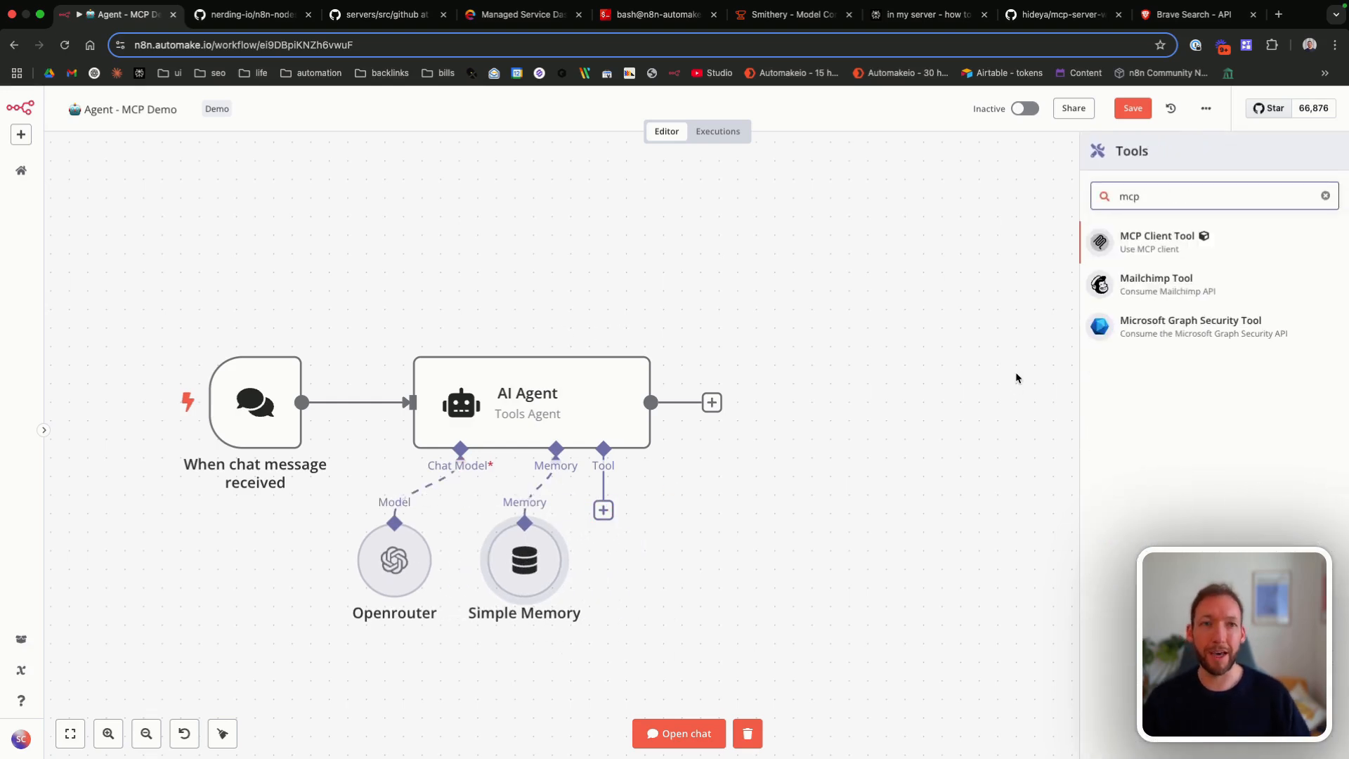
{"action": "left_click", "coordinate": [1177, 241]}
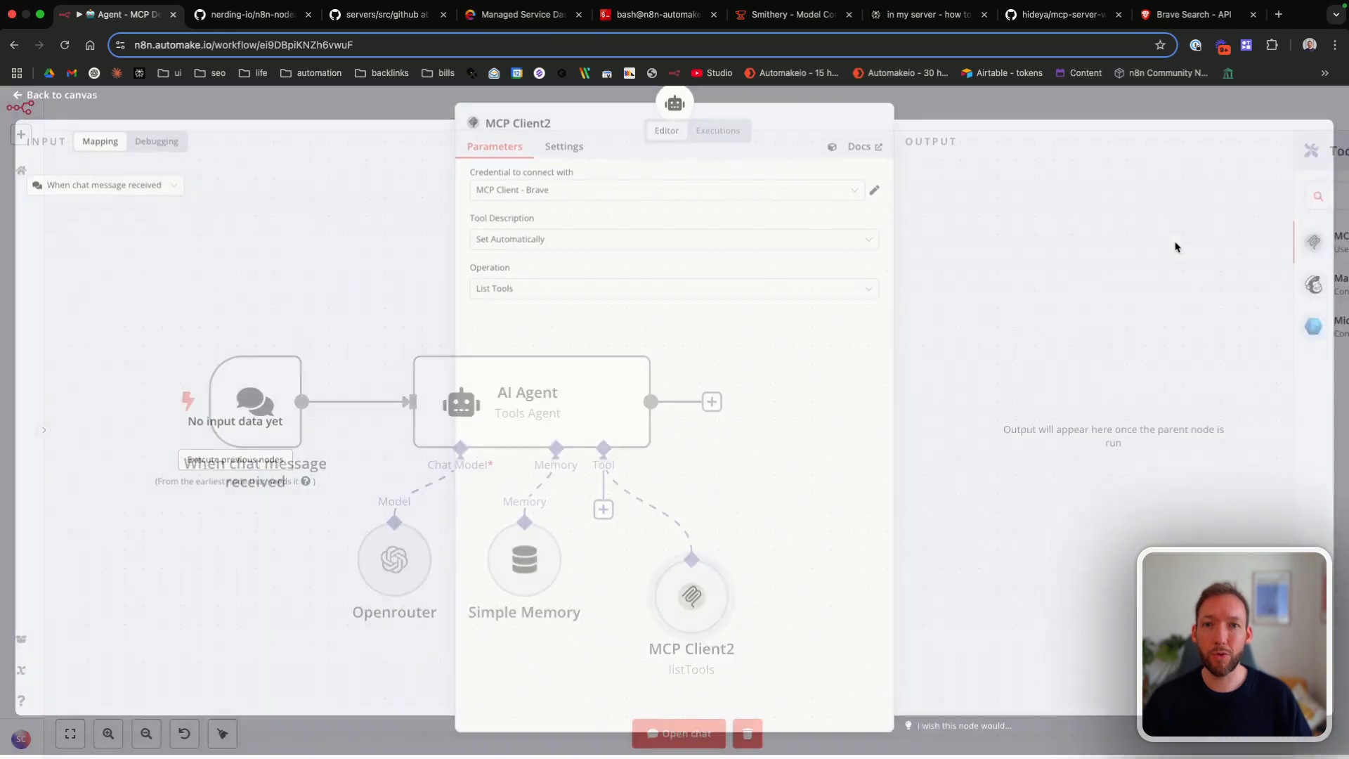
{"action": "left_click", "coordinate": [532, 198]}
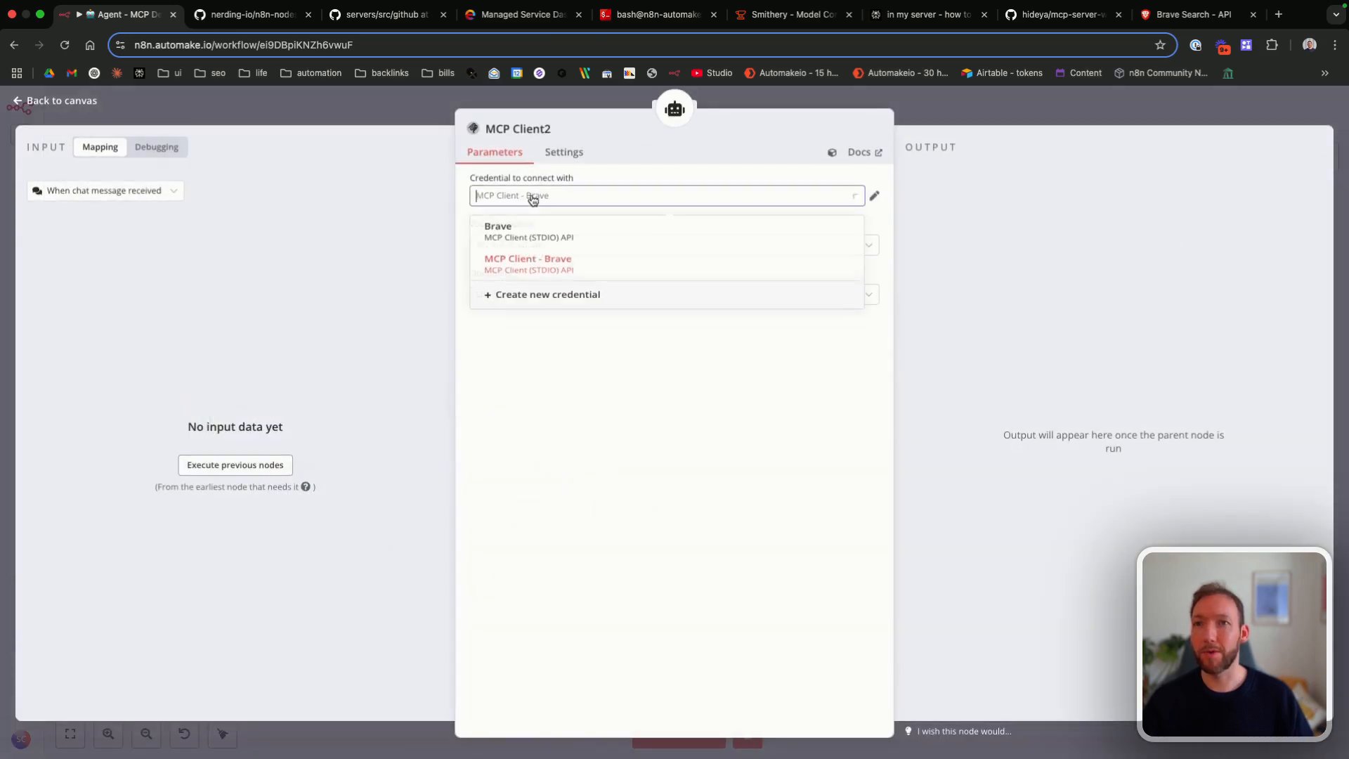
{"action": "left_click", "coordinate": [533, 201]}
{"action": "left_click", "coordinate": [526, 197]}
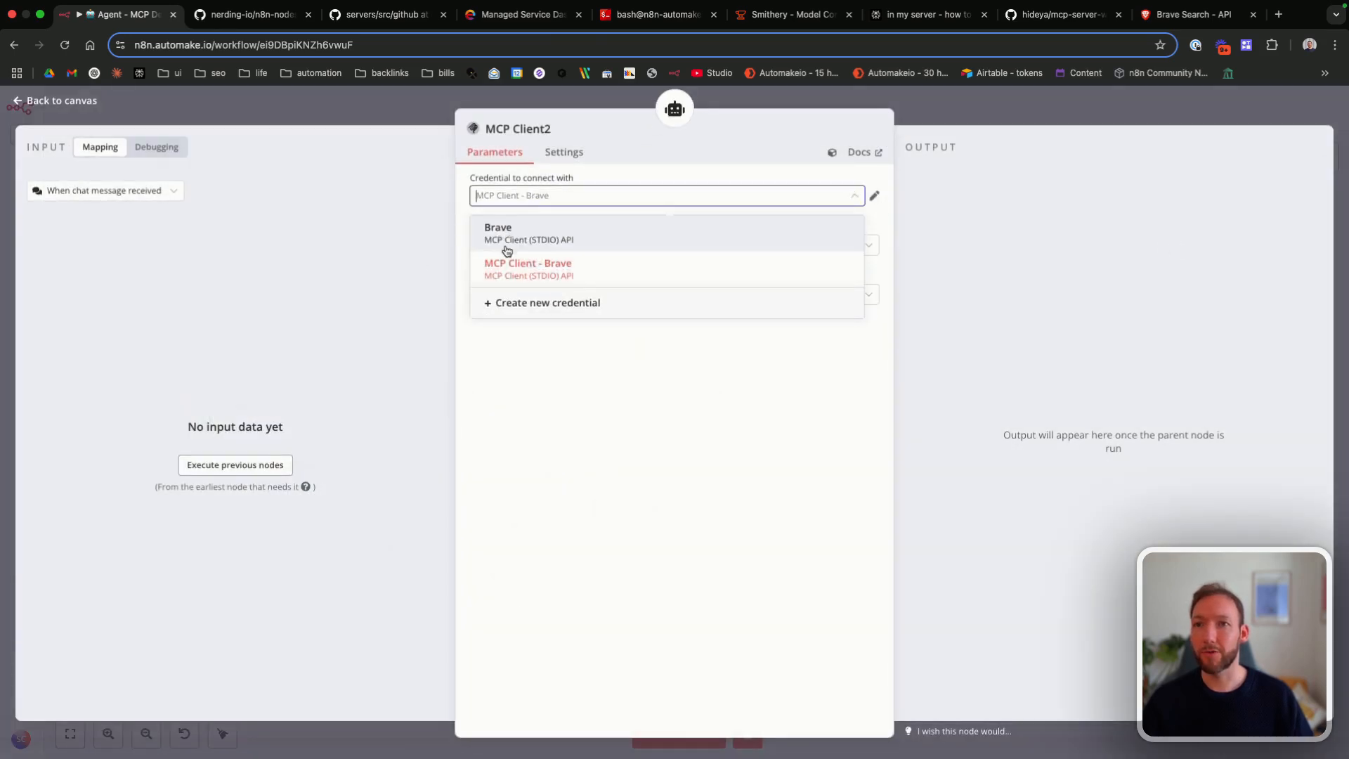
{"action": "left_click", "coordinate": [509, 229]}
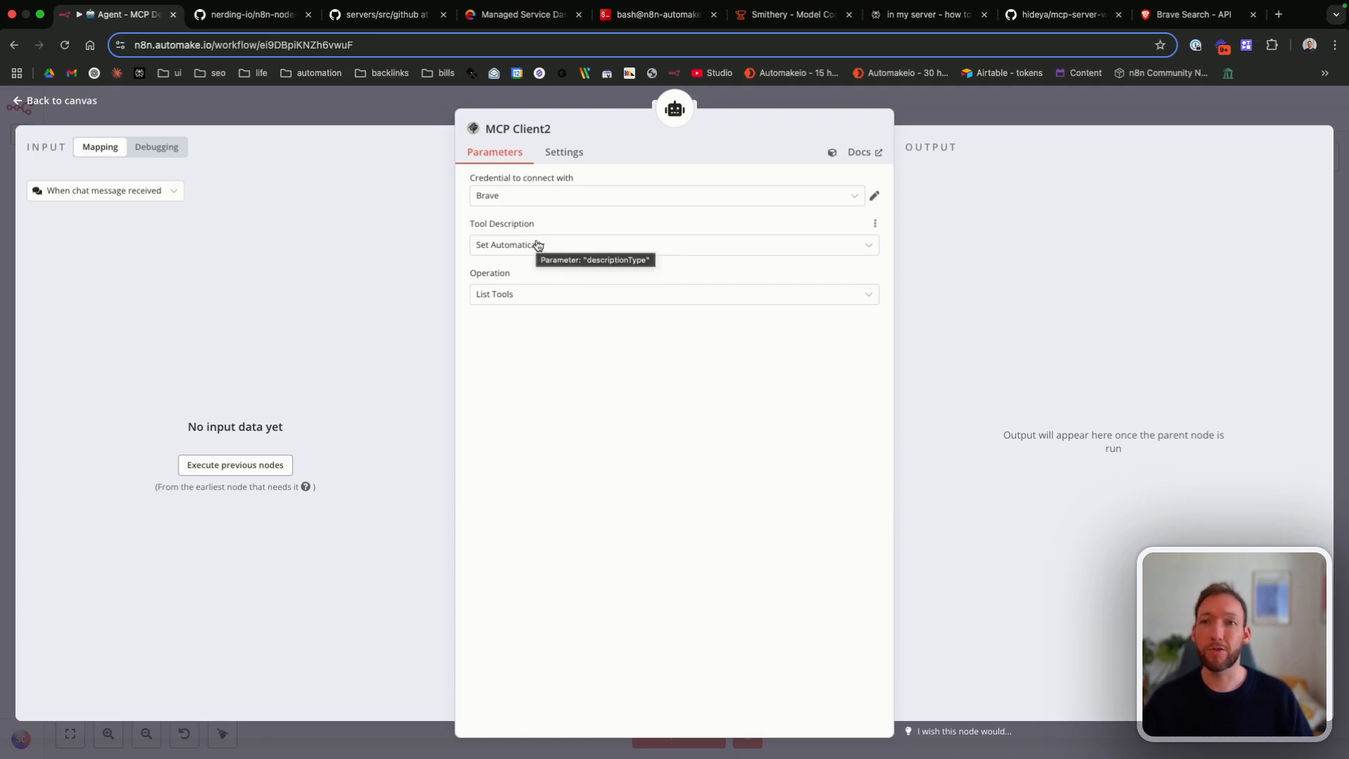
{"action": "left_click", "coordinate": [521, 301]}
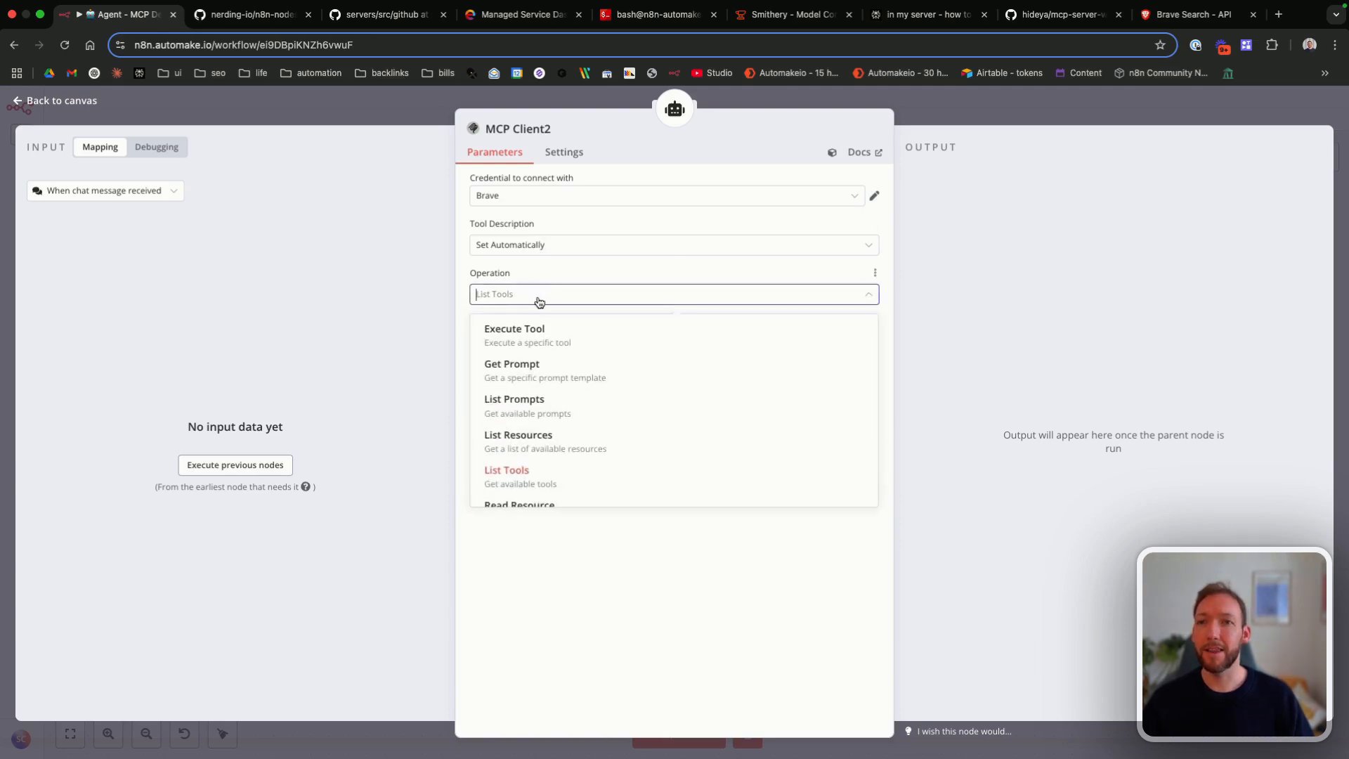
{"action": "left_click", "coordinate": [531, 471]}
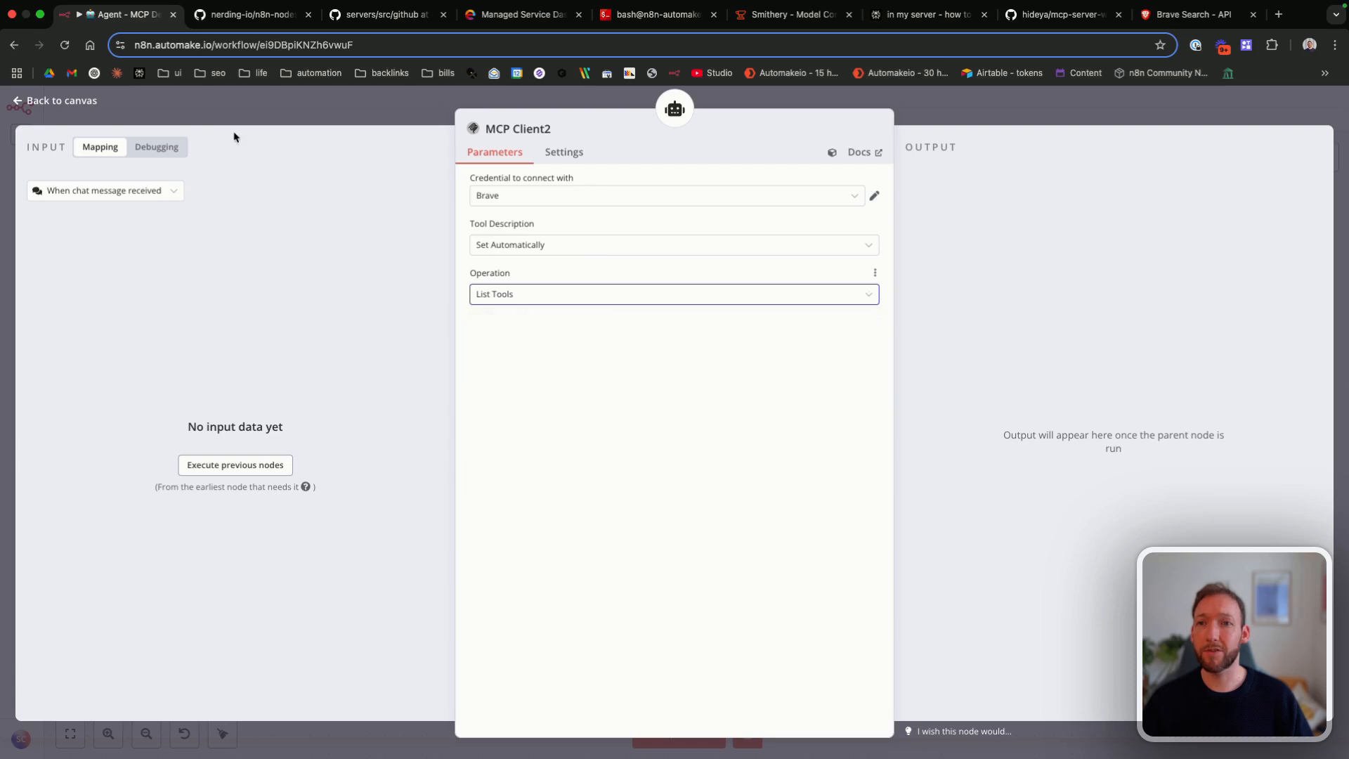
{"action": "left_click", "coordinate": [31, 96]}
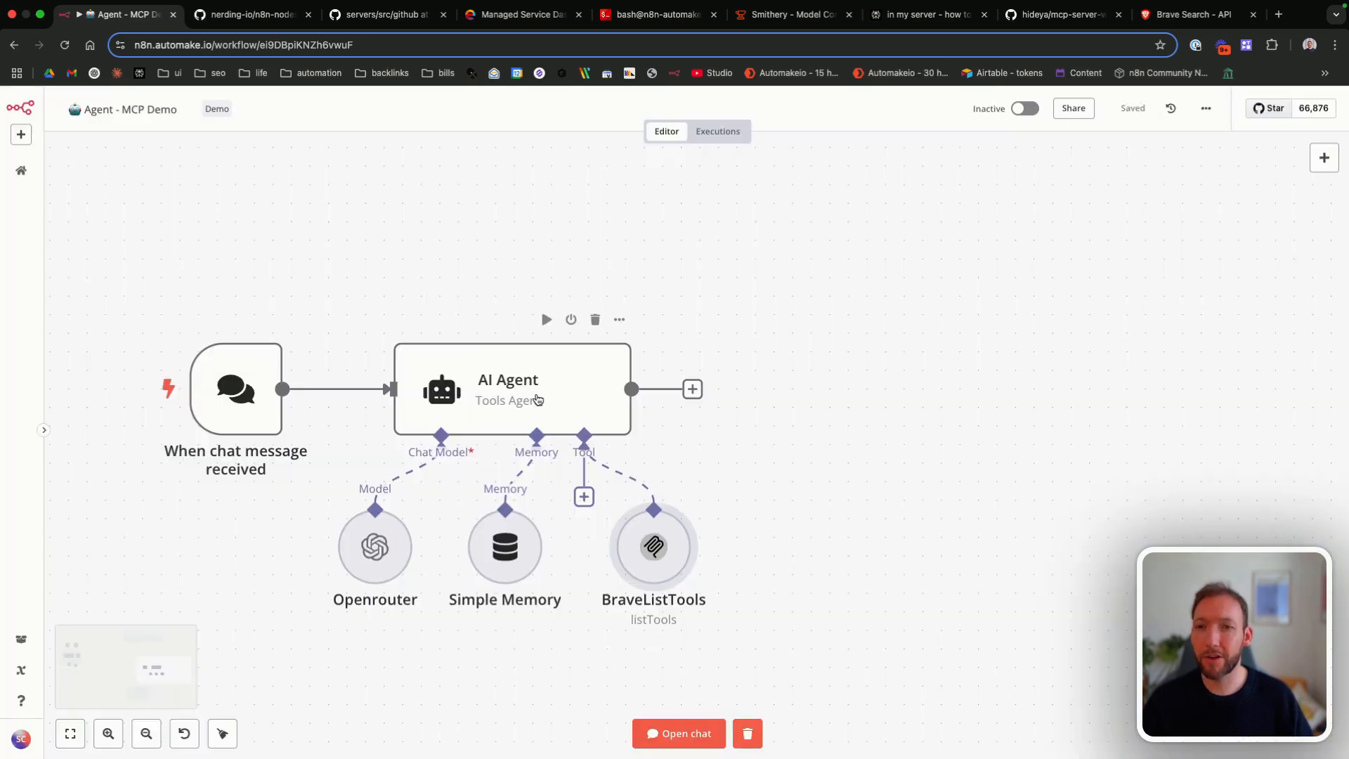
Step: Extend the AI Agent's system message with three tool-use instructions and the user query "search for ai news", and make it an expression
{"action": "double_click", "coordinate": [551, 400]}
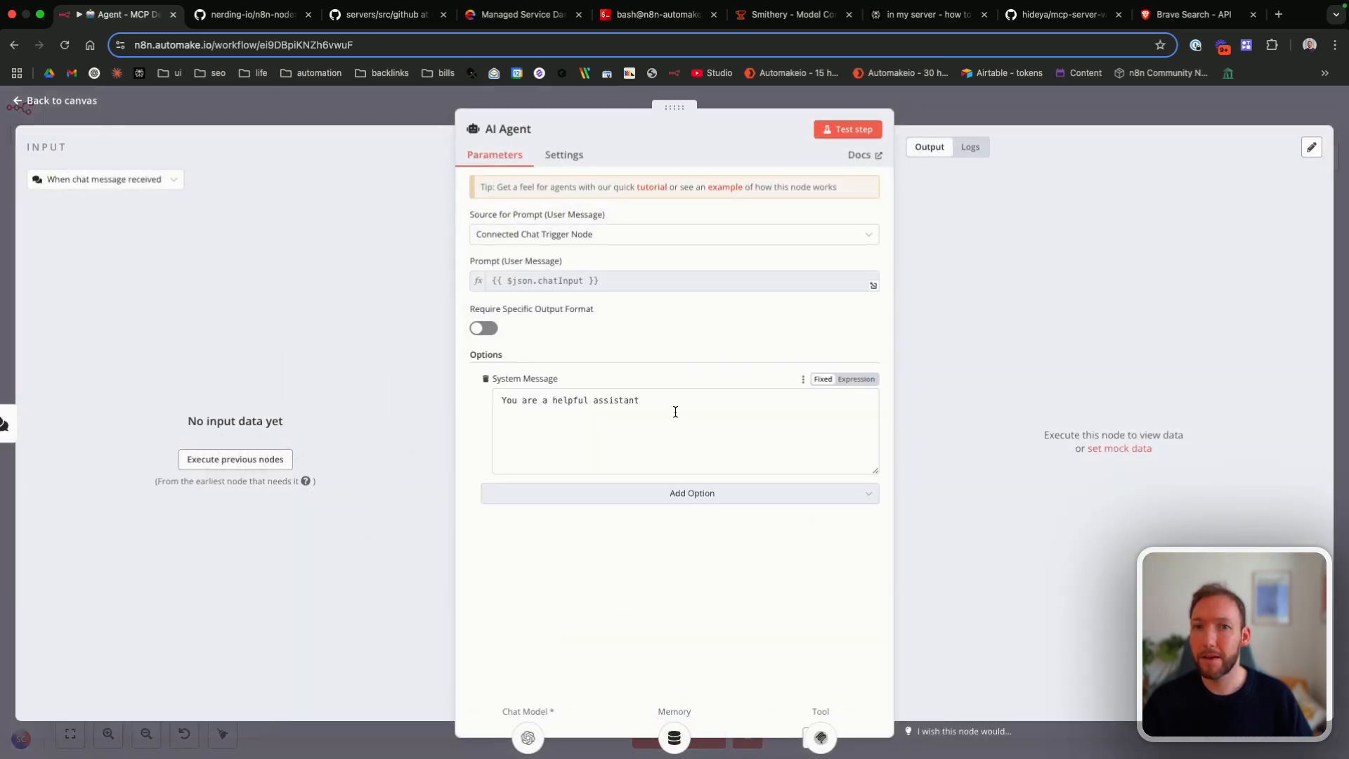
{"action": "left_click", "coordinate": [675, 408]}
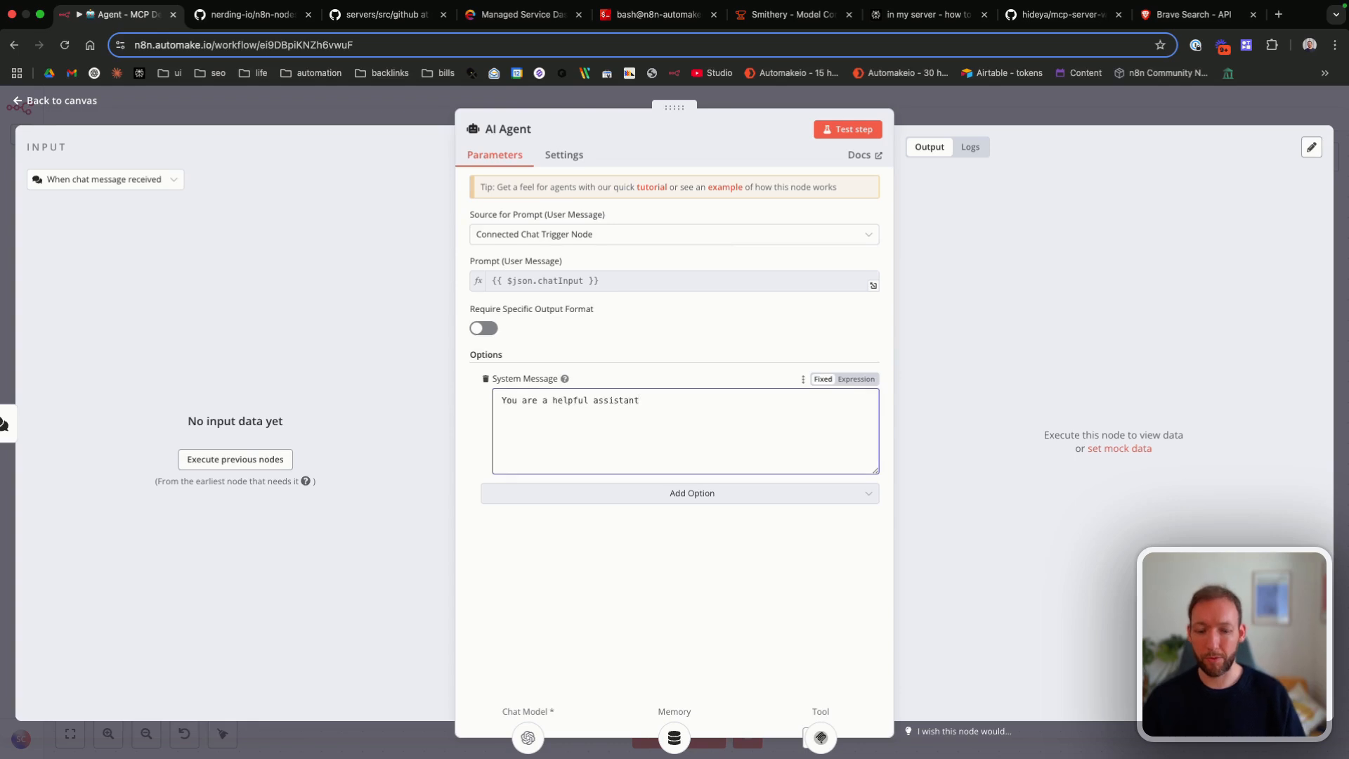
{"action": "key", "text": "ctrl+v"}
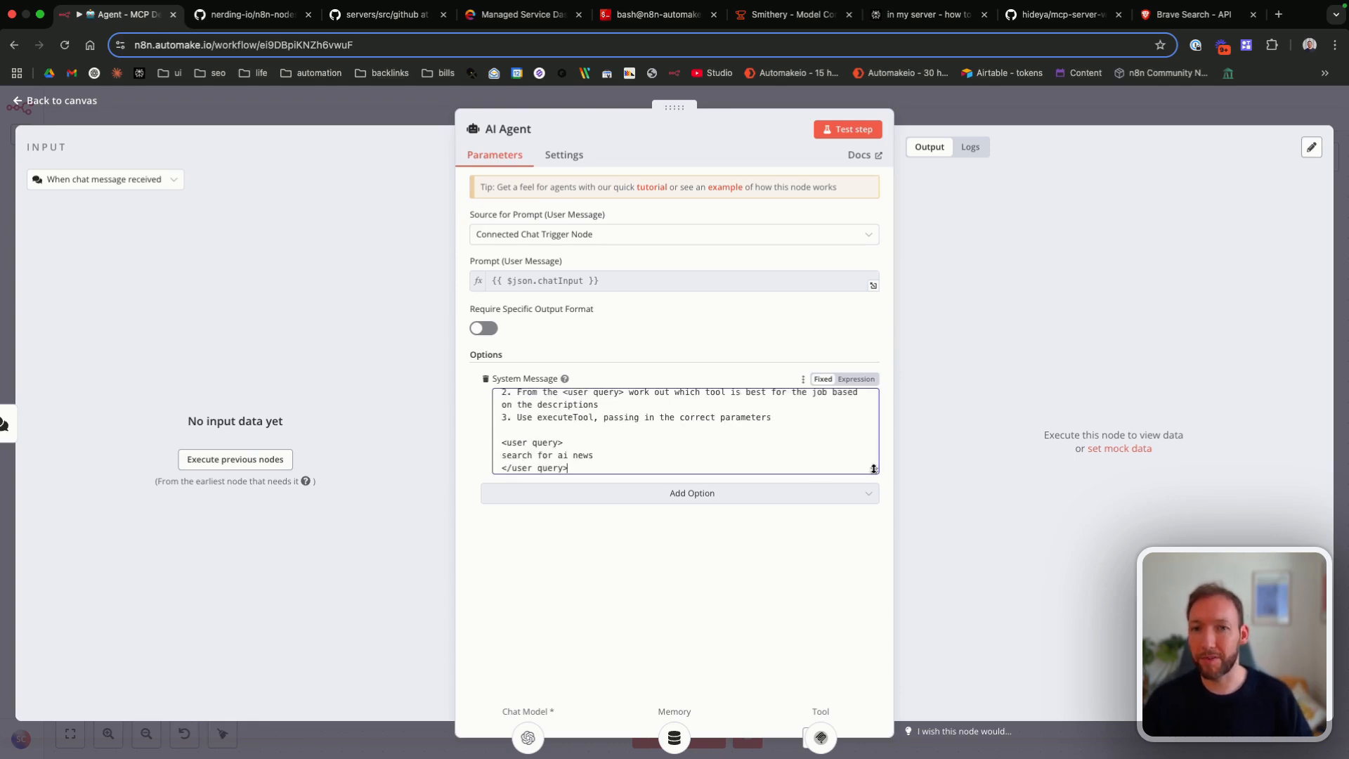
{"action": "scroll", "coordinate": [814, 409], "scroll_direction": "up", "scroll_amount": 1}
{"action": "left_click", "coordinate": [853, 380]}
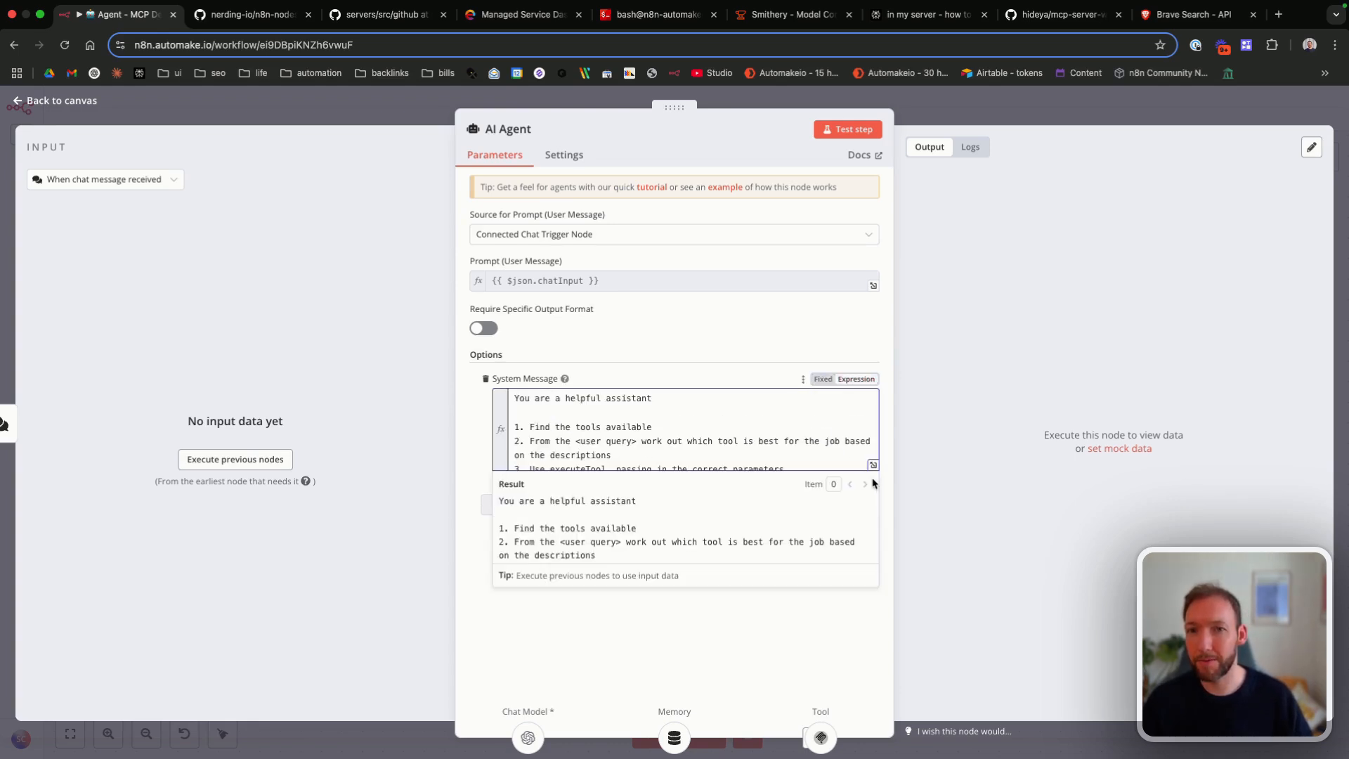
Step: Examine the AI Agent's full system message in the enlarged expression editor and return to the canvas
{"action": "left_click", "coordinate": [872, 465]}
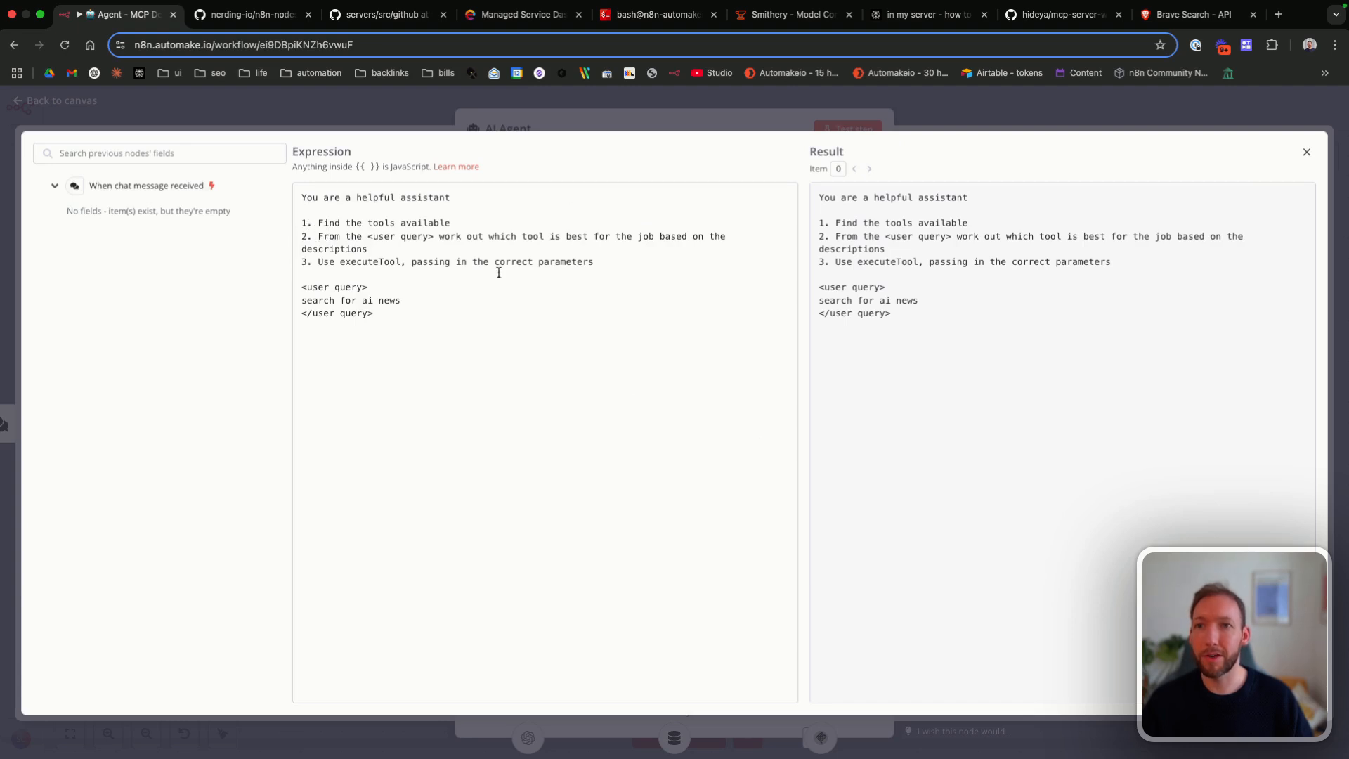
{"action": "left_click_drag", "start_coordinate": [478, 243], "coordinate": [619, 244]}
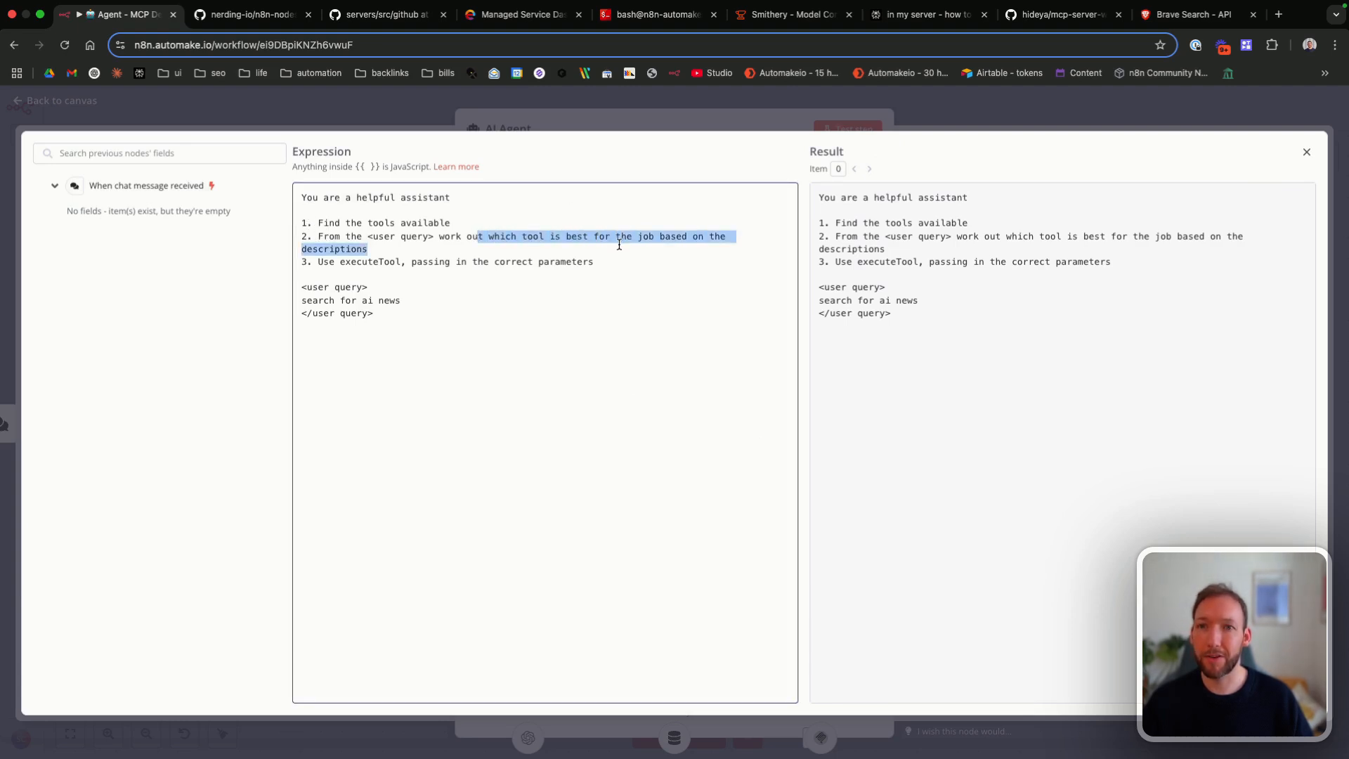
{"action": "key", "text": "Right"}
{"action": "left_click_drag", "start_coordinate": [342, 262], "coordinate": [482, 265]}
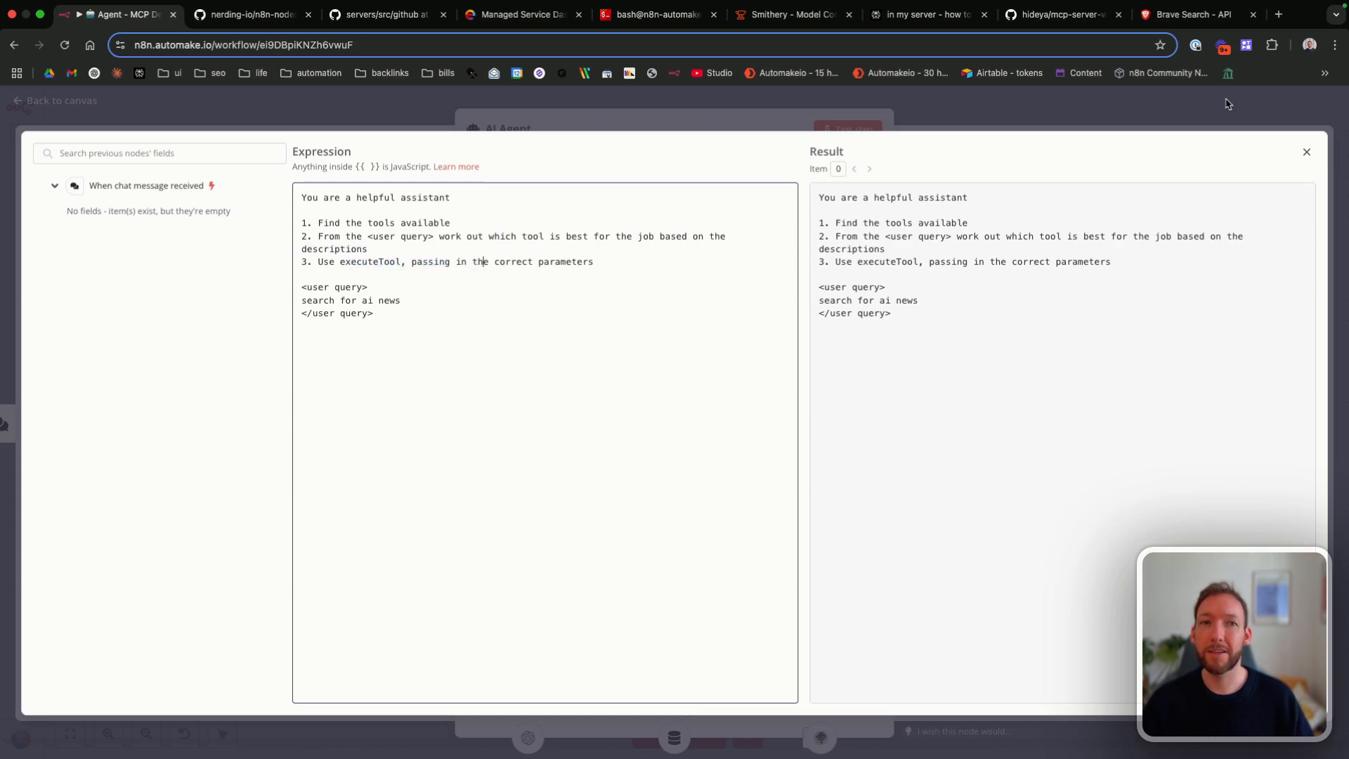
{"action": "left_click", "coordinate": [1307, 151]}
{"action": "left_click", "coordinate": [62, 101]}
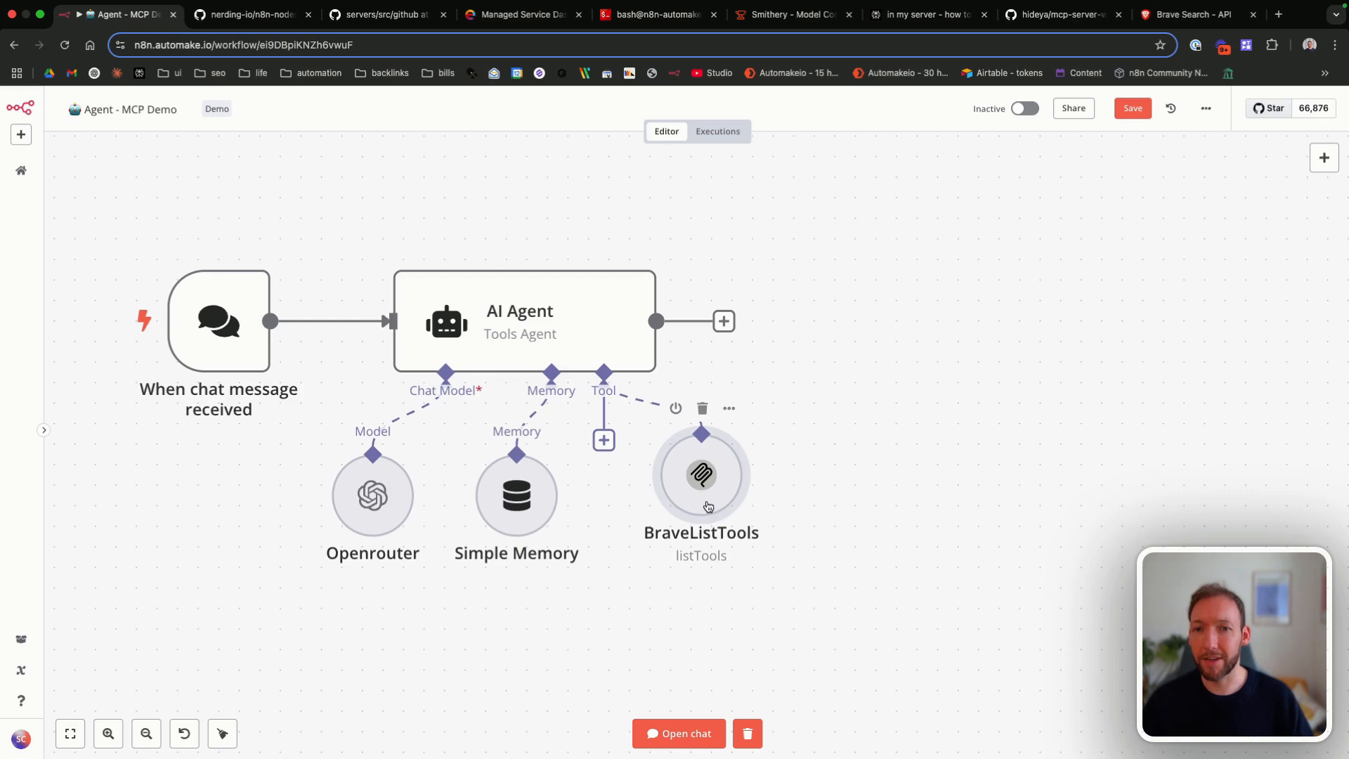
Step: Align the BraveListTools node with the other sub-nodes and save the workflow
{"action": "left_click_drag", "start_coordinate": [709, 507], "coordinate": [707, 514]}
{"action": "left_click", "coordinate": [1139, 107]}
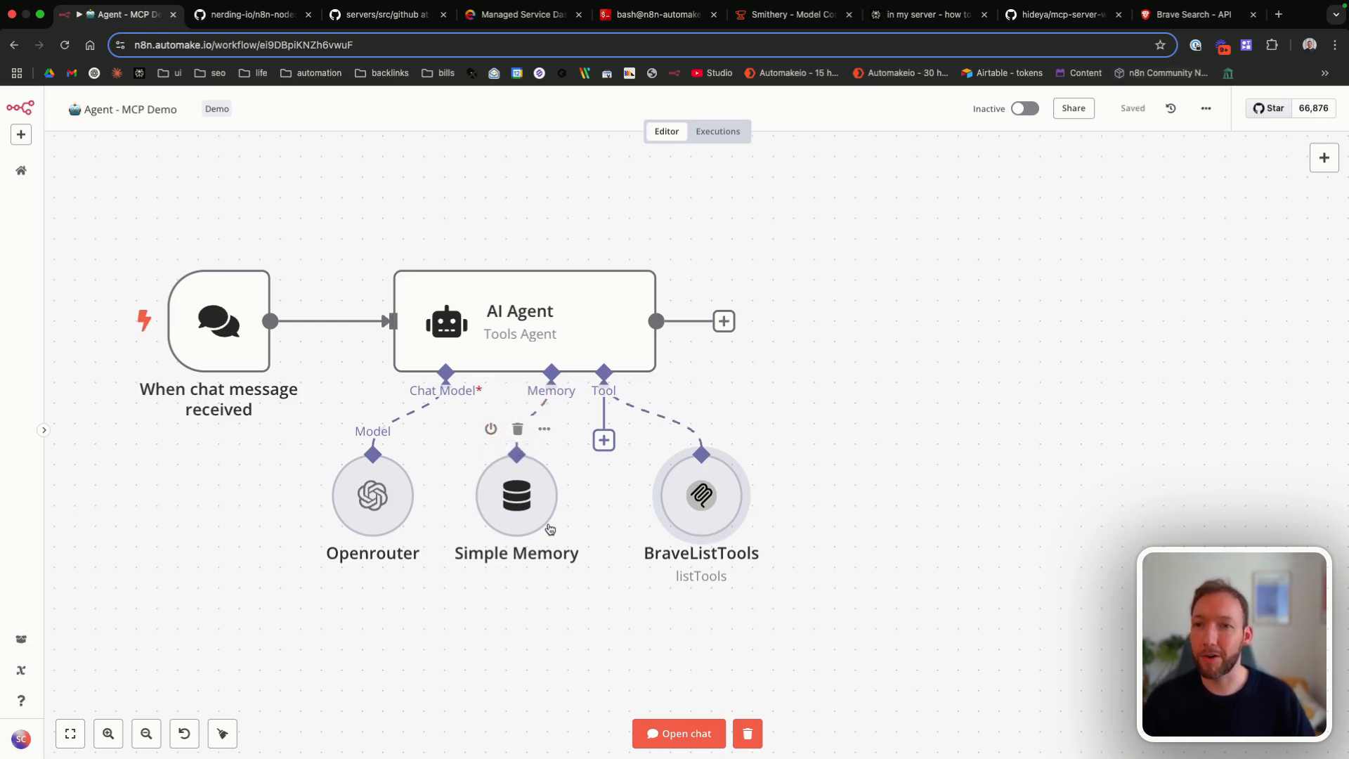
Step: Attach a second MCP Client Tool to the AI Agent with the Execute Tool operation and let the model define its tool parameters
{"action": "left_click", "coordinate": [604, 440]}
{"action": "type", "text": "mcp"}
{"action": "left_click", "coordinate": [1138, 238]}
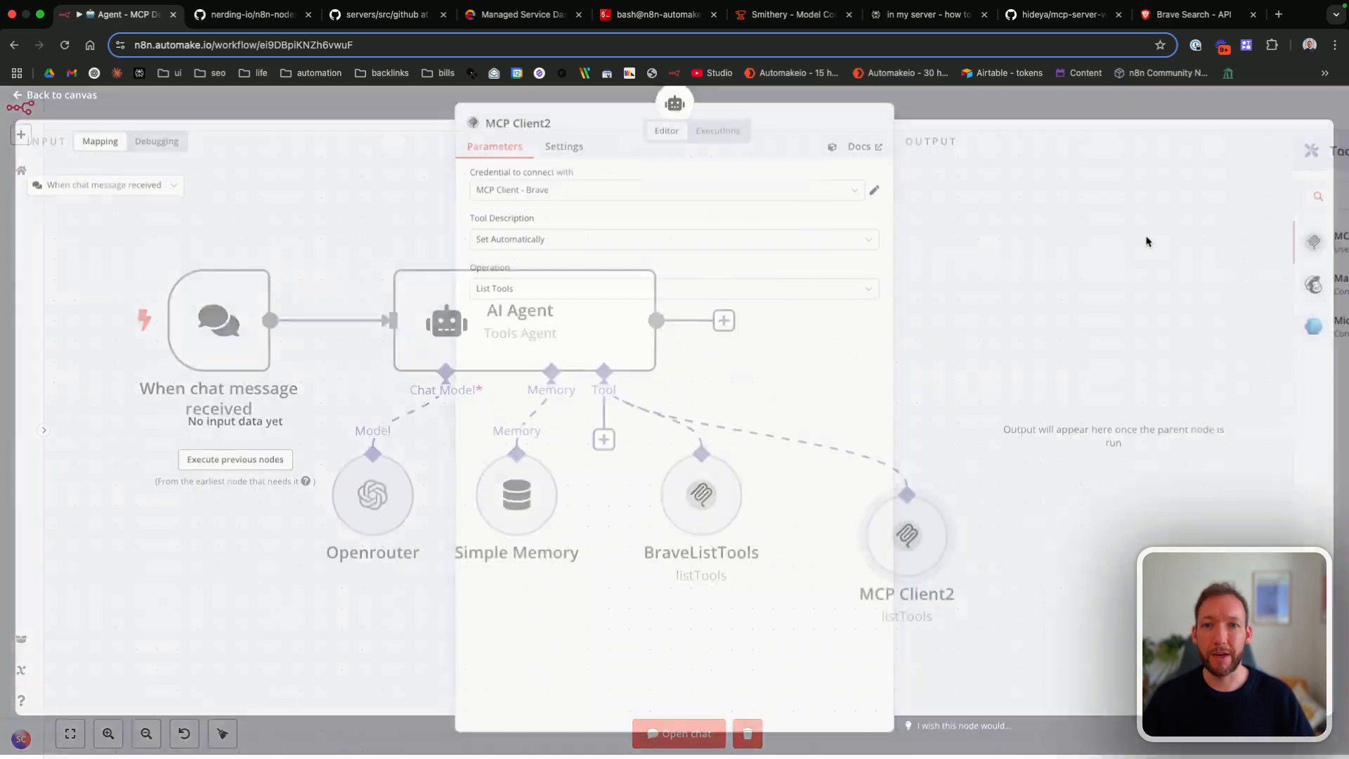
{"action": "left_click", "coordinate": [508, 294]}
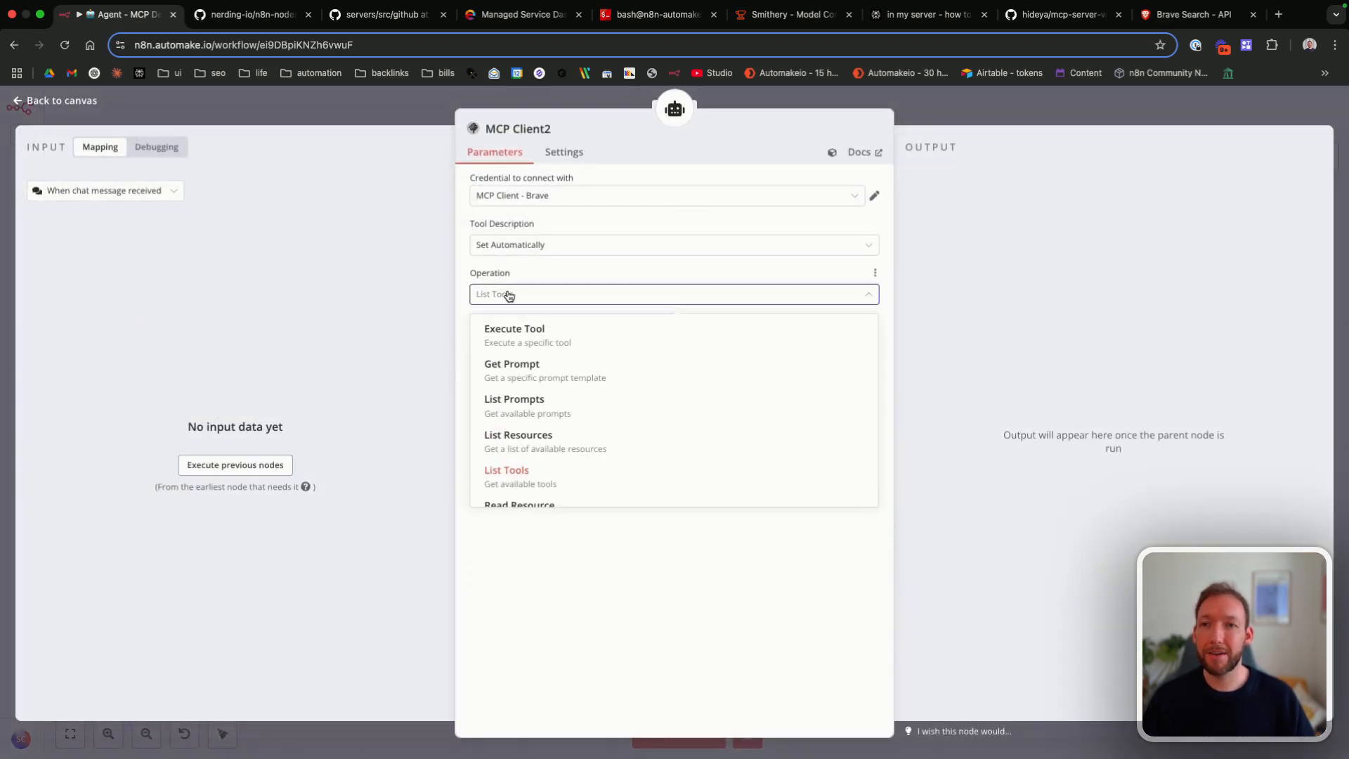
{"action": "scroll", "coordinate": [537, 458], "scroll_direction": "down", "scroll_amount": 1}
{"action": "scroll", "coordinate": [536, 457], "scroll_direction": "up", "scroll_amount": 1}
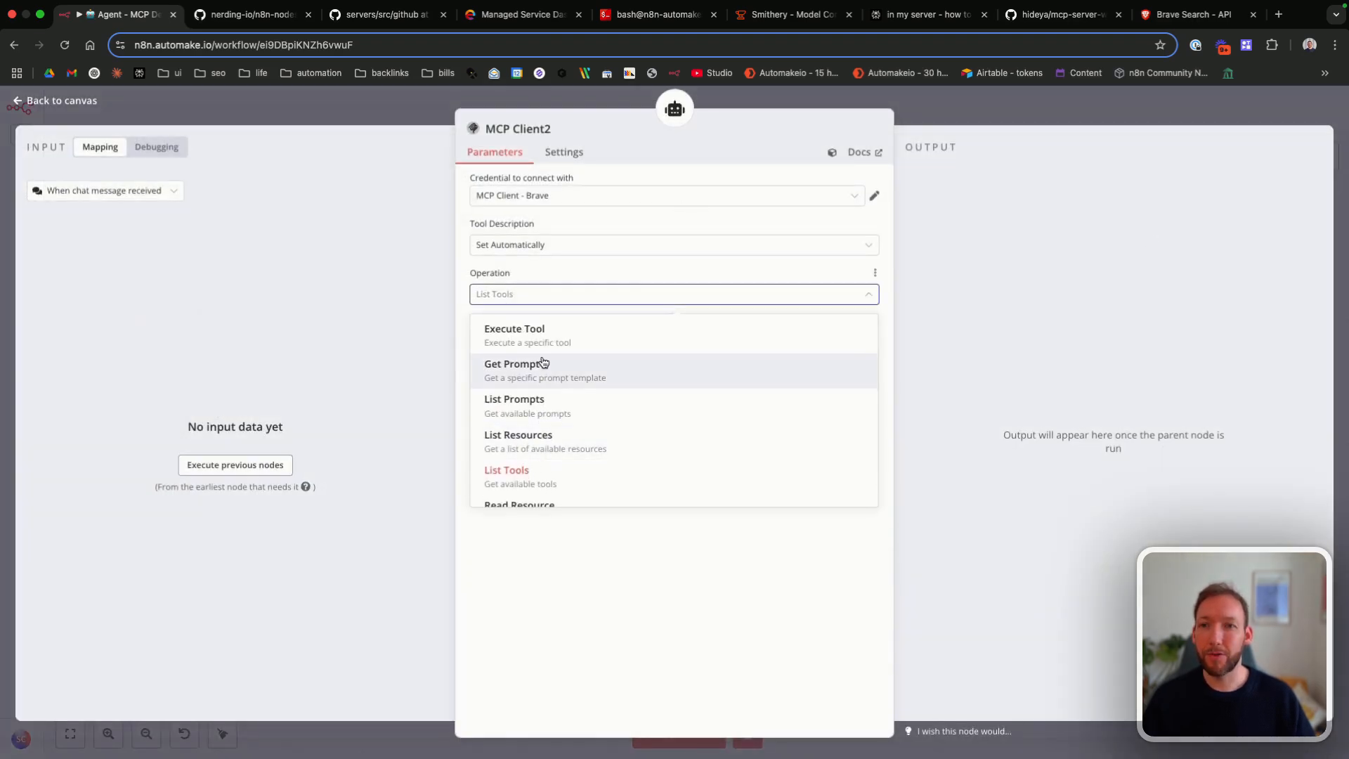
{"action": "left_click", "coordinate": [520, 331]}
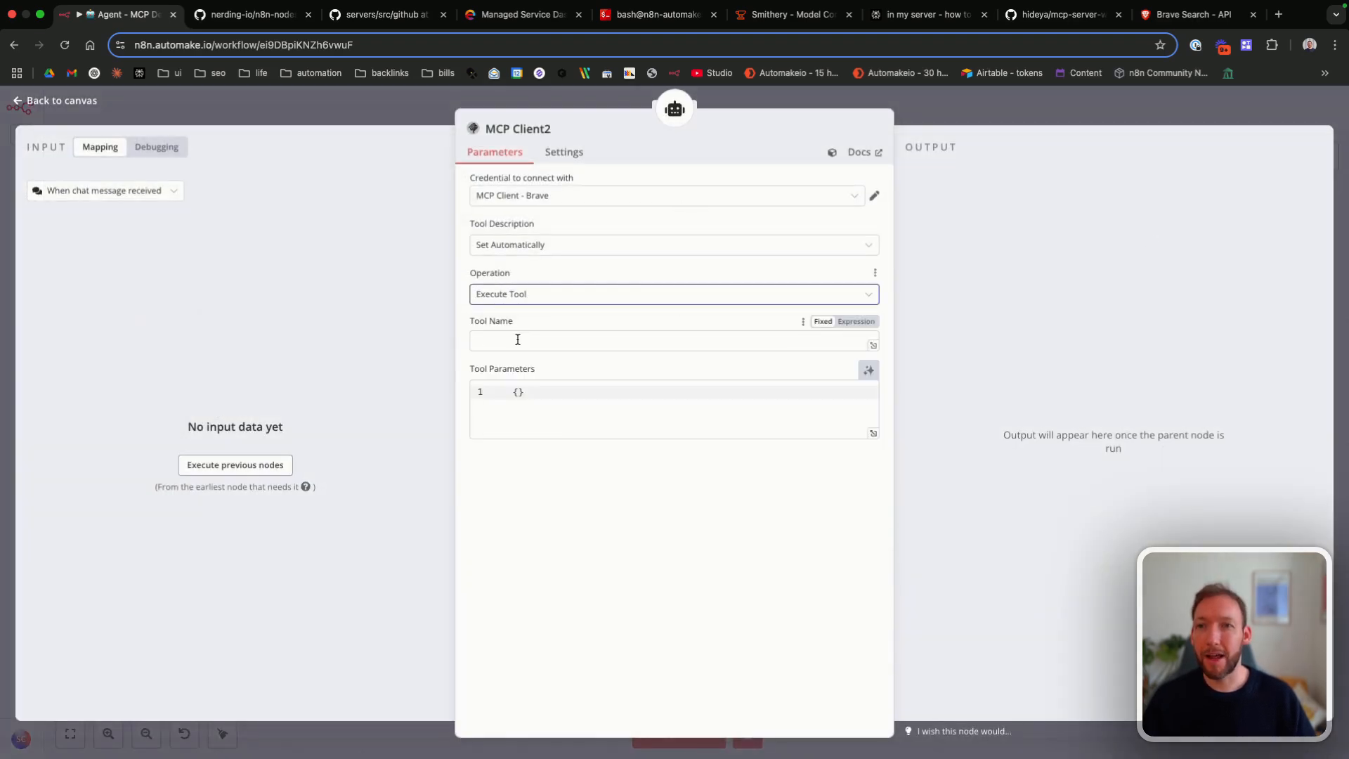
{"action": "left_click", "coordinate": [868, 372]}
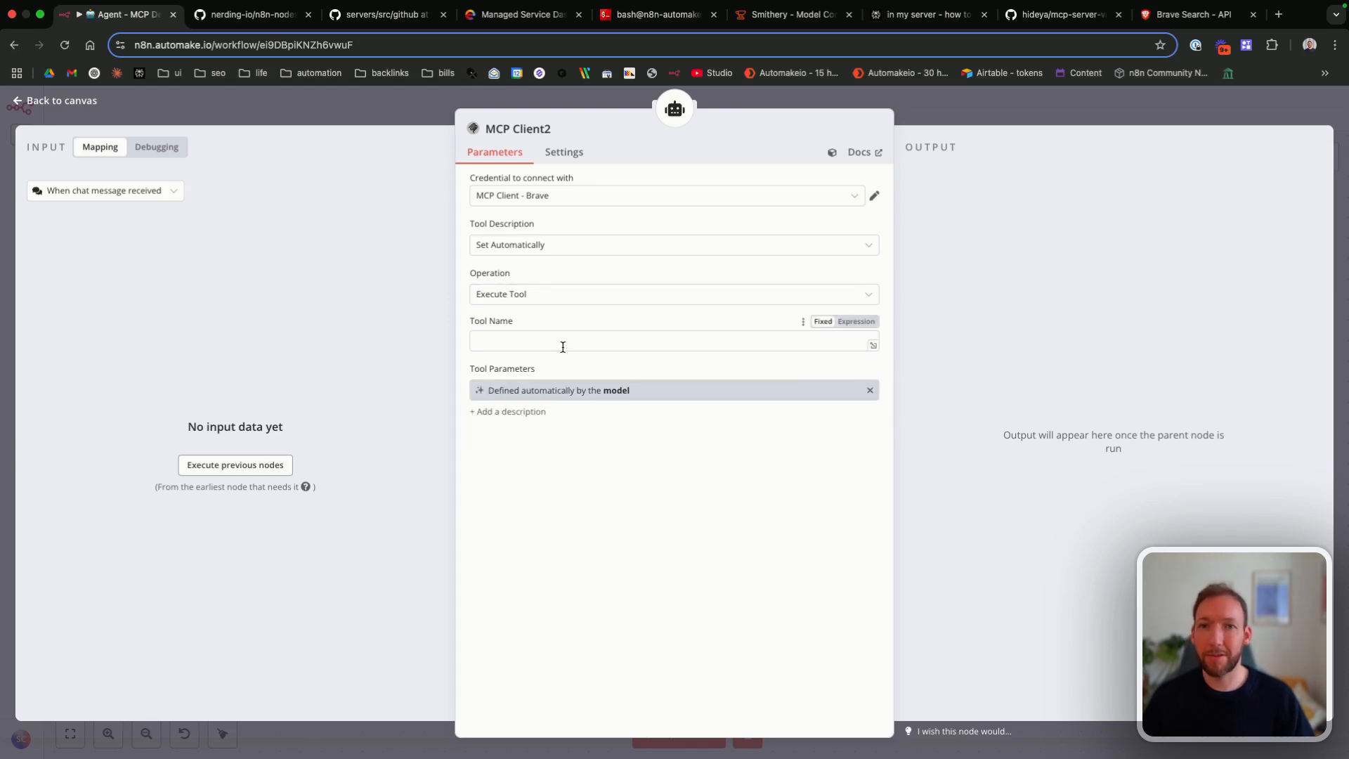
Step: Set the Tool Name to the expression {{ $fromAI('tool', 'selected tool to execute') }} and return to the canvas
{"action": "left_click", "coordinate": [856, 322]}
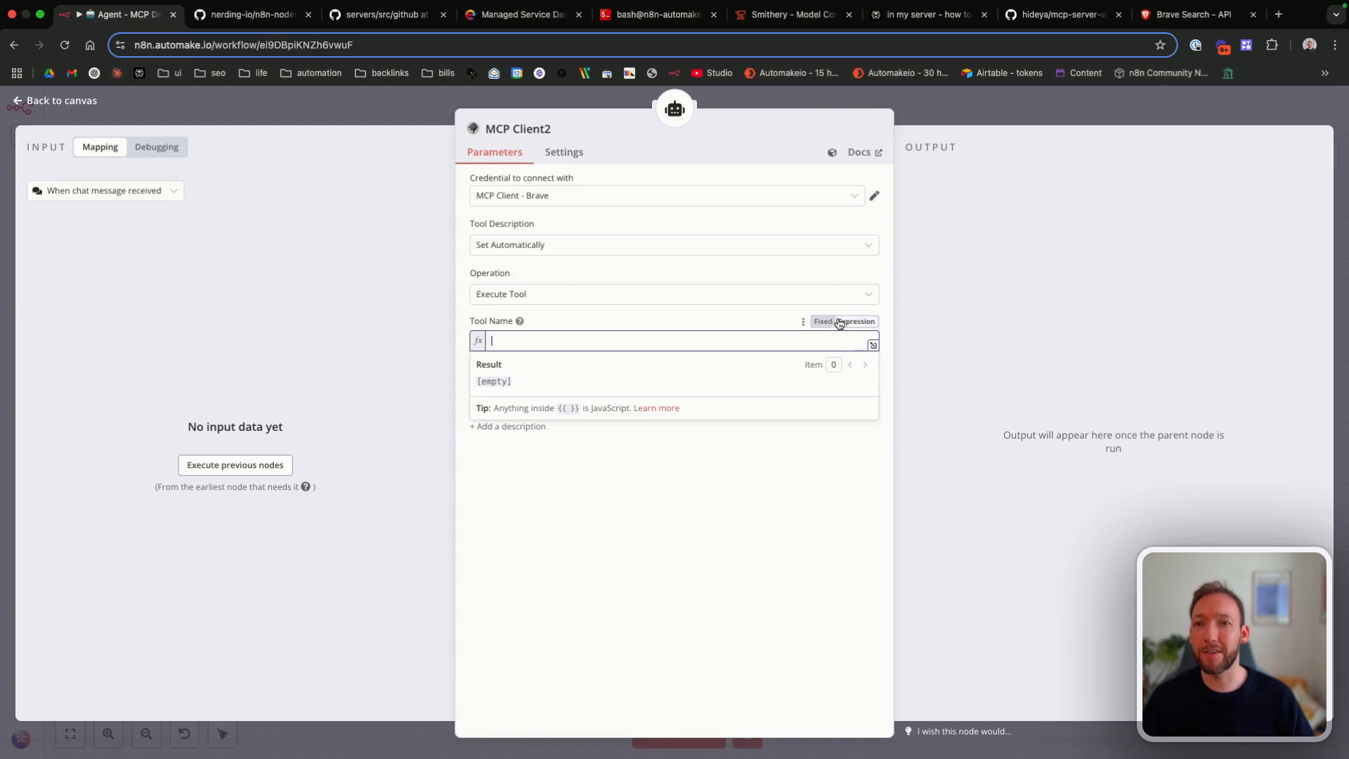
{"action": "type", "text": "{{"}
{"action": "key", "text": "Up"}
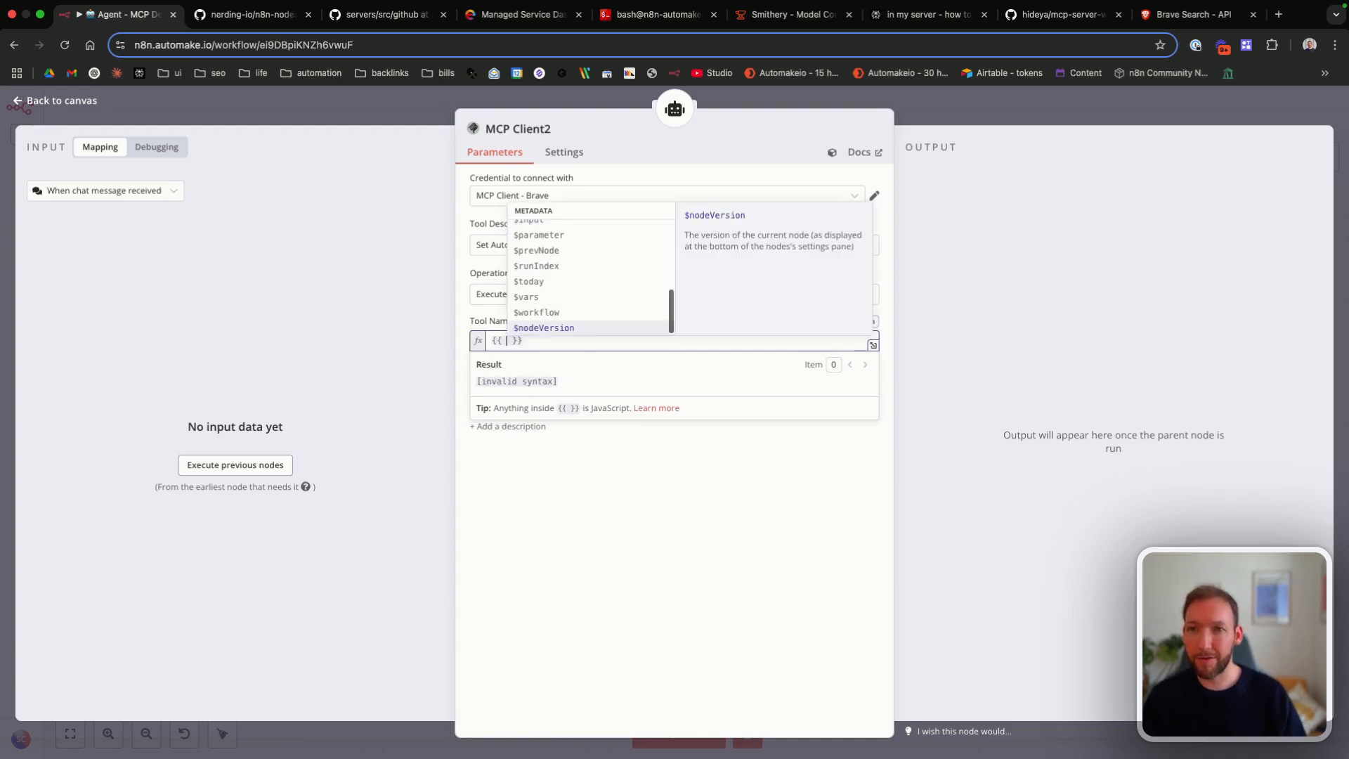
{"action": "key", "text": "Return"}
{"action": "type", "text": "'tool', 'selected tool to executee'"}
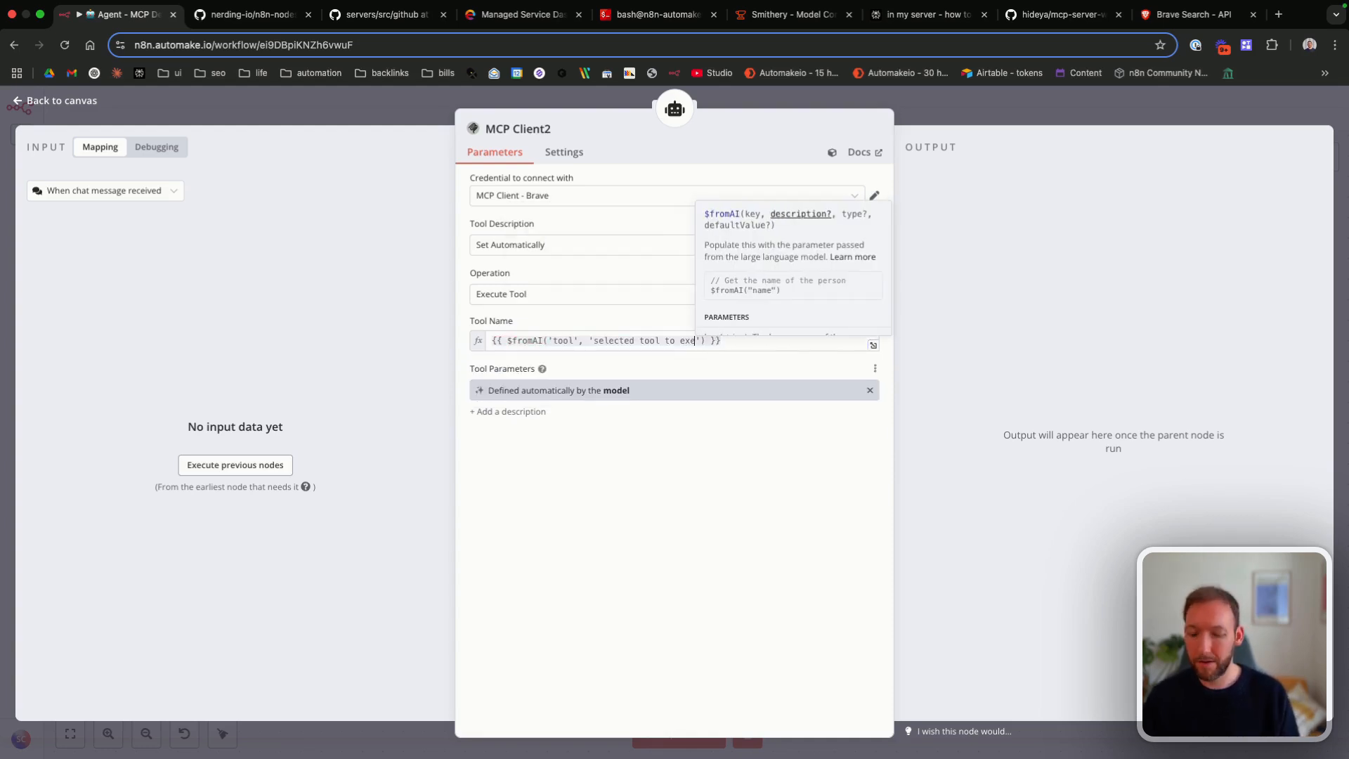
{"action": "key", "text": "Escape"}
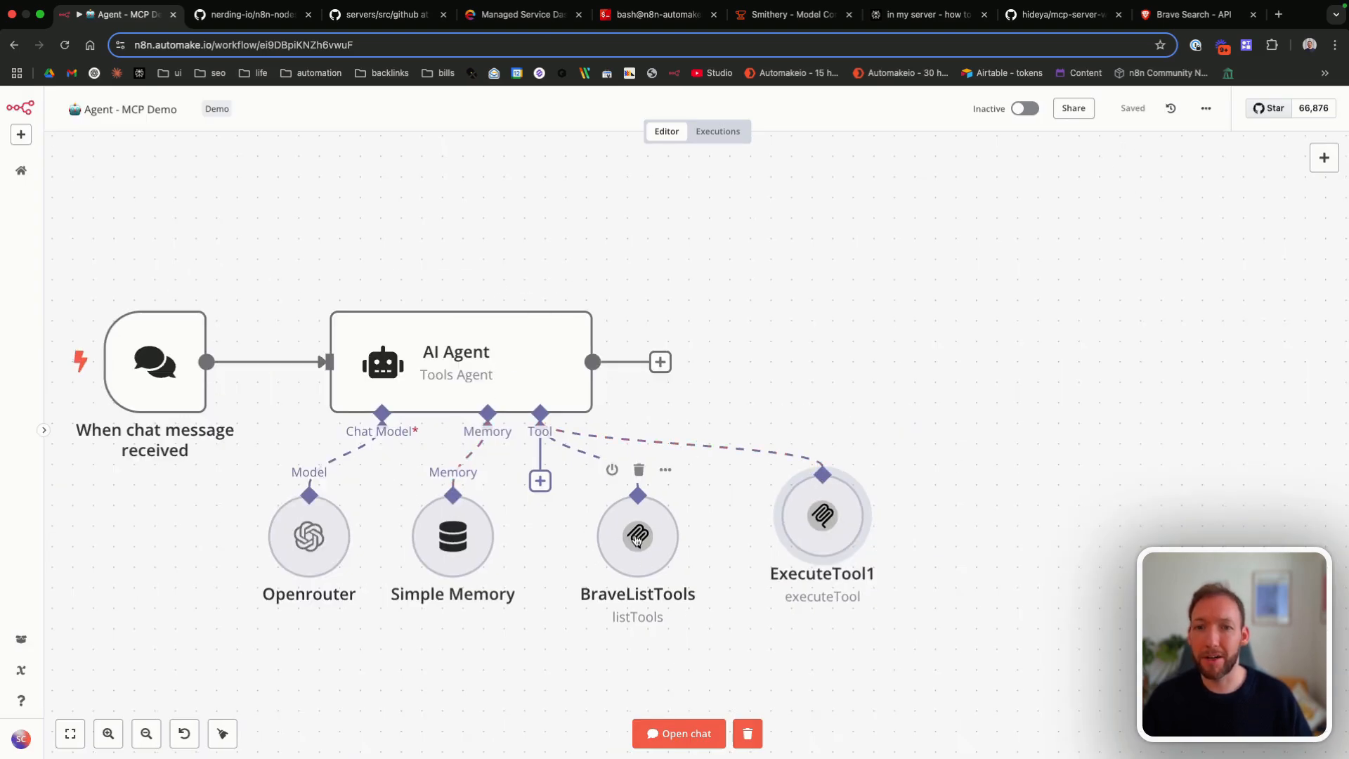
Step: Align the ExecuteTool1 node with the other sub-nodes and remove the text after the third instruction in the AI Agent's system message
{"action": "left_click_drag", "start_coordinate": [819, 516], "coordinate": [818, 535]}
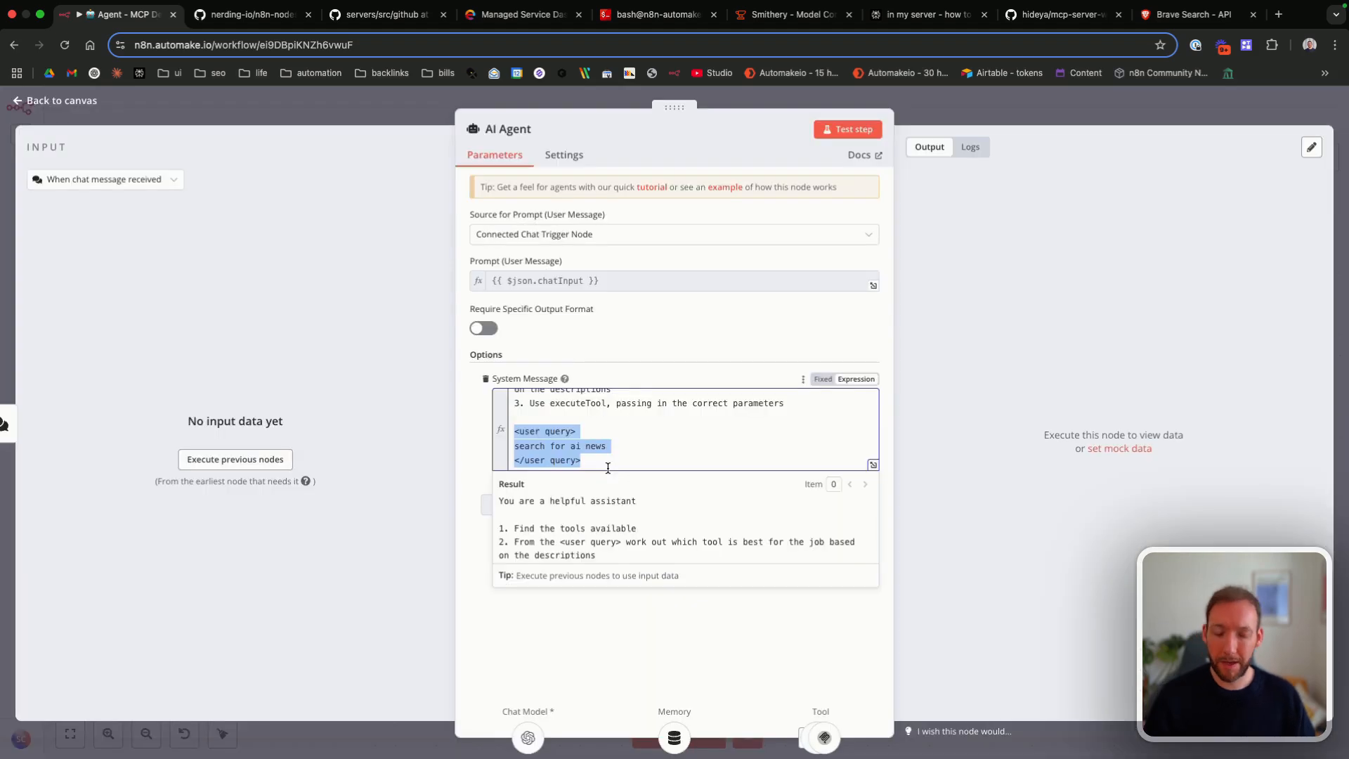
{"action": "key", "text": "BackSpace"}
{"action": "key", "text": "BackSpace"}
{"action": "key", "text": "BackSpace"}
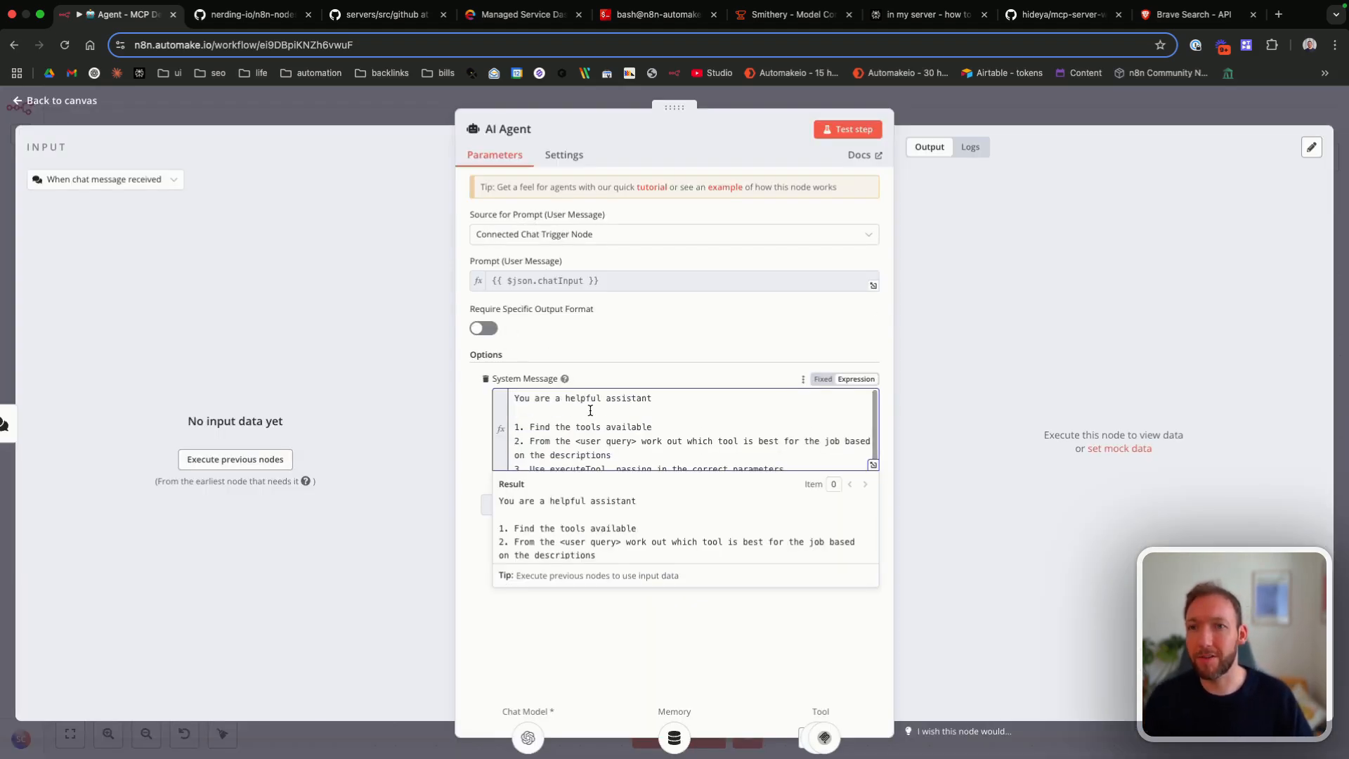
{"action": "left_click", "coordinate": [75, 104]}
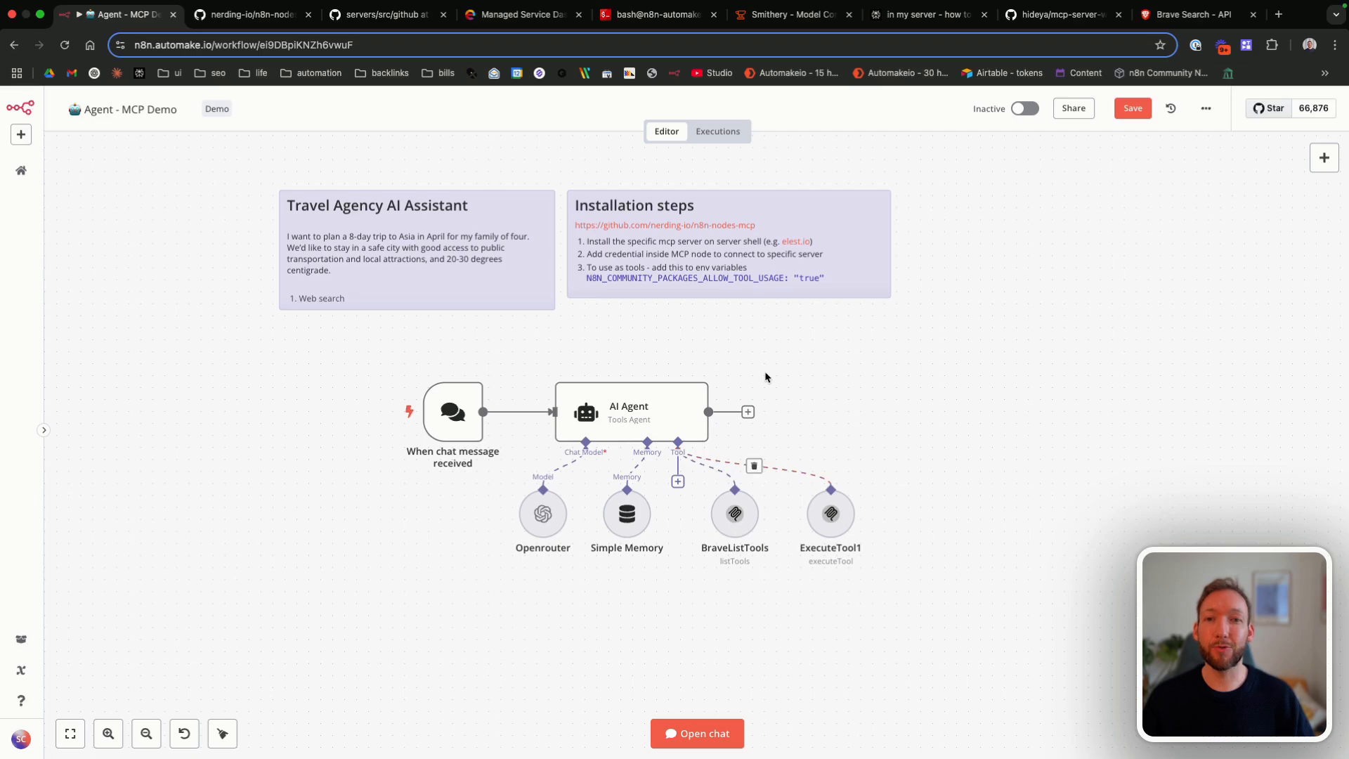
Step: Select the N8N_COMMUNITY_PACKAGES_ALLOW_TOOL_USAGE: "true" setting in the Installation steps note
{"action": "double_click", "coordinate": [648, 274]}
{"action": "left_click_drag", "start_coordinate": [829, 274], "coordinate": [745, 275]}
{"action": "left_click_drag", "start_coordinate": [587, 273], "coordinate": [820, 267]}
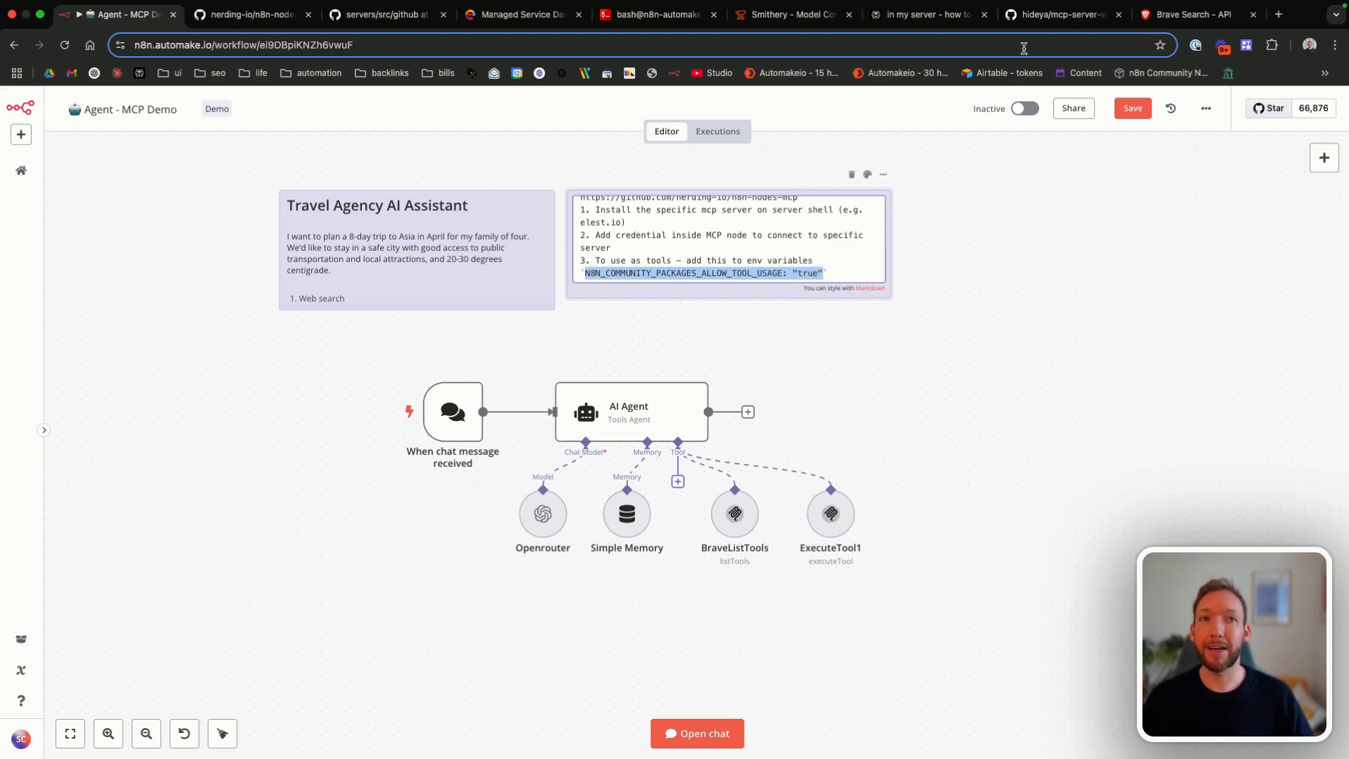
Step: Switch to the Elestio dashboard, open the n8n service's Docker Compose config and locate the N8N_COMMUNITY_PACKAGES_ALLOW_TOOL_USAGE variable
{"action": "left_click", "coordinate": [497, 16]}
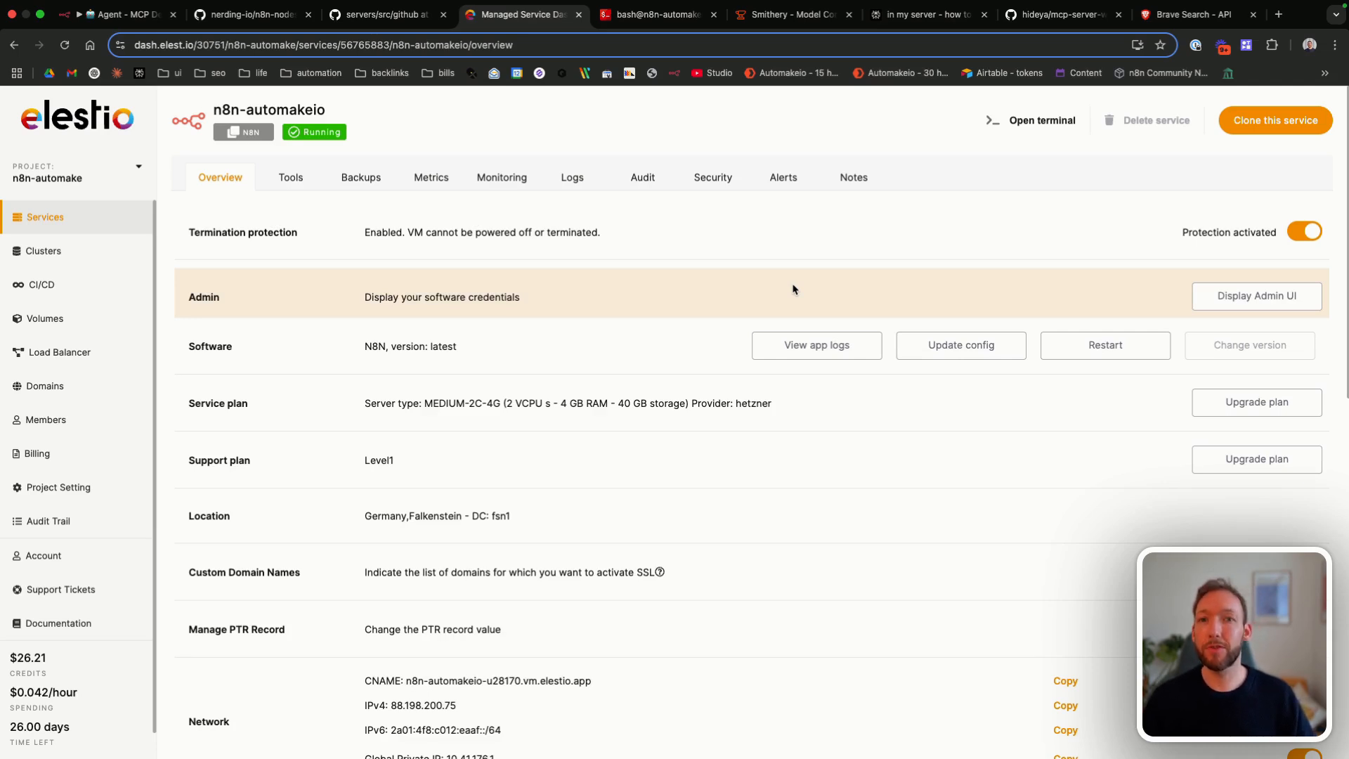
{"action": "left_click", "coordinate": [978, 350]}
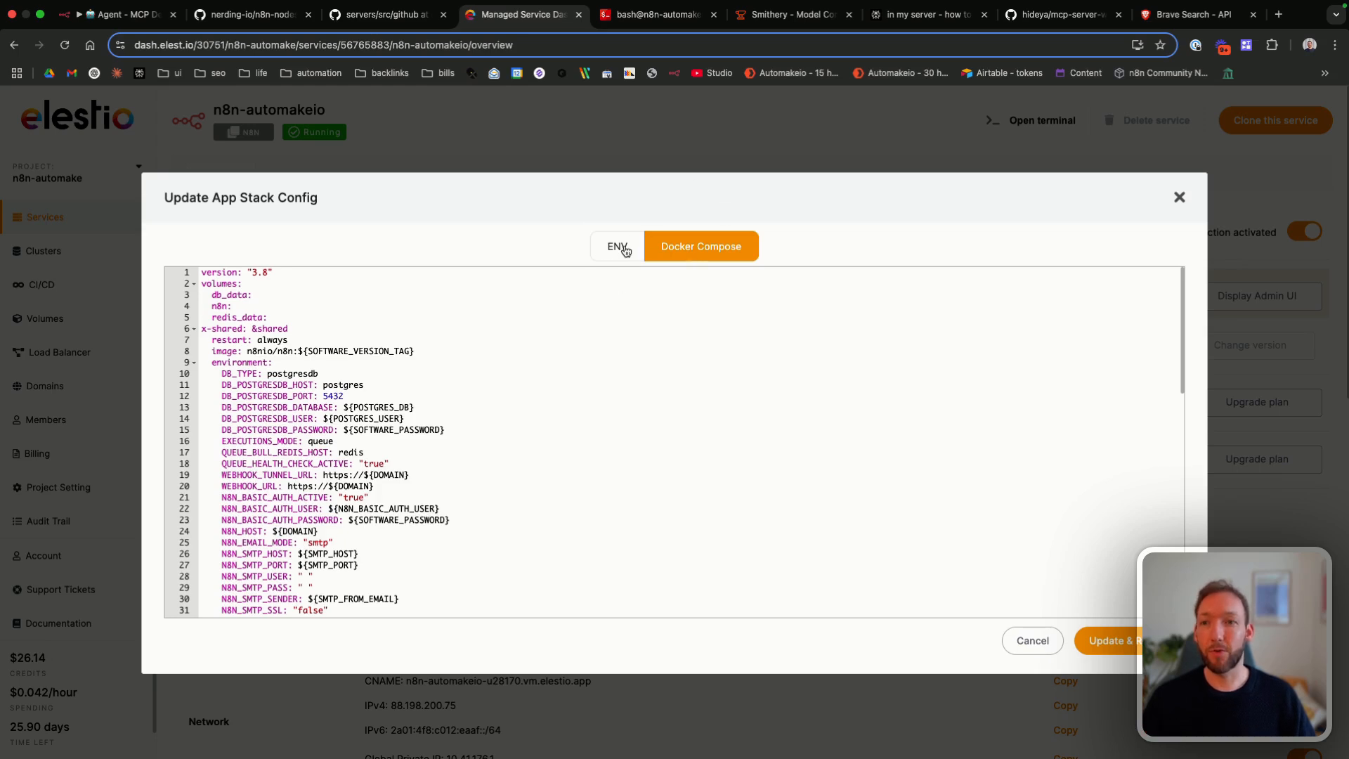
{"action": "scroll", "coordinate": [471, 461], "scroll_direction": "down", "scroll_amount": 5}
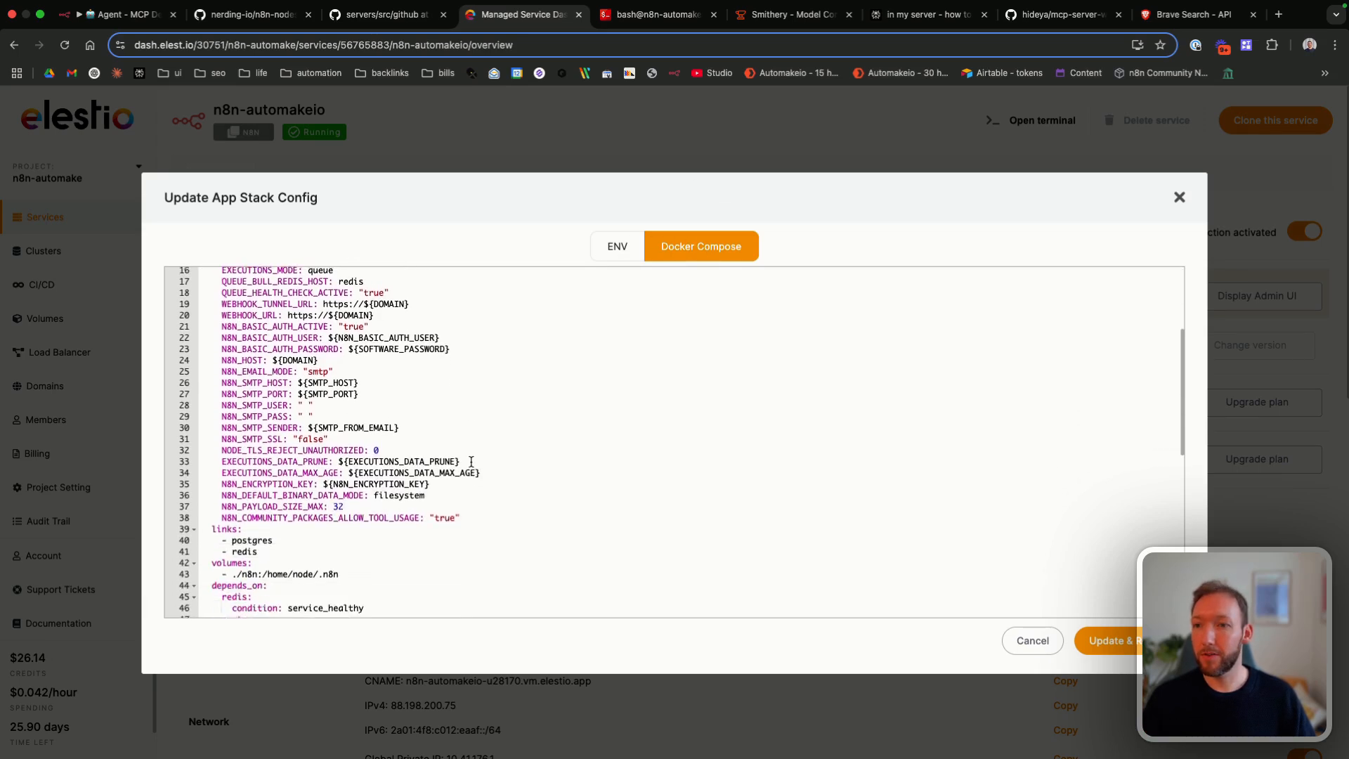
{"action": "left_click", "coordinate": [482, 458]}
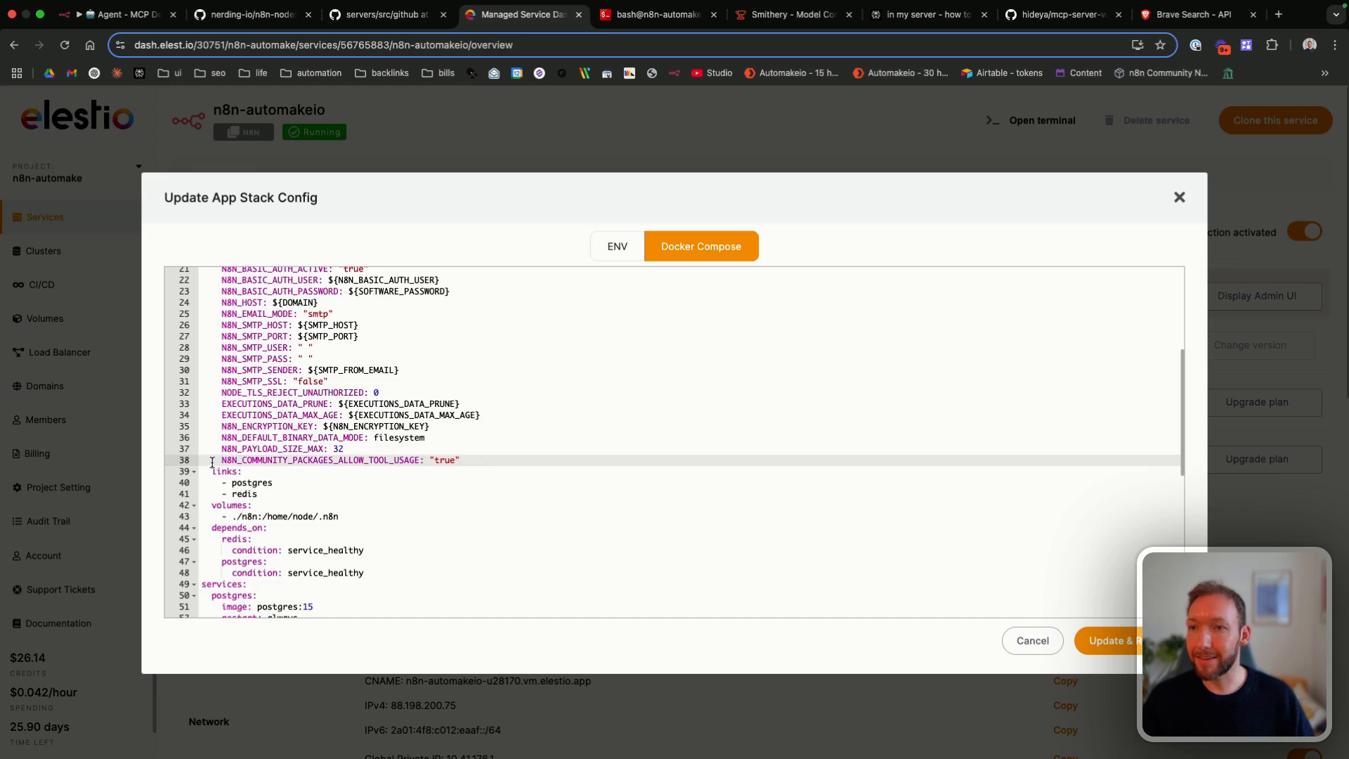
{"action": "left_click_drag", "start_coordinate": [244, 460], "coordinate": [365, 458]}
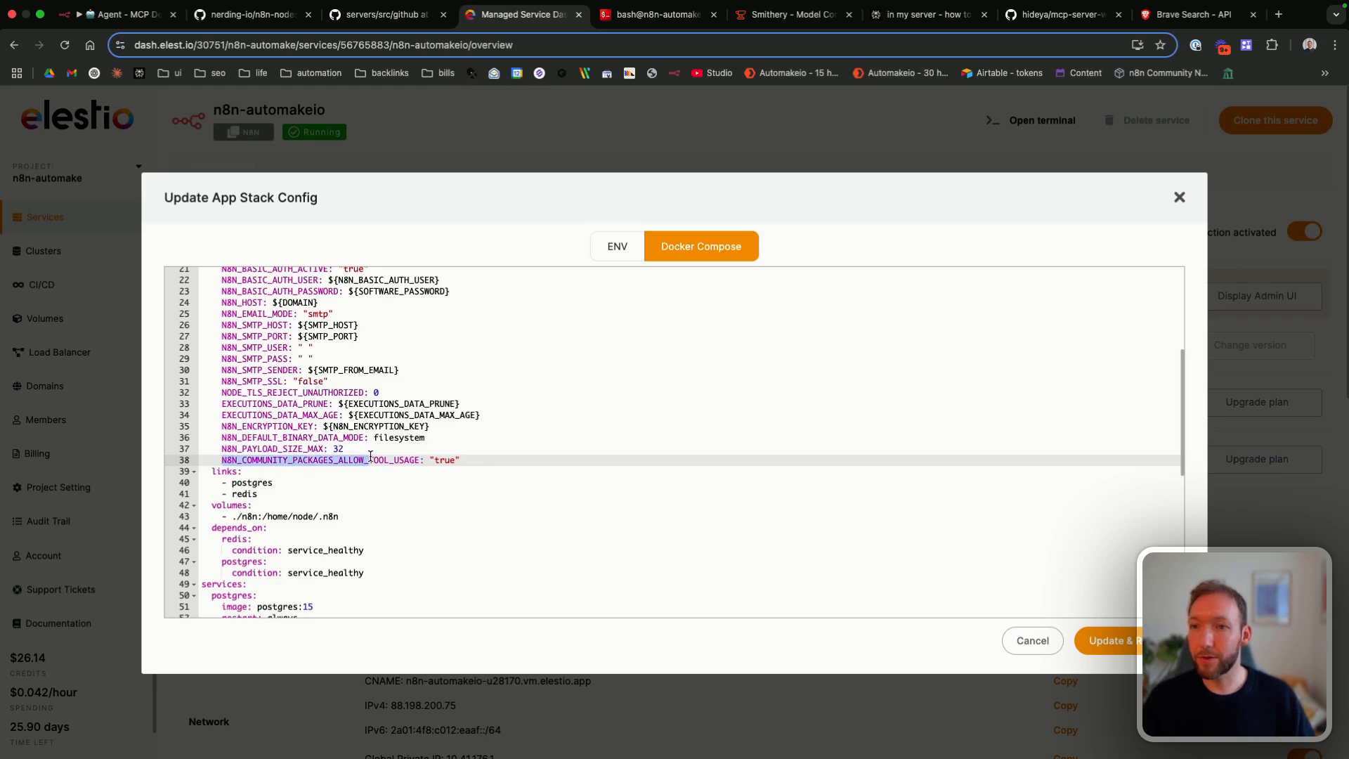
{"action": "left_click_drag", "start_coordinate": [370, 457], "coordinate": [419, 458]}
{"action": "left_click", "coordinate": [420, 459]}
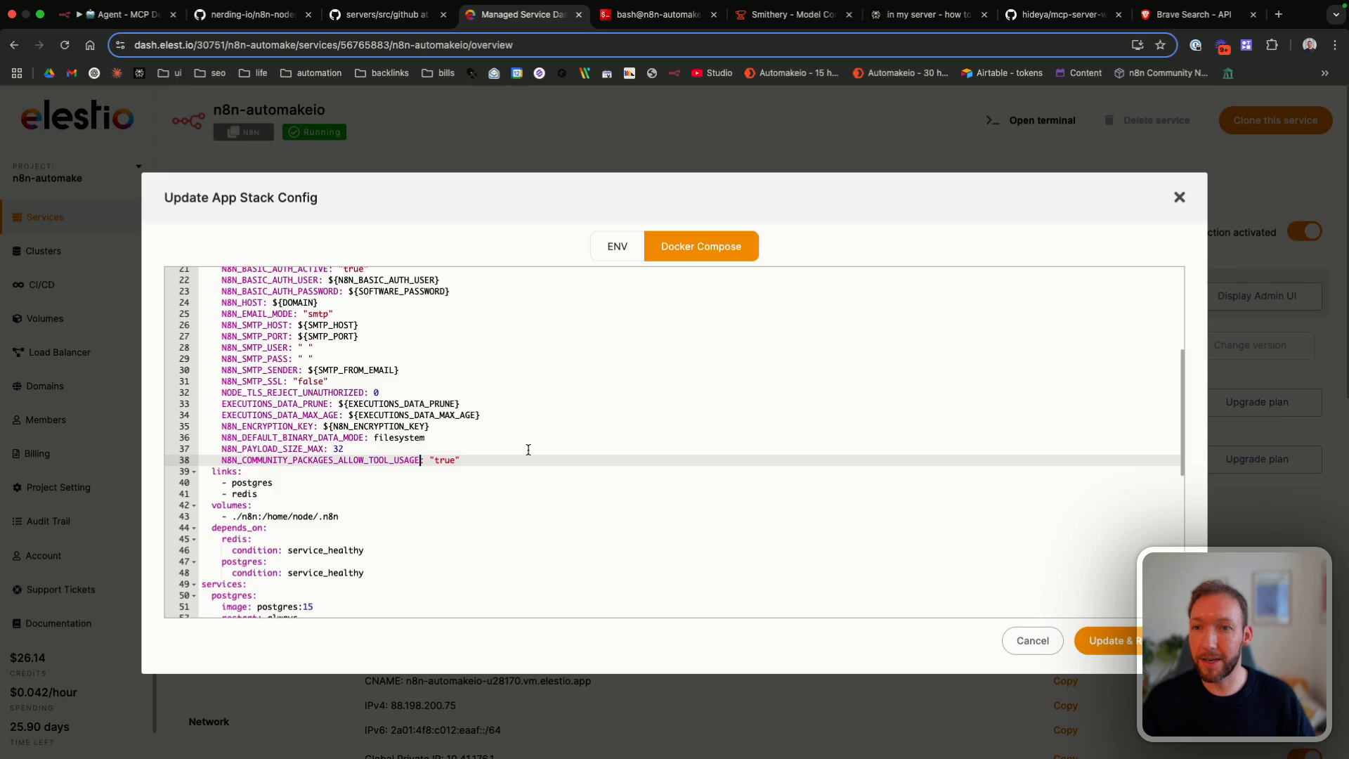
Step: Try a second N8N_COMMUNITY_PACKAGES_ALLOW_TOOL_USAGE line with an equals sign below the existing one, and delete that extra line
{"action": "left_click", "coordinate": [491, 461]}
{"action": "key", "text": "Return"}
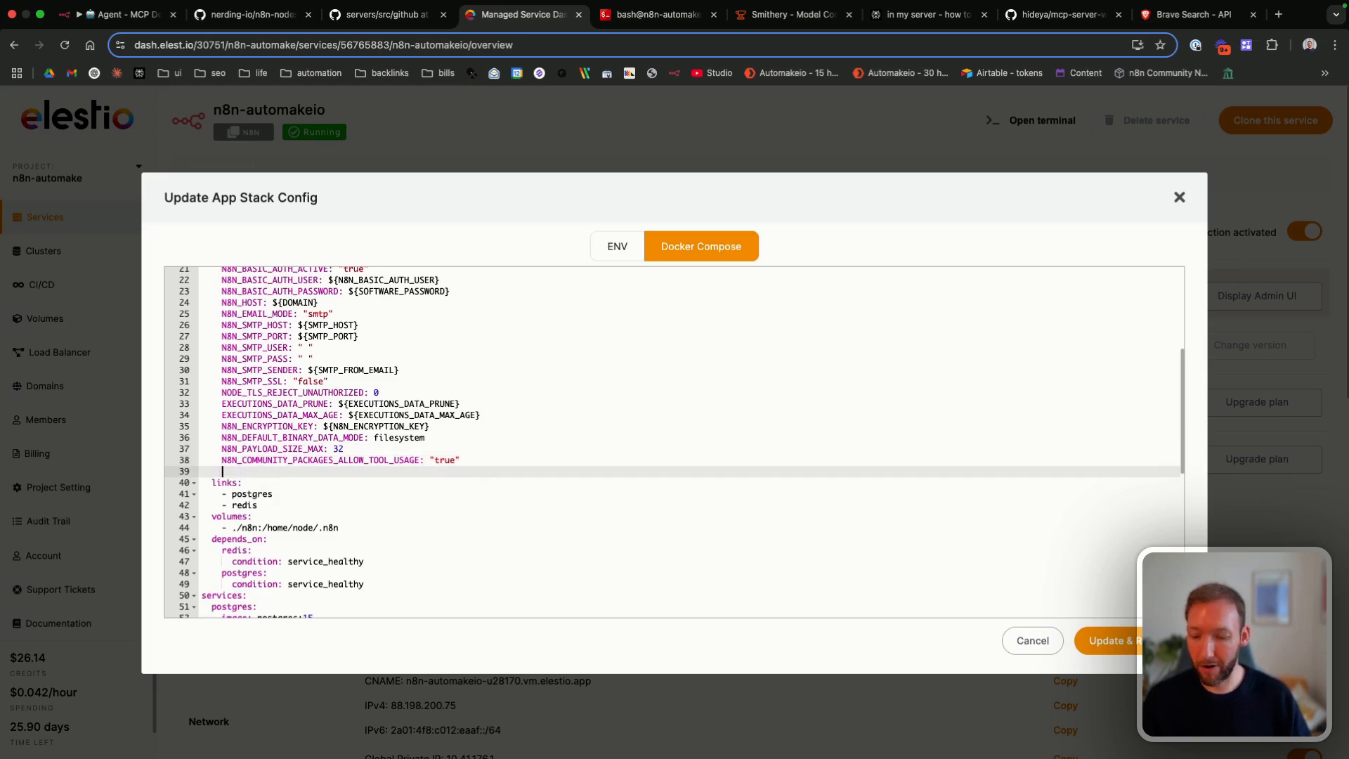
{"action": "type", "text": "N8N_COMMUNITY_PACKAGES_ALLOW_TOOL_USAGE: \"true\""}
{"action": "left_click", "coordinate": [432, 471]}
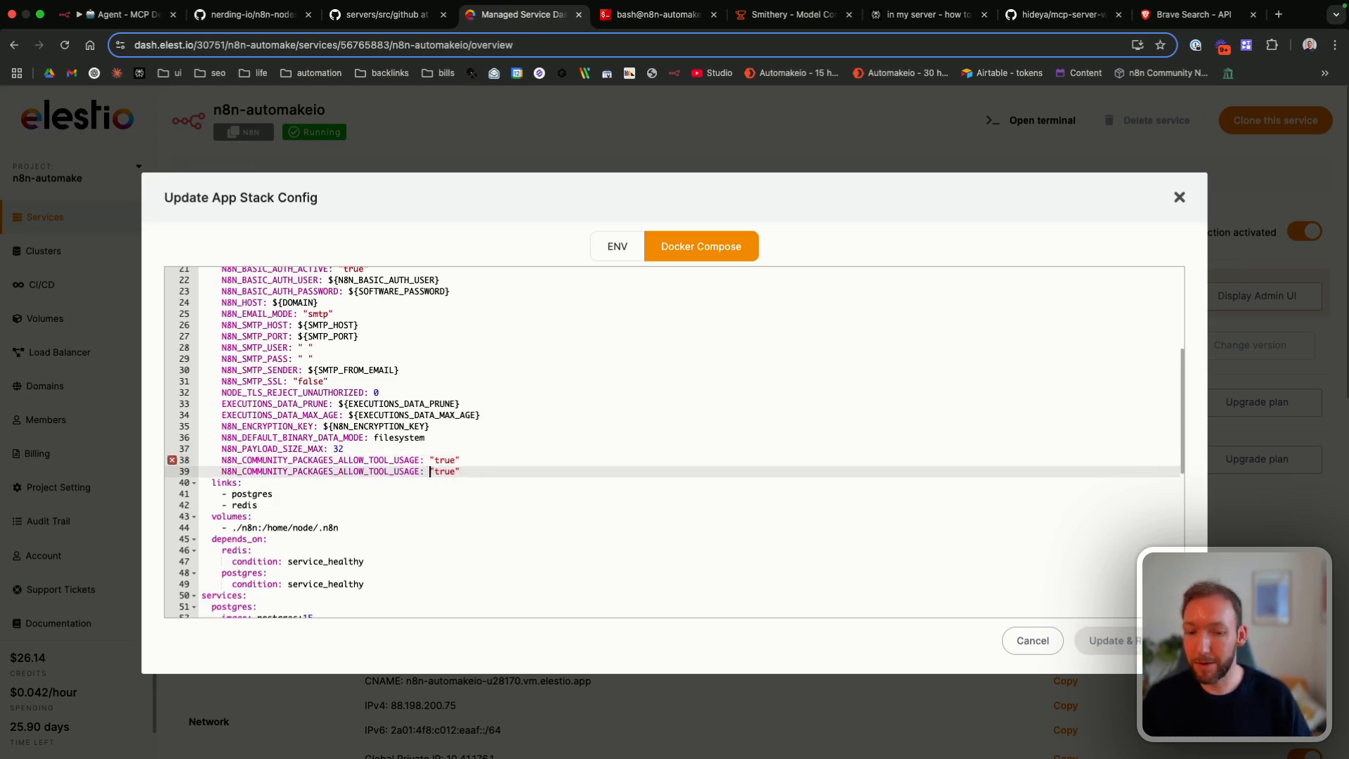
{"action": "key", "text": "BackSpace"}
{"action": "key", "text": "BackSpace"}
{"action": "type", "text": "="}
{"action": "left_click_drag", "start_coordinate": [485, 472], "coordinate": [195, 473]}
{"action": "key", "text": "BackSpace"}
{"action": "key", "text": "BackSpace"}
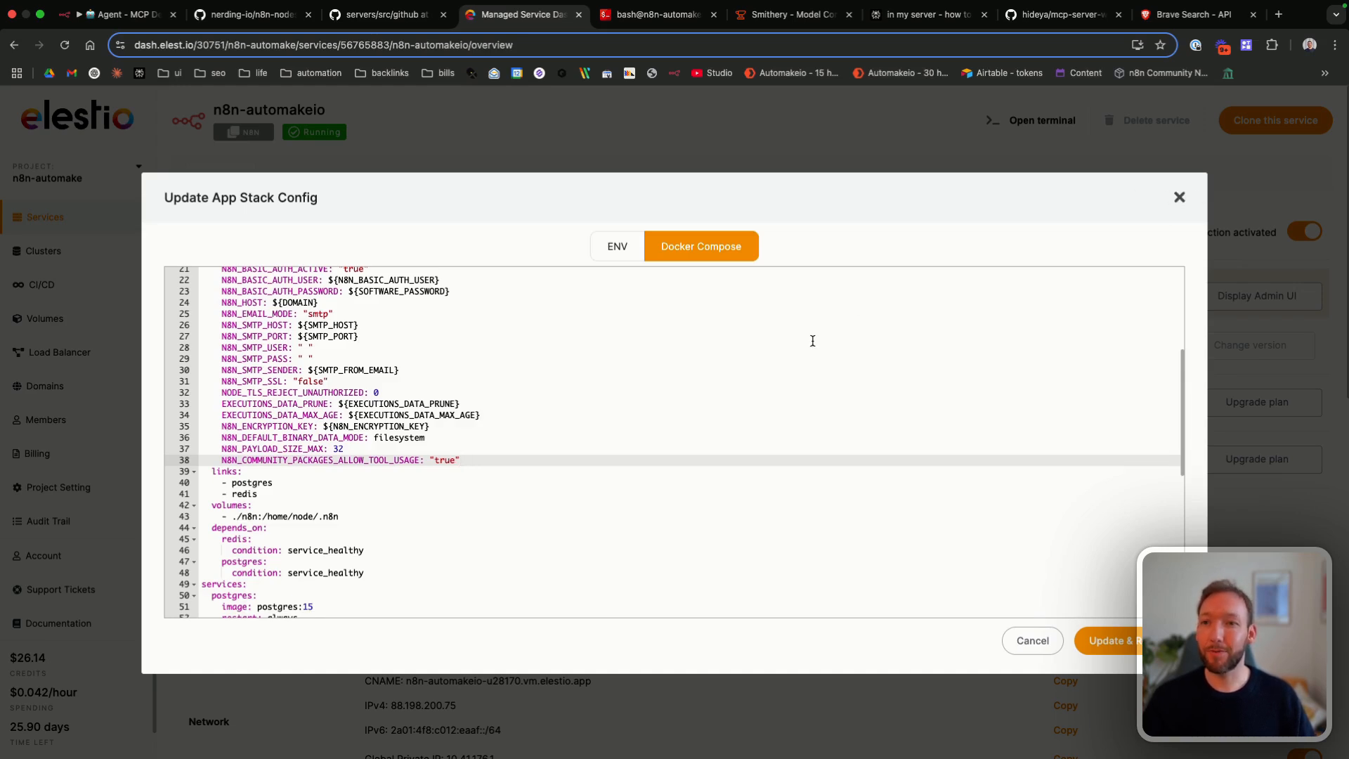
Step: Close the app stack config without updating, switch back to the n8n workflow and save it
{"action": "left_click", "coordinate": [1178, 199]}
{"action": "left_click", "coordinate": [120, 14]}
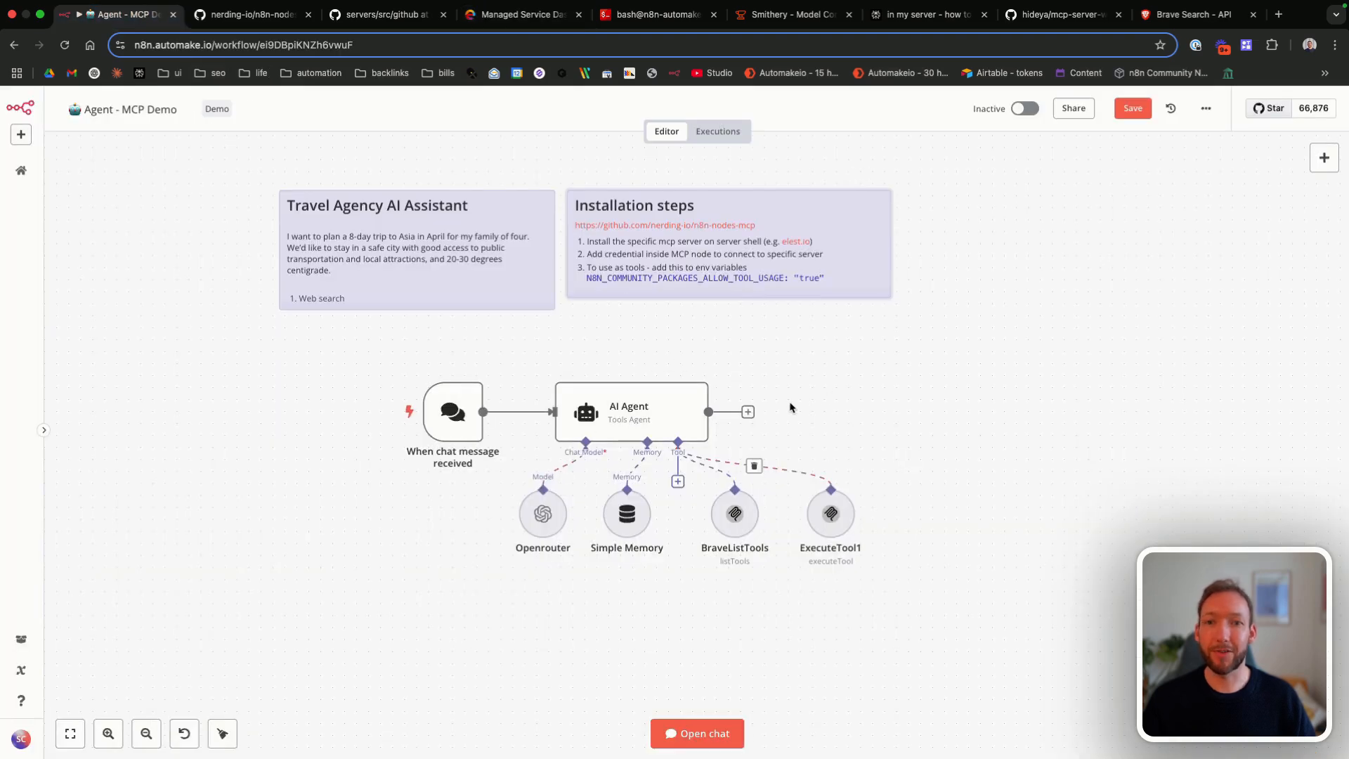
{"action": "left_click", "coordinate": [1129, 110]}
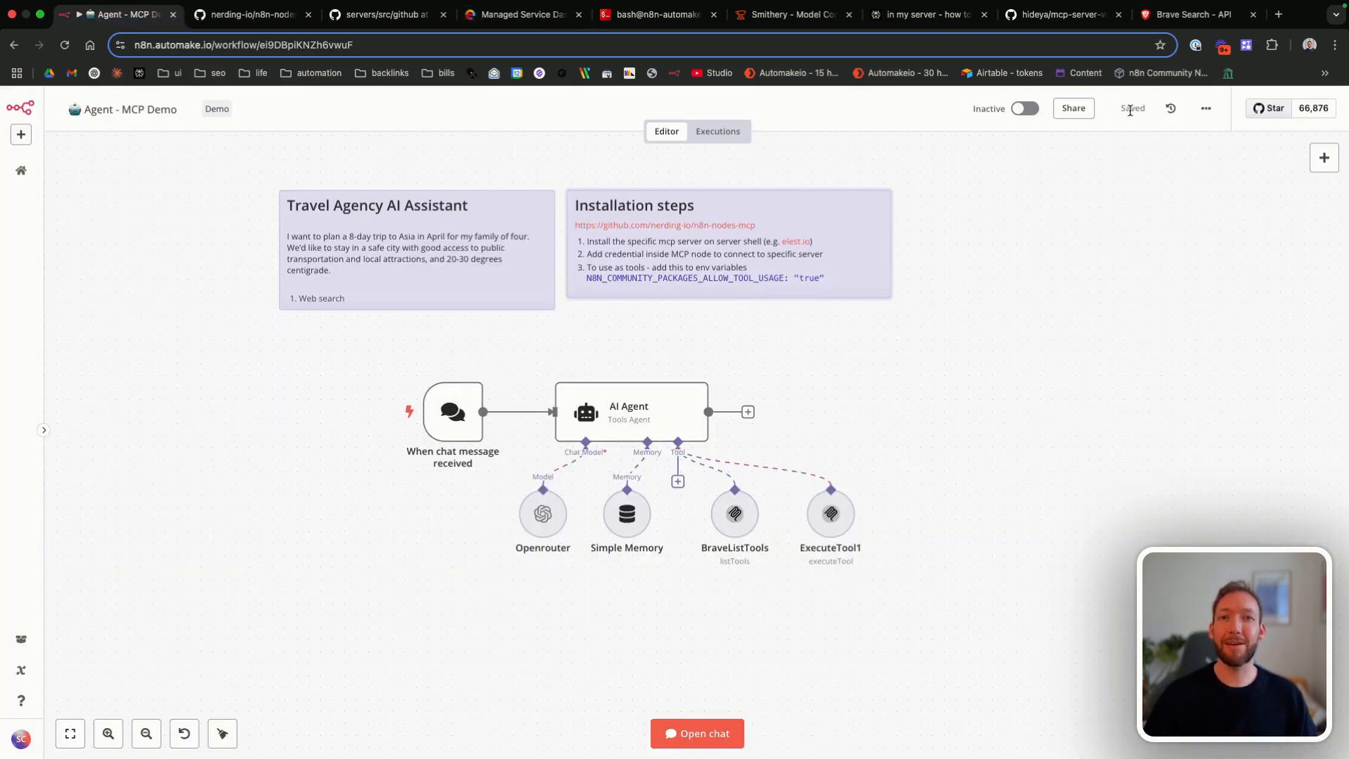
Step: Open the test chat from the chat trigger and send the message "what tools do I have available?"
{"action": "double_click", "coordinate": [454, 412]}
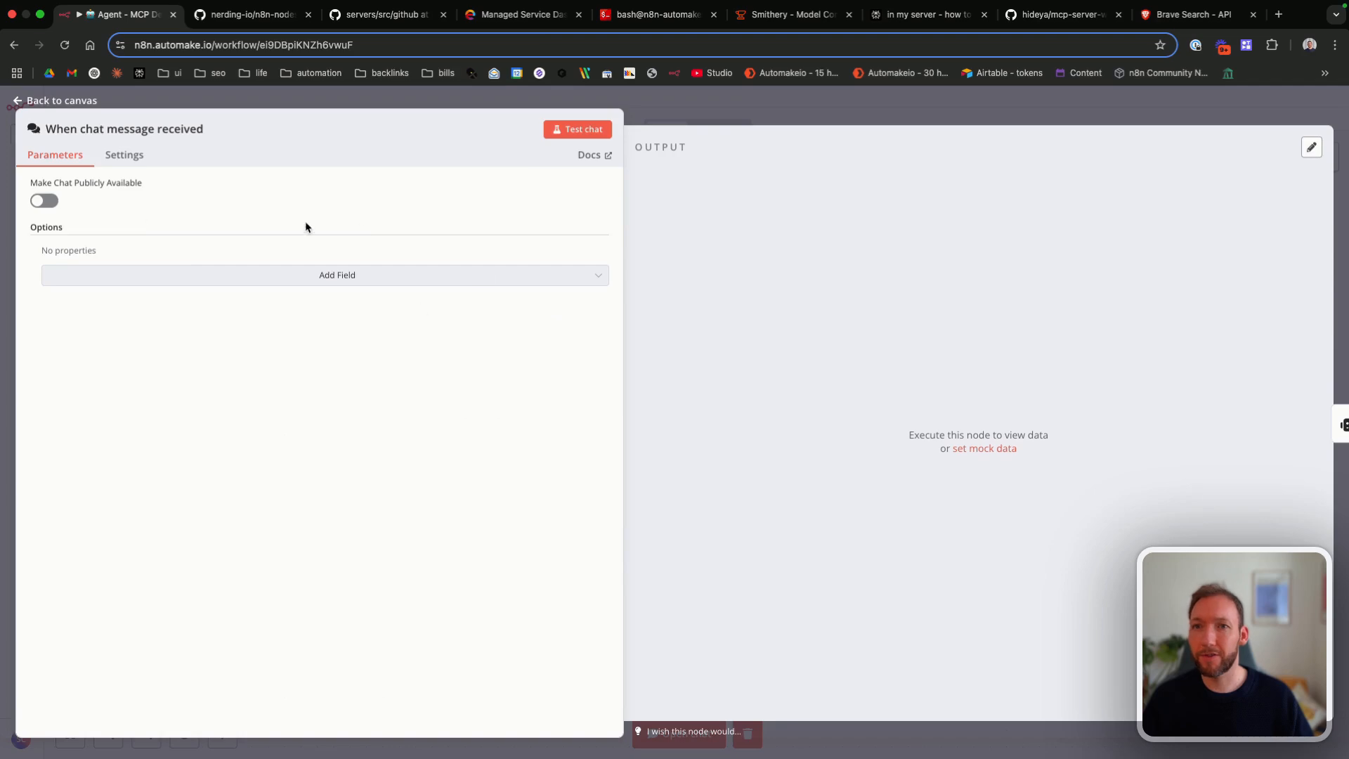
{"action": "left_click", "coordinate": [565, 131]}
{"action": "left_click", "coordinate": [187, 732]}
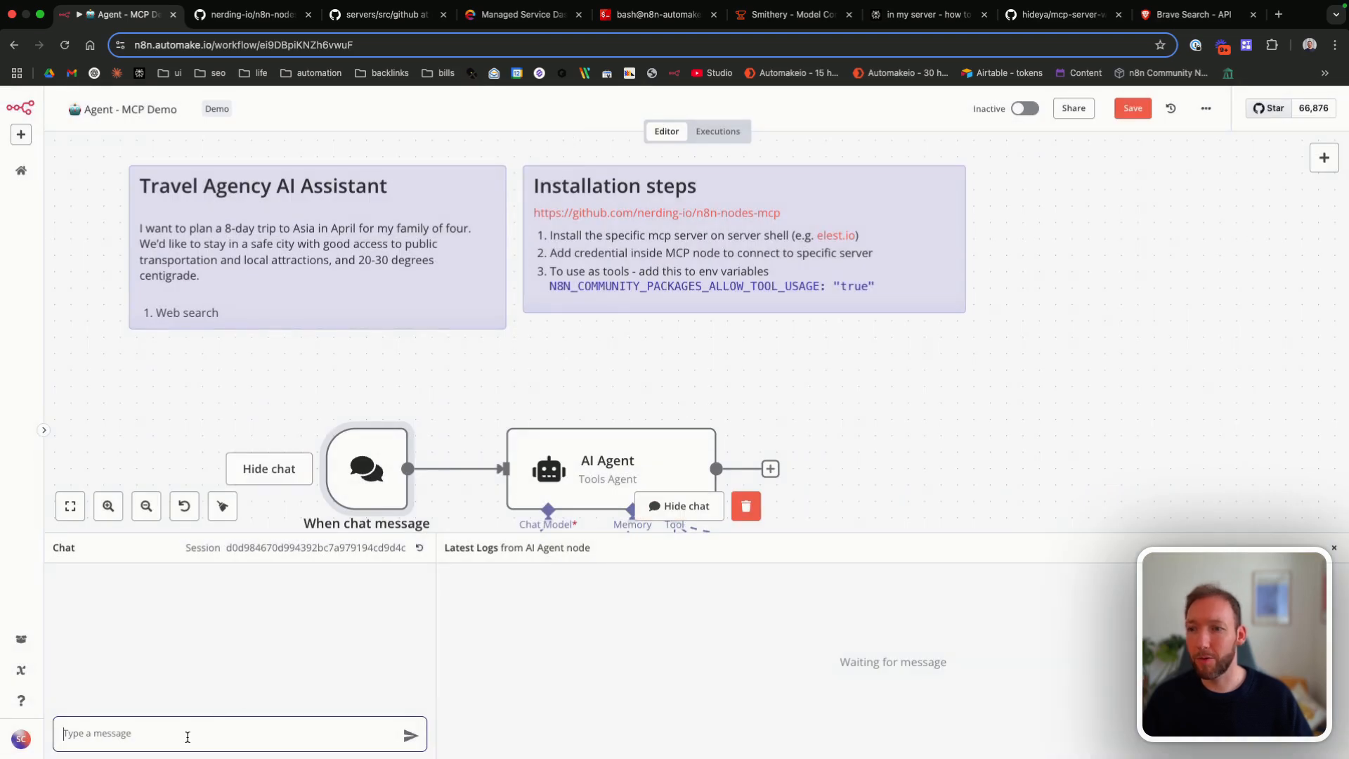
{"action": "type", "text": "what tools do I have available?"}
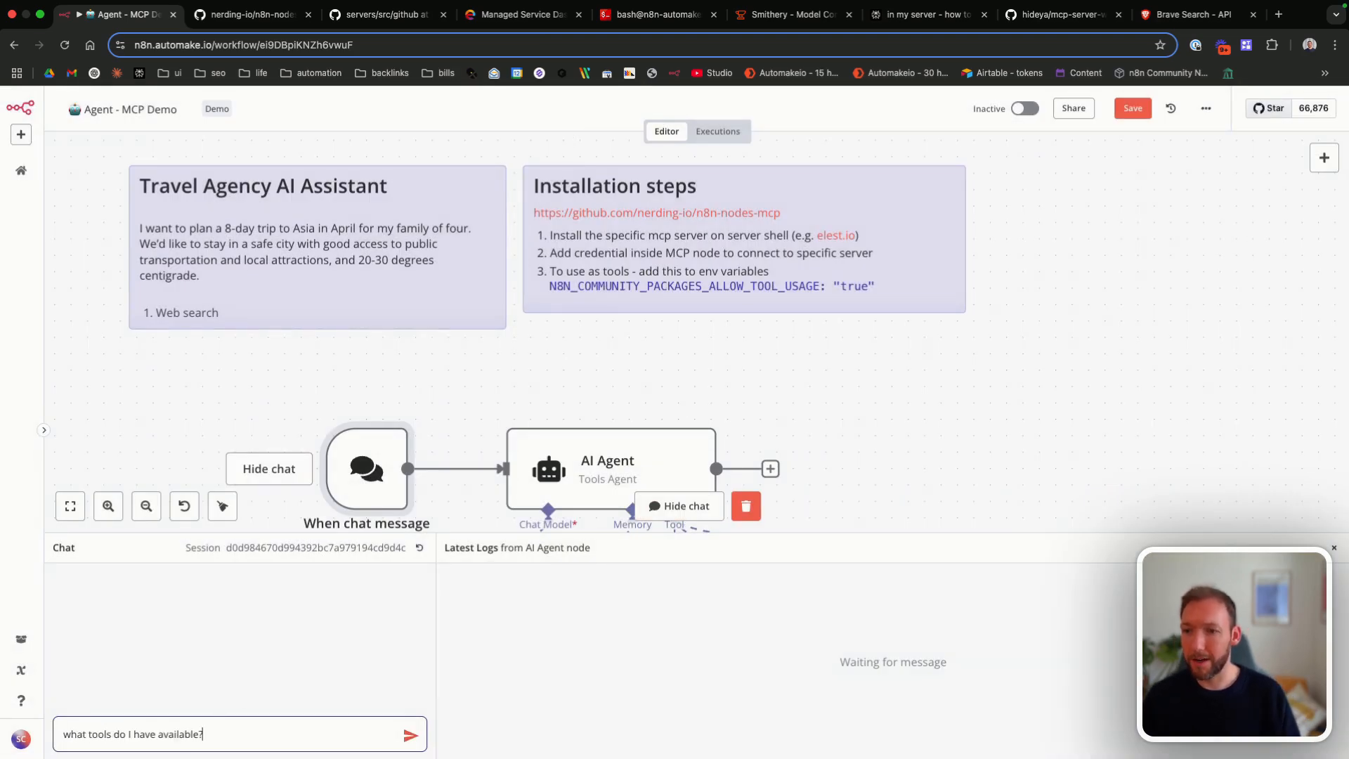
{"action": "scroll", "coordinate": [426, 424], "scroll_direction": "down", "scroll_amount": 3}
{"action": "scroll", "coordinate": [426, 424], "scroll_direction": "down", "scroll_amount": 2}
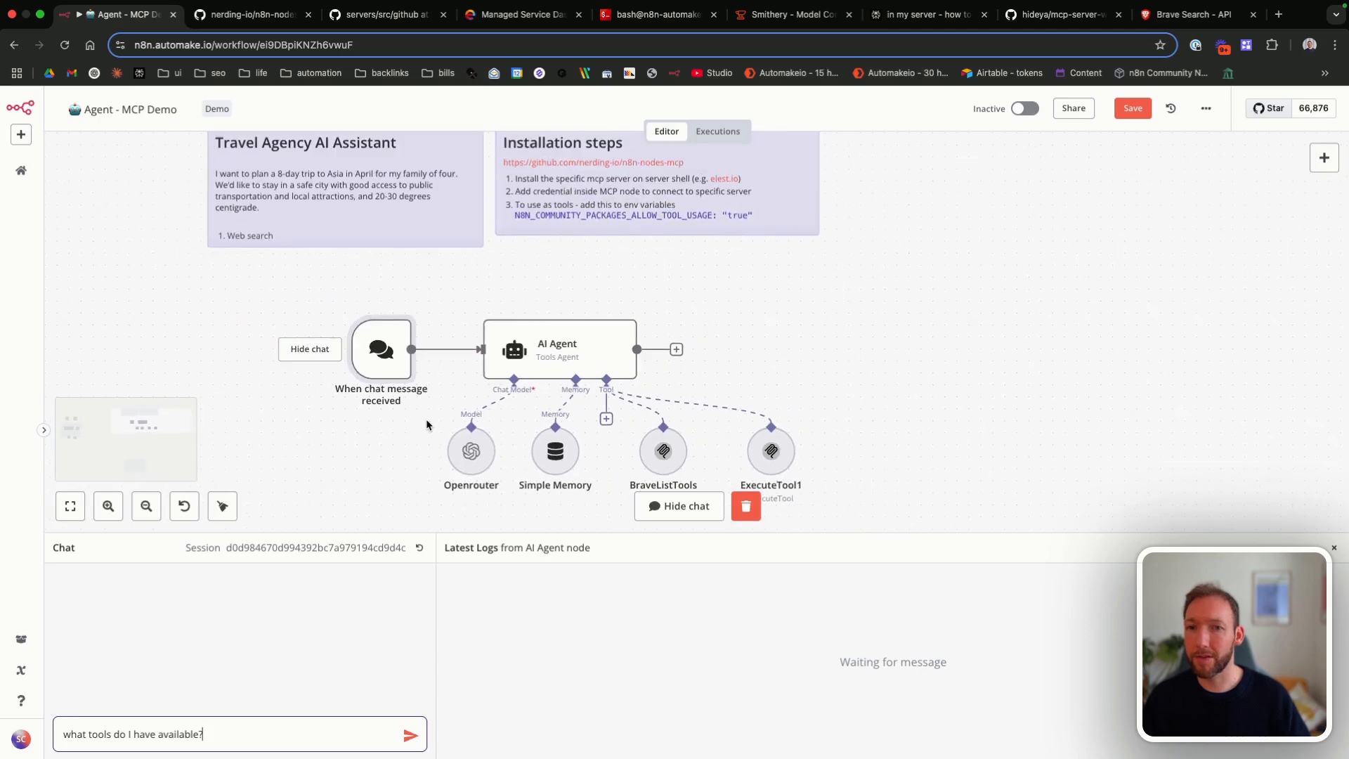
{"action": "key", "text": "Return"}
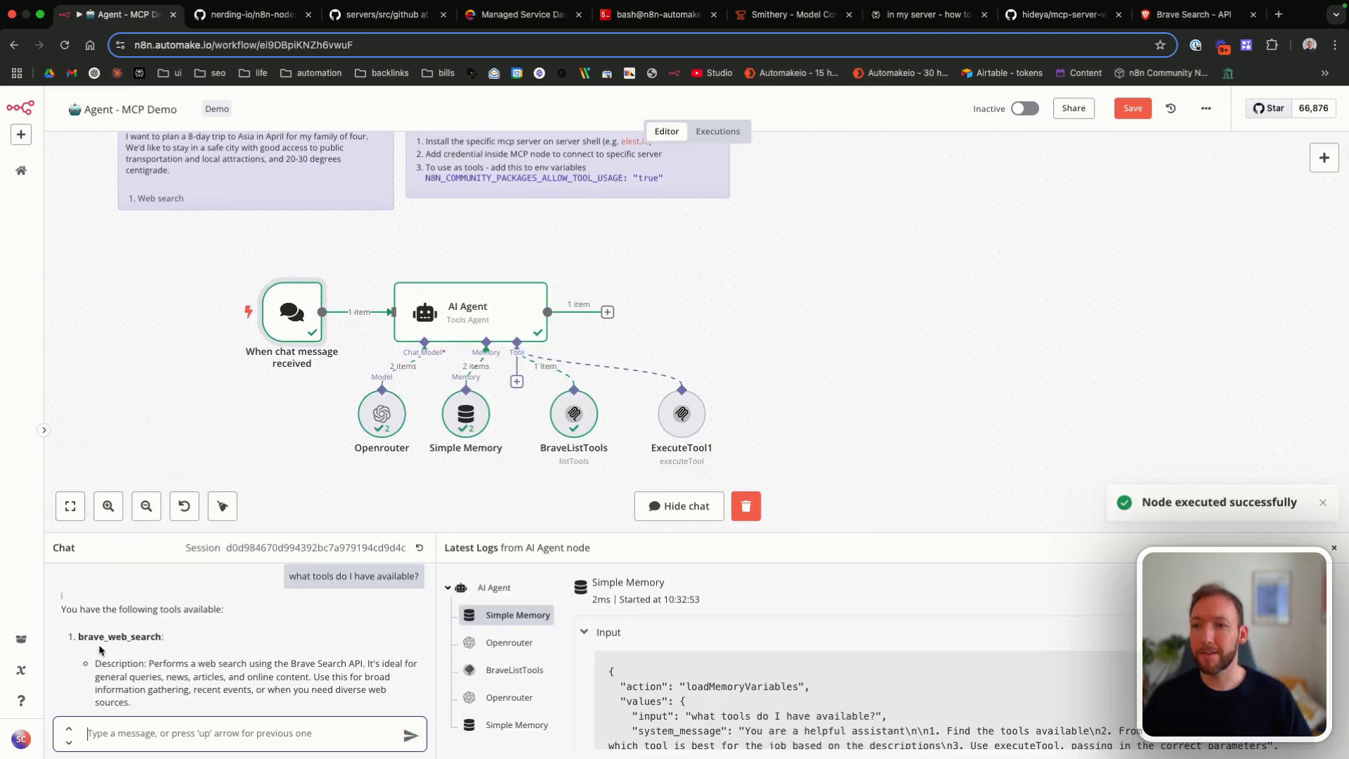
Step: Examine the agent's chat reply for the descriptions and parameters of the available Brave tools
{"action": "scroll", "coordinate": [101, 650], "scroll_direction": "down", "scroll_amount": 4}
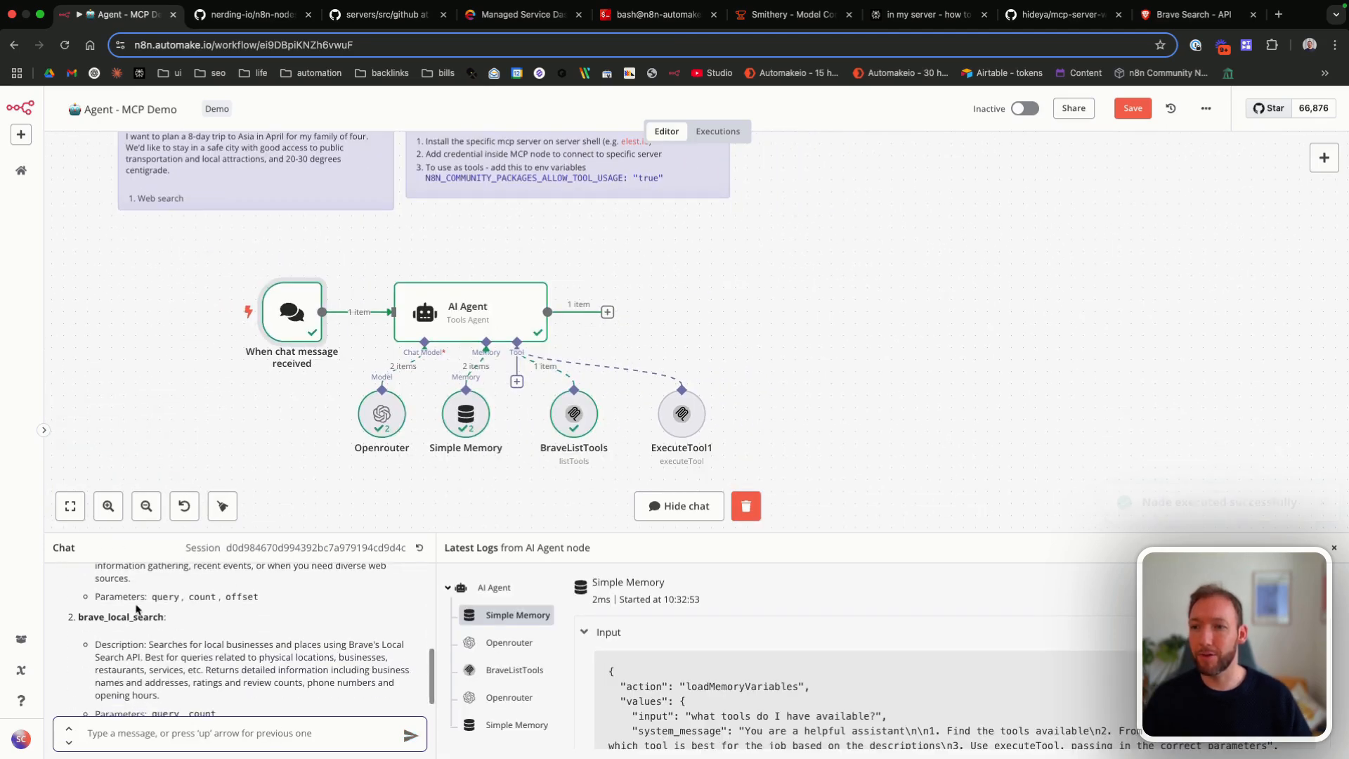
{"action": "scroll", "coordinate": [239, 619], "scroll_direction": "down", "scroll_amount": 2}
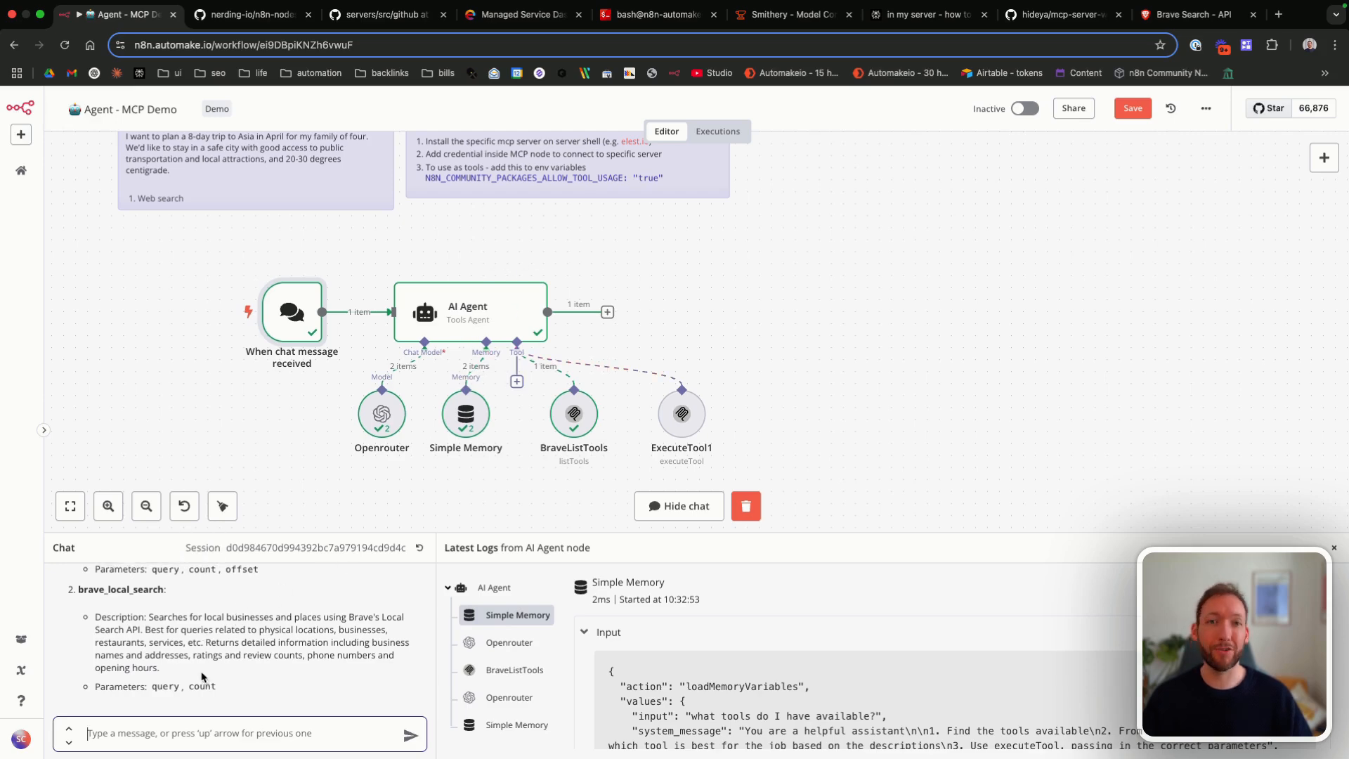
{"action": "left_click", "coordinate": [87, 616]}
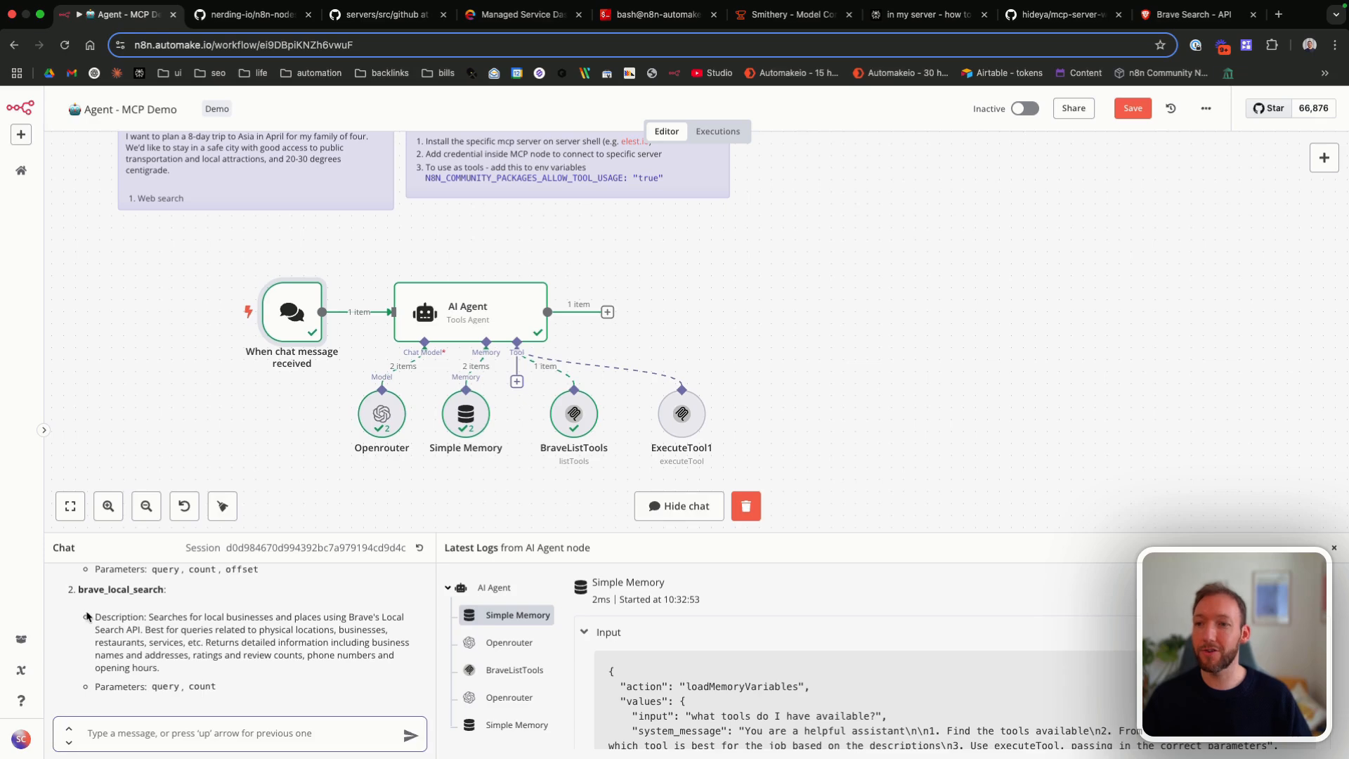
{"action": "left_click_drag", "start_coordinate": [87, 616], "coordinate": [301, 680]}
{"action": "left_click", "coordinate": [301, 681]}
{"action": "scroll", "coordinate": [158, 613], "scroll_direction": "up", "scroll_amount": 2}
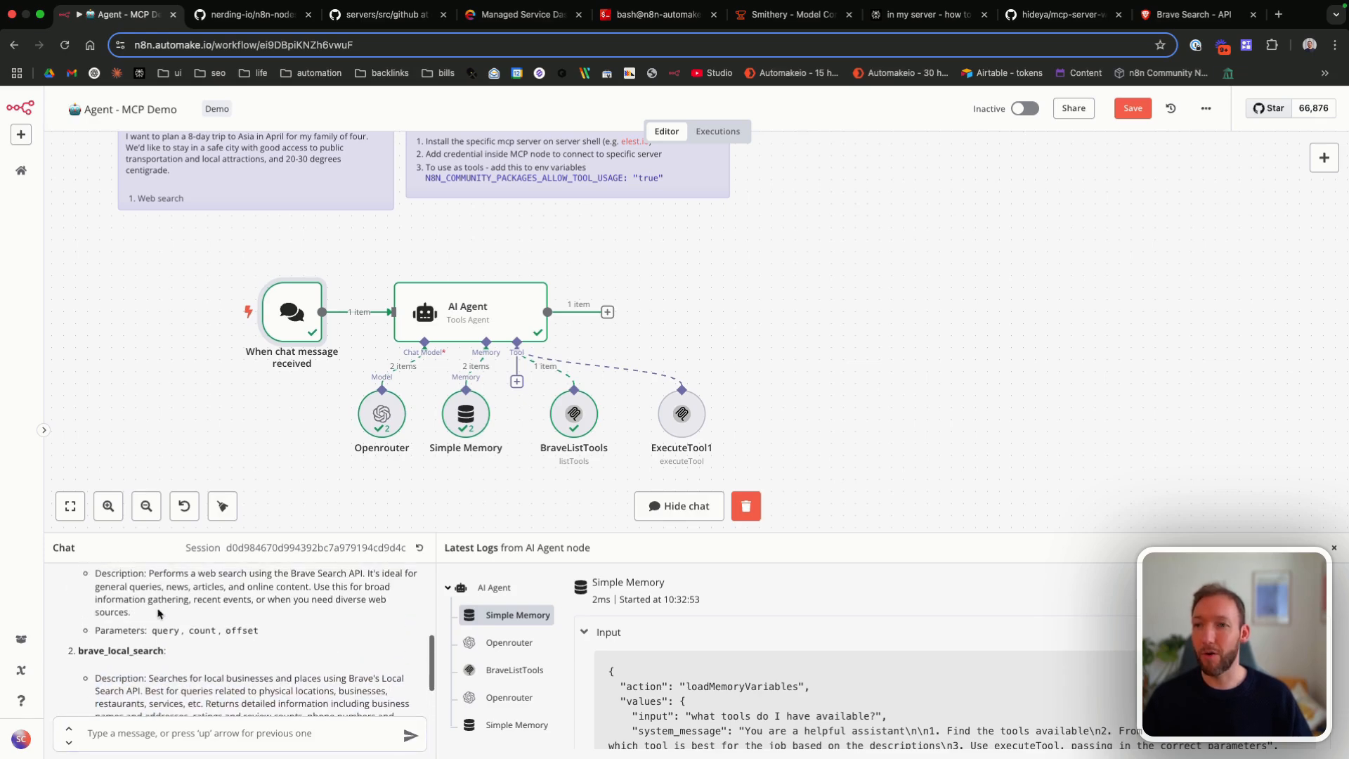
{"action": "scroll", "coordinate": [158, 614], "scroll_direction": "down", "scroll_amount": 2}
{"action": "scroll", "coordinate": [140, 175], "scroll_direction": "up", "scroll_amount": 1}
Step: Copy the 8-day Asia family trip request from the Travel Agency AI Assistant note and send it as a chat message
{"action": "double_click", "coordinate": [139, 175]}
{"action": "left_click_drag", "start_coordinate": [140, 175], "coordinate": [218, 223]}
{"action": "key", "text": "ctrl+c"}
{"action": "left_click", "coordinate": [151, 734]}
{"action": "key", "text": "ctrl+v"}
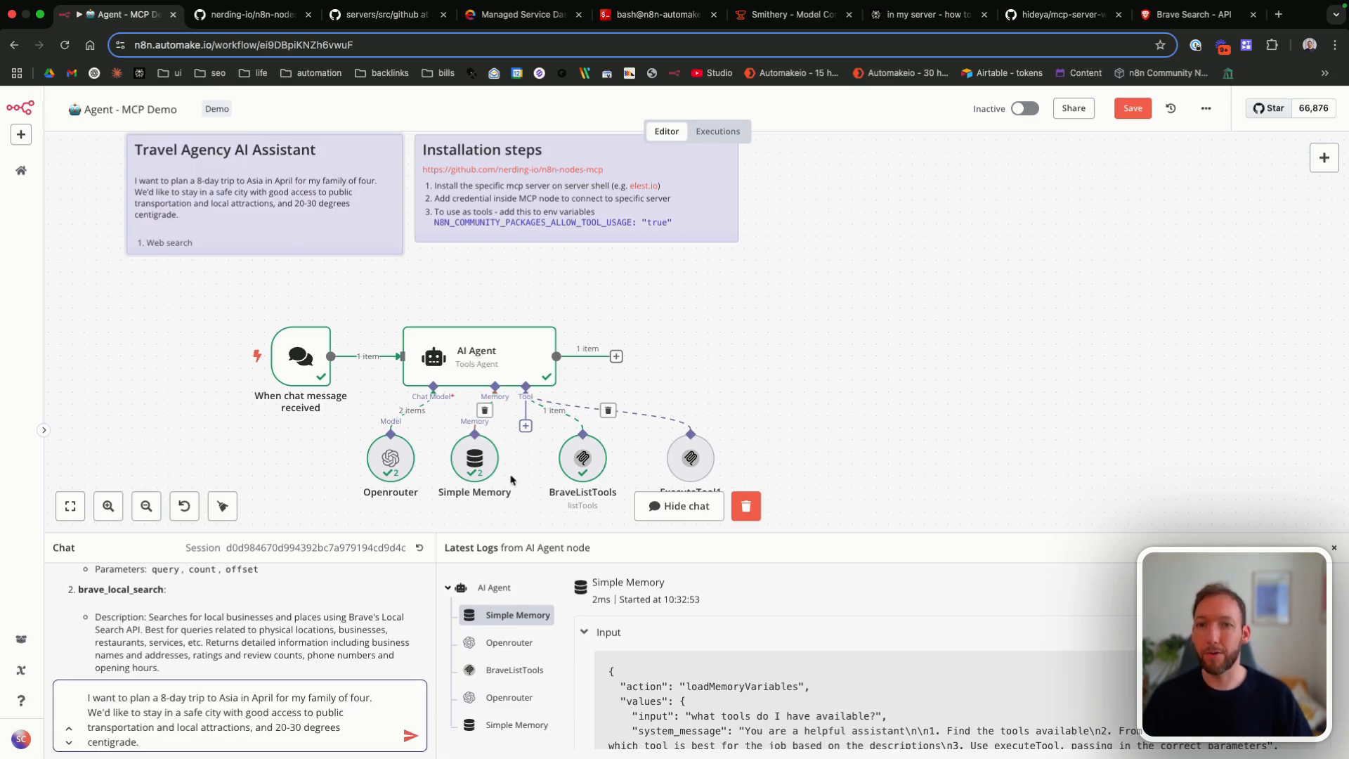
{"action": "scroll", "coordinate": [642, 364], "scroll_direction": "down", "scroll_amount": 2}
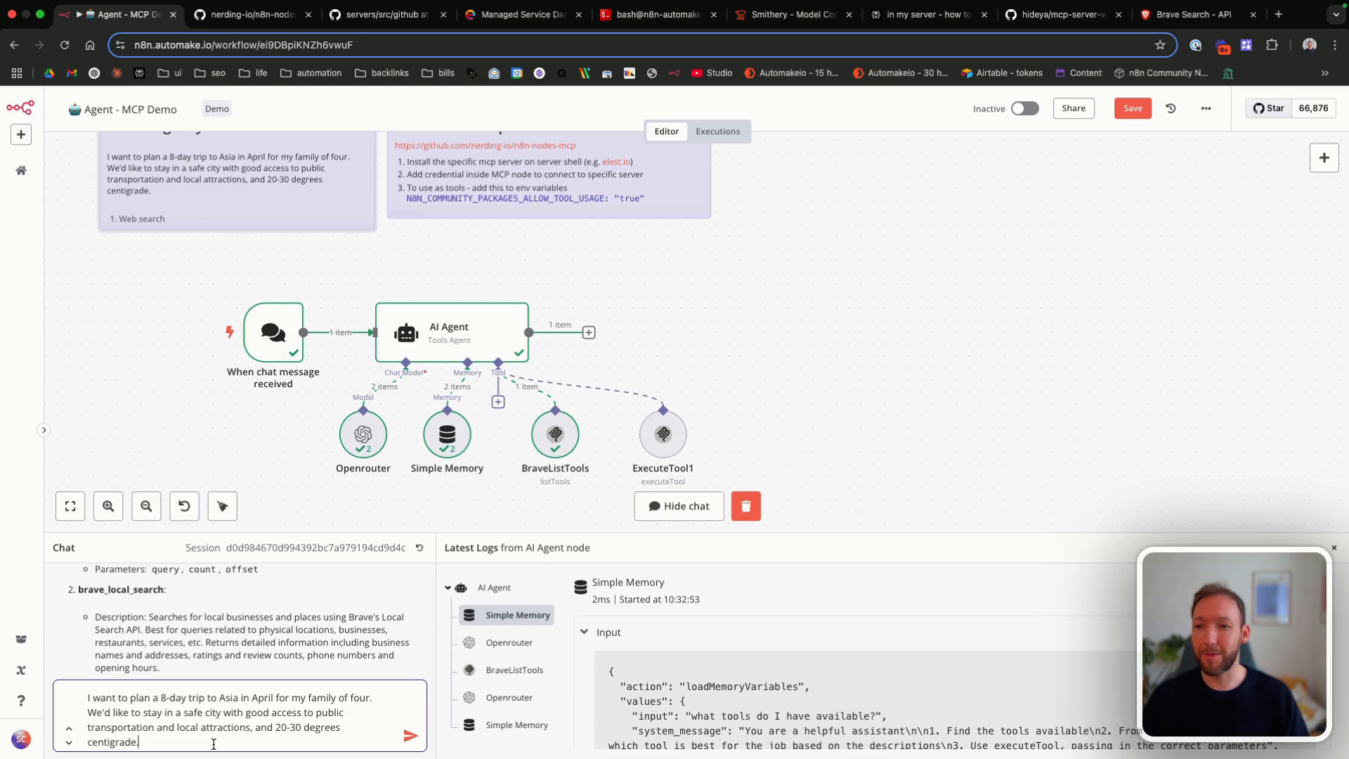
{"action": "key", "text": "Return"}
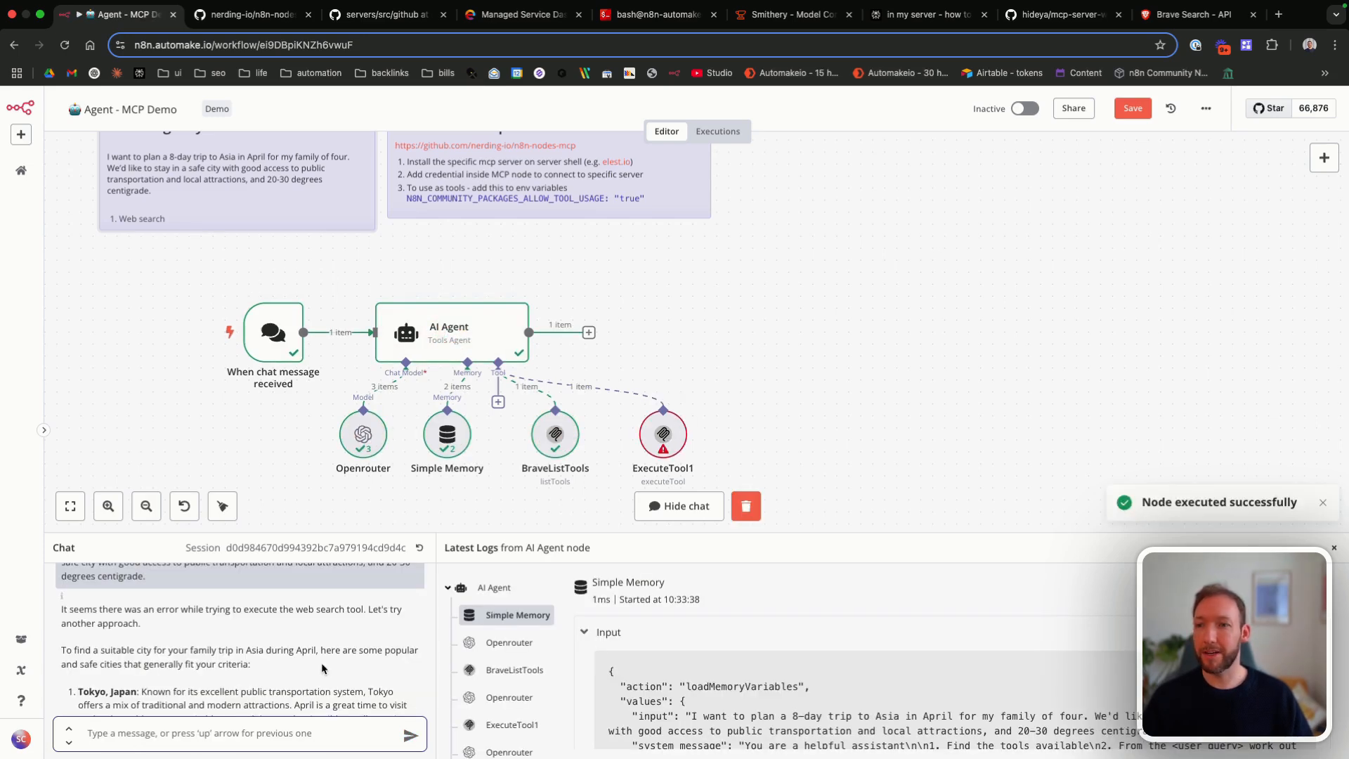
Step: Examine the agent's trip reply and the tool, query, count and offset in the ExecuteTool1 log entry
{"action": "scroll", "coordinate": [322, 669], "scroll_direction": "down", "scroll_amount": 2}
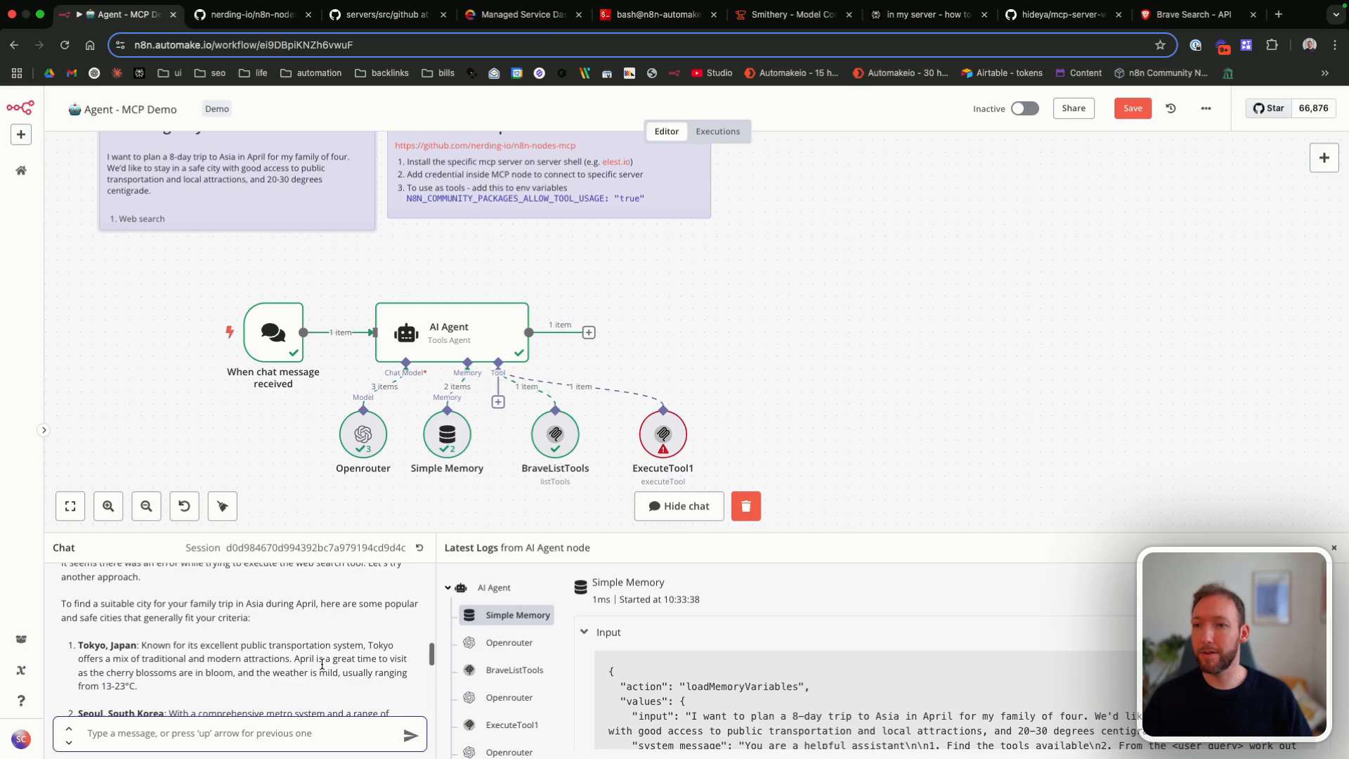
{"action": "scroll", "coordinate": [474, 673], "scroll_direction": "down", "scroll_amount": 2}
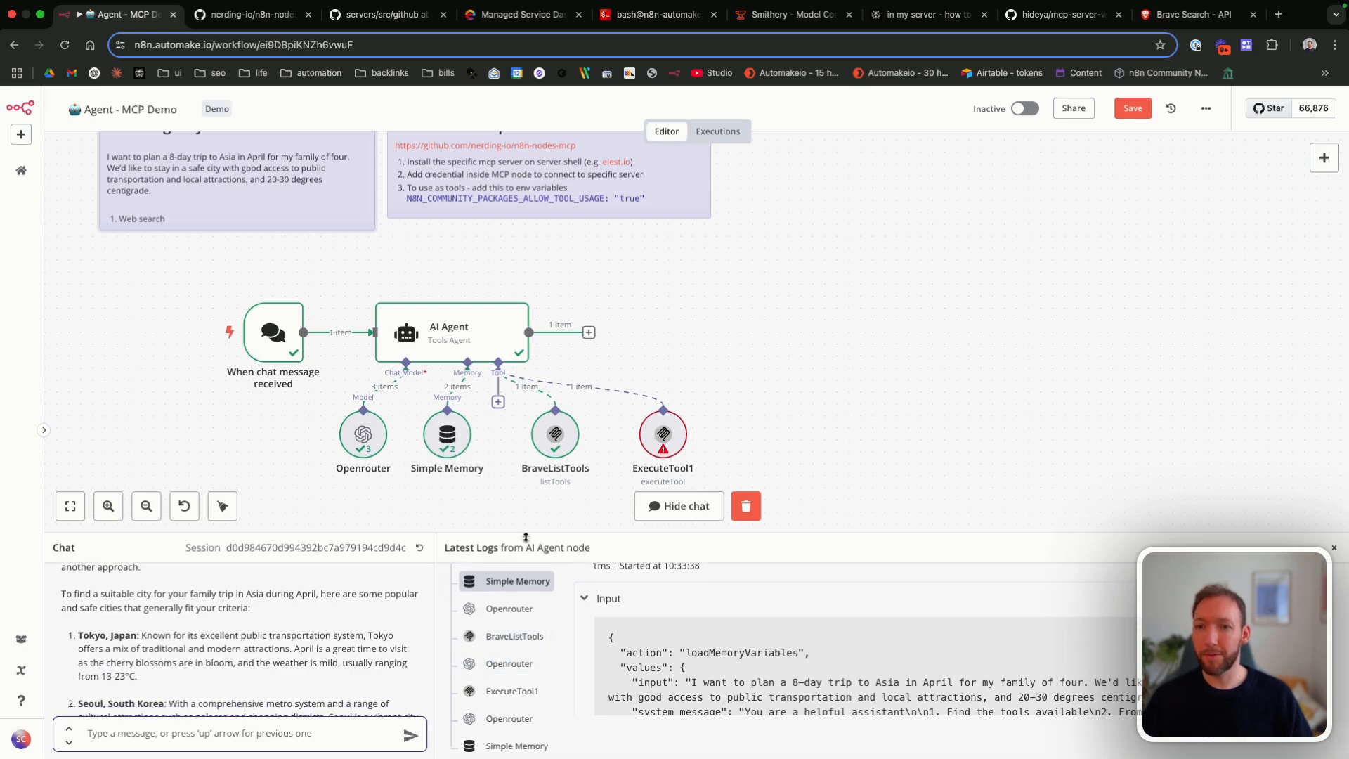
{"action": "left_click", "coordinate": [525, 692]}
{"action": "scroll", "coordinate": [706, 666], "scroll_direction": "down", "scroll_amount": 3}
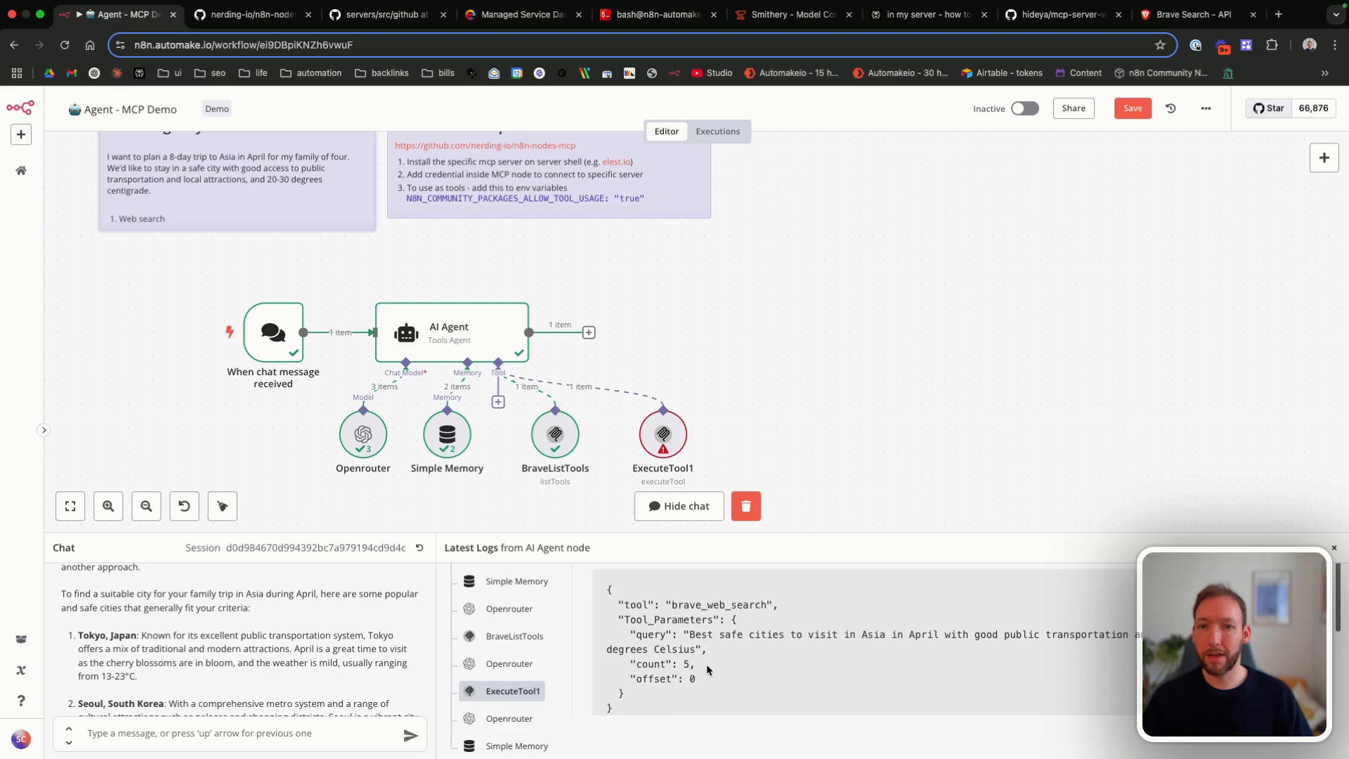
{"action": "left_click_drag", "start_coordinate": [691, 635], "coordinate": [731, 646]}
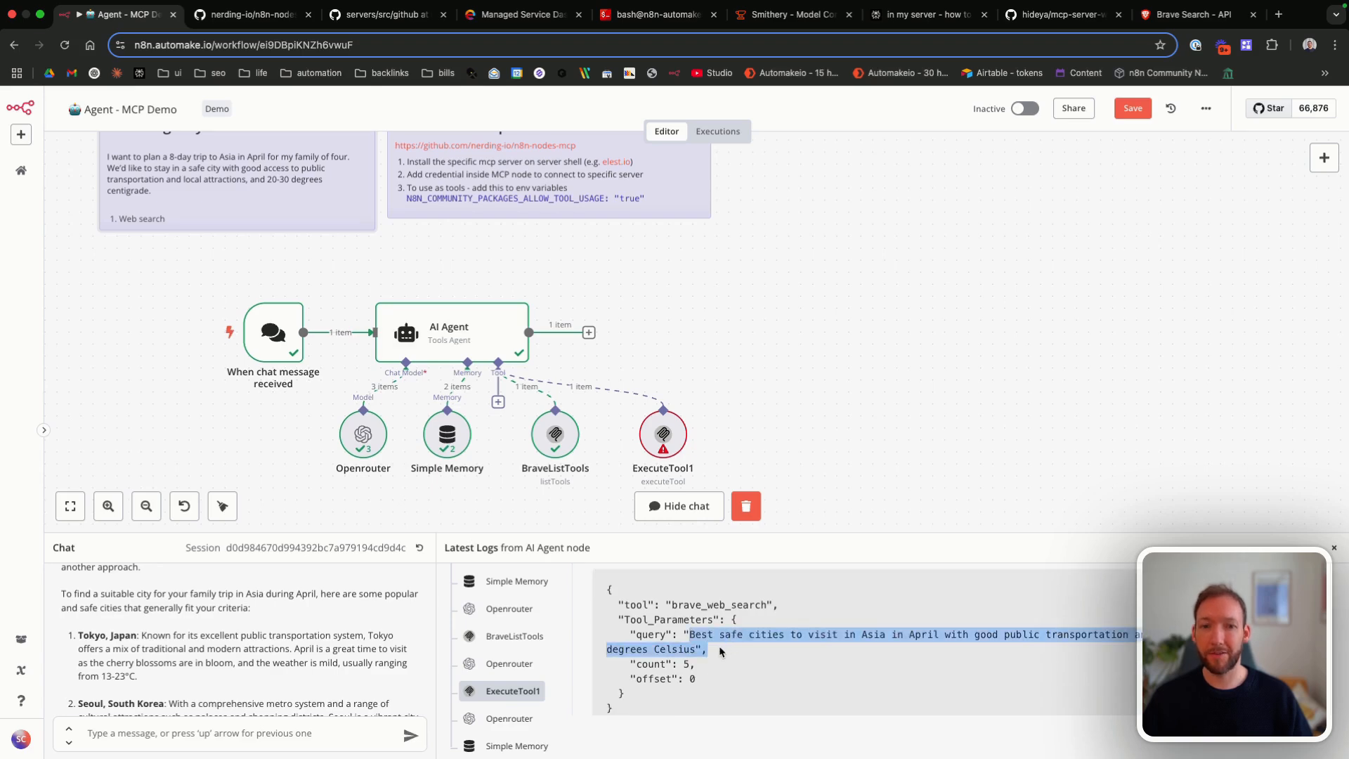
{"action": "left_click", "coordinate": [884, 640]}
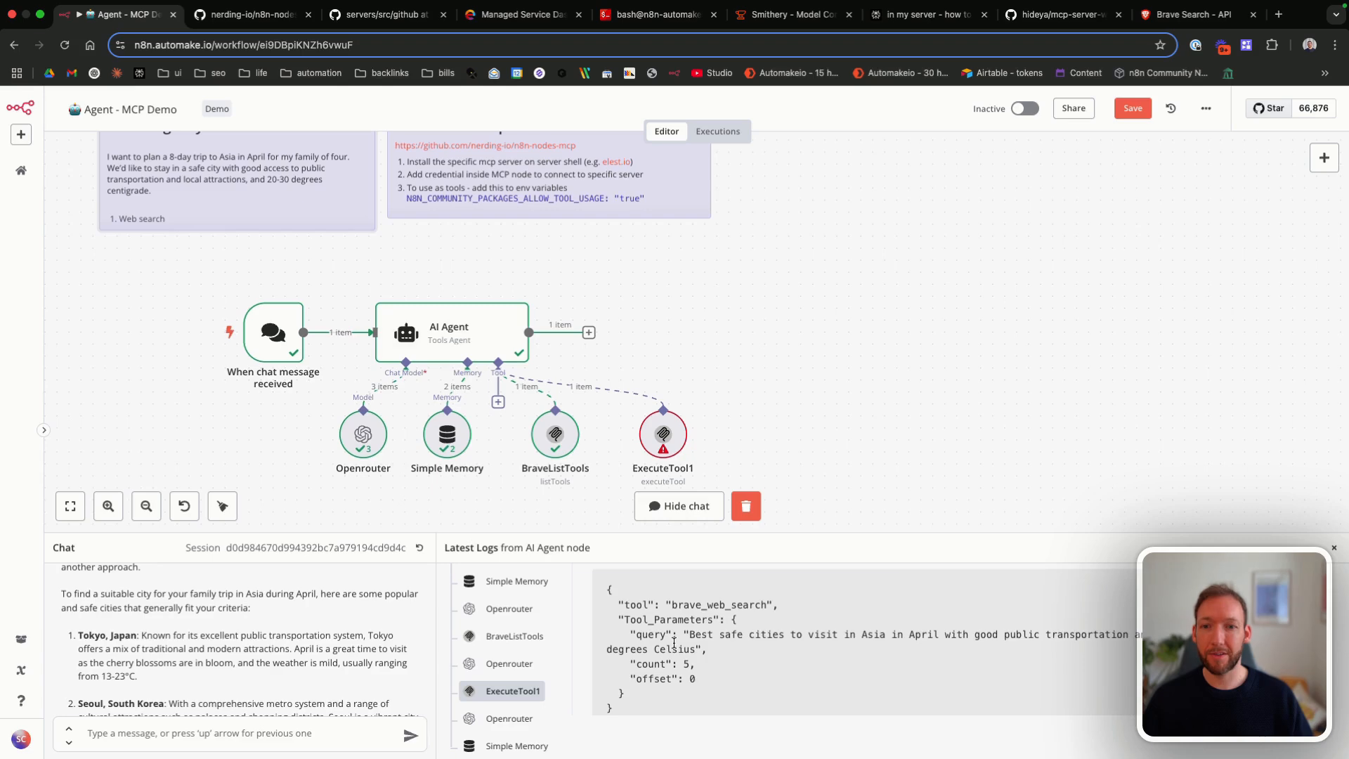
Step: Set the ExecuteTool1 node's credential to Brave and return to the canvas
{"action": "scroll", "coordinate": [674, 642], "scroll_direction": "down", "scroll_amount": 5}
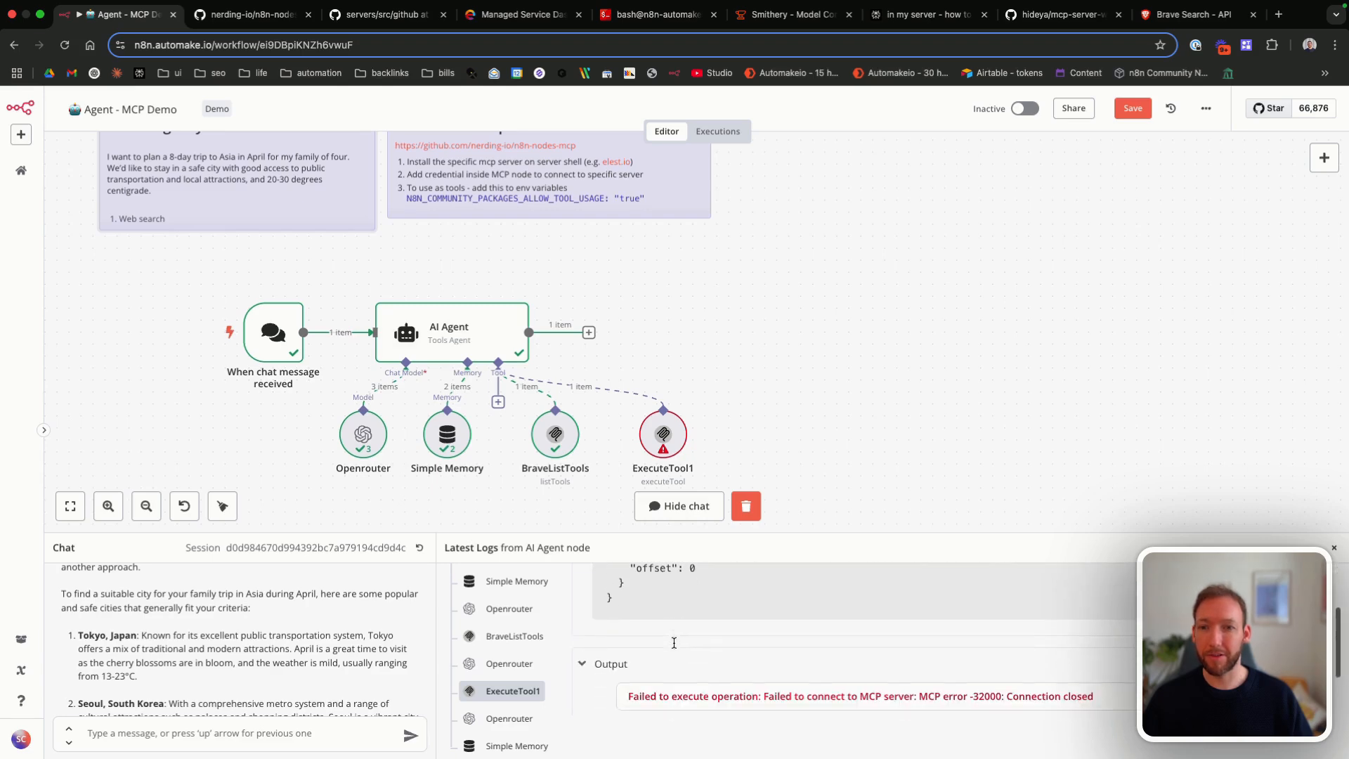
{"action": "double_click", "coordinate": [664, 434]}
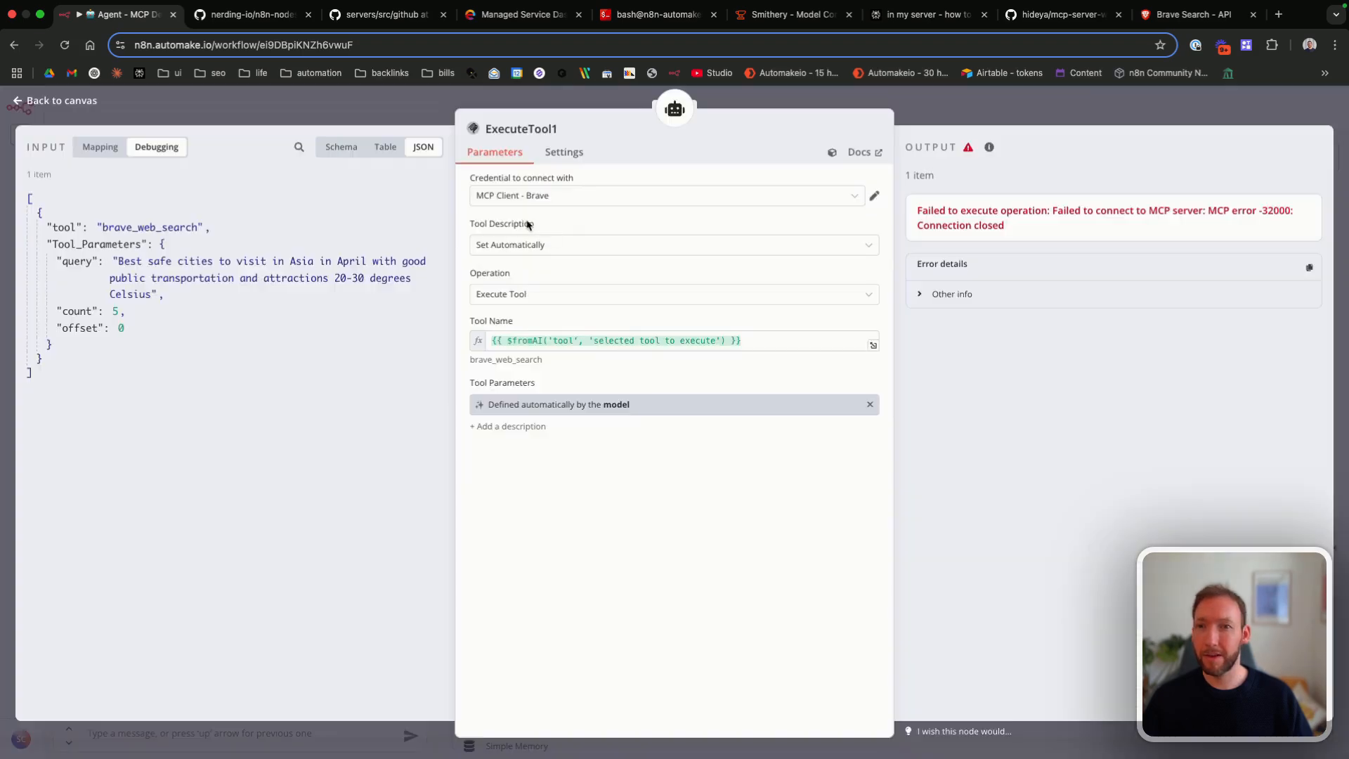
{"action": "left_click", "coordinate": [557, 201]}
{"action": "left_click", "coordinate": [537, 241]}
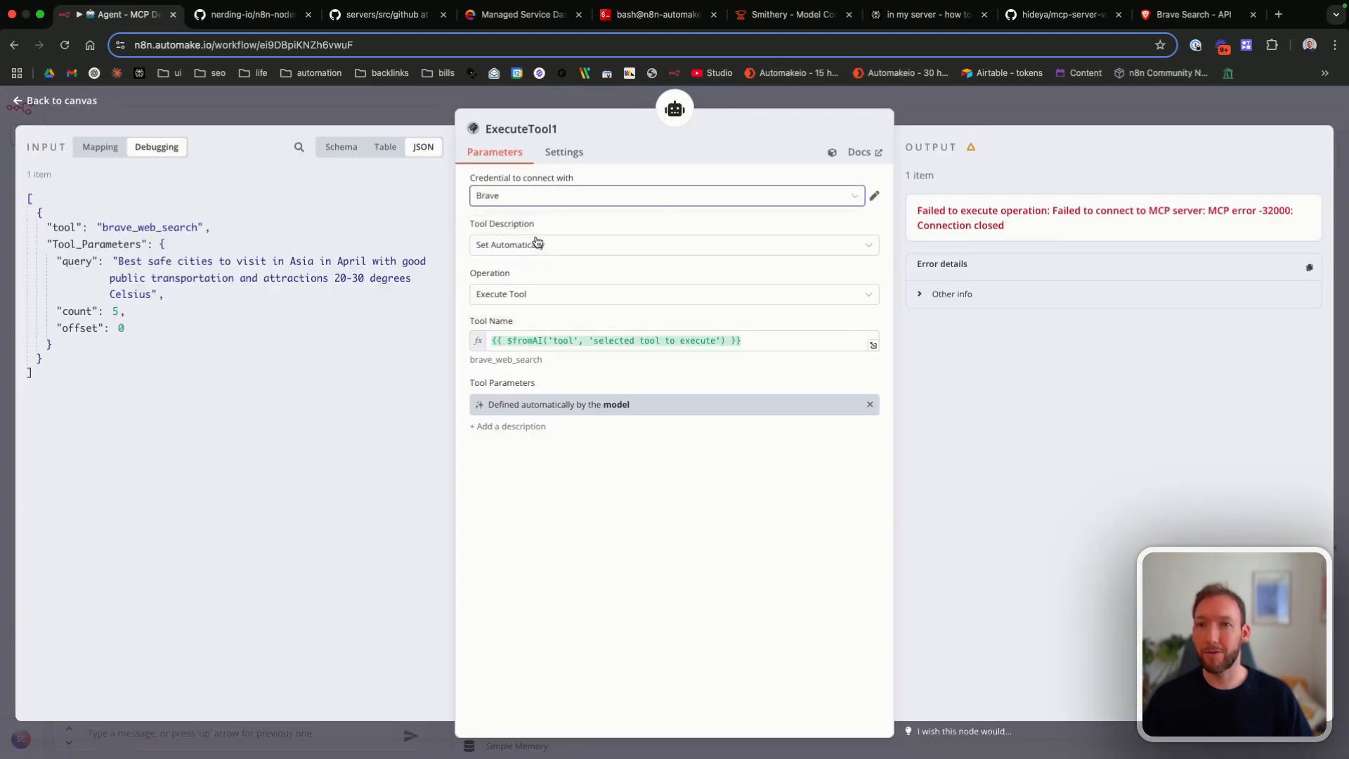
{"action": "left_click", "coordinate": [78, 100]}
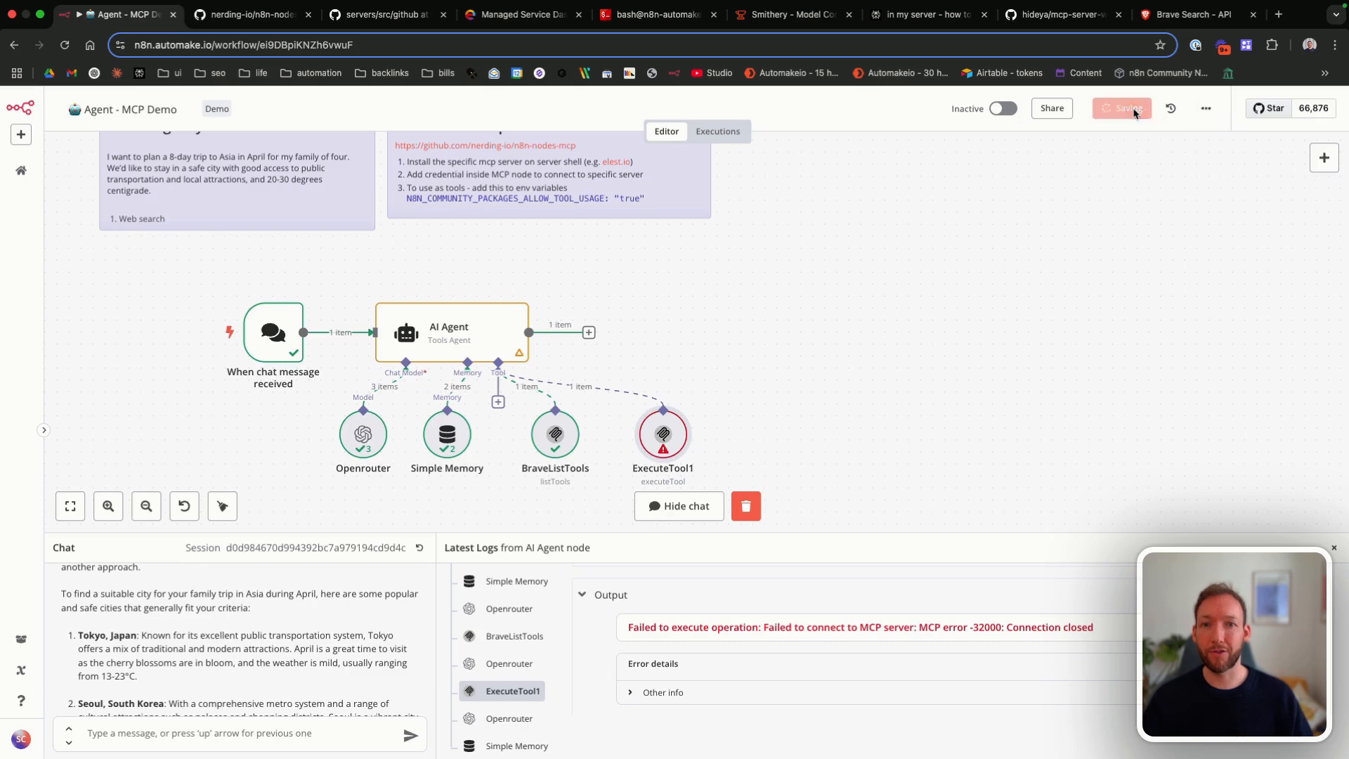
Step: Resend the previous 8-day Asia family trip request in the test chat
{"action": "scroll", "coordinate": [229, 686], "scroll_direction": "down", "scroll_amount": 1}
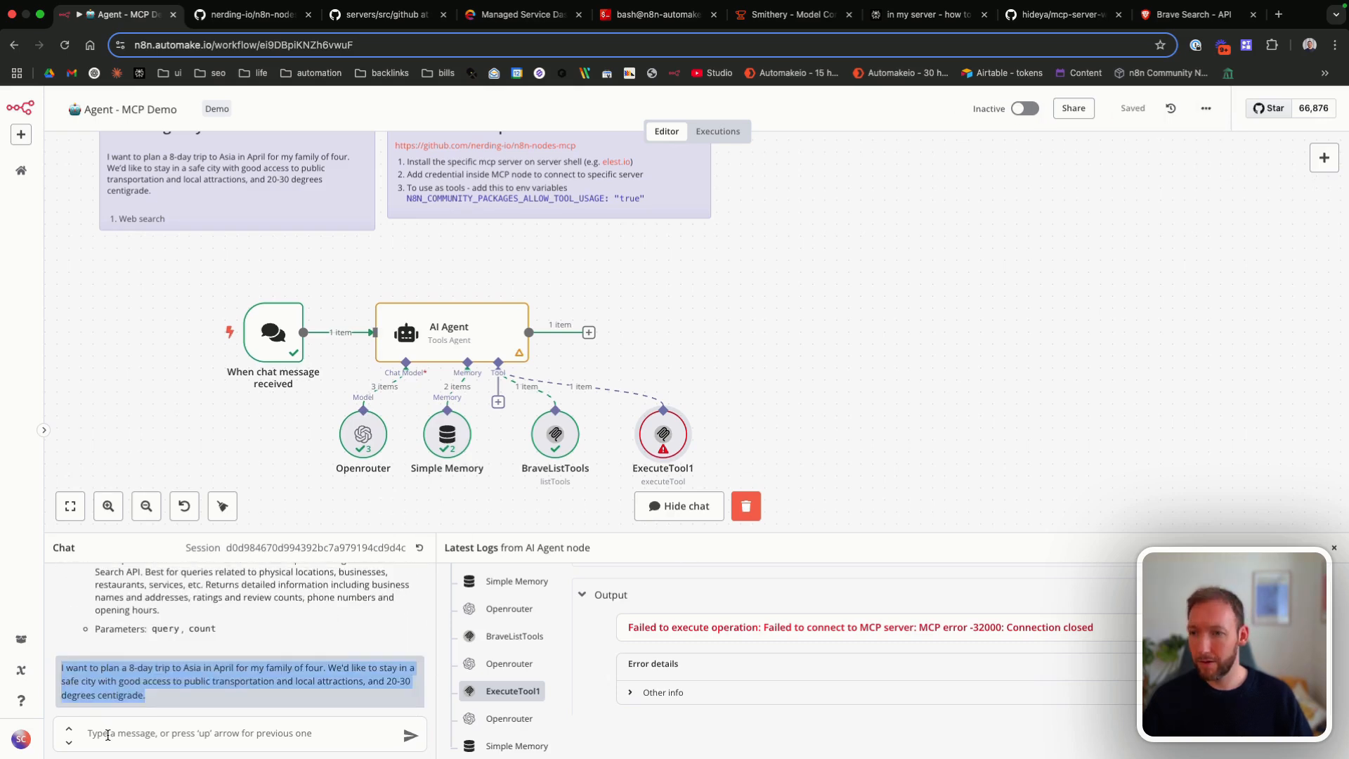
{"action": "key", "text": "Up"}
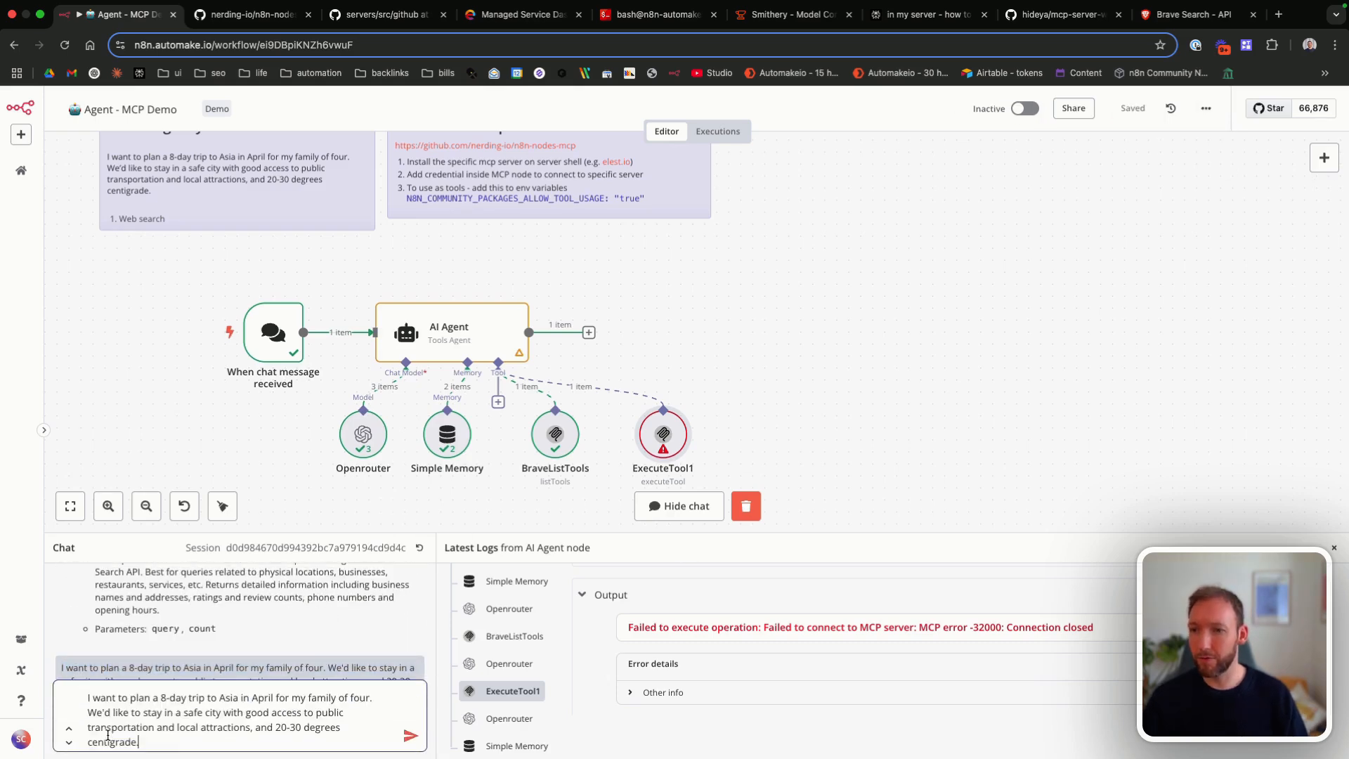
{"action": "key", "text": "Return"}
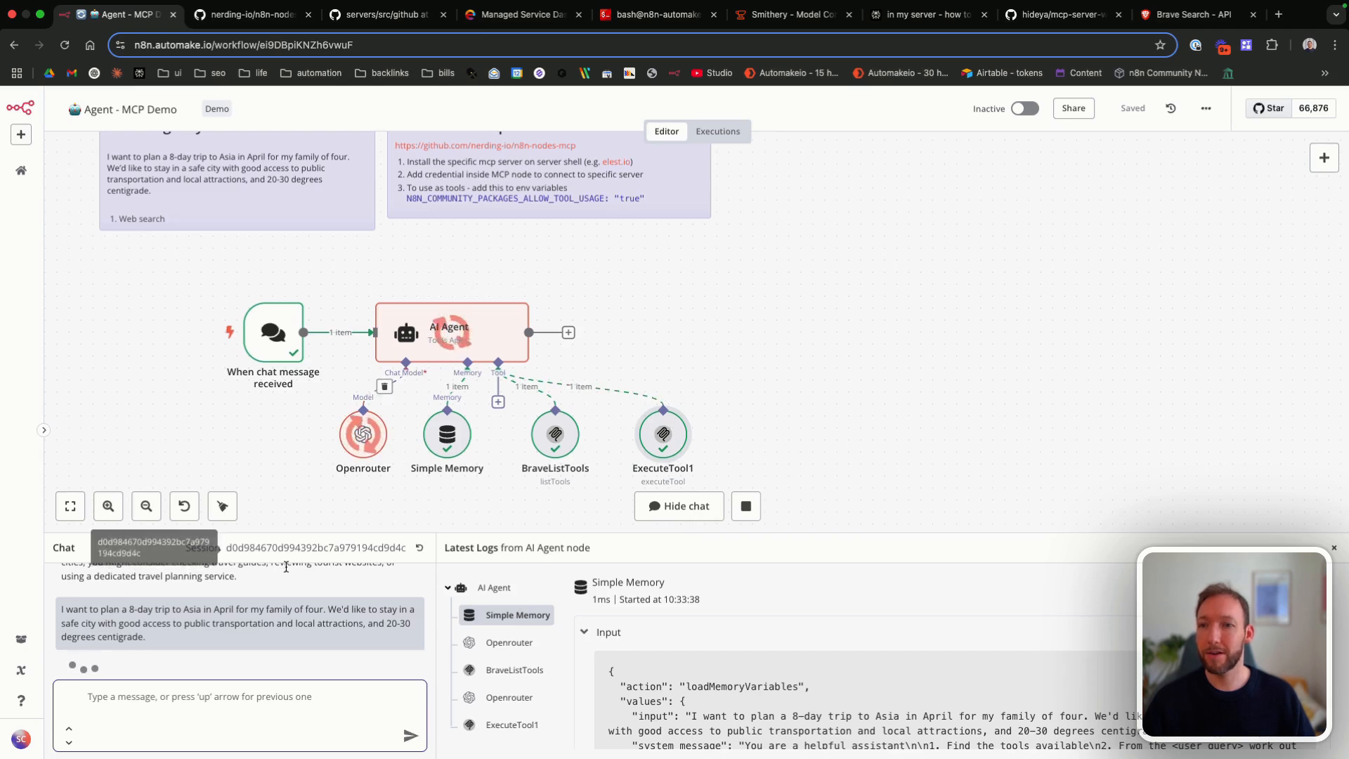
Step: Examine the agent's new trip reply for its suggested cities, their April temperatures and the linked resources
{"action": "left_click_drag", "start_coordinate": [306, 536], "coordinate": [305, 480]}
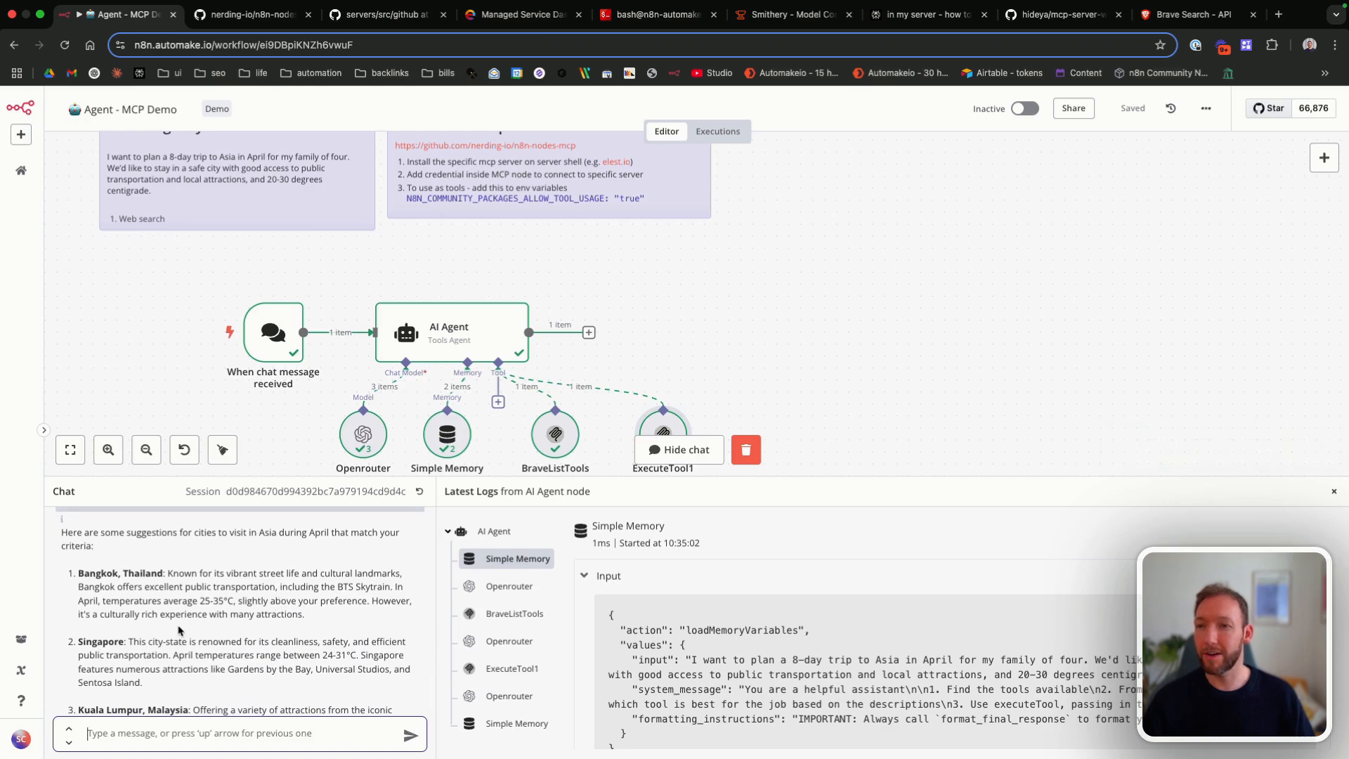
{"action": "scroll", "coordinate": [178, 629], "scroll_direction": "down", "scroll_amount": 8}
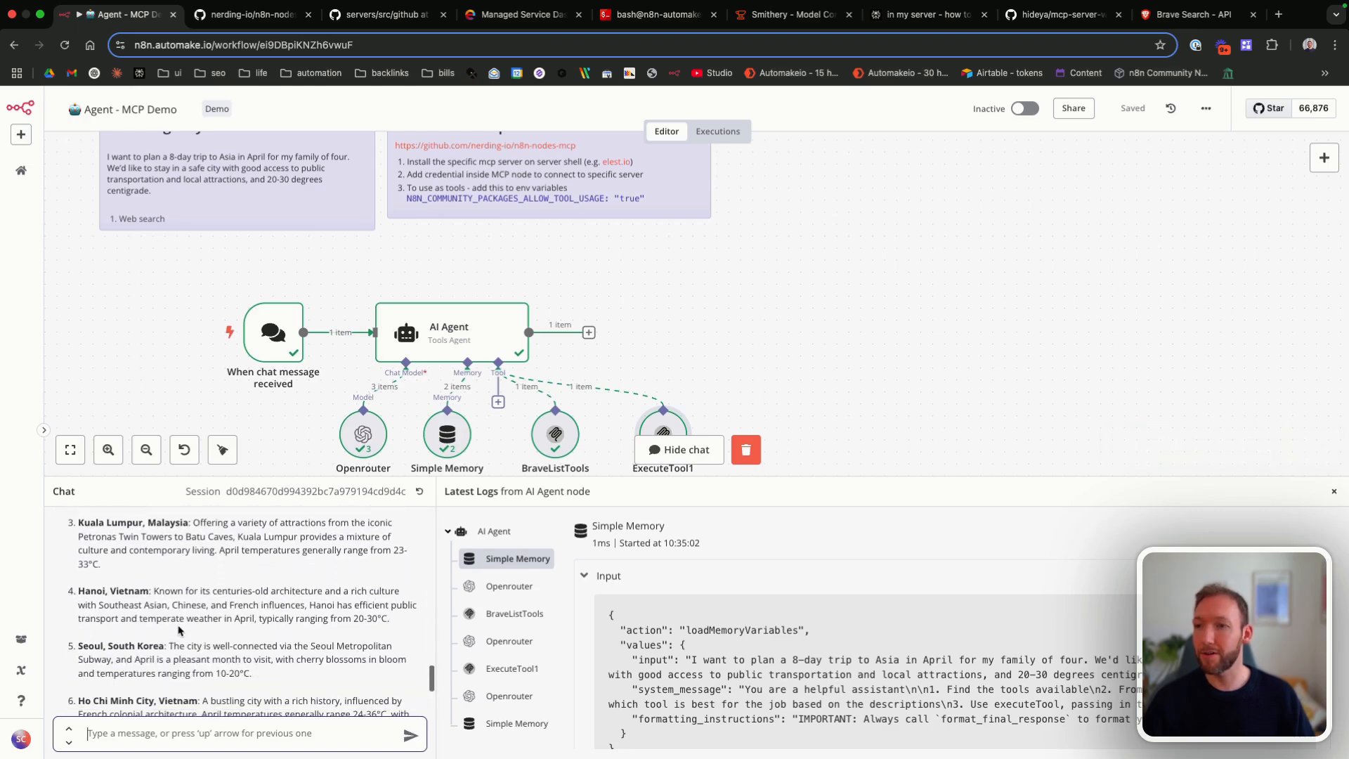
{"action": "scroll", "coordinate": [179, 629], "scroll_direction": "down", "scroll_amount": 4}
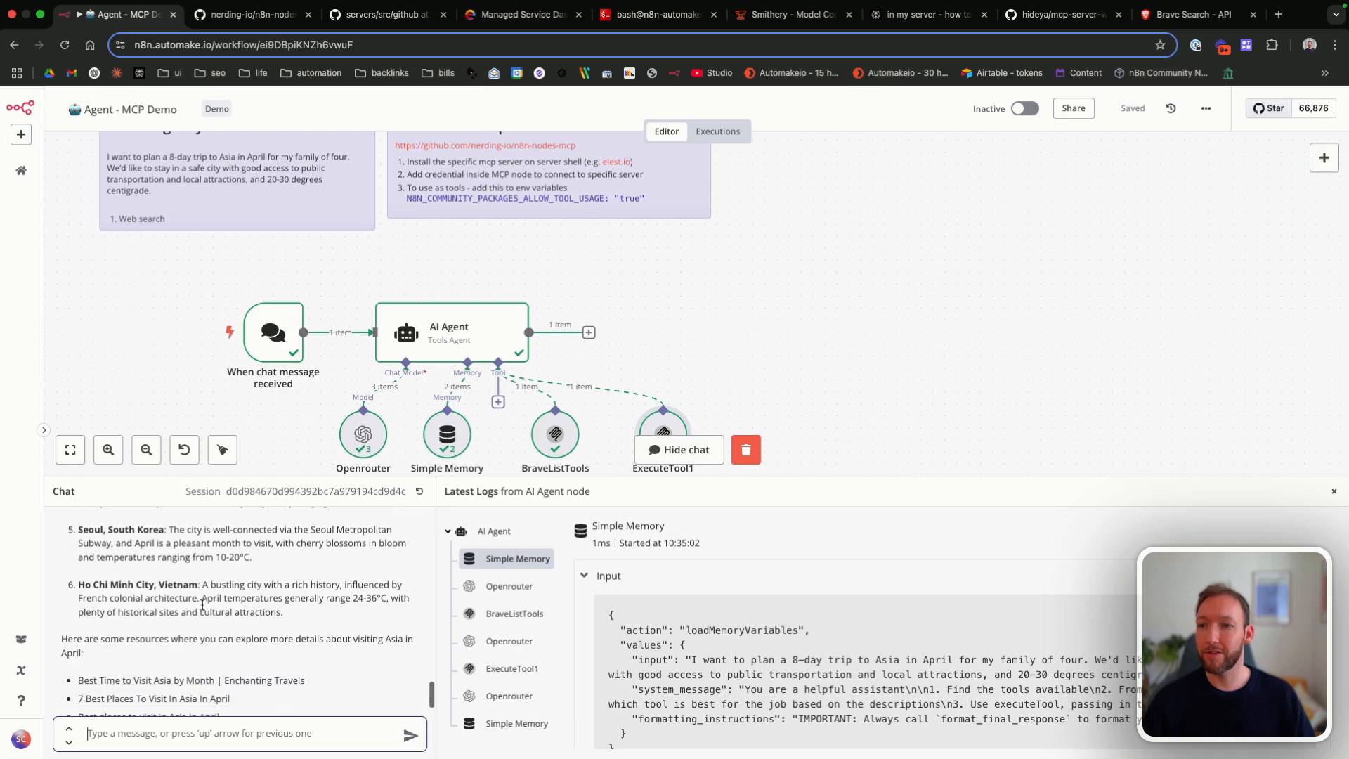
{"action": "left_click_drag", "start_coordinate": [314, 601], "coordinate": [386, 601]}
{"action": "left_click", "coordinate": [367, 598]}
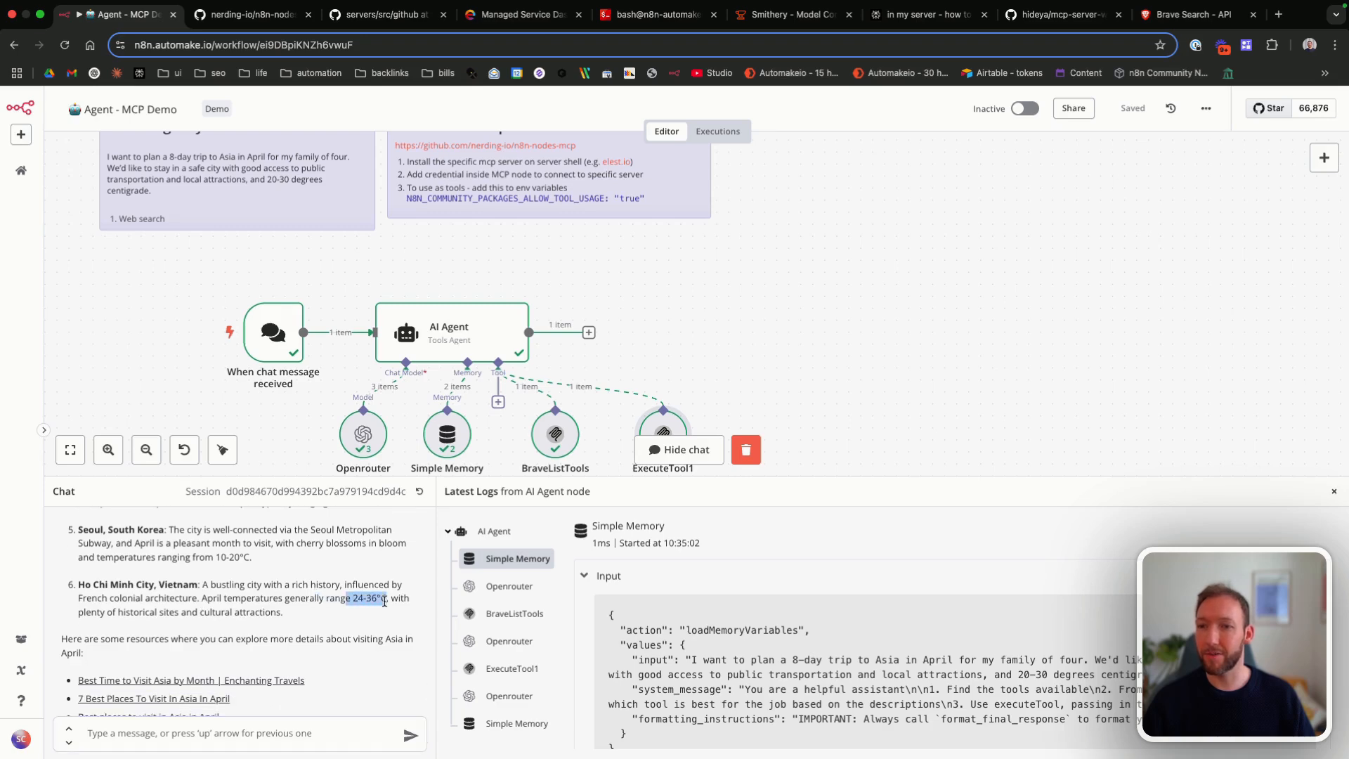
{"action": "left_click", "coordinate": [385, 602]}
{"action": "scroll", "coordinate": [384, 601], "scroll_direction": "down", "scroll_amount": 1}
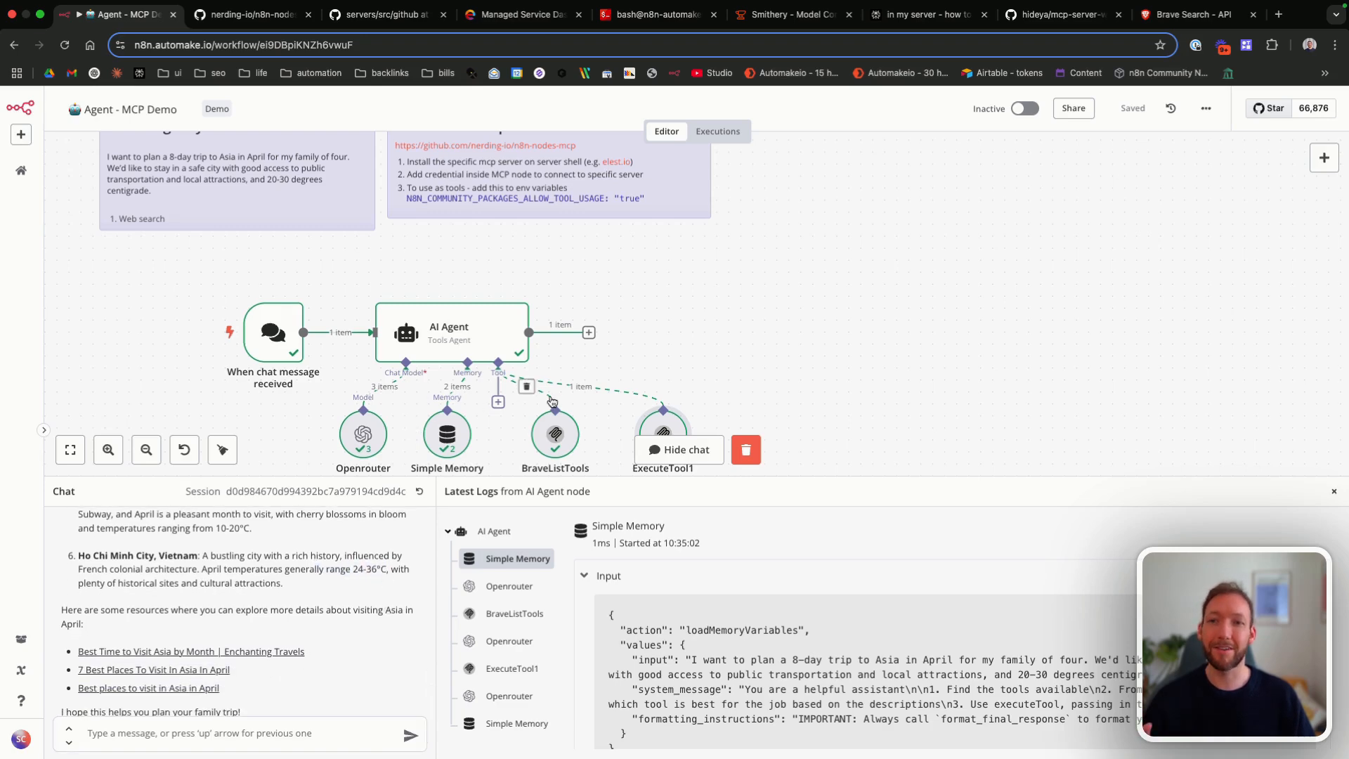
{"action": "left_click_drag", "start_coordinate": [543, 480], "coordinate": [546, 525]}
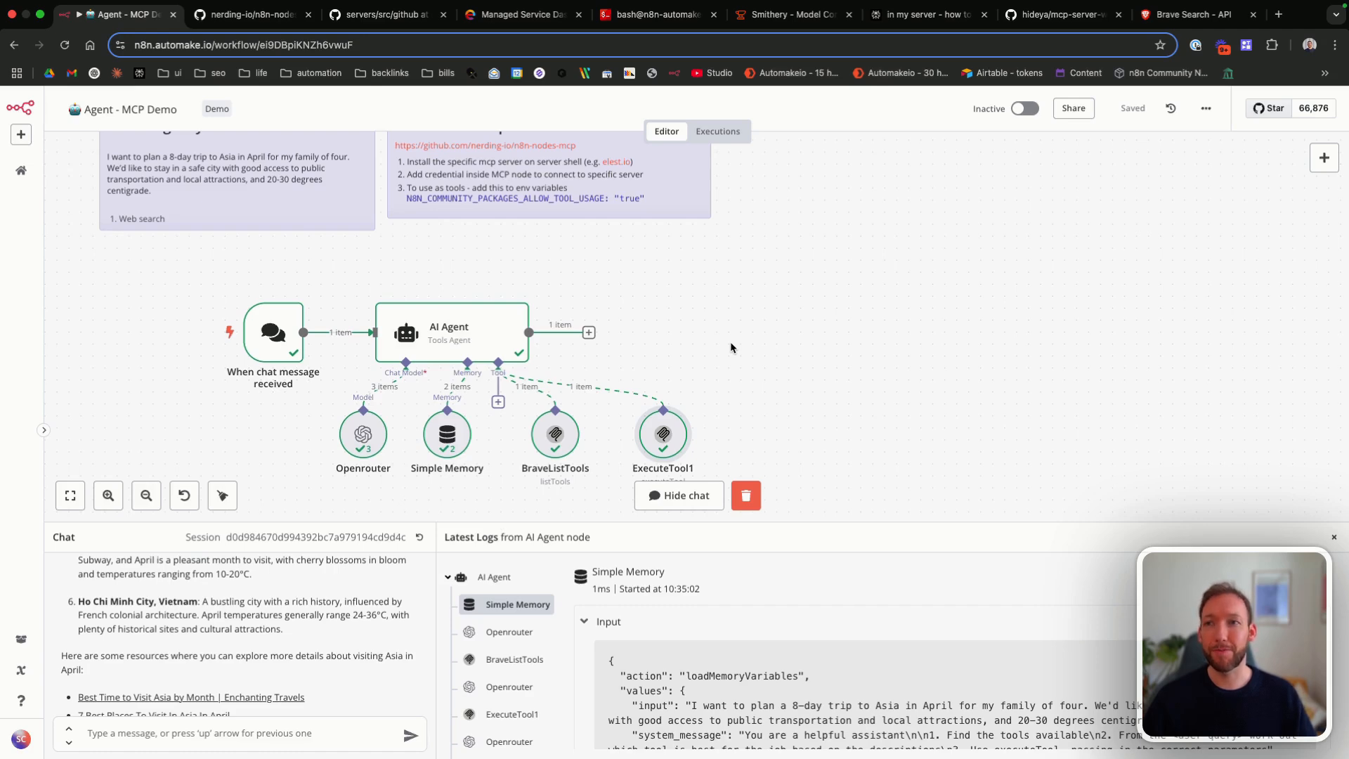
Step: Switch to the Smithery site and search its MCP server directory for "airbnb"
{"action": "scroll", "coordinate": [731, 348], "scroll_direction": "right", "scroll_amount": 2}
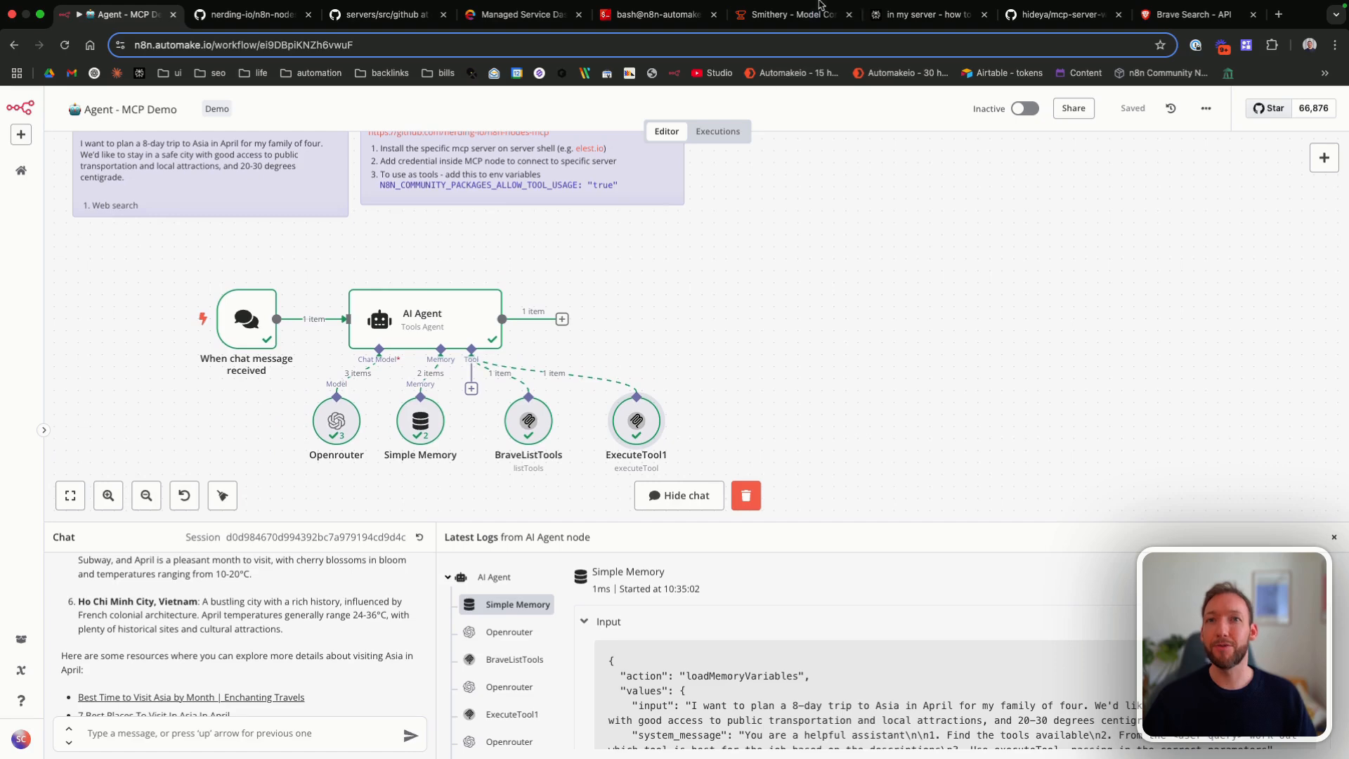
{"action": "left_click", "coordinate": [791, 17]}
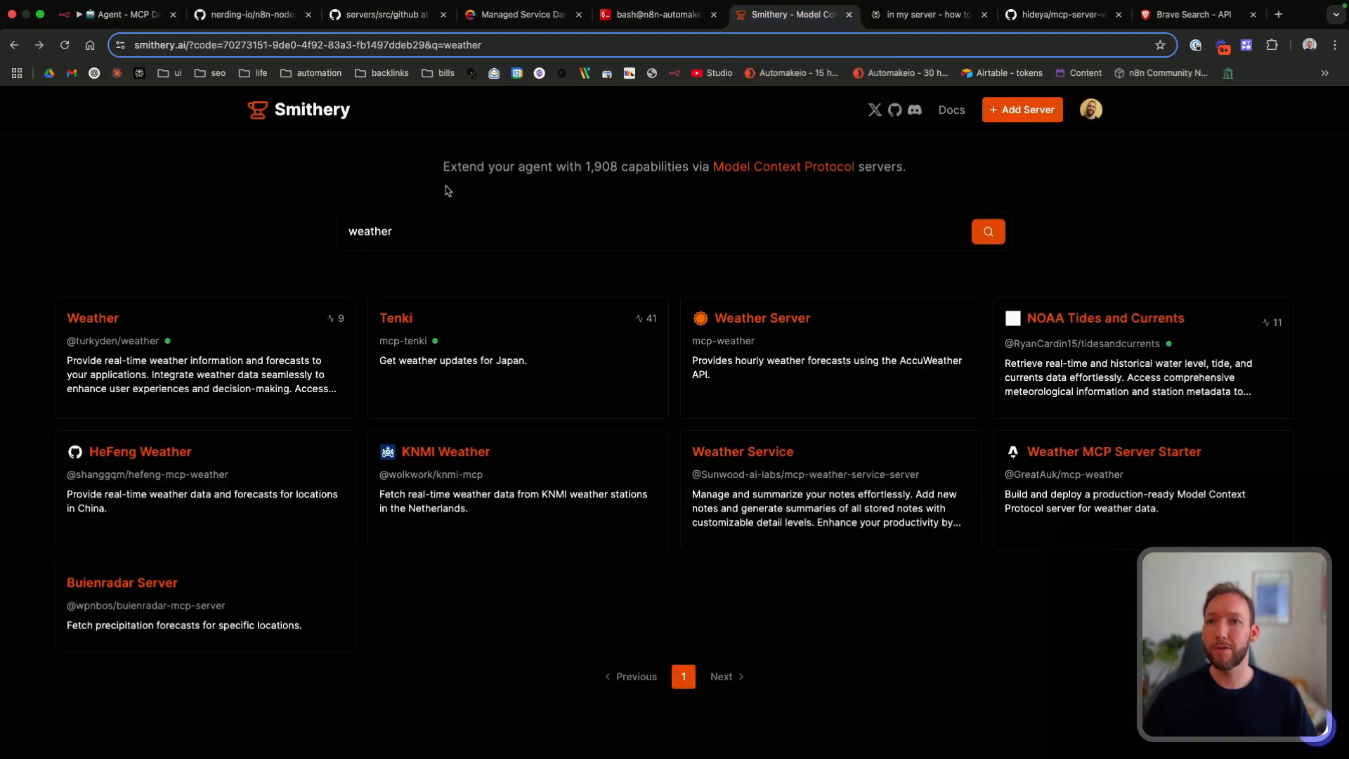
{"action": "left_click_drag", "start_coordinate": [582, 167], "coordinate": [615, 166]}
{"action": "left_click", "coordinate": [614, 166]}
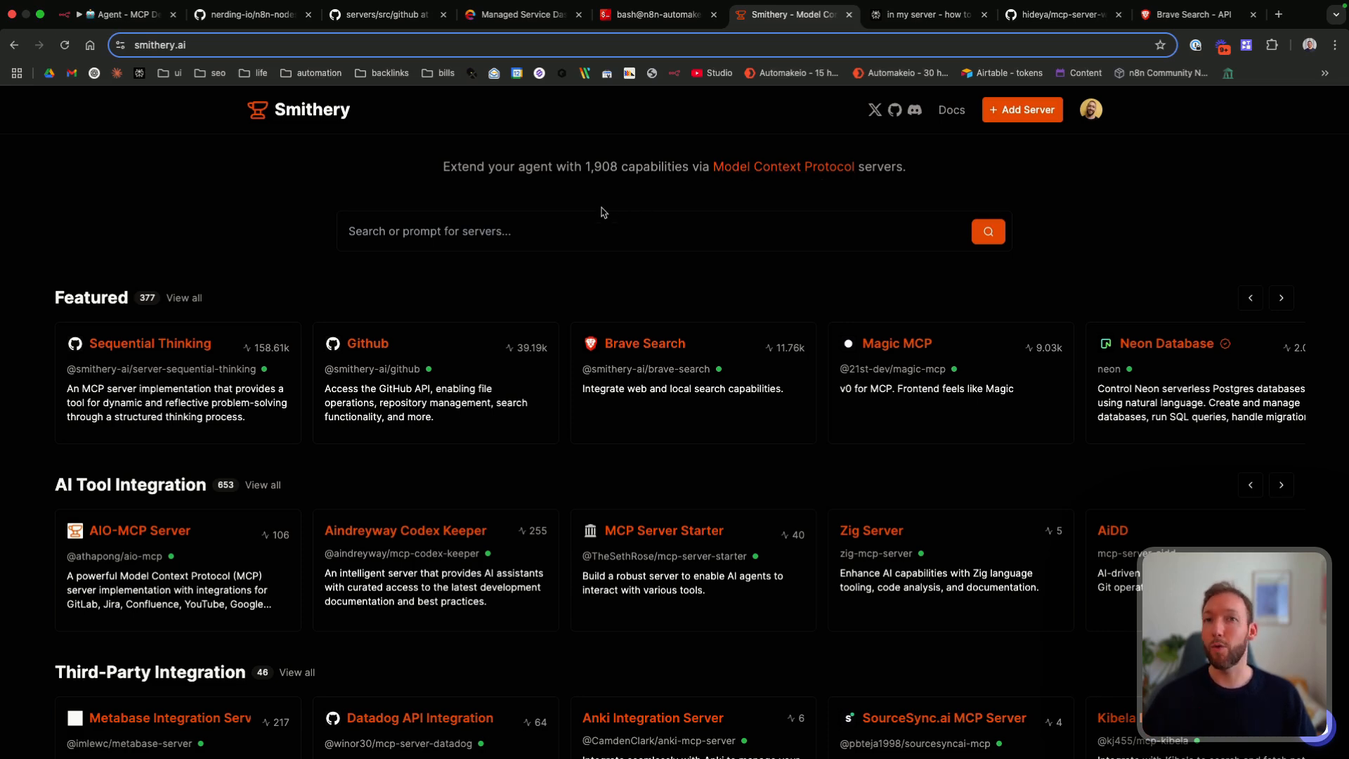
{"action": "left_click", "coordinate": [514, 239]}
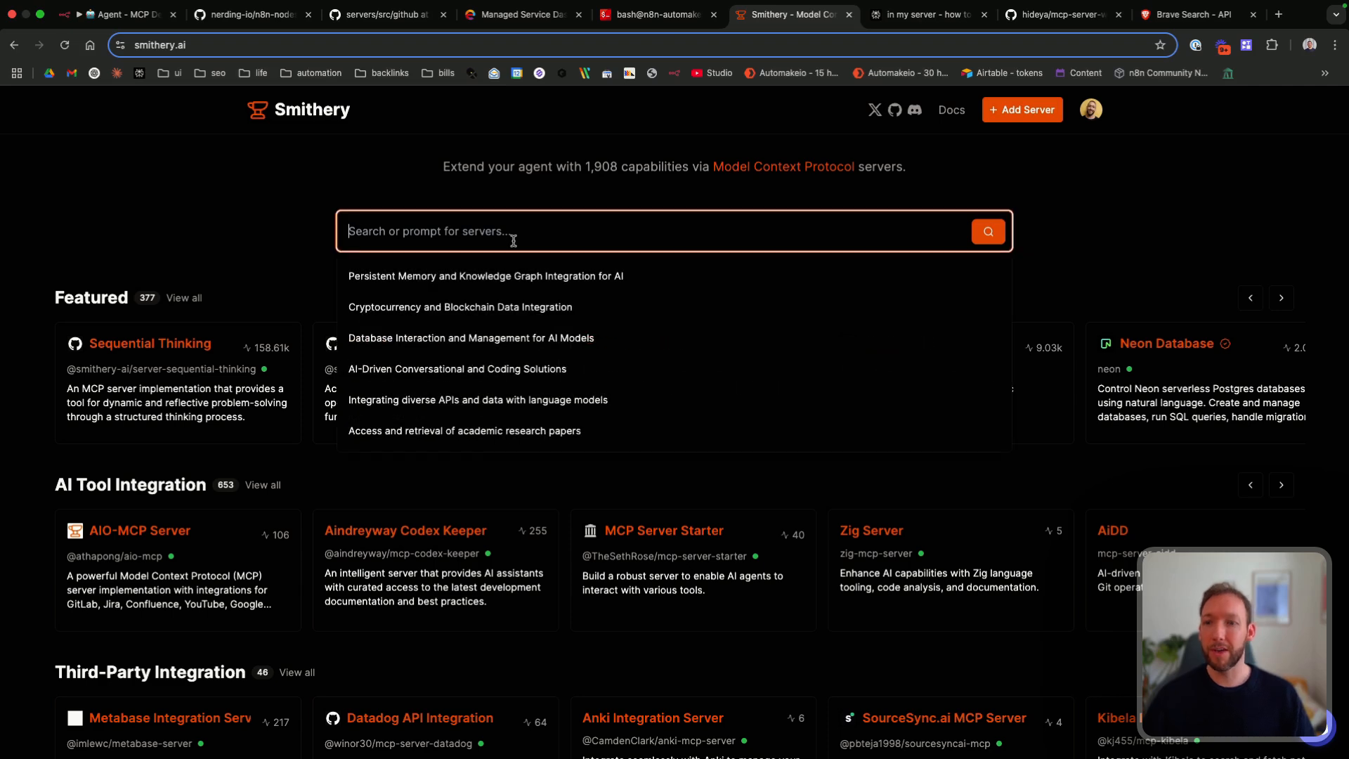
{"action": "type", "text": "airbnb"}
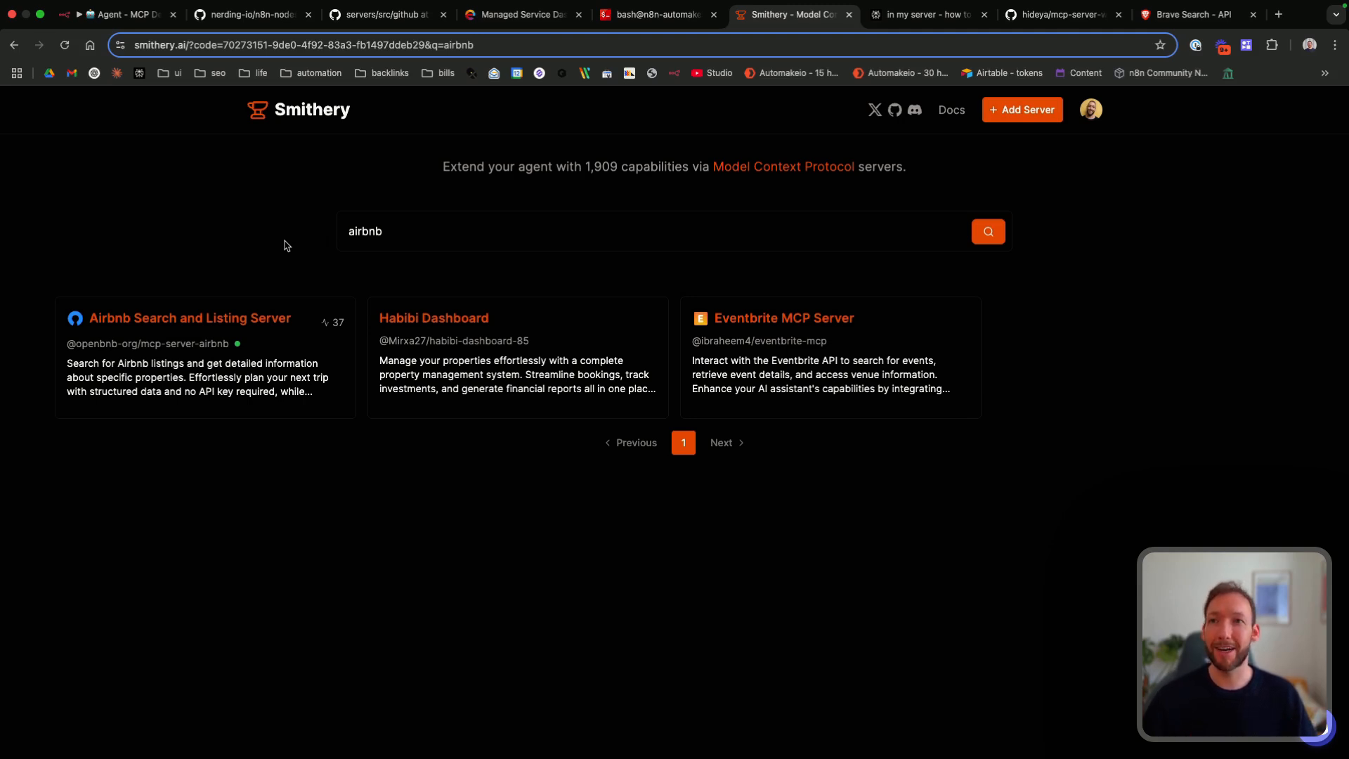
Step: Back in the n8n workflow, add an MCP Client Tool to the AI Agent with the operation List Prompts
{"action": "left_click", "coordinate": [103, 22]}
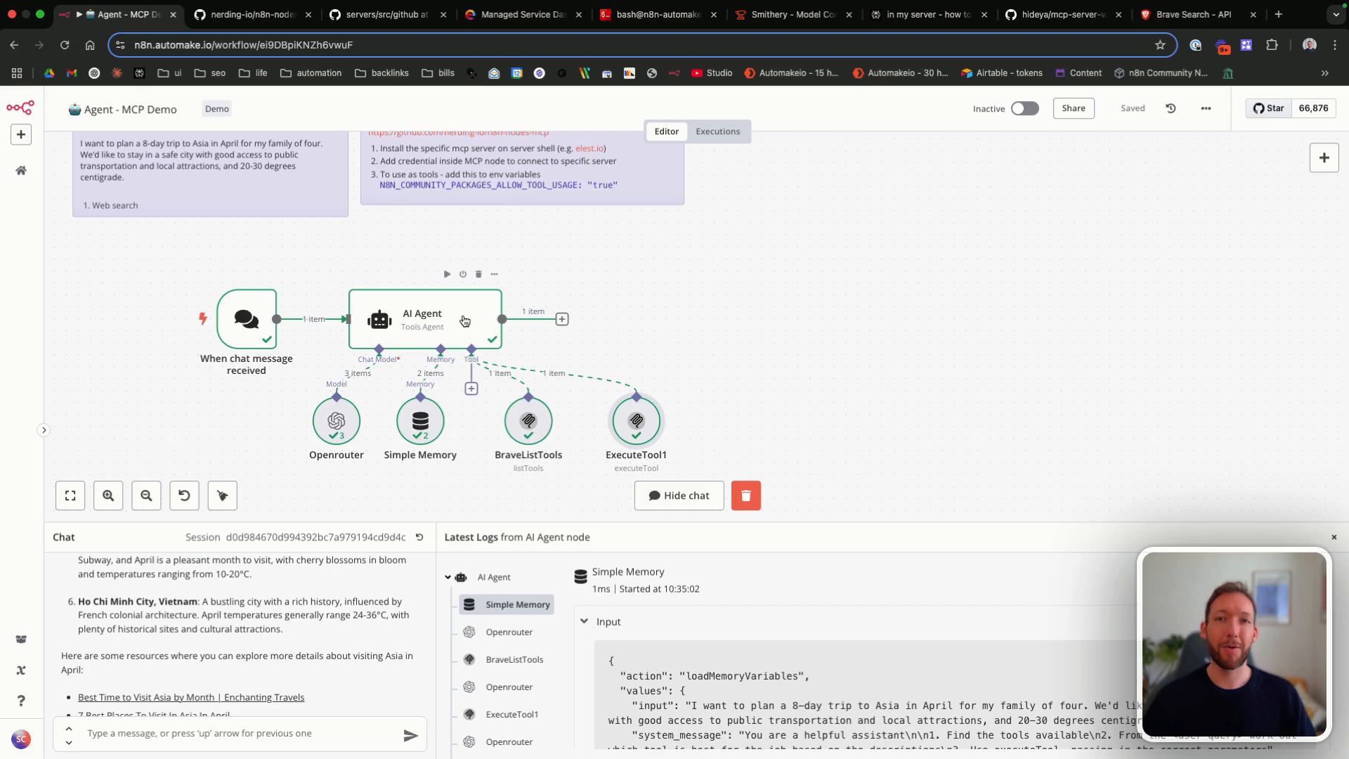
{"action": "left_click_drag", "start_coordinate": [644, 426], "coordinate": [633, 426]}
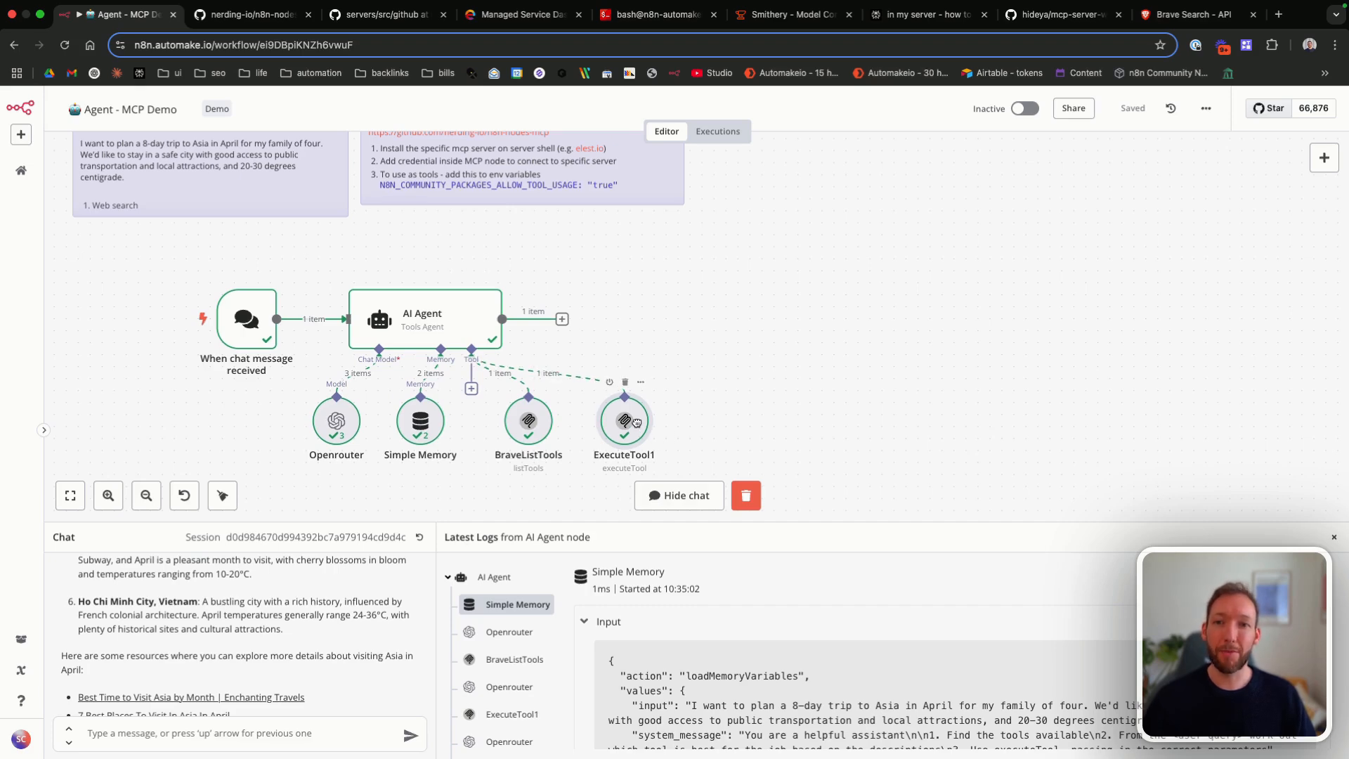
{"action": "key", "text": "Tab"}
{"action": "type", "text": "mcp"}
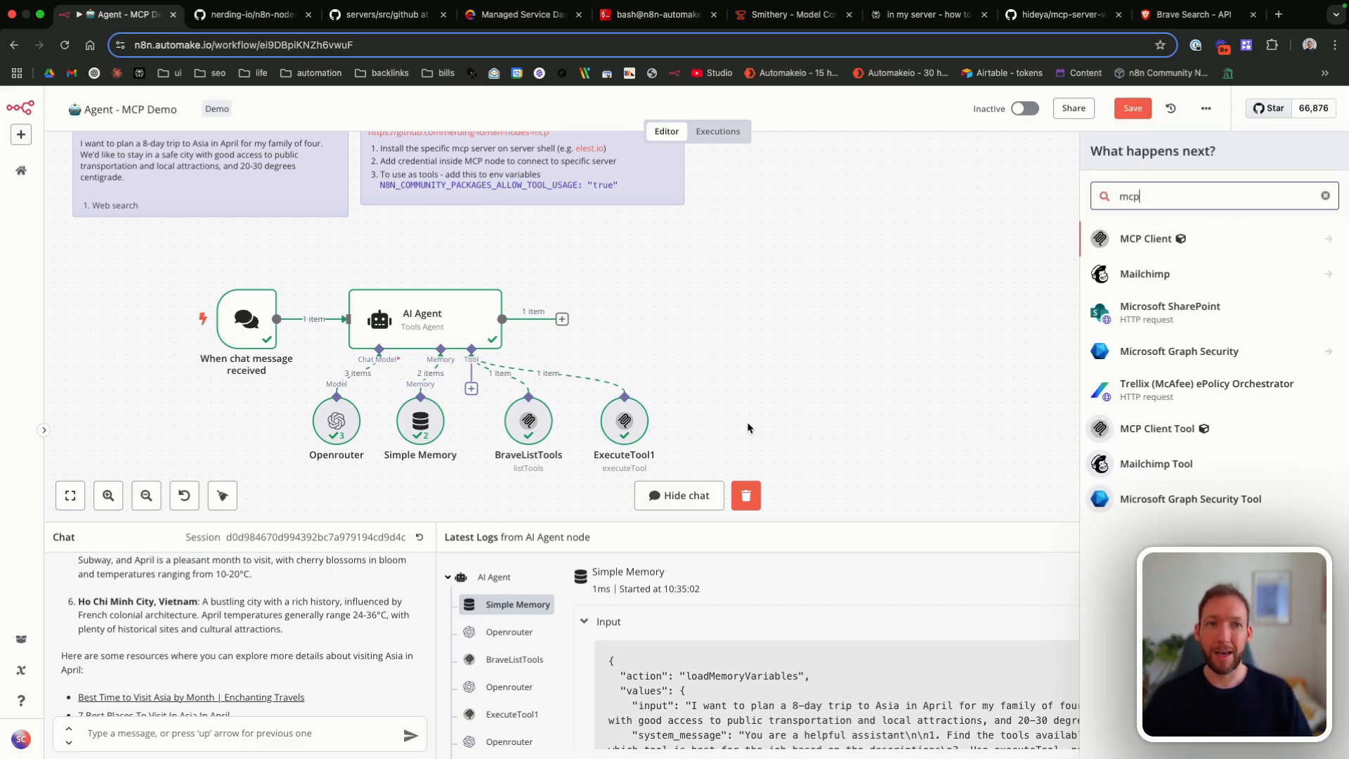
{"action": "left_click", "coordinate": [1156, 429]}
{"action": "left_click", "coordinate": [548, 294]}
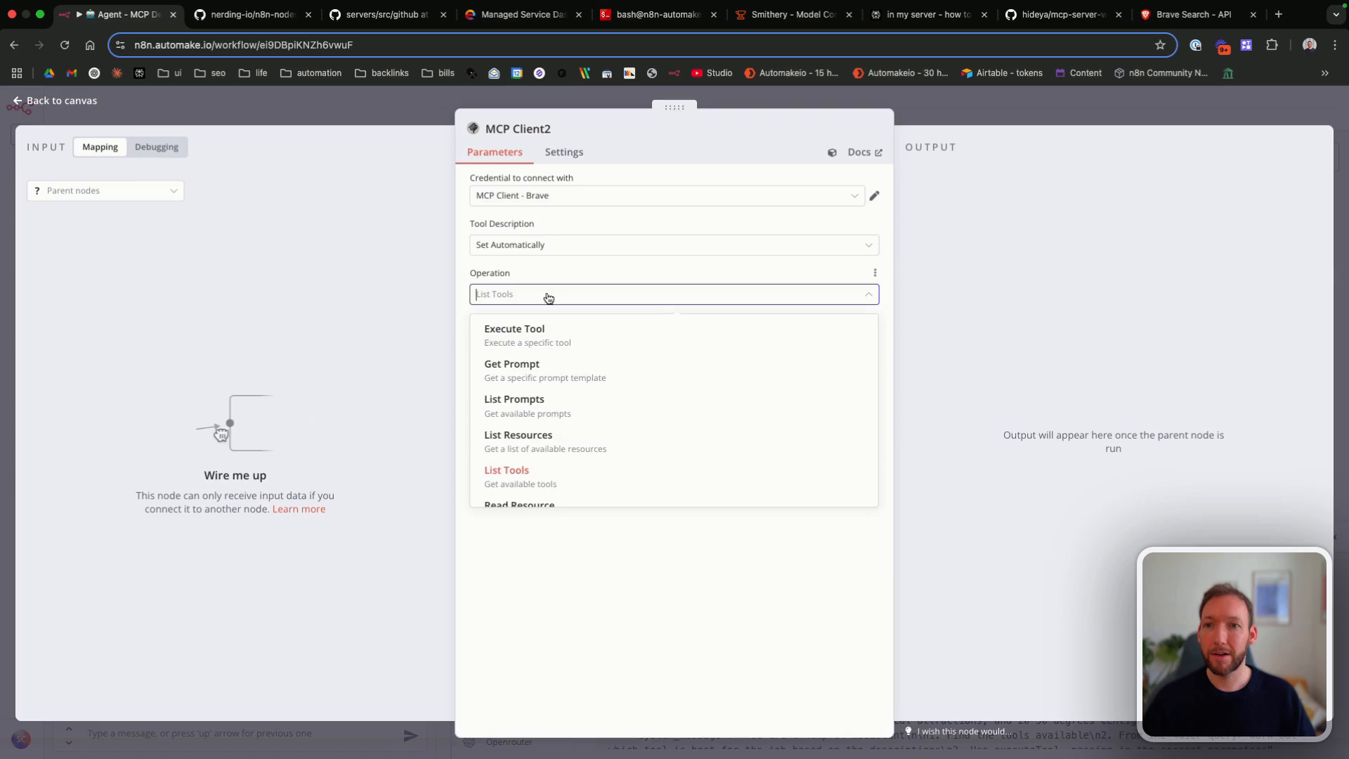
{"action": "left_click", "coordinate": [530, 394]}
{"action": "left_click", "coordinate": [88, 100]}
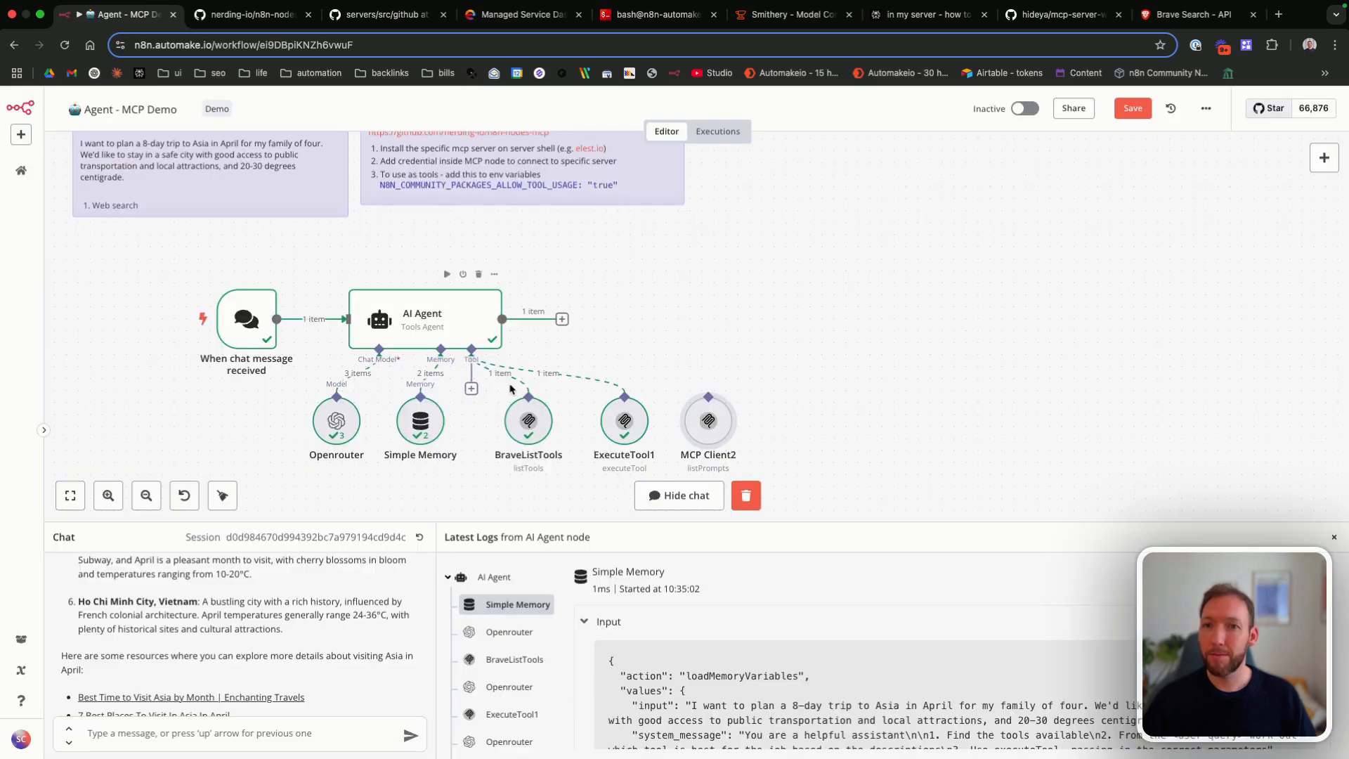
Step: Review the system message in the AI Agent node and return to the canvas
{"action": "double_click", "coordinate": [423, 324]}
{"action": "scroll", "coordinate": [641, 447], "scroll_direction": "down", "scroll_amount": 1}
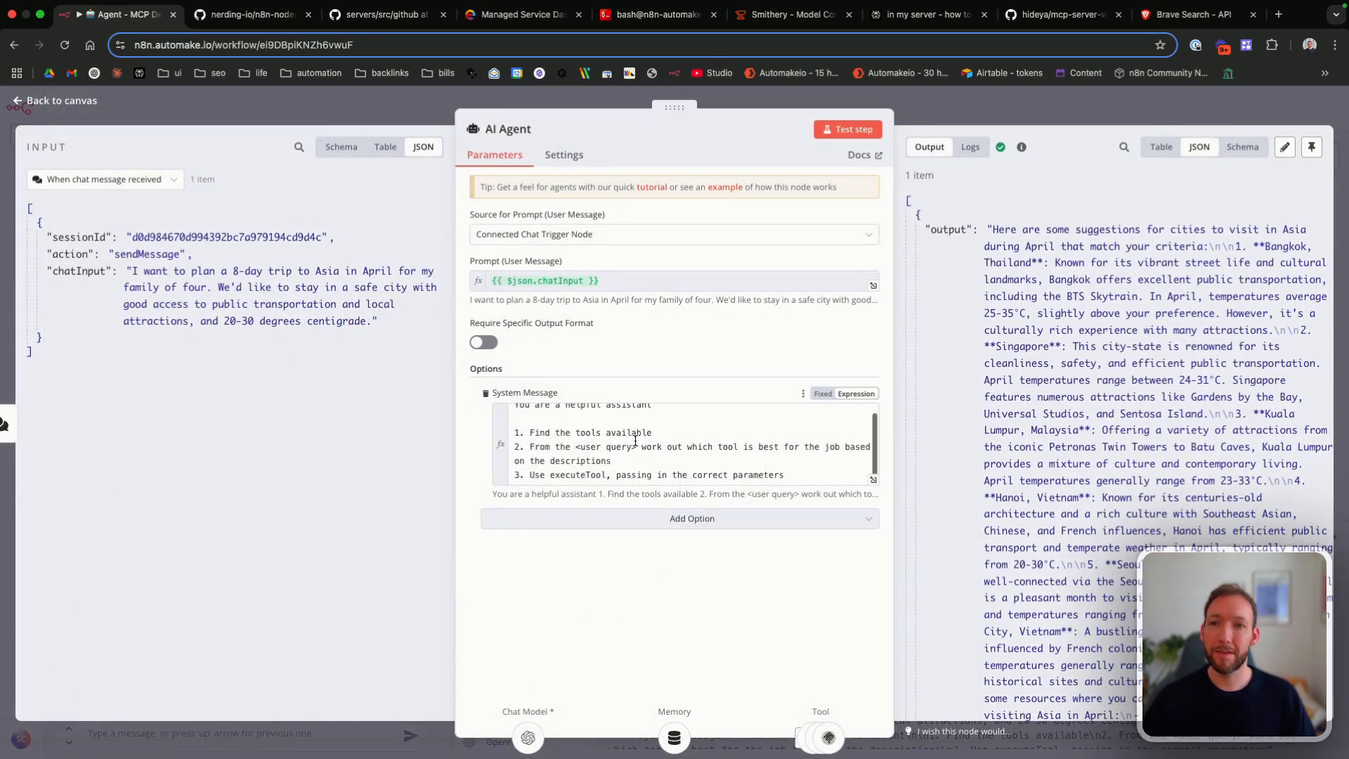
{"action": "left_click", "coordinate": [86, 104]}
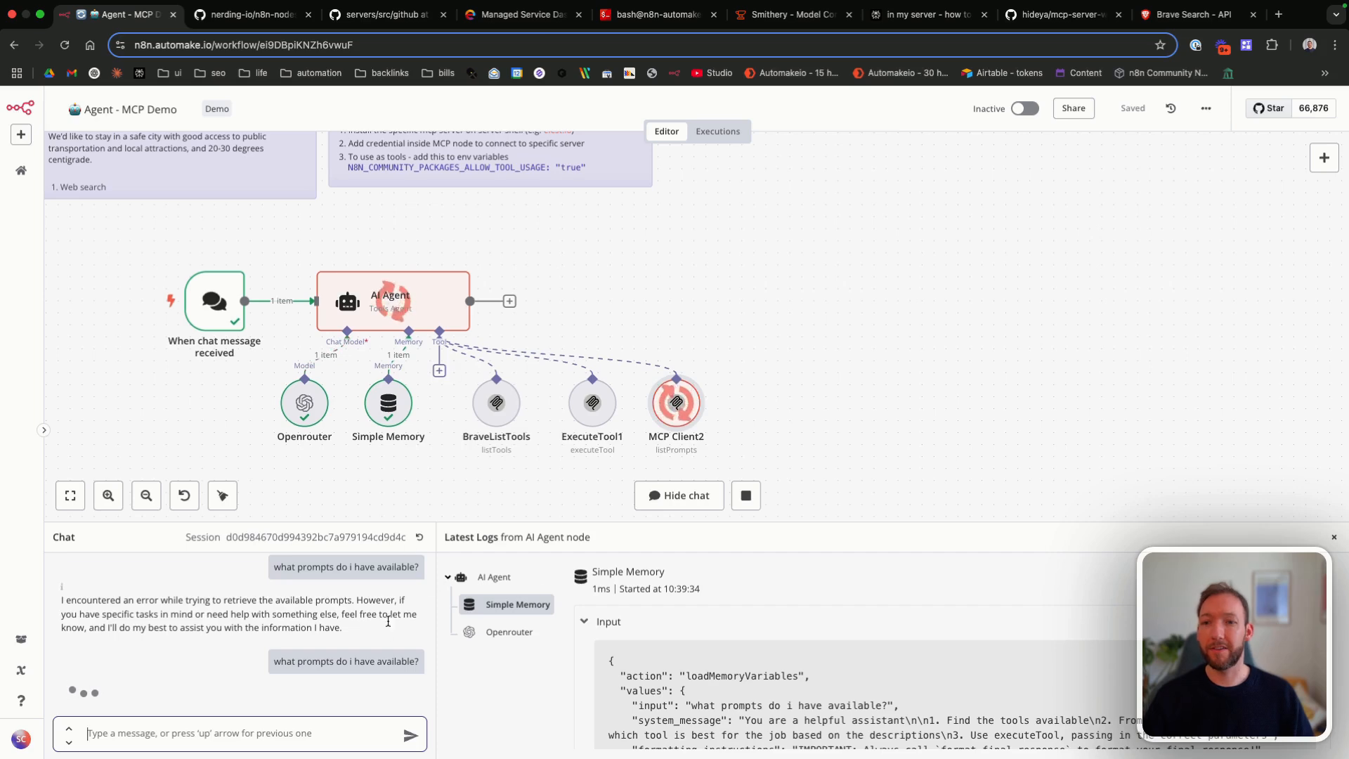
Step: Check the output of the MCP Client2 list-prompts node, return to the canvas and save the workflow
{"action": "double_click", "coordinate": [666, 413]}
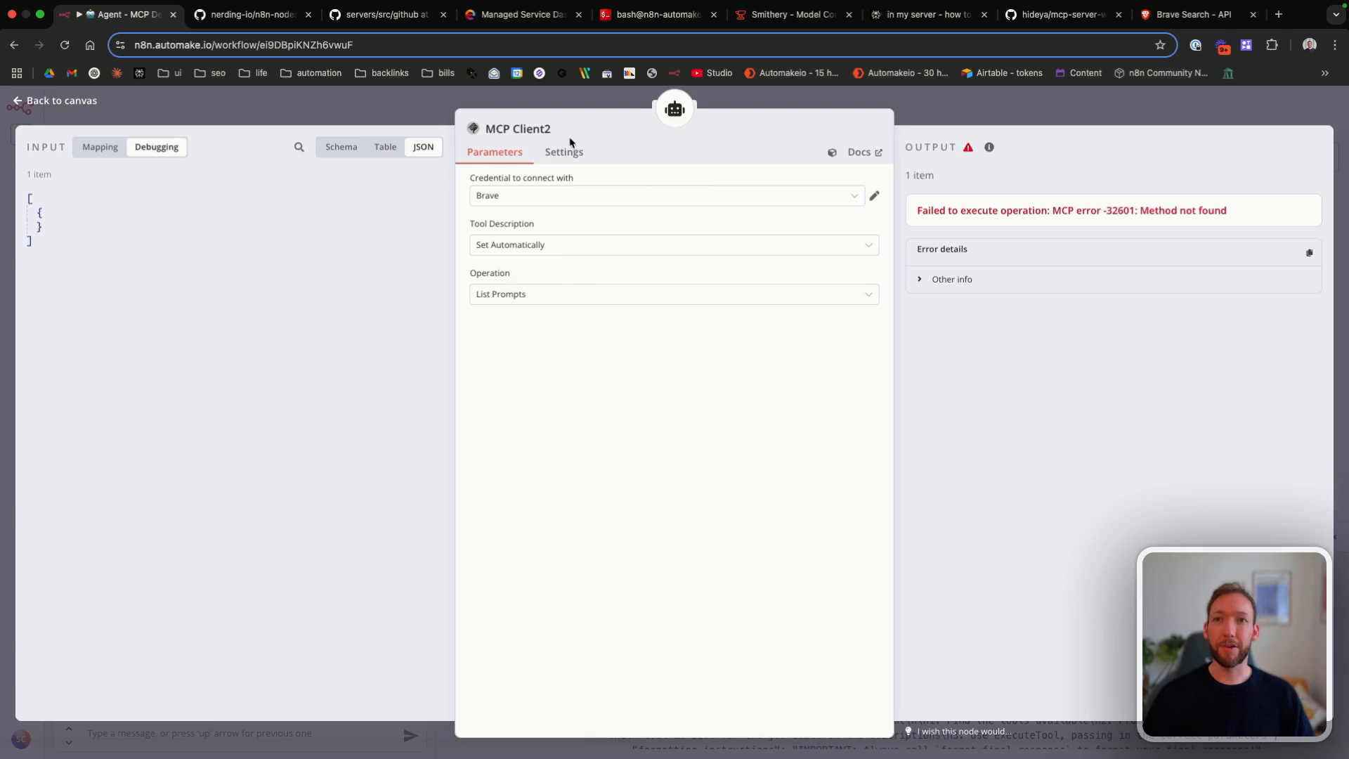
{"action": "left_click_drag", "start_coordinate": [961, 209], "coordinate": [1175, 210]}
{"action": "left_click", "coordinate": [1135, 210]}
{"action": "left_click", "coordinate": [1143, 210]}
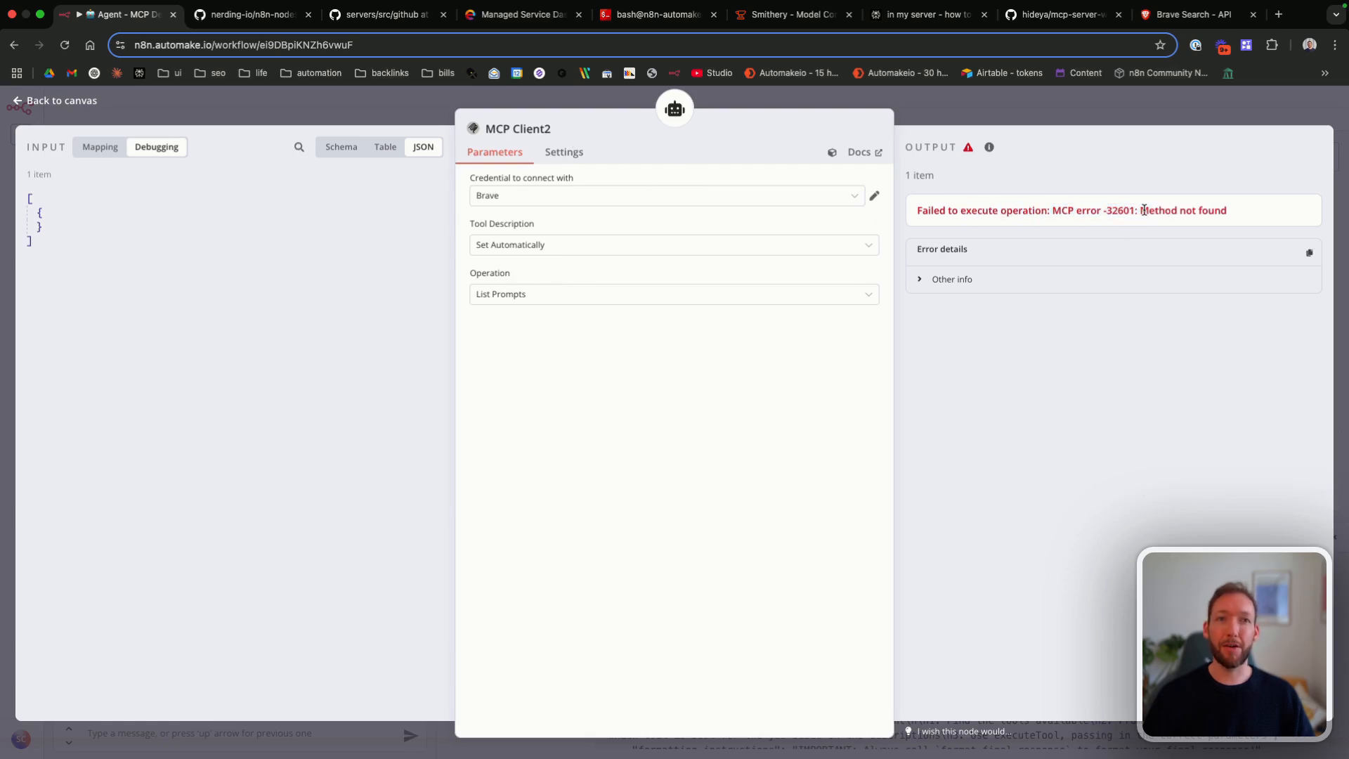
{"action": "left_click", "coordinate": [89, 102]}
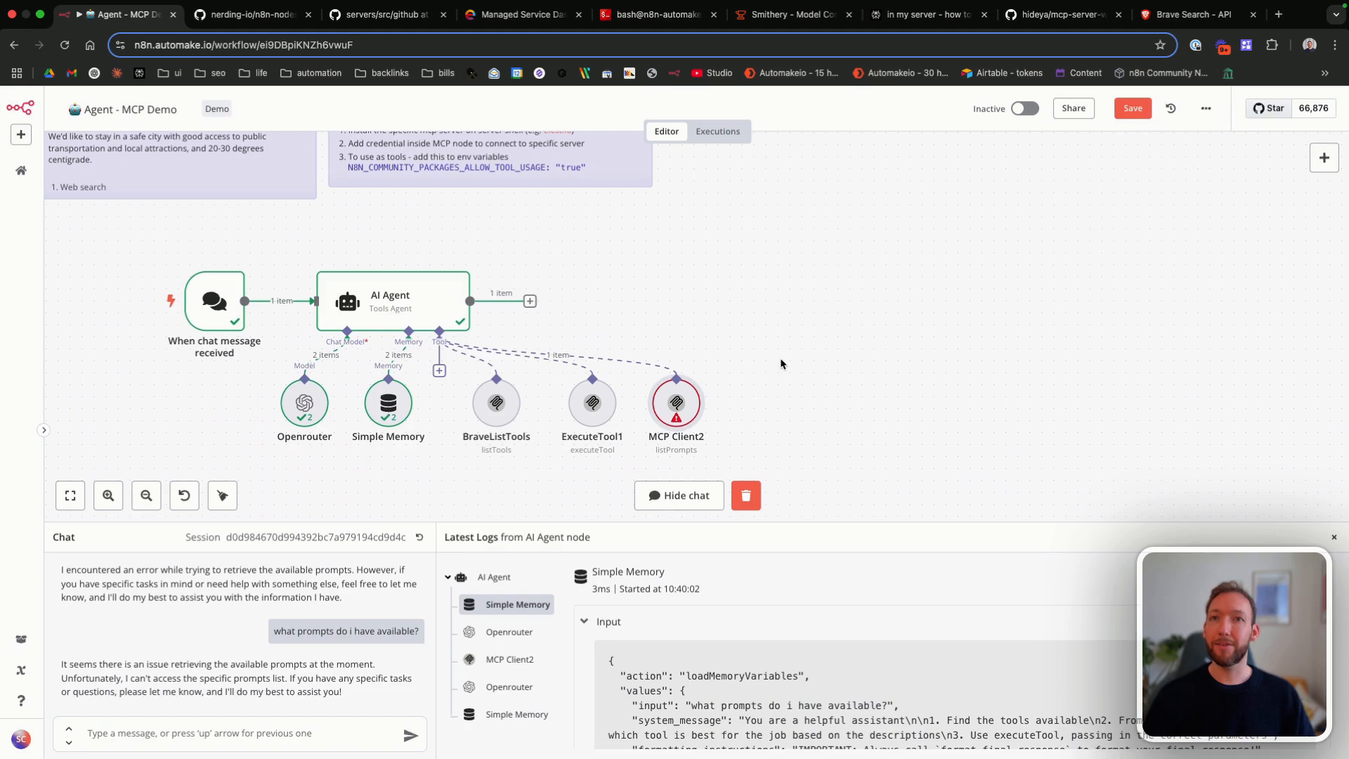
{"action": "left_click", "coordinate": [1127, 109]}
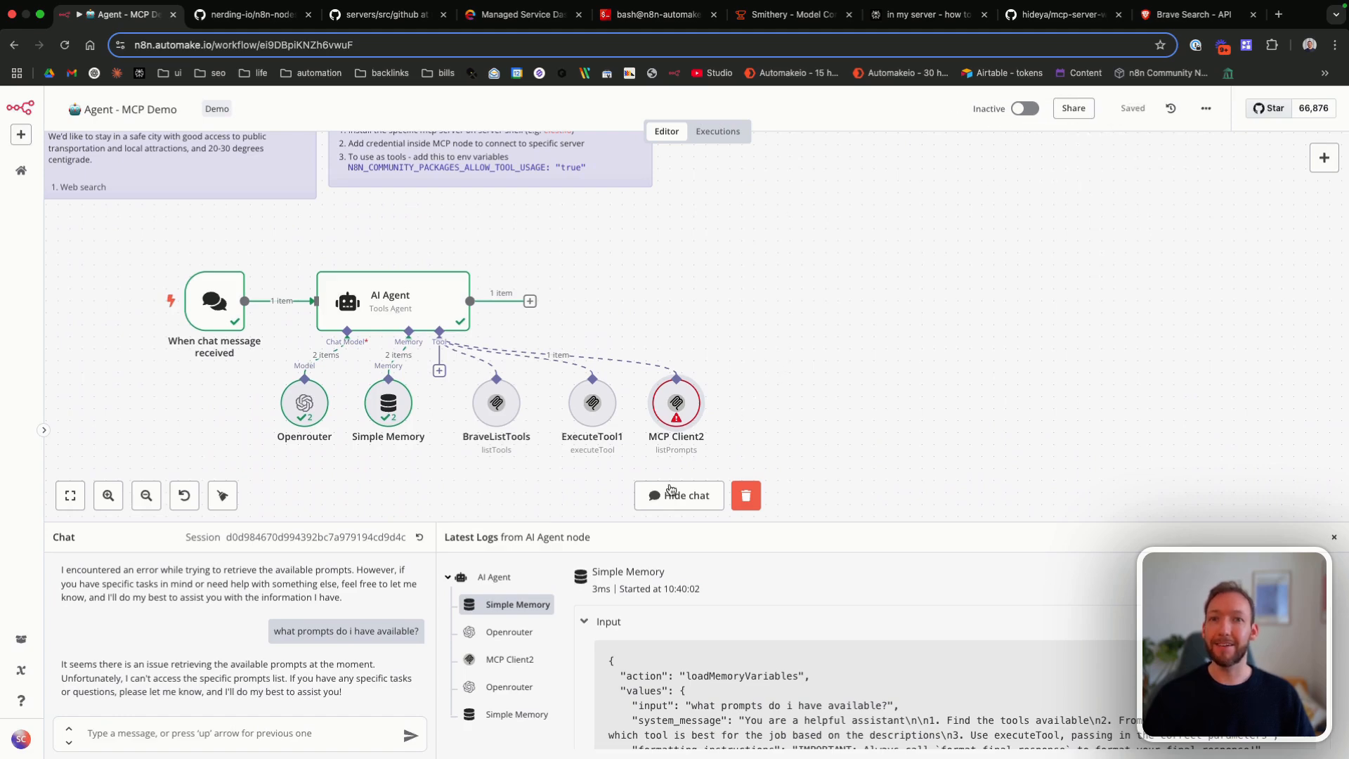
{"action": "mouse_move", "coordinate": [680, 397]}
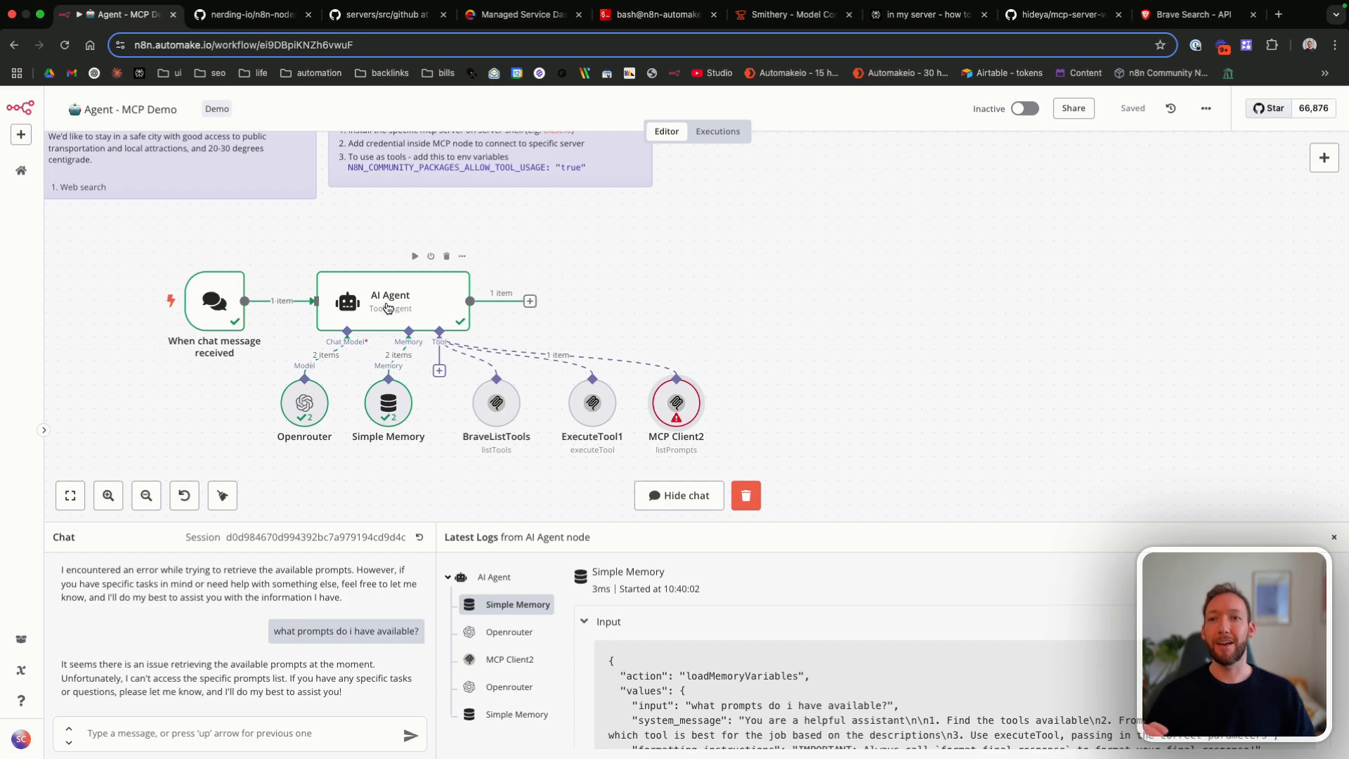
{"action": "scroll", "coordinate": [774, 270], "scroll_direction": "right", "scroll_amount": 2}
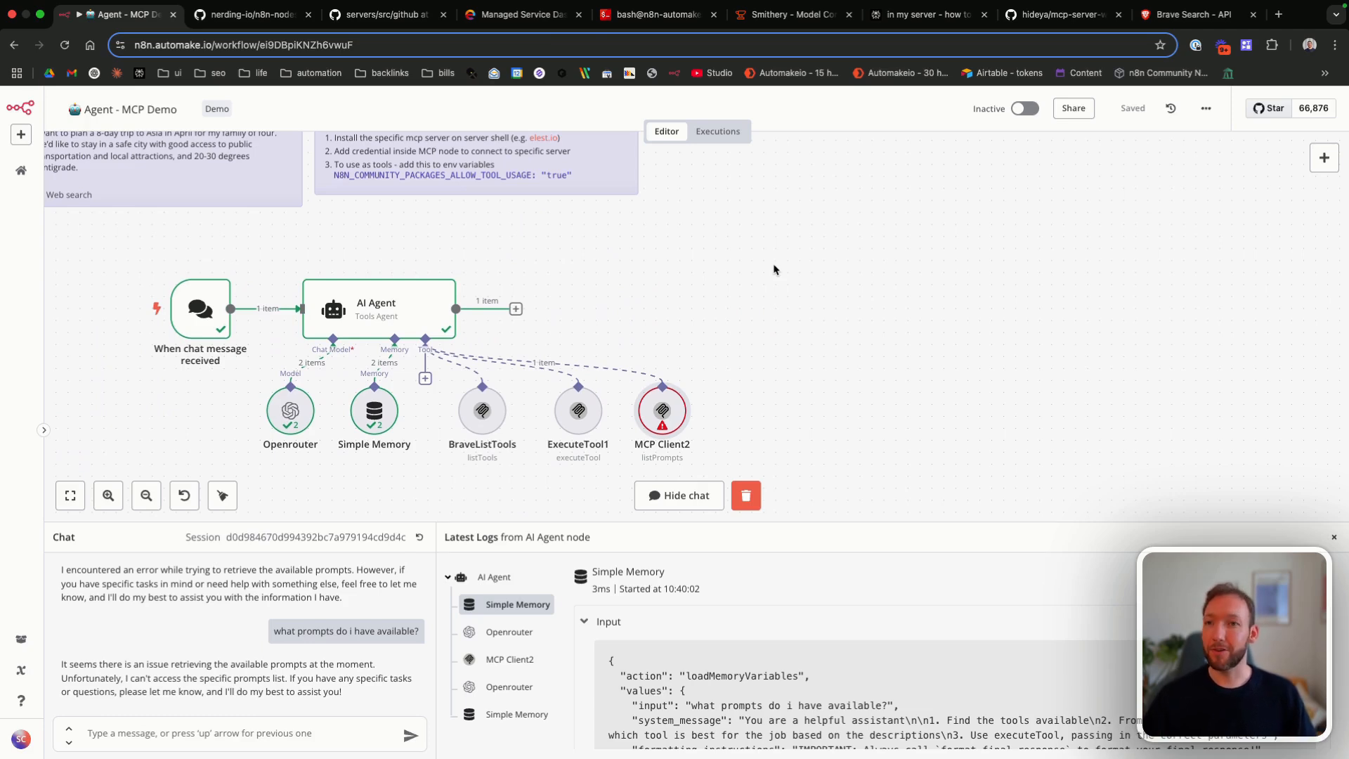
{"action": "scroll", "coordinate": [774, 270], "scroll_direction": "right", "scroll_amount": 3}
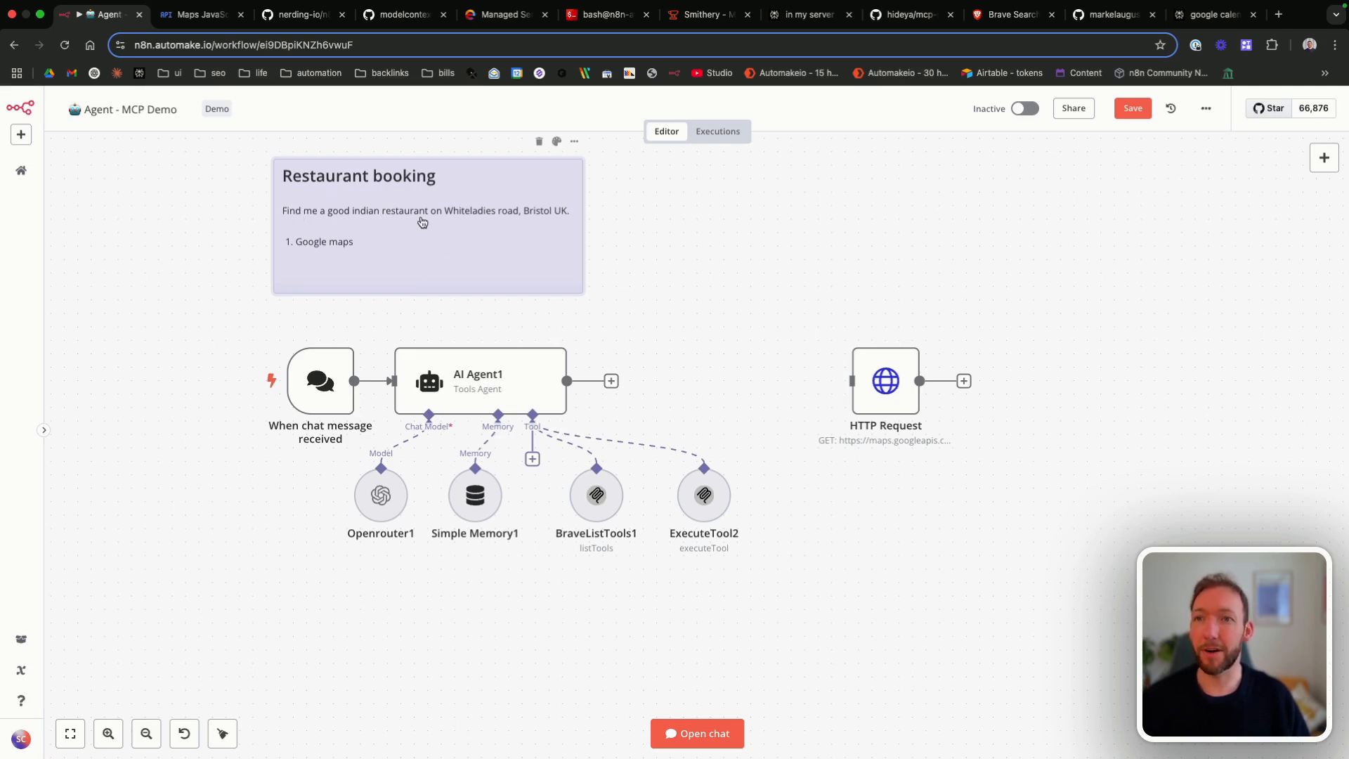
{"action": "left_click_drag", "start_coordinate": [494, 453], "coordinate": [724, 449]}
{"action": "key", "text": "super+c"}
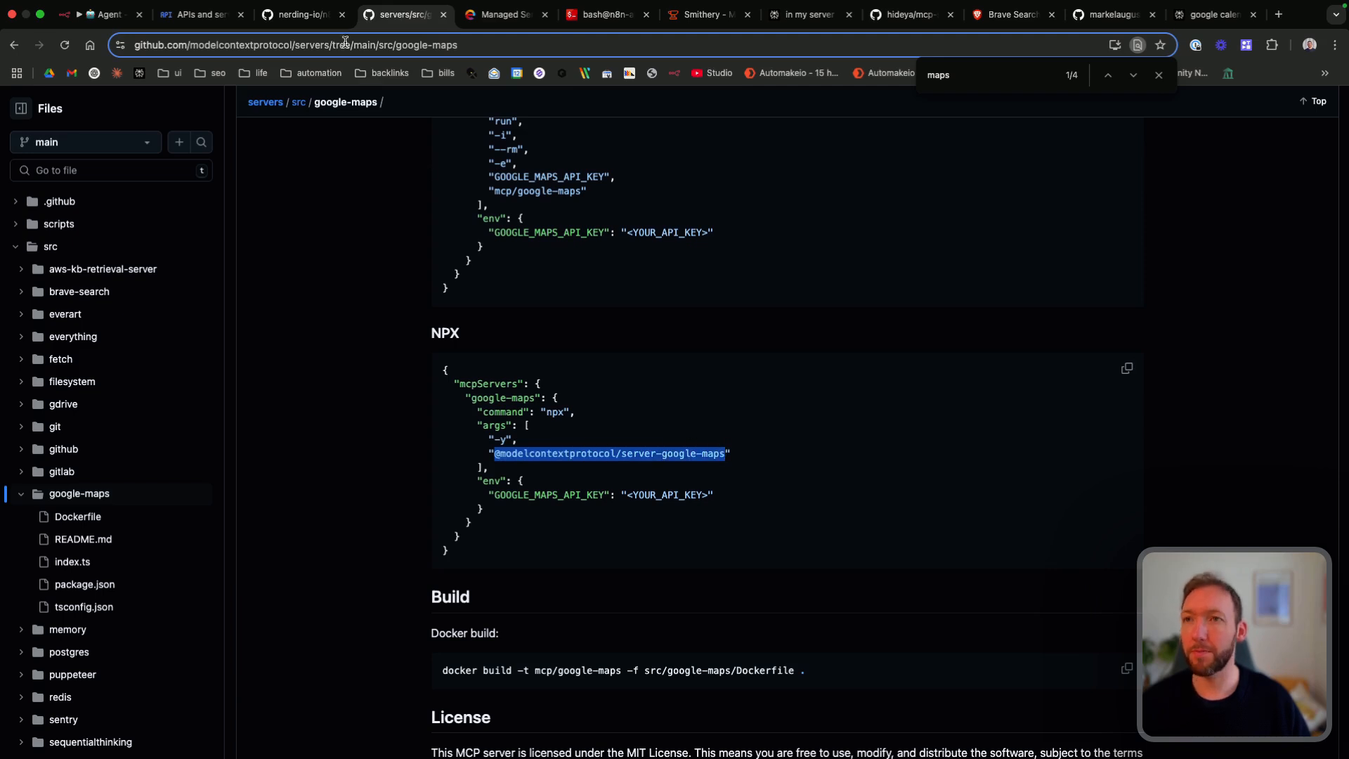
{"action": "left_click", "coordinate": [109, 14]}
{"action": "left_click", "coordinate": [425, 319]}
{"action": "type", "text": "npx"}
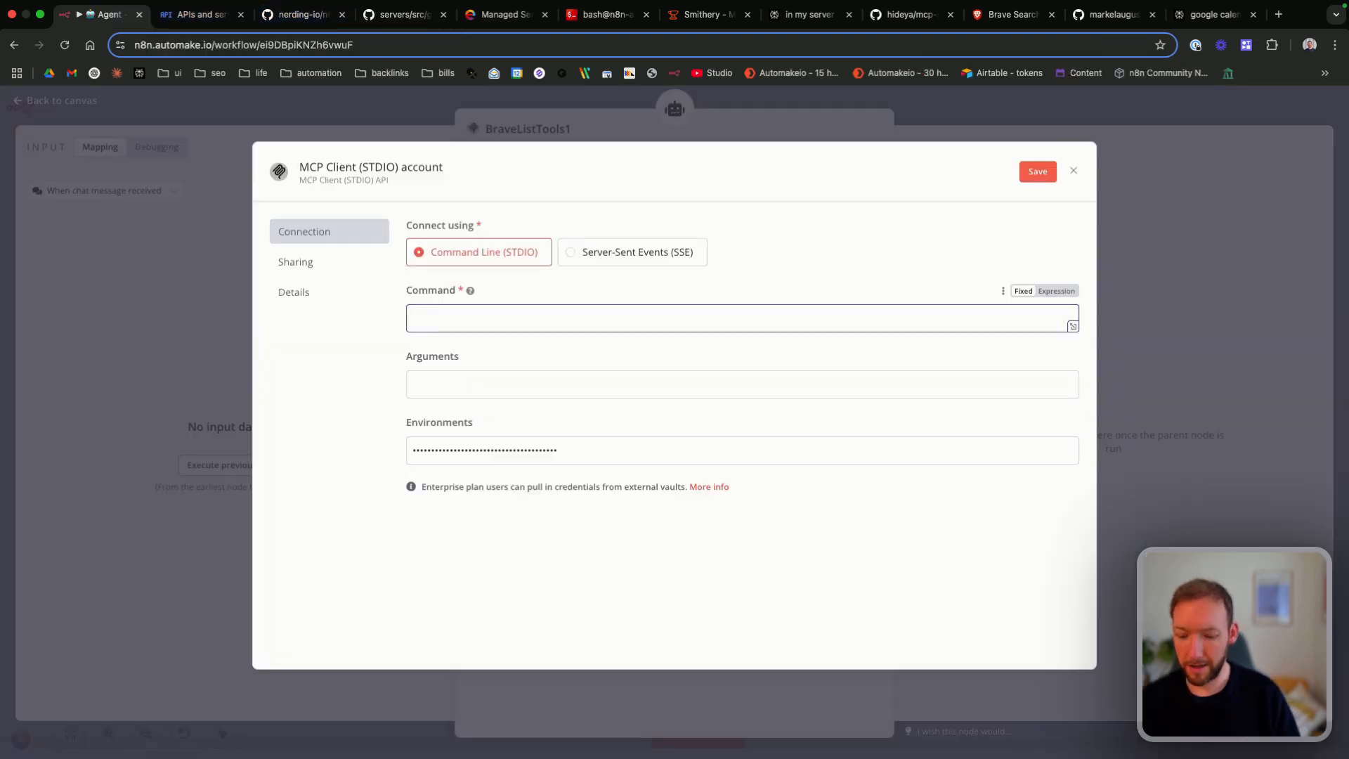
{"action": "left_click", "coordinate": [430, 372]}
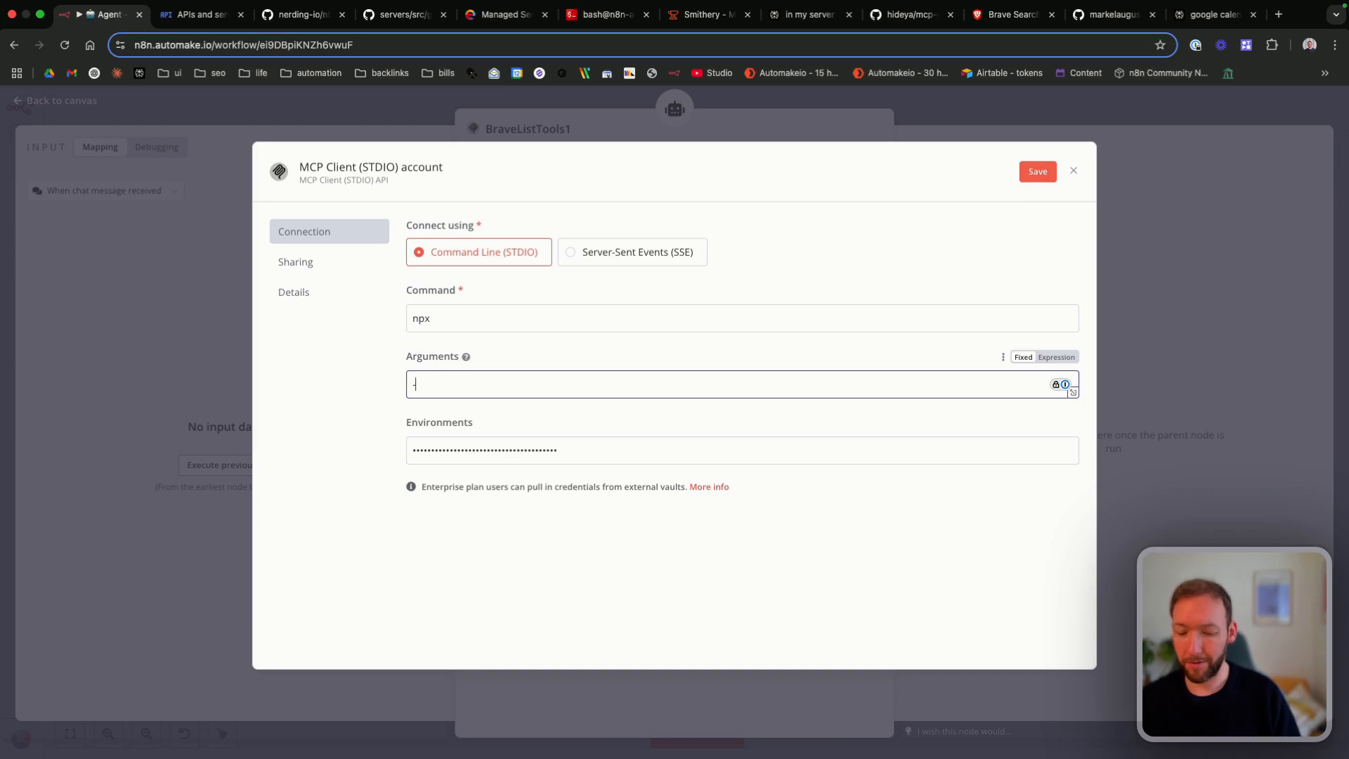
{"action": "type", "text": "-y"}
{"action": "key", "text": "super+v"}
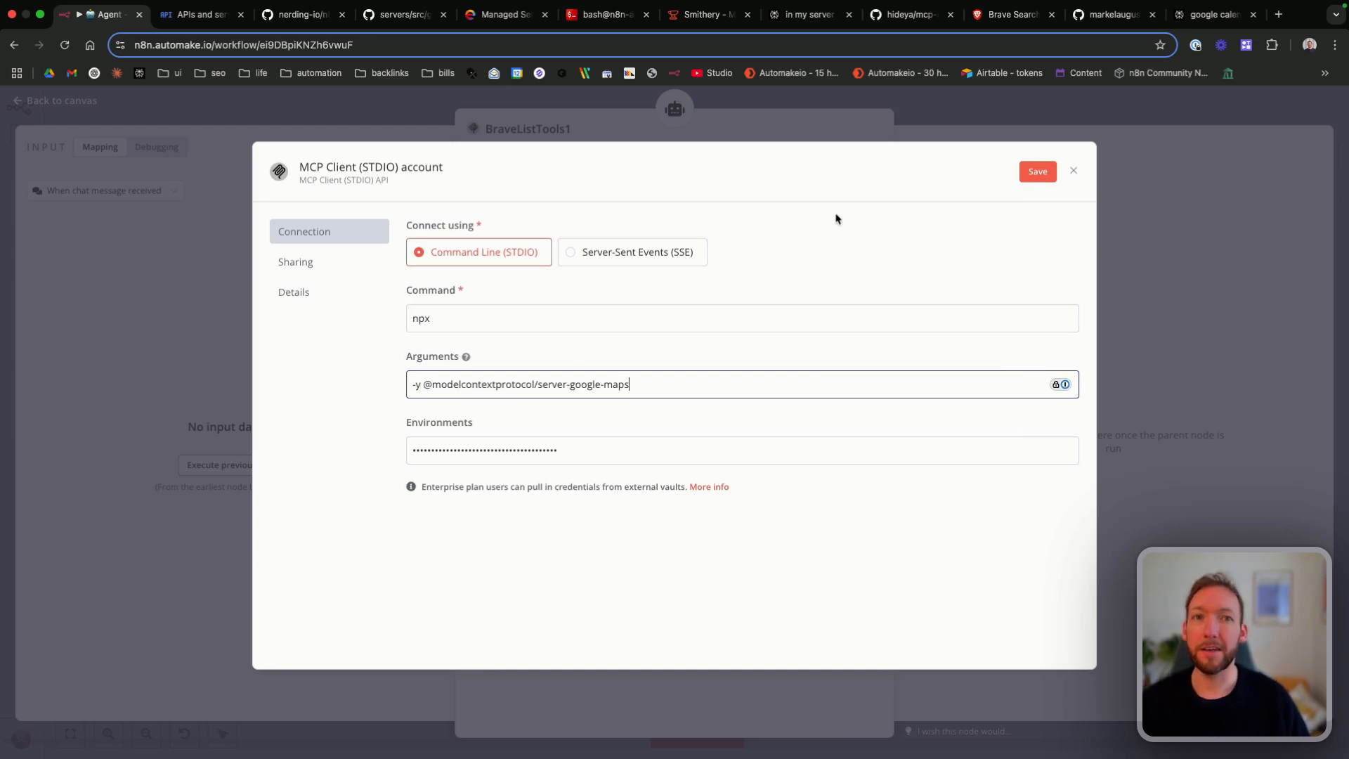
Step: Save the credential, rename it "MCP Client - GMaps", and ask the chat agent "what tools do I have available?"
{"action": "left_click", "coordinate": [1029, 175]}
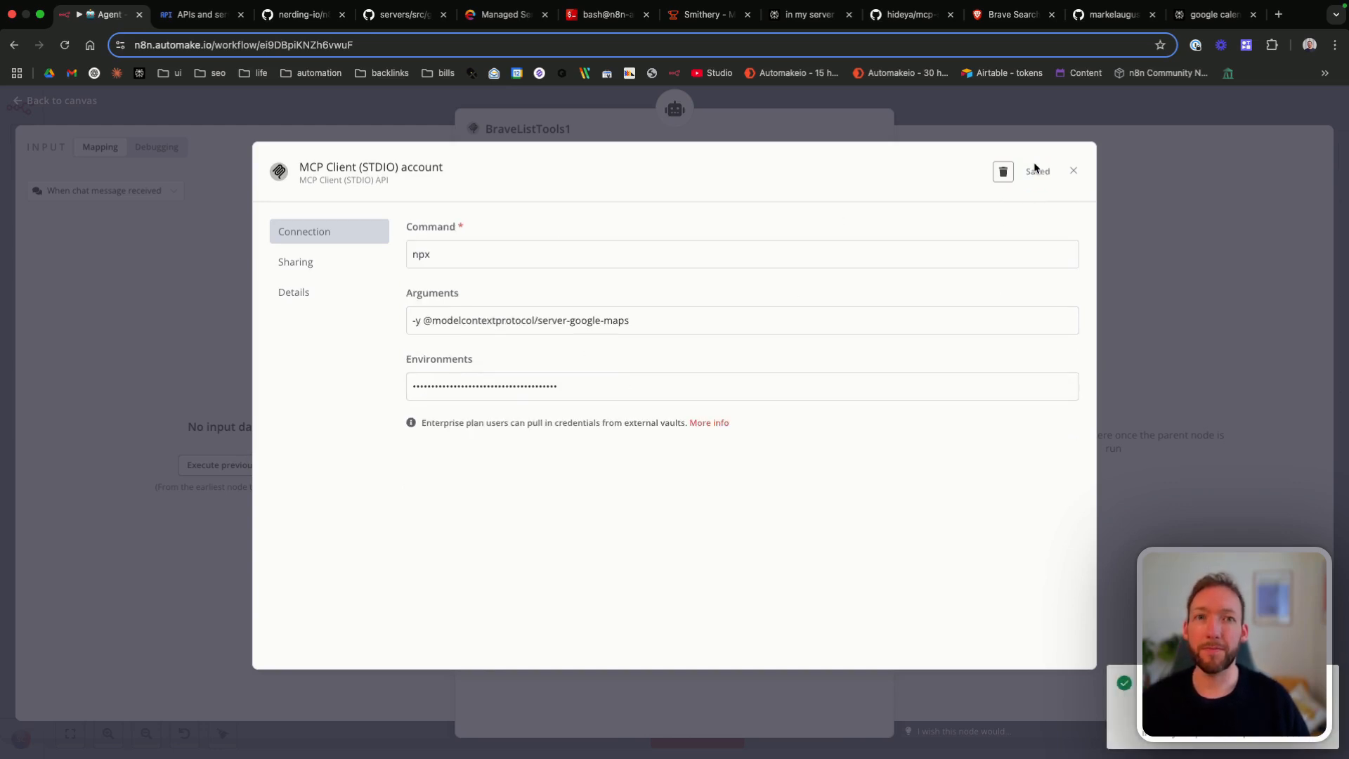
{"action": "left_click", "coordinate": [393, 171]}
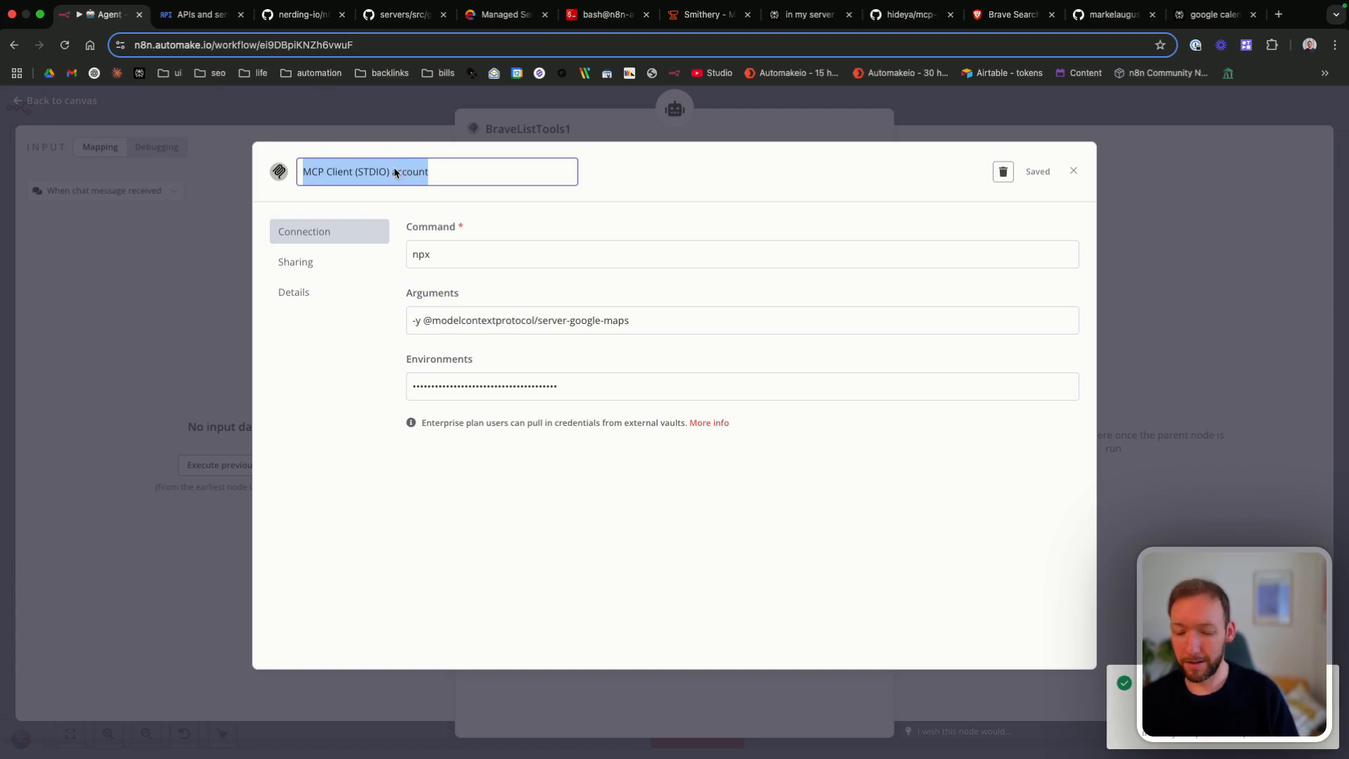
{"action": "type", "text": "MCP Client - GMaps"}
{"action": "key", "text": "Return"}
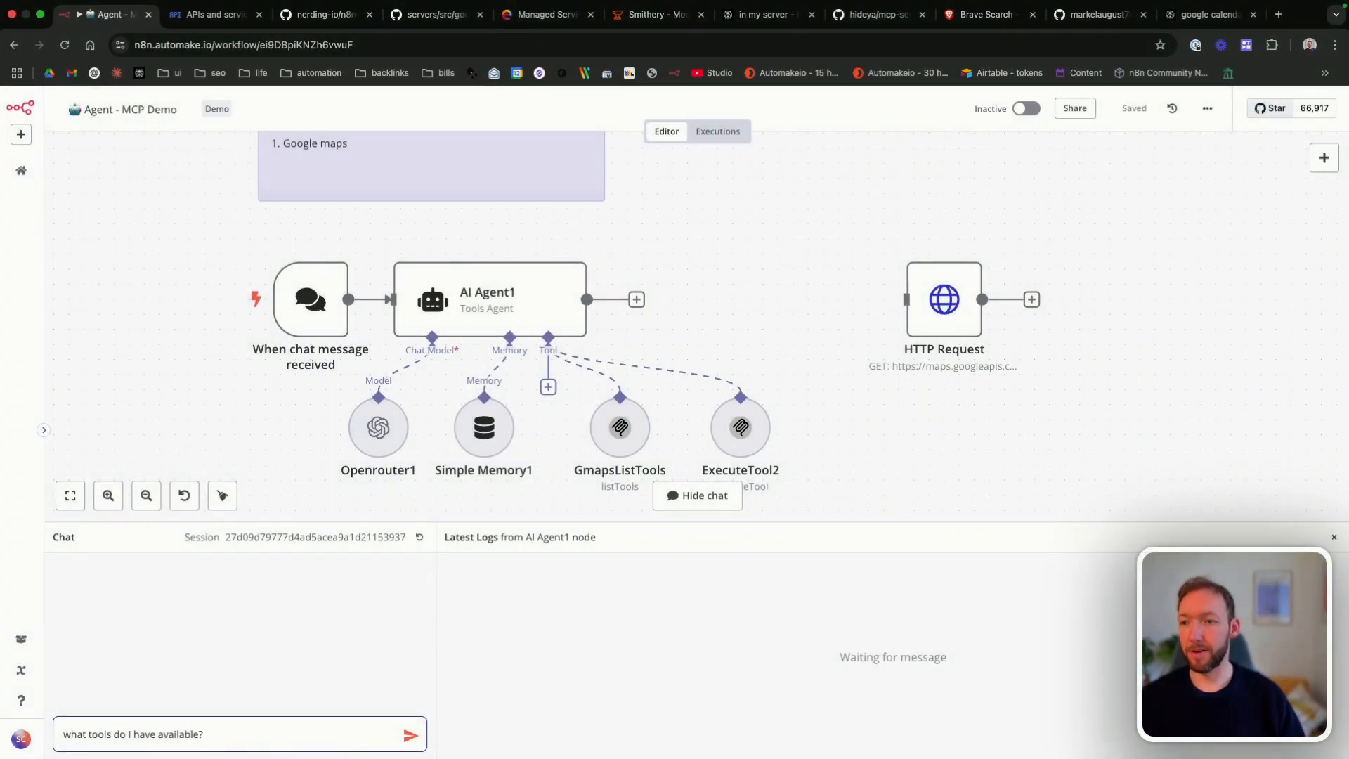
{"action": "key", "text": "Return"}
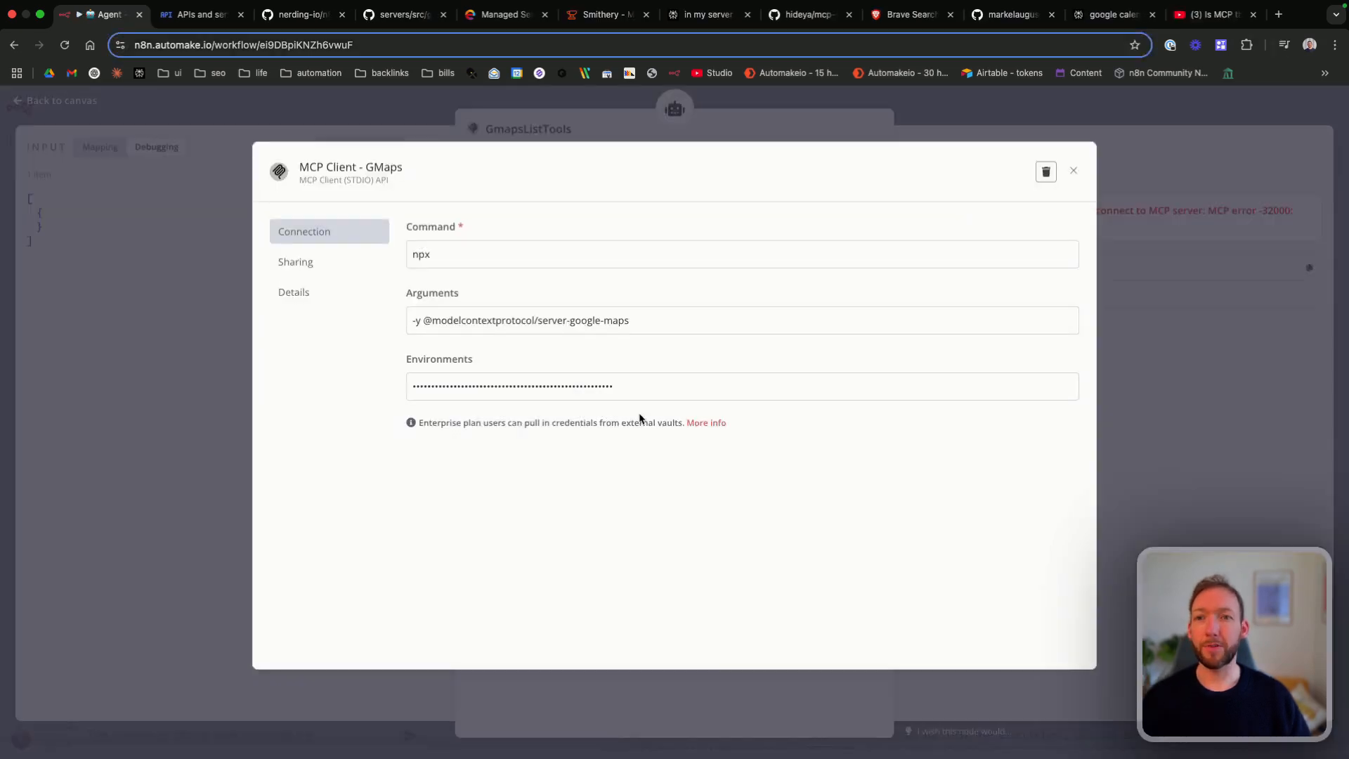
Step: Prefix the GMaps credential's Environments value with "GOOGLE_MAPS_API_KEY=", switch it back to Fixed, then save and close the credential
{"action": "mouse_move", "coordinate": [1005, 383]}
{"action": "left_click", "coordinate": [1048, 360]}
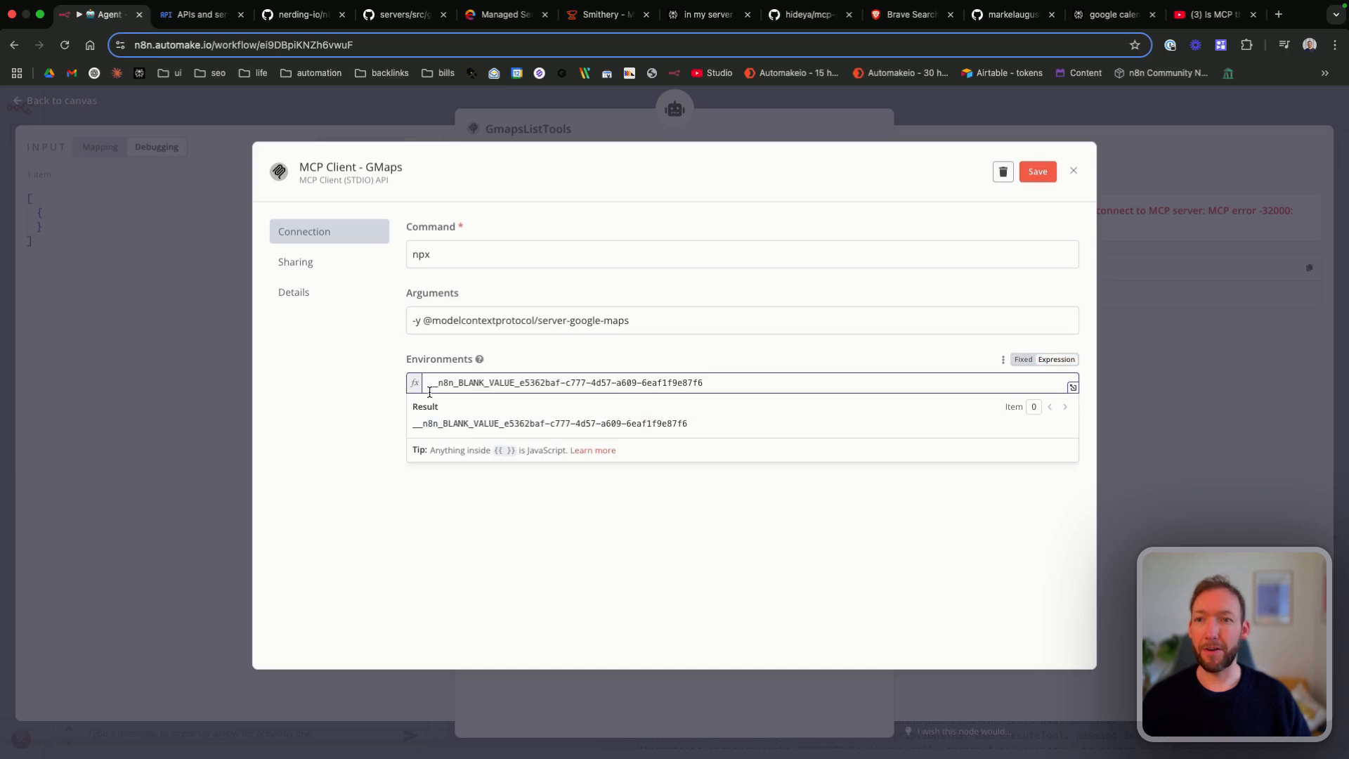
{"action": "type", "text": "GOOGLE_MAPS_API_KEY"}
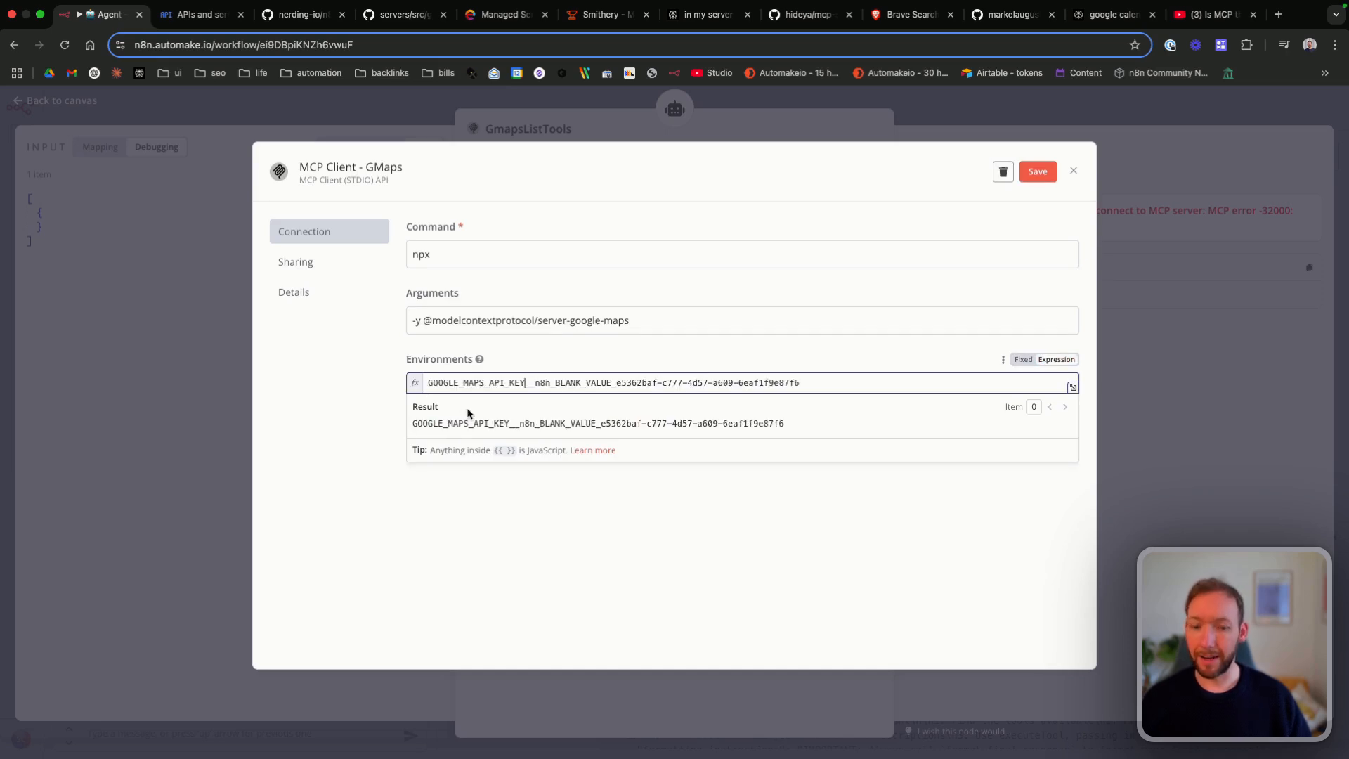
{"action": "type", "text": "="}
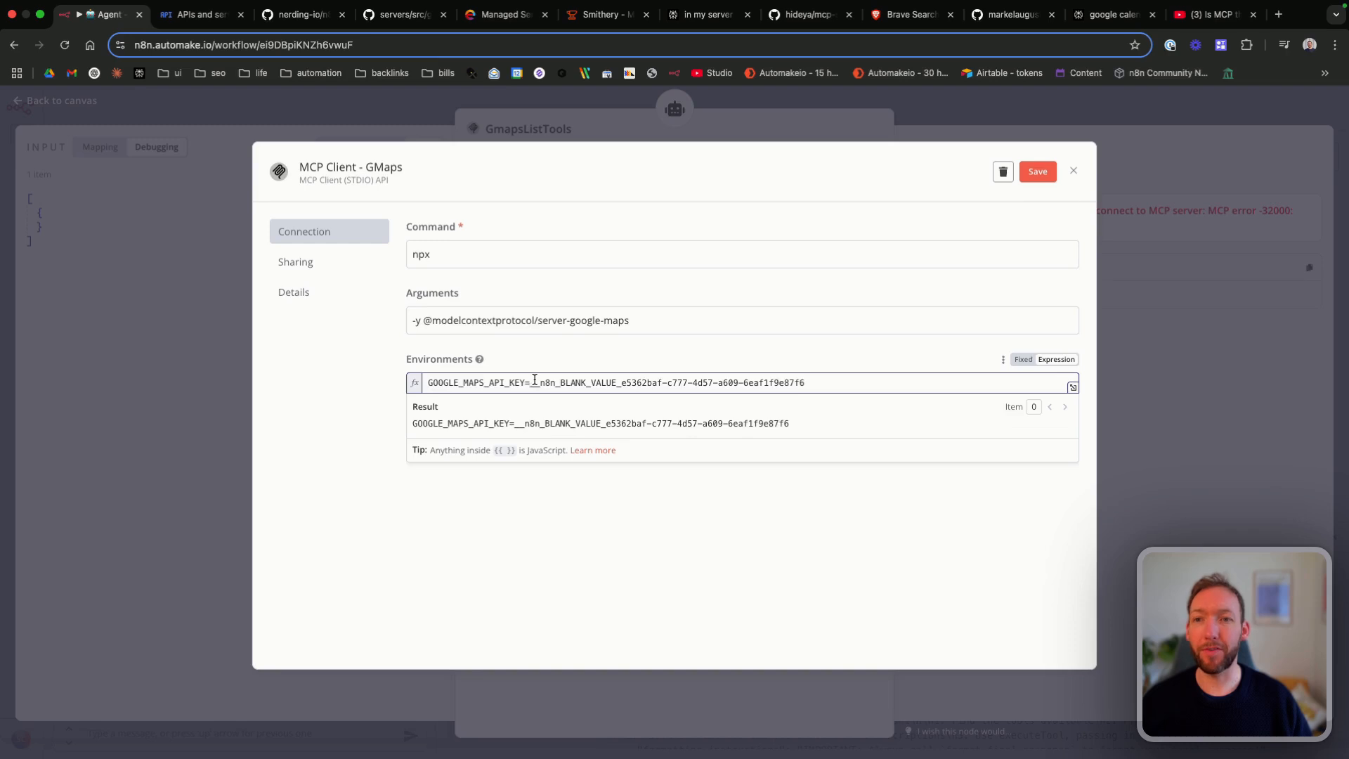
{"action": "left_click_drag", "start_coordinate": [531, 382], "coordinate": [421, 385]}
{"action": "left_click_drag", "start_coordinate": [806, 387], "coordinate": [531, 385]}
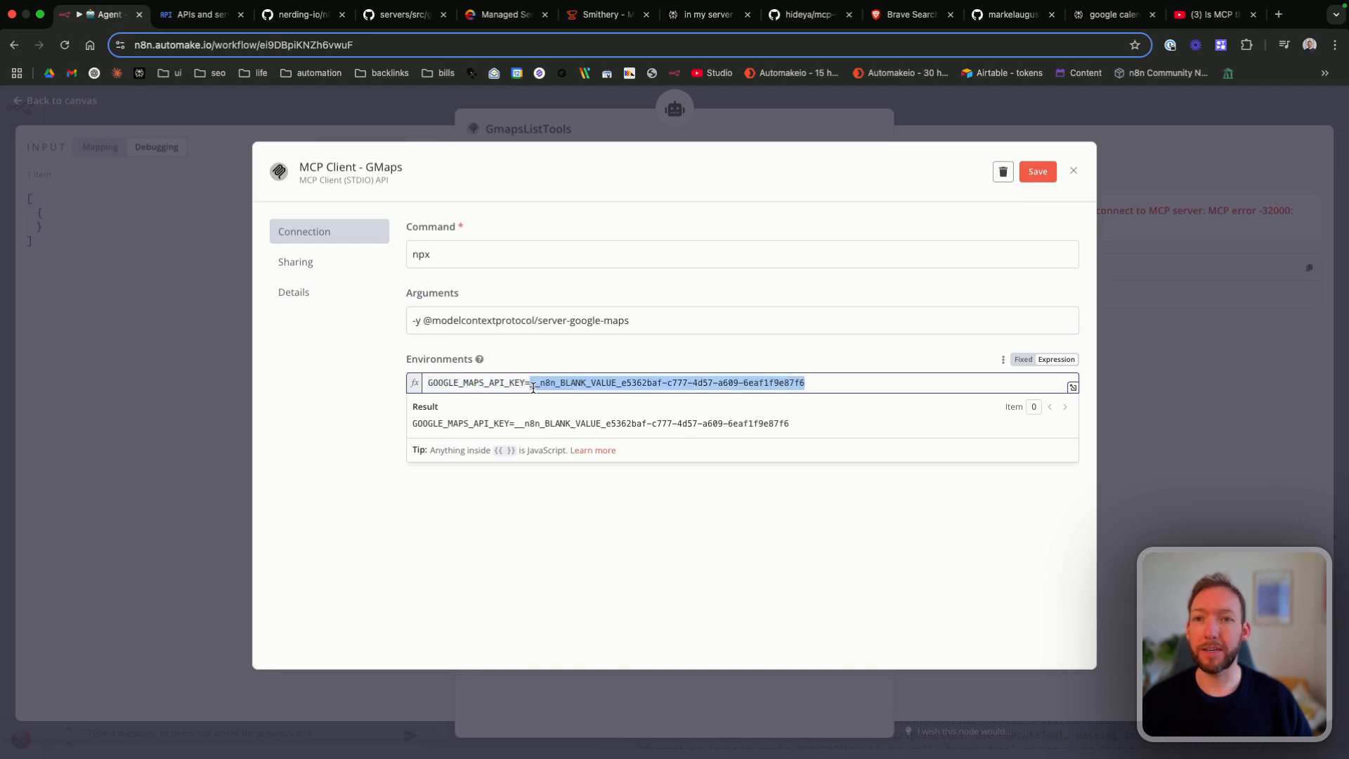
{"action": "left_click", "coordinate": [727, 362]}
{"action": "left_click", "coordinate": [1023, 360]}
{"action": "left_click", "coordinate": [1039, 171]}
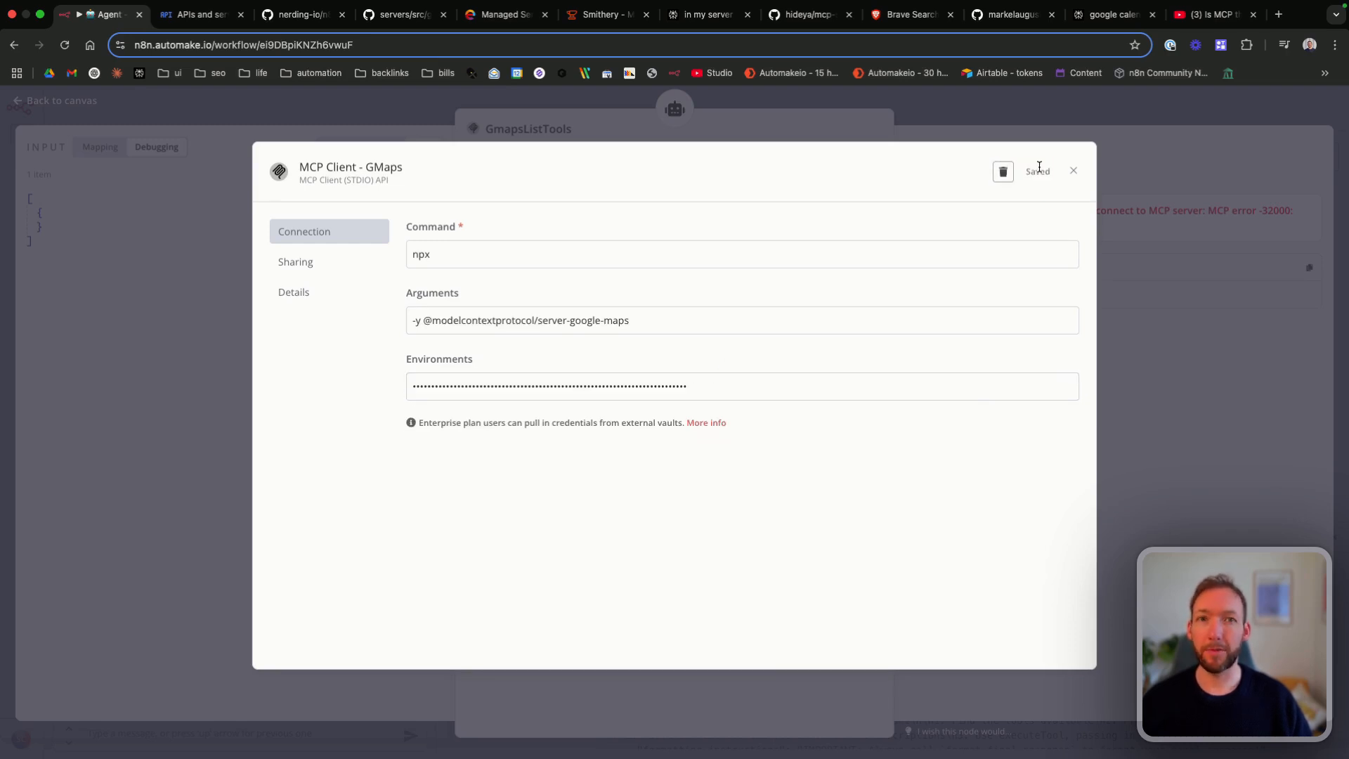
{"action": "left_click", "coordinate": [1073, 171]}
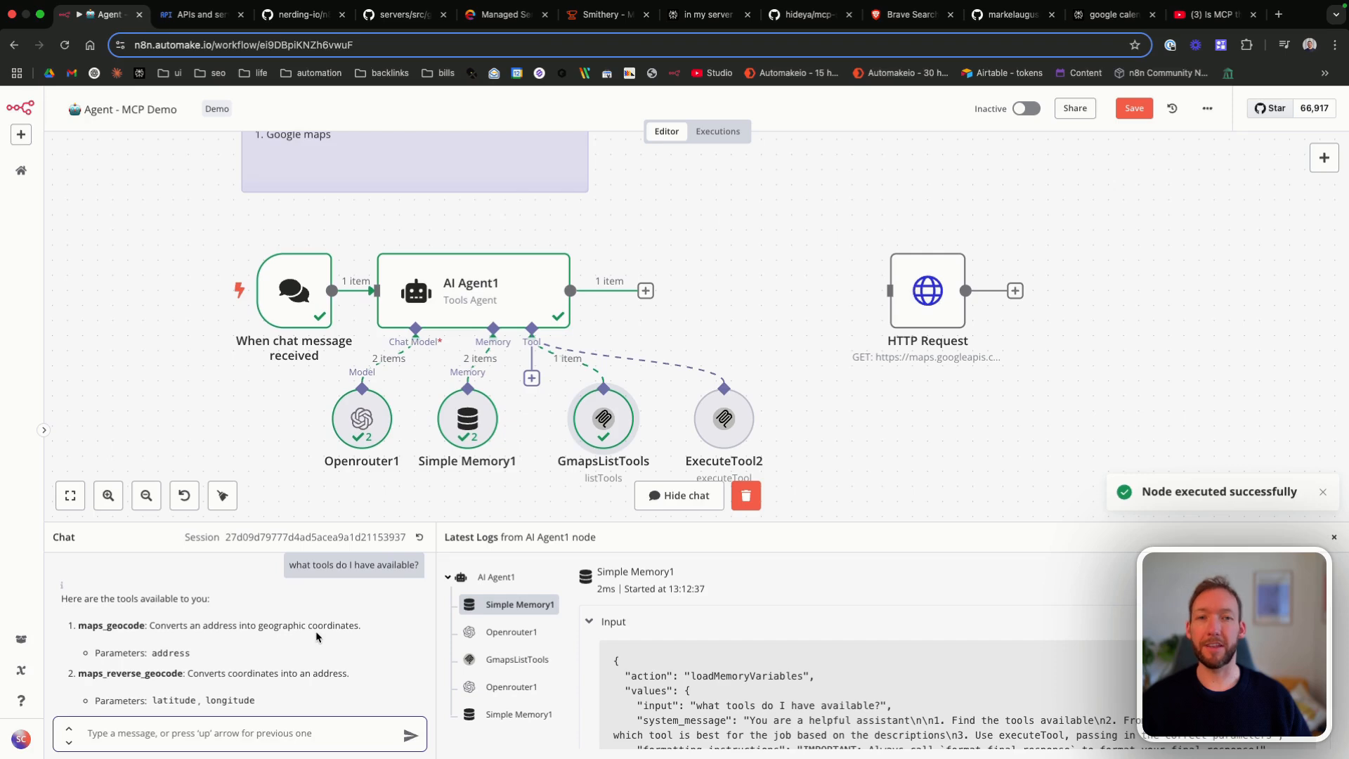
Step: Review the Google Maps tools and their parameters in the chat reply, and save the workflow
{"action": "scroll", "coordinate": [316, 636], "scroll_direction": "down", "scroll_amount": 1}
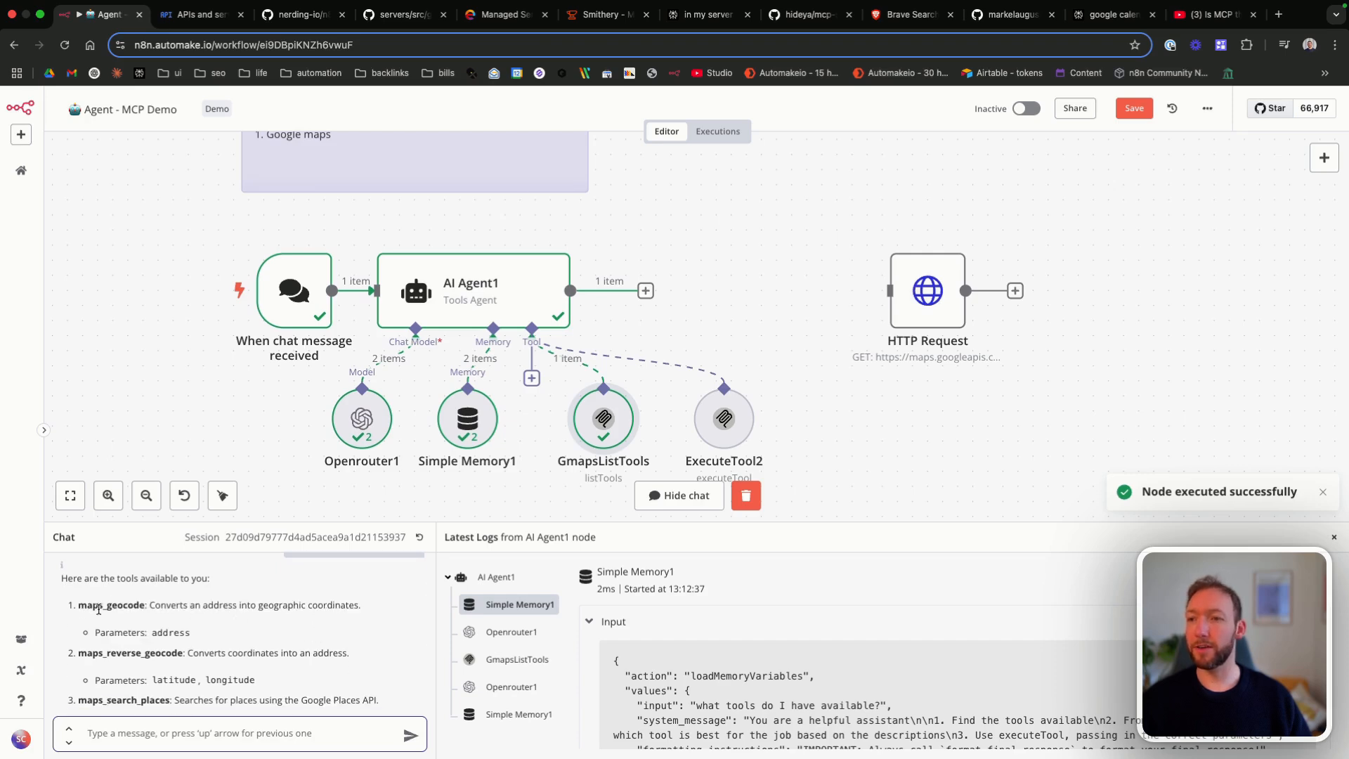
{"action": "left_click_drag", "start_coordinate": [93, 605], "coordinate": [372, 594]}
{"action": "scroll", "coordinate": [156, 606], "scroll_direction": "down", "scroll_amount": 3}
{"action": "left_click", "coordinate": [211, 594]}
{"action": "scroll", "coordinate": [215, 658], "scroll_direction": "down", "scroll_amount": 2}
{"action": "left_click", "coordinate": [373, 594]}
{"action": "scroll", "coordinate": [370, 603], "scroll_direction": "down", "scroll_amount": 3}
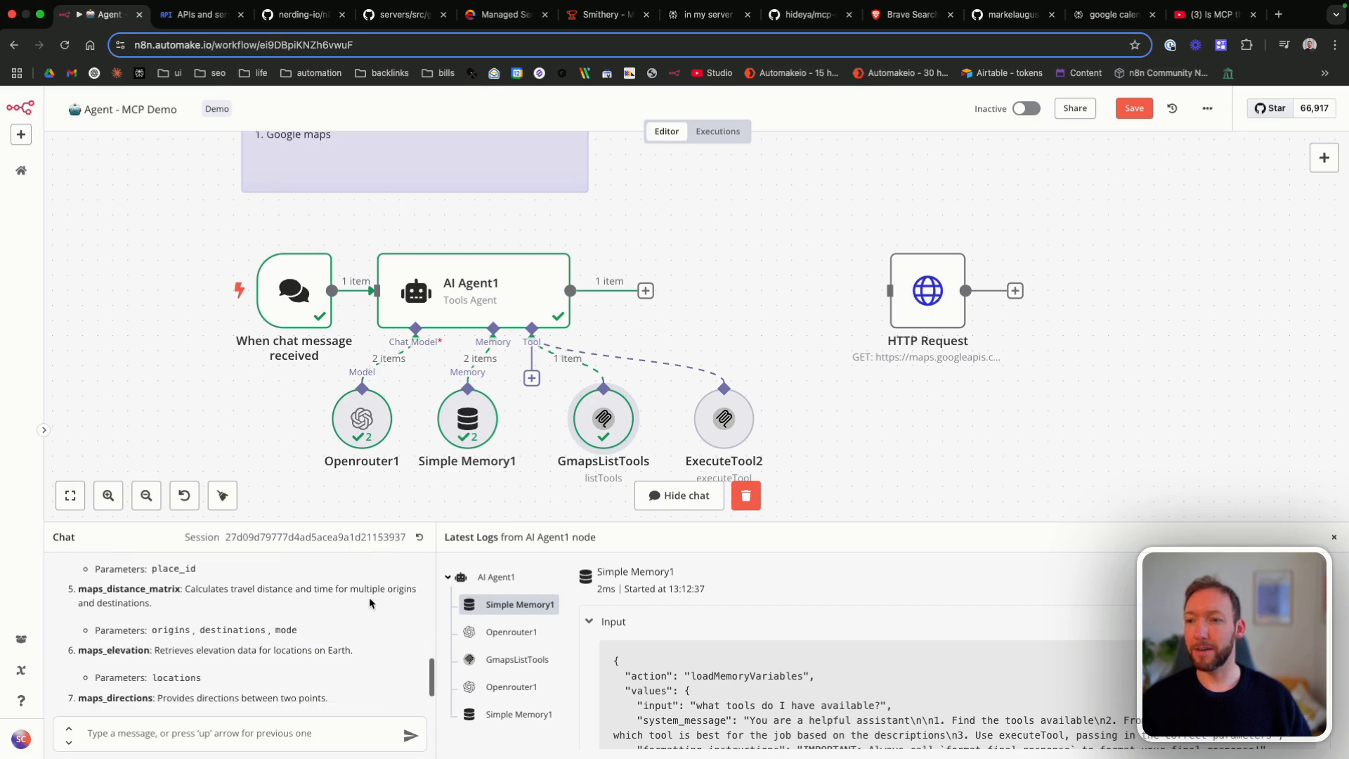
{"action": "left_click_drag", "start_coordinate": [230, 626], "coordinate": [293, 625]}
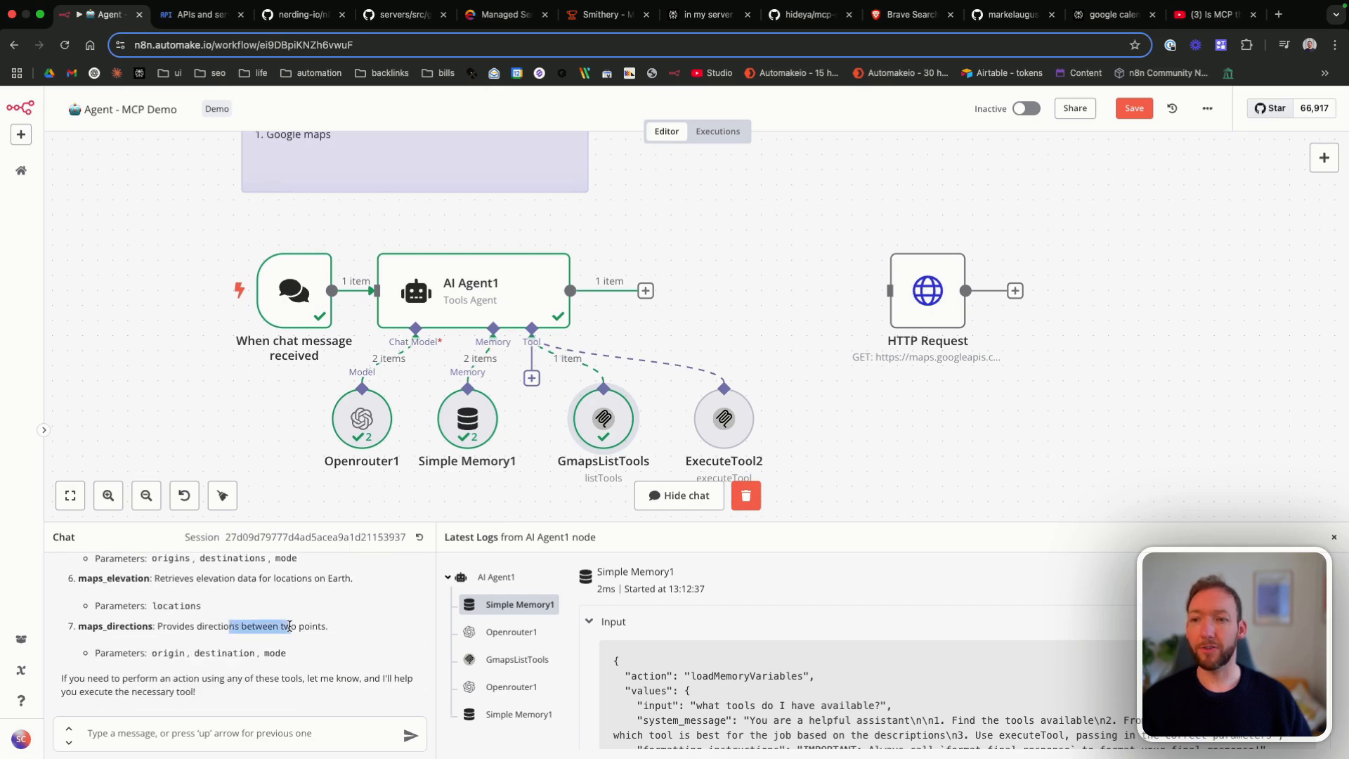
{"action": "left_click", "coordinate": [291, 624]}
{"action": "left_click", "coordinate": [1127, 106]}
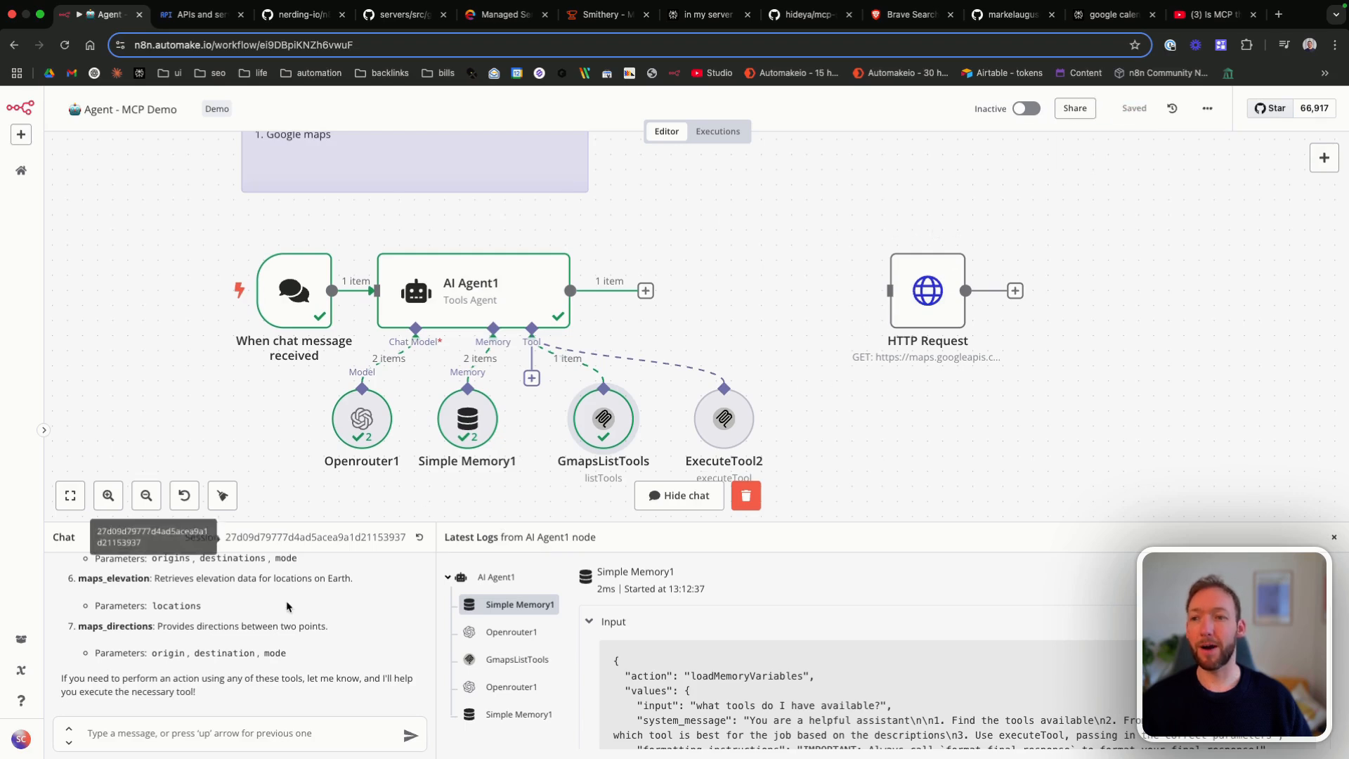
{"action": "scroll", "coordinate": [218, 604], "scroll_direction": "up", "scroll_amount": 8}
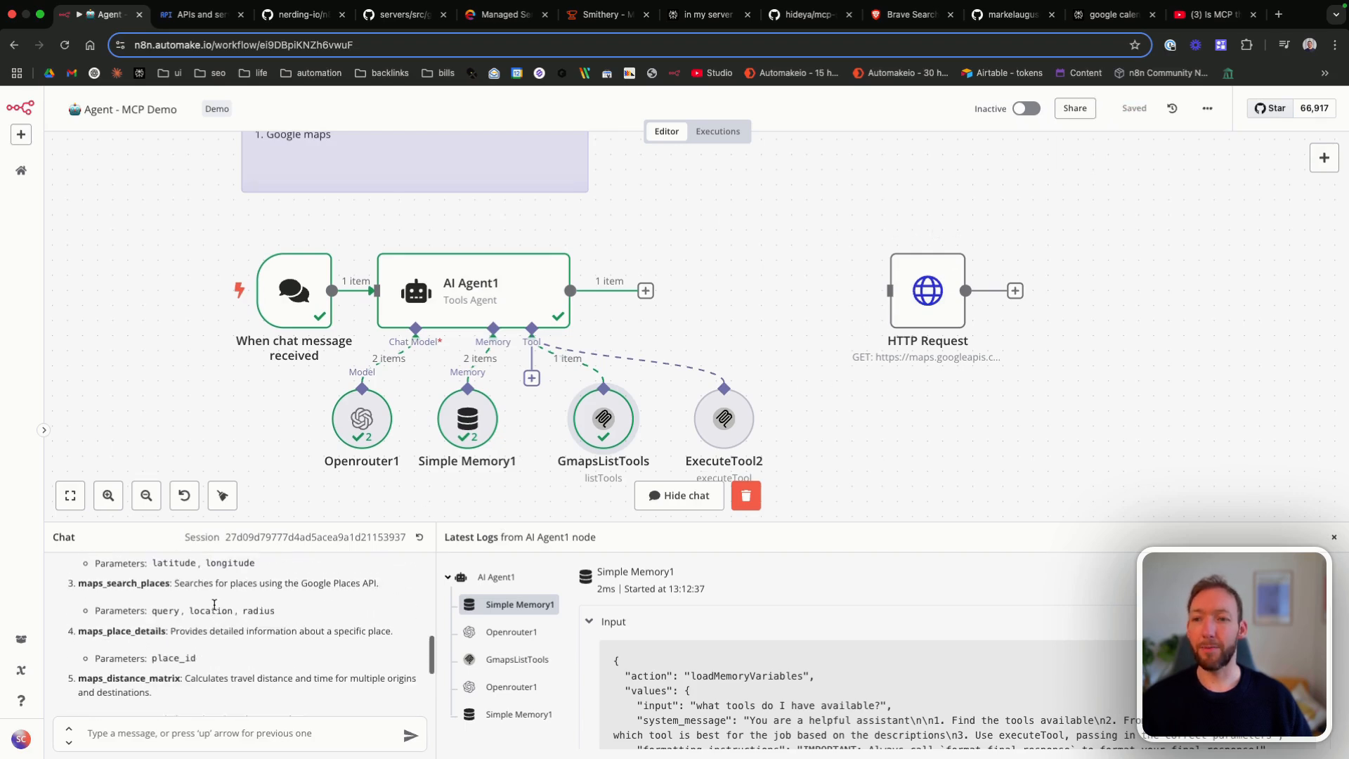
{"action": "scroll", "coordinate": [215, 606], "scroll_direction": "up", "scroll_amount": 1}
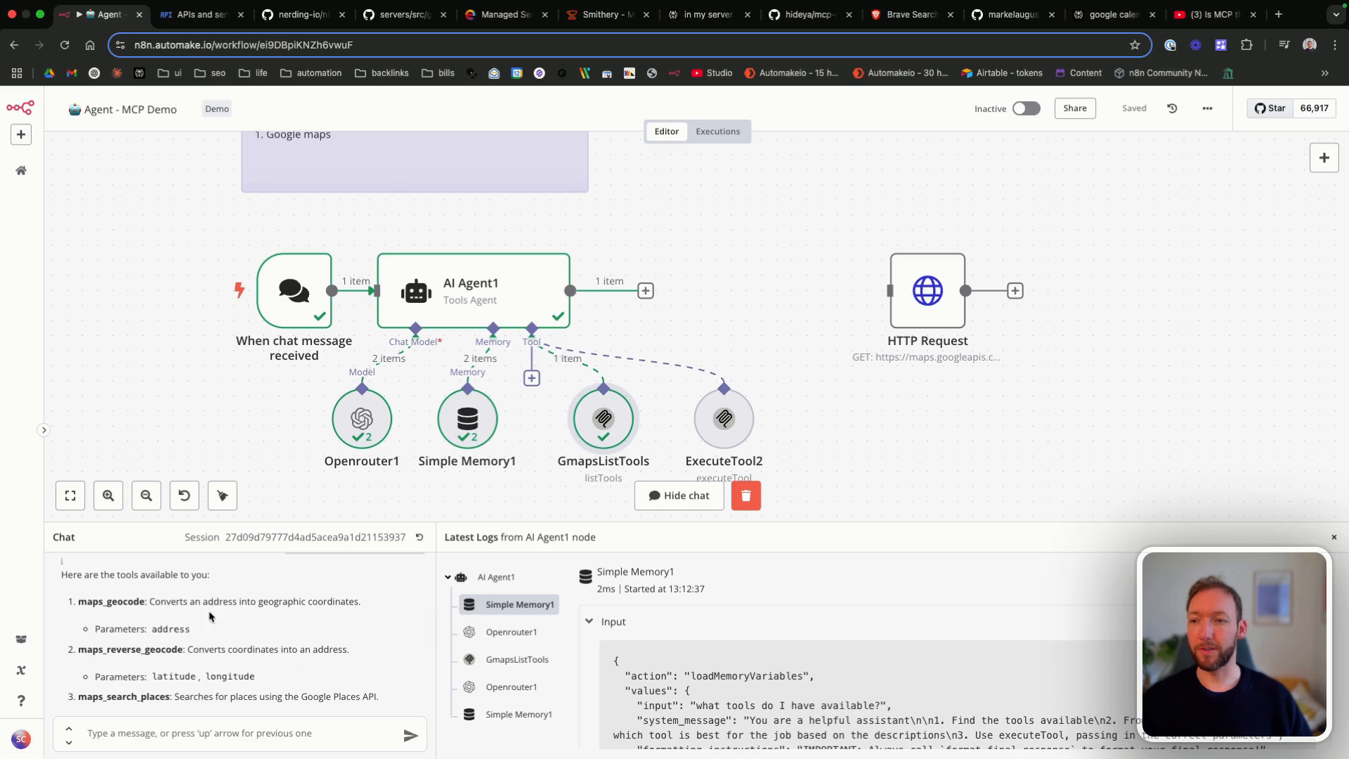
{"action": "scroll", "coordinate": [174, 652], "scroll_direction": "down", "scroll_amount": 2}
{"action": "scroll", "coordinate": [174, 652], "scroll_direction": "down", "scroll_amount": 5}
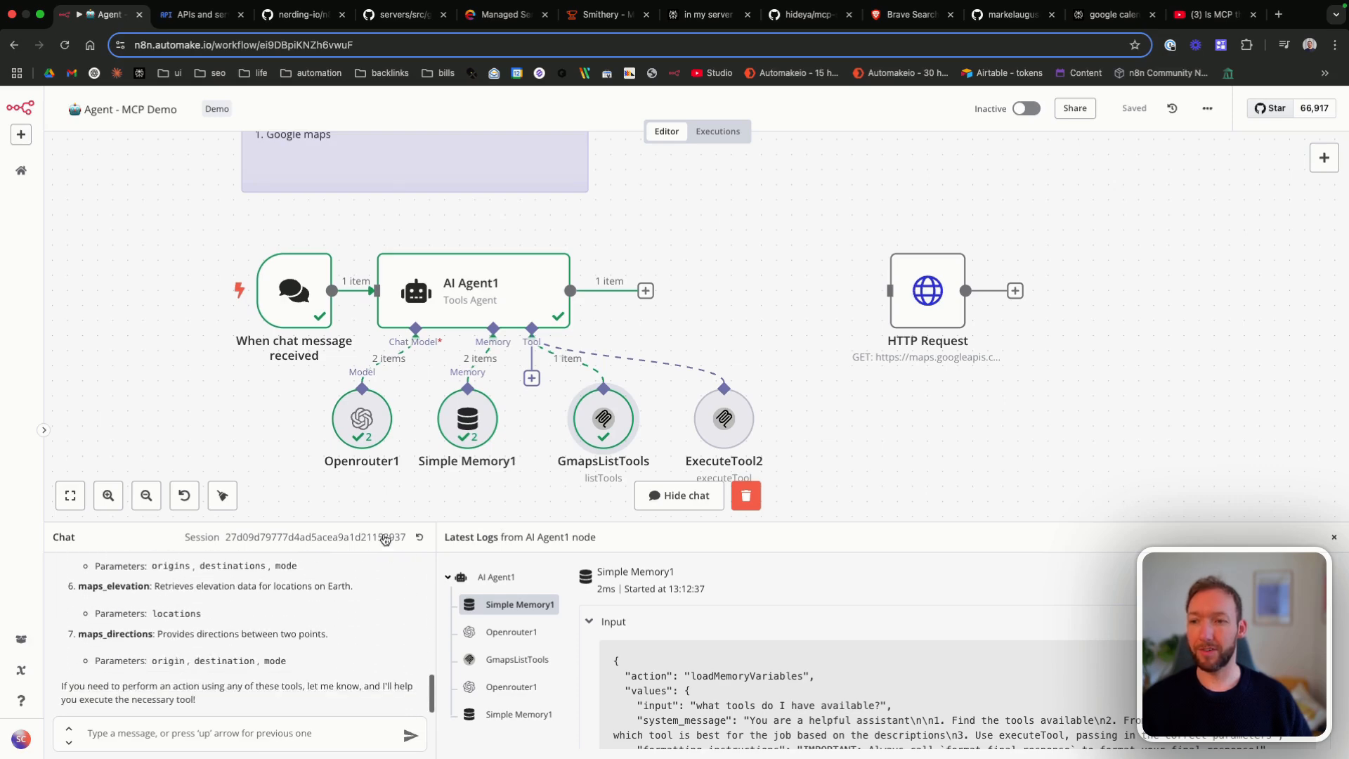
Step: Move the HTTP Request node closer to AI Agent1, examine its request URL and save the workflow
{"action": "left_click_drag", "start_coordinate": [910, 300], "coordinate": [803, 300]}
{"action": "double_click", "coordinate": [803, 300]}
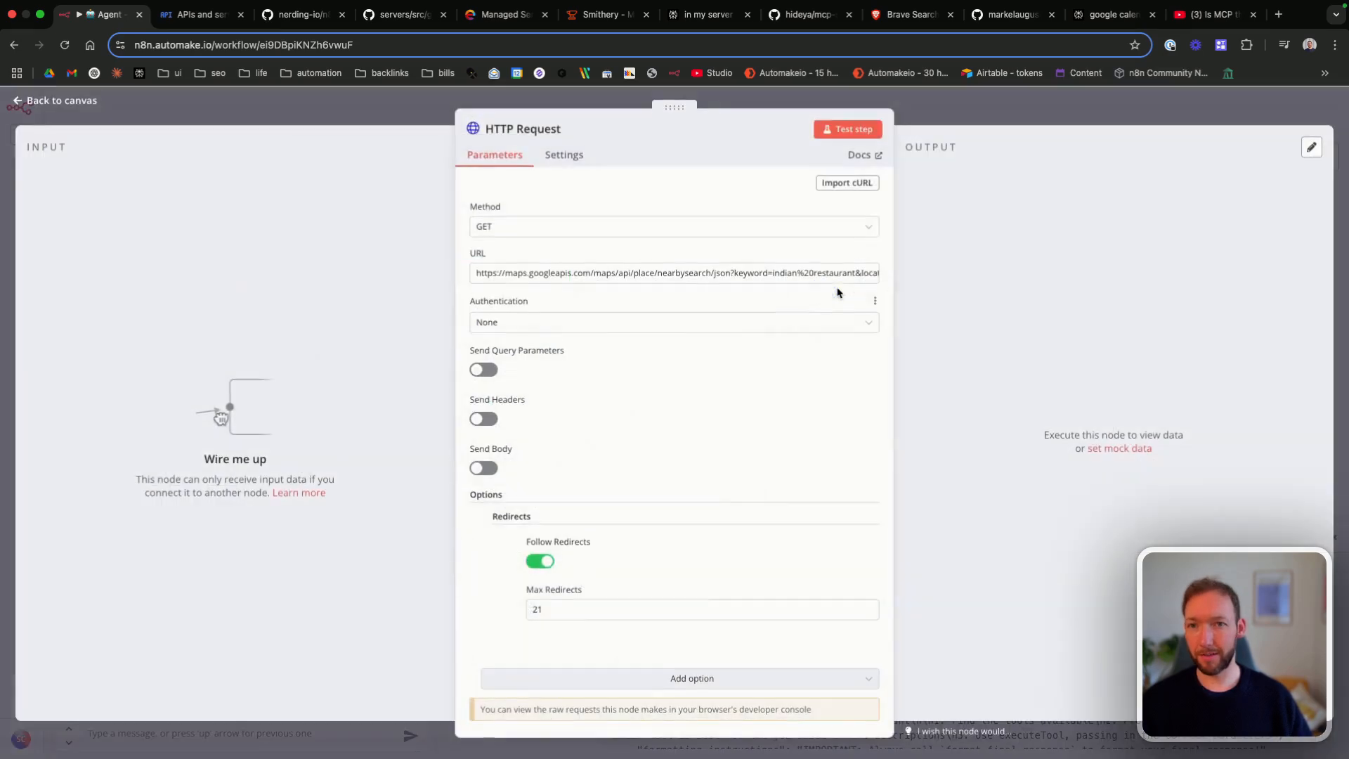
{"action": "left_click", "coordinate": [873, 278]}
{"action": "left_click_drag", "start_coordinate": [297, 330], "coordinate": [836, 340]}
{"action": "left_click", "coordinate": [836, 340]}
{"action": "left_click", "coordinate": [1191, 269]}
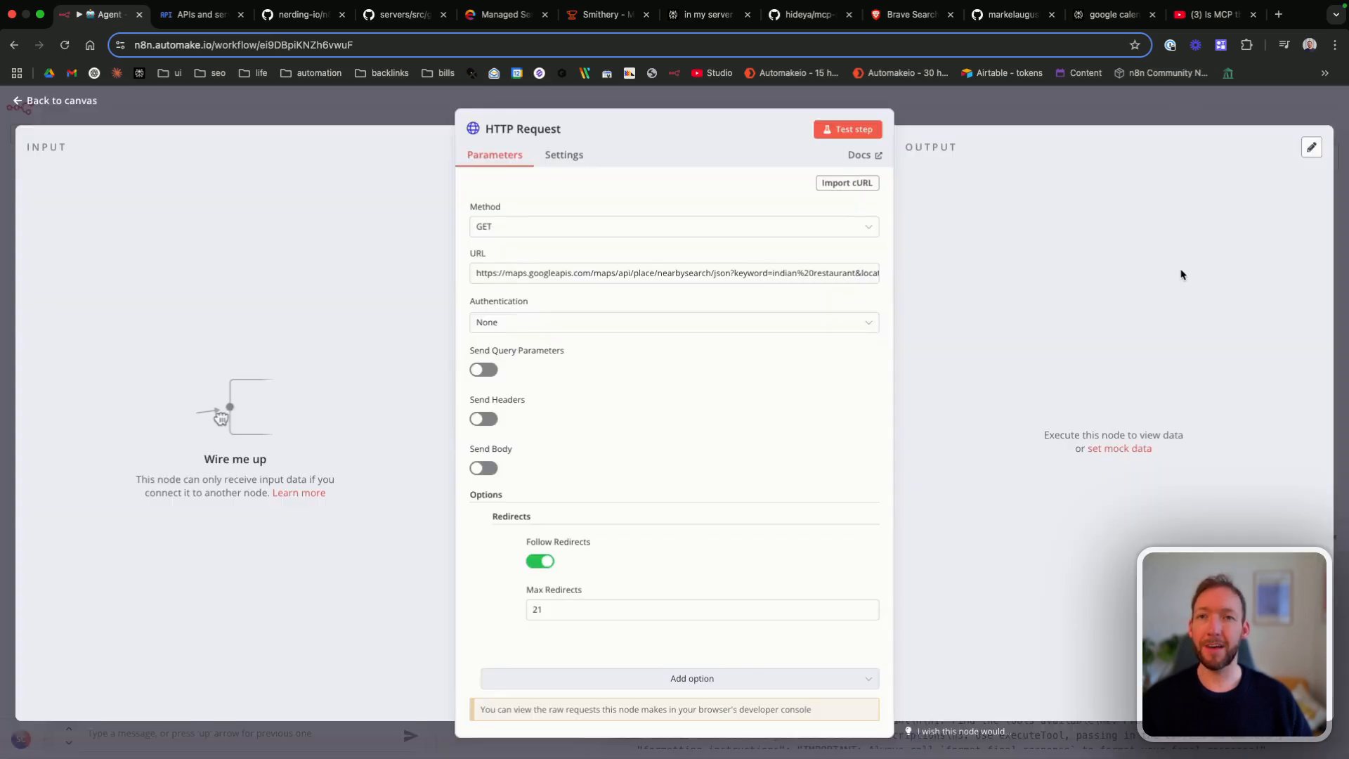
{"action": "left_click", "coordinate": [64, 104]}
{"action": "left_click", "coordinate": [1134, 110]}
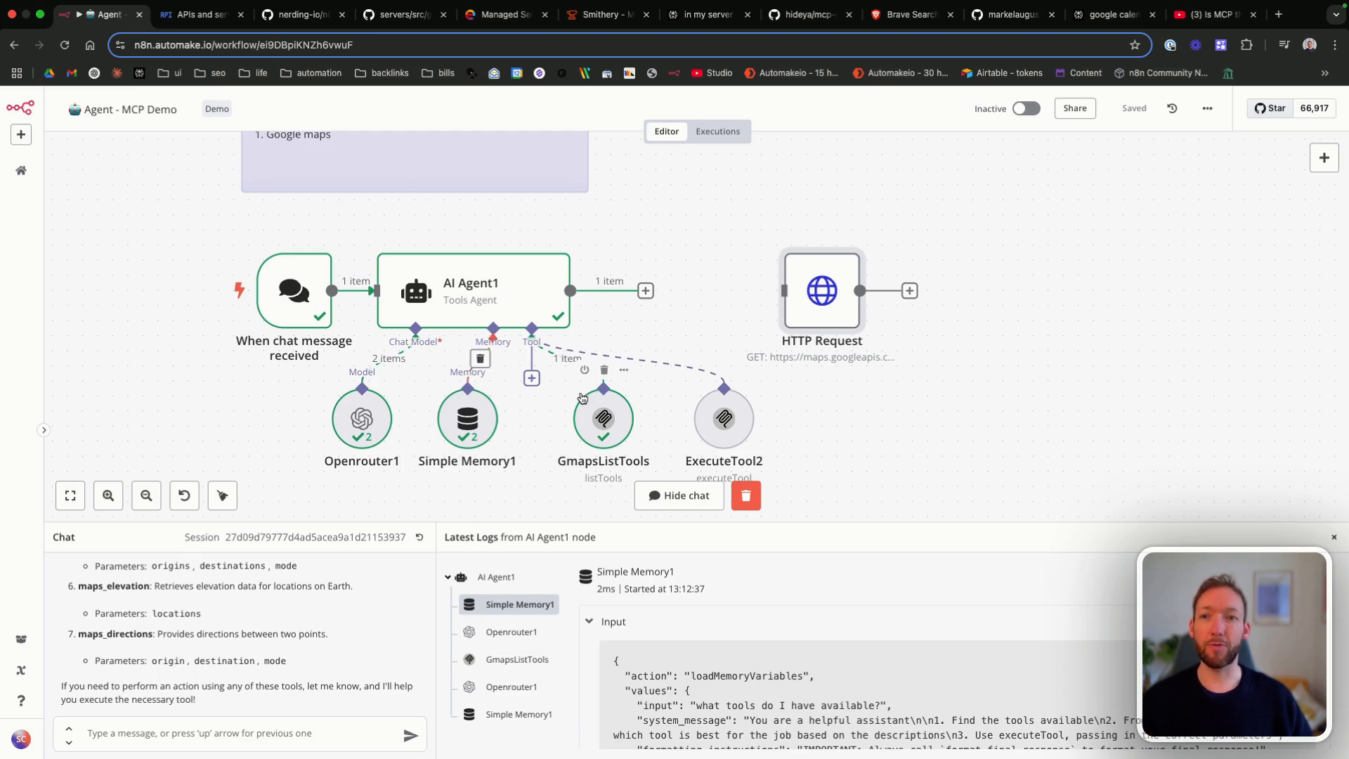
Step: Set the ExecuteTool2 node's credential to MCP Client - GMaps and save the workflow
{"action": "double_click", "coordinate": [724, 418]}
{"action": "left_click", "coordinate": [577, 196]}
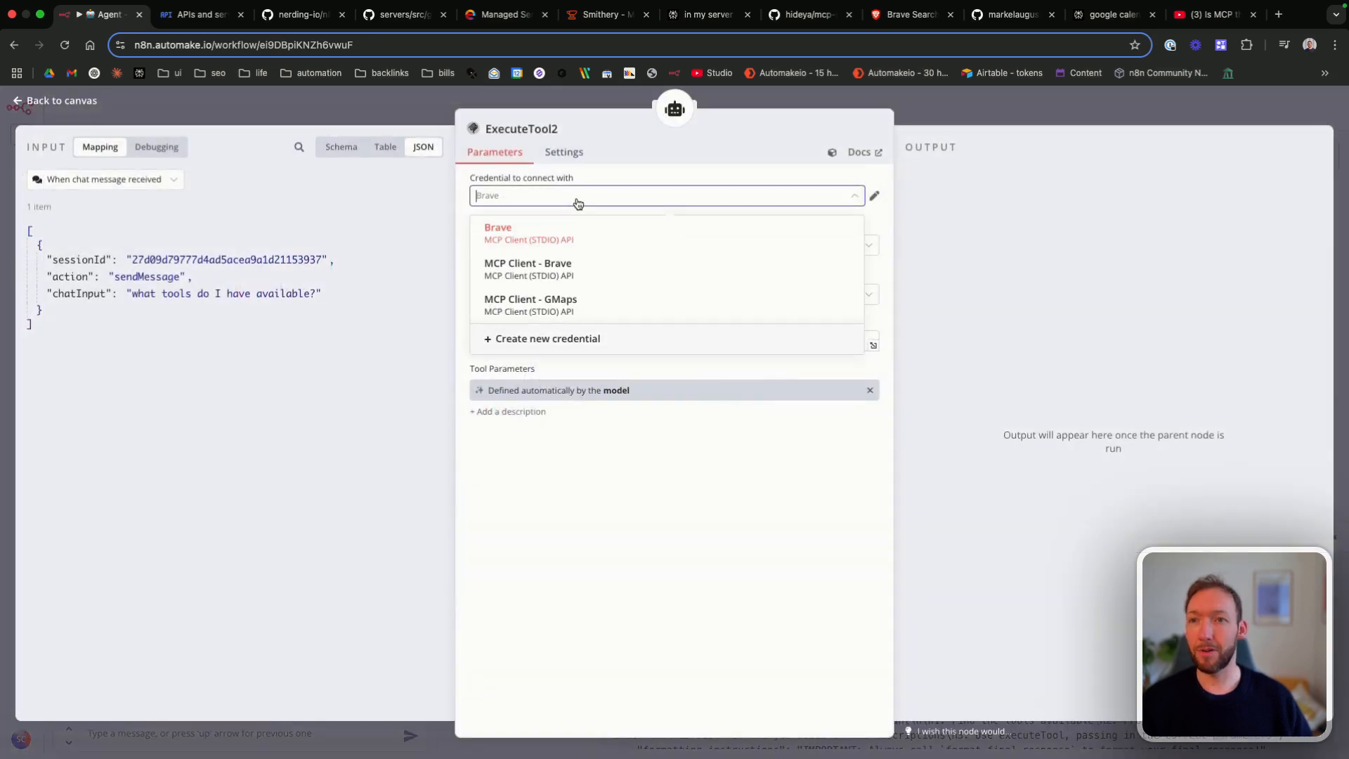
{"action": "left_click", "coordinate": [535, 305]}
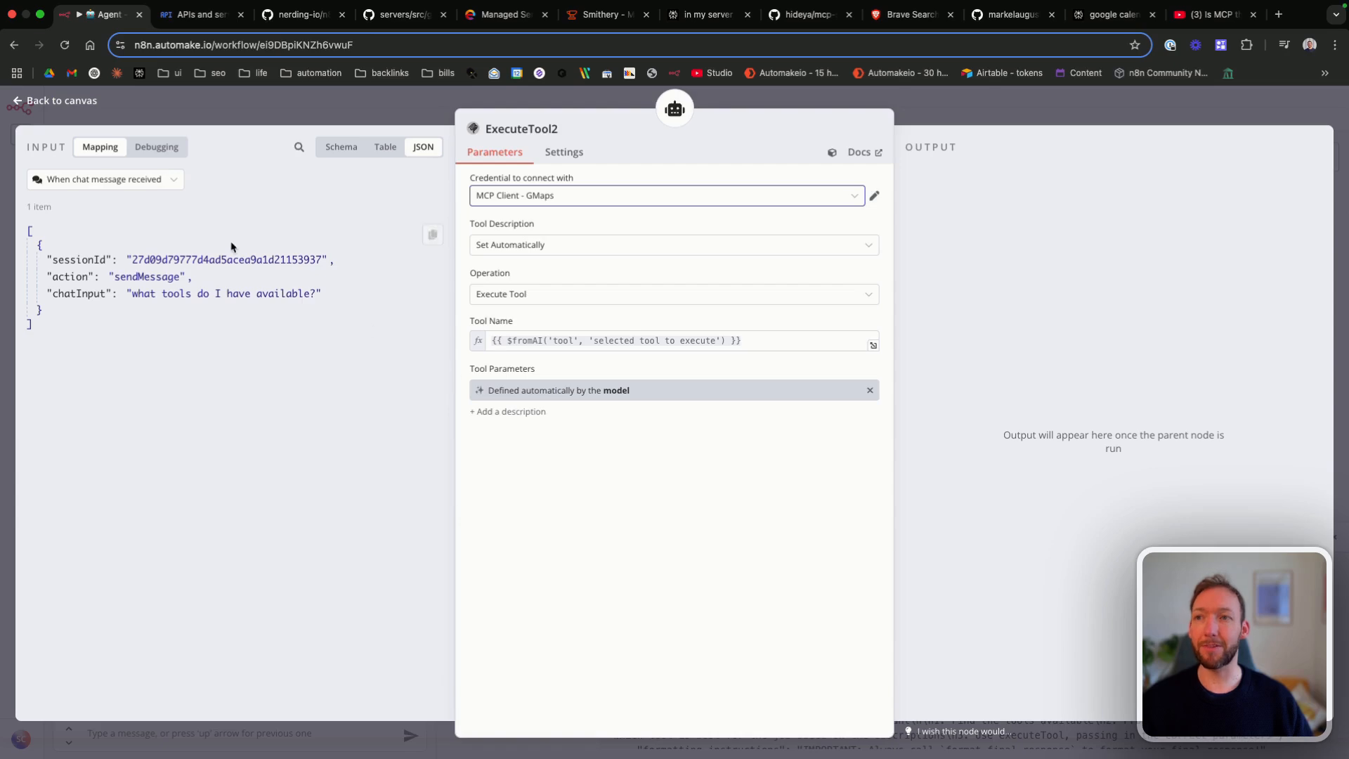
{"action": "left_click", "coordinate": [79, 104]}
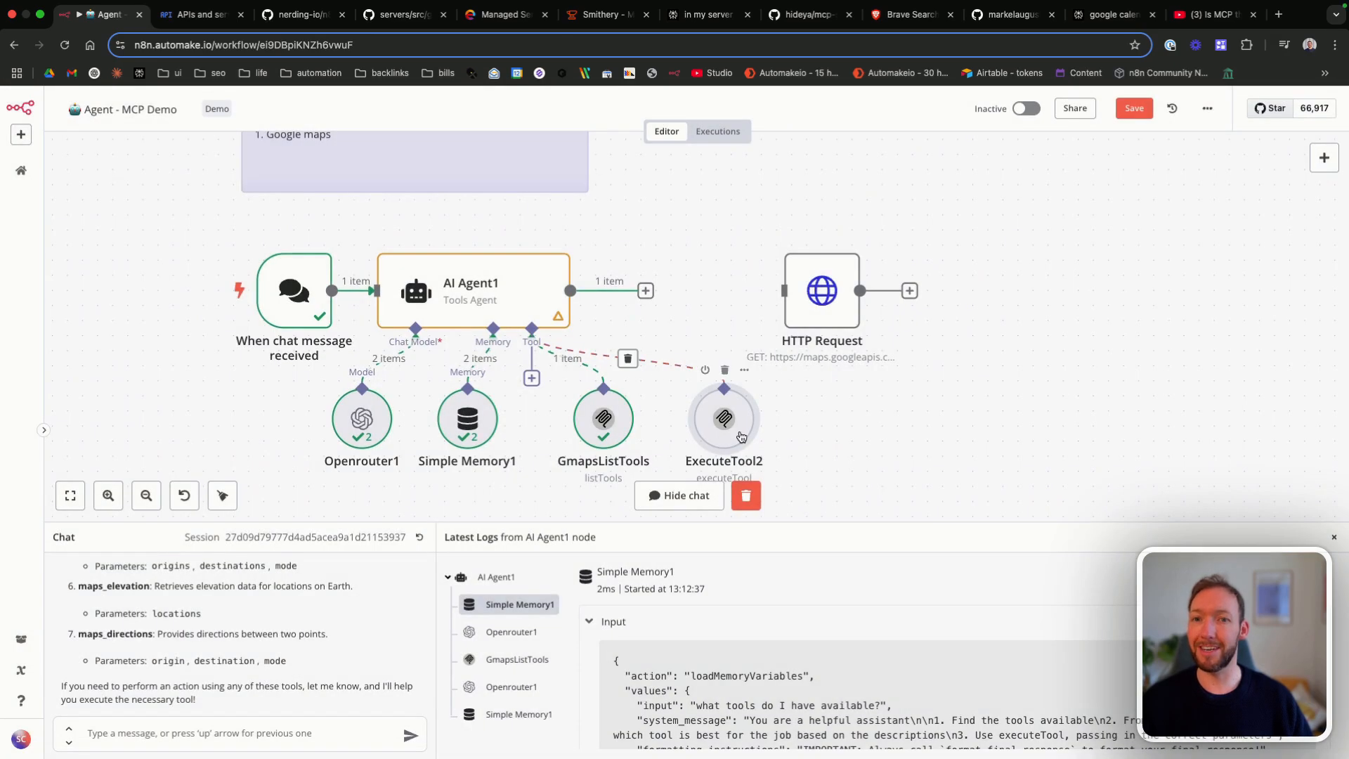
{"action": "key", "text": "super+s"}
Step: Copy "Find me a good indian restaurant on Whiteladies road, Bristol UK." from the Restaurant booking note and send it in the chat
{"action": "scroll", "coordinate": [422, 307], "scroll_direction": "up", "scroll_amount": 2}
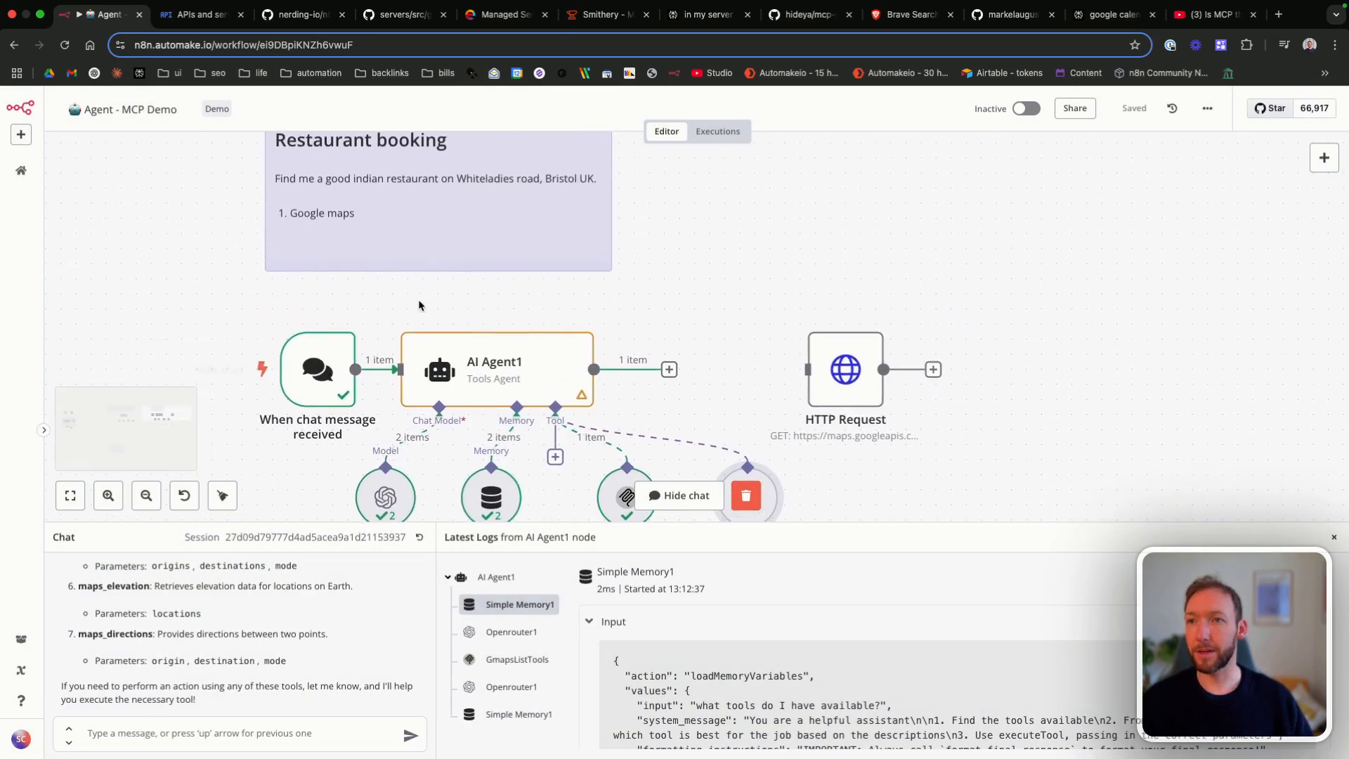
{"action": "double_click", "coordinate": [442, 180]}
{"action": "left_click_drag", "start_coordinate": [281, 174], "coordinate": [397, 197]}
{"action": "key", "text": "super+c"}
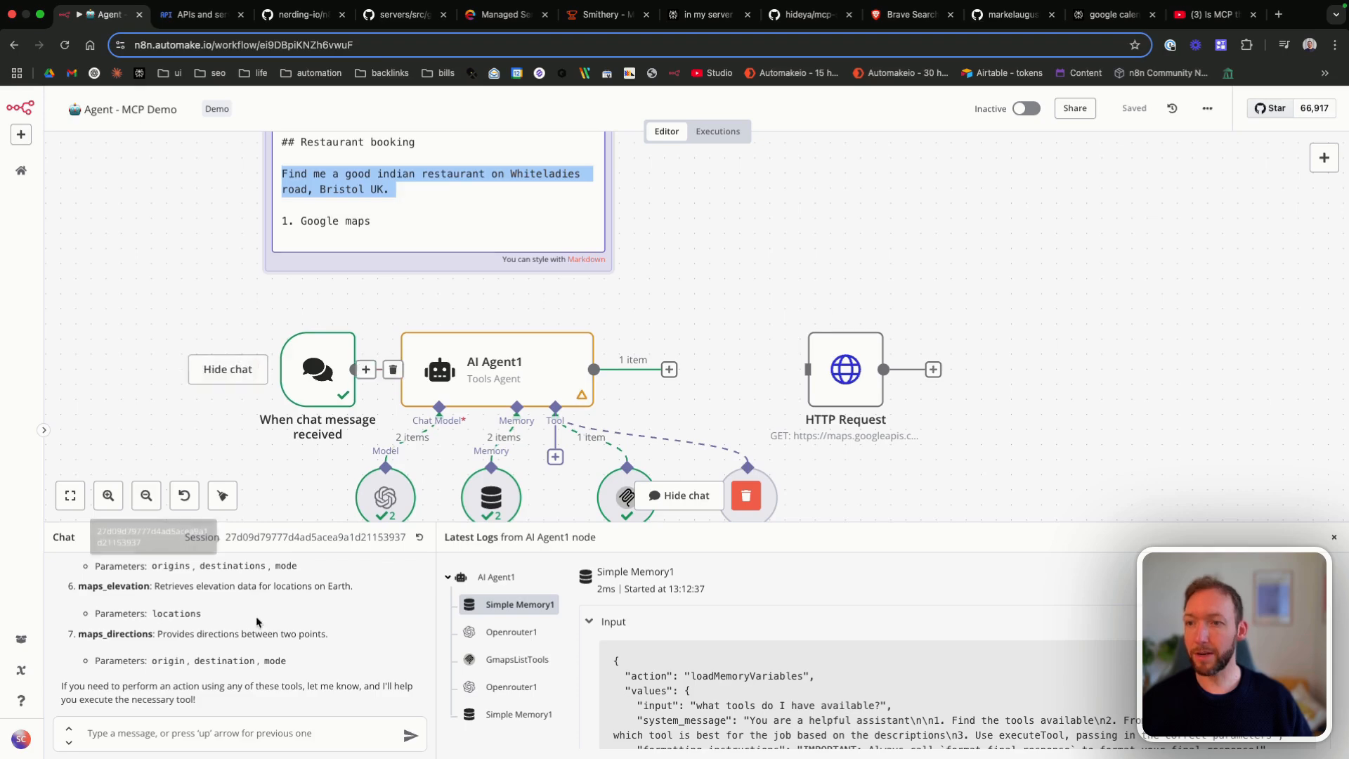
{"action": "left_click", "coordinate": [236, 736]}
{"action": "key", "text": "super+v"}
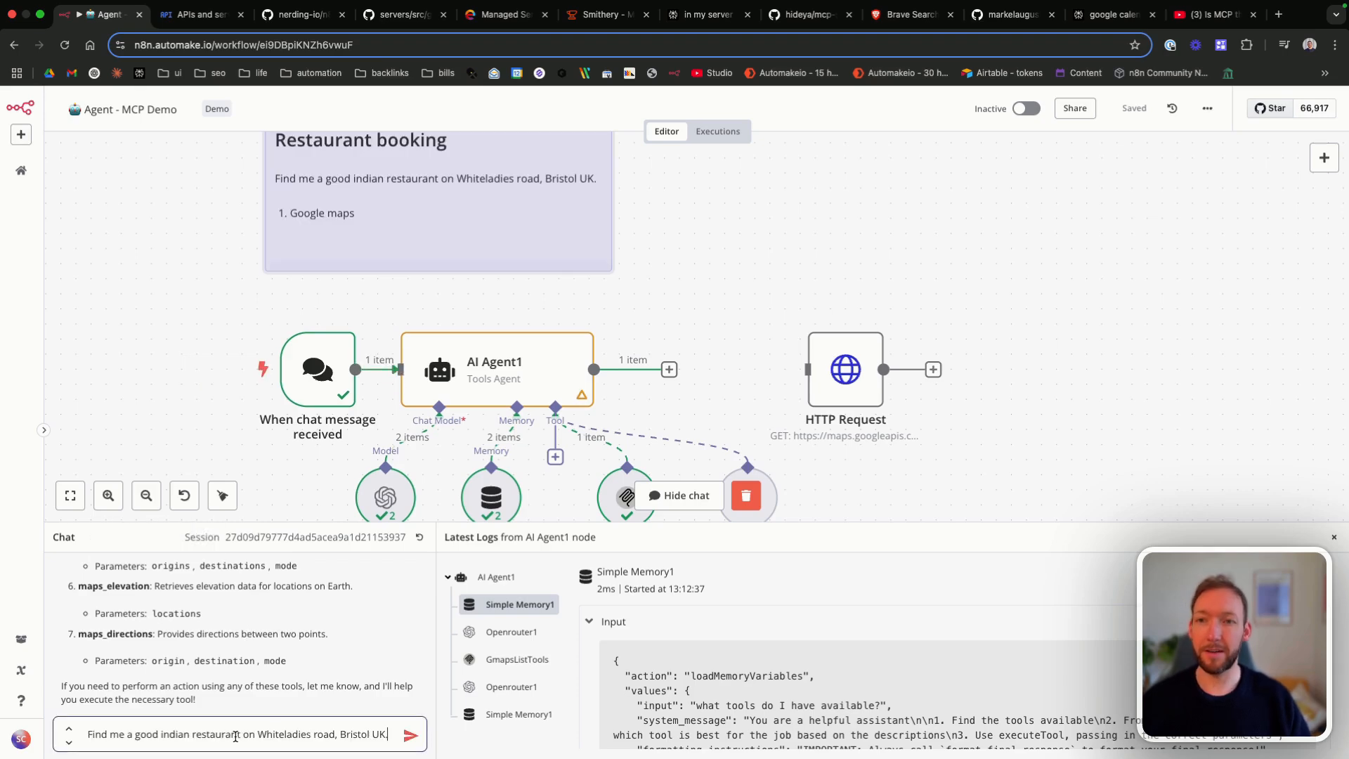
{"action": "key", "text": "Return"}
{"action": "scroll", "coordinate": [644, 388], "scroll_direction": "down", "scroll_amount": 3}
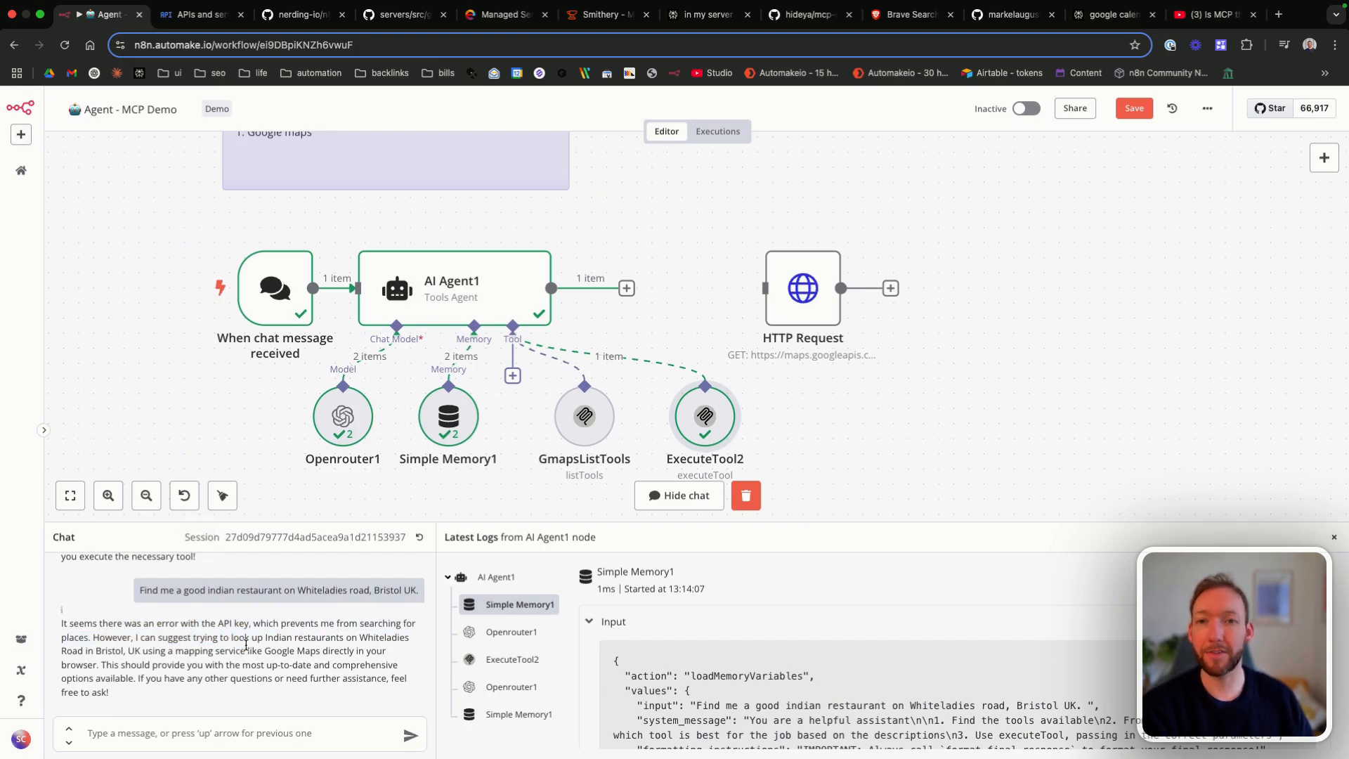
Step: Read the agent's reply to the restaurant request and shift the ExecuteTool2 node slightly towards GmapsListTools
{"action": "left_click_drag", "start_coordinate": [210, 626], "coordinate": [283, 662]}
{"action": "left_click", "coordinate": [285, 658]}
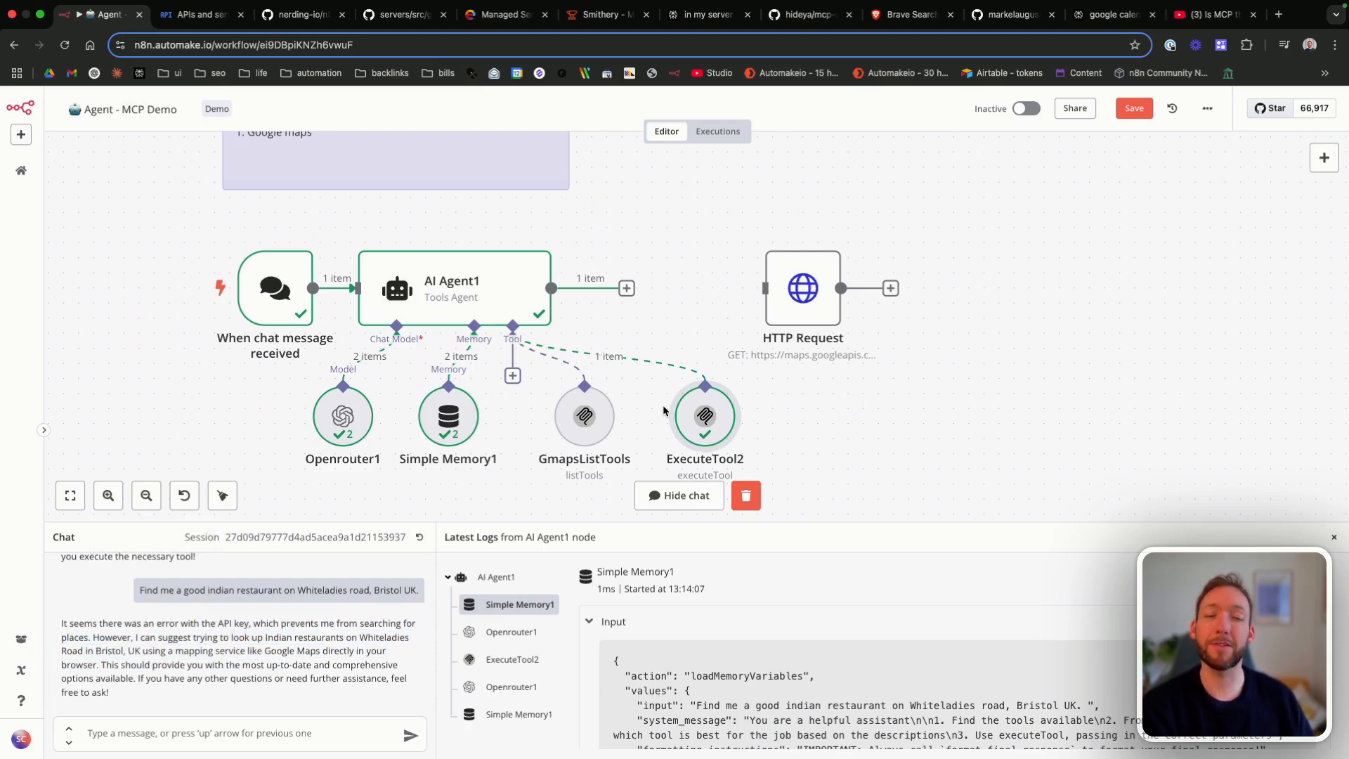
{"action": "left_click_drag", "start_coordinate": [706, 417], "coordinate": [692, 403]}
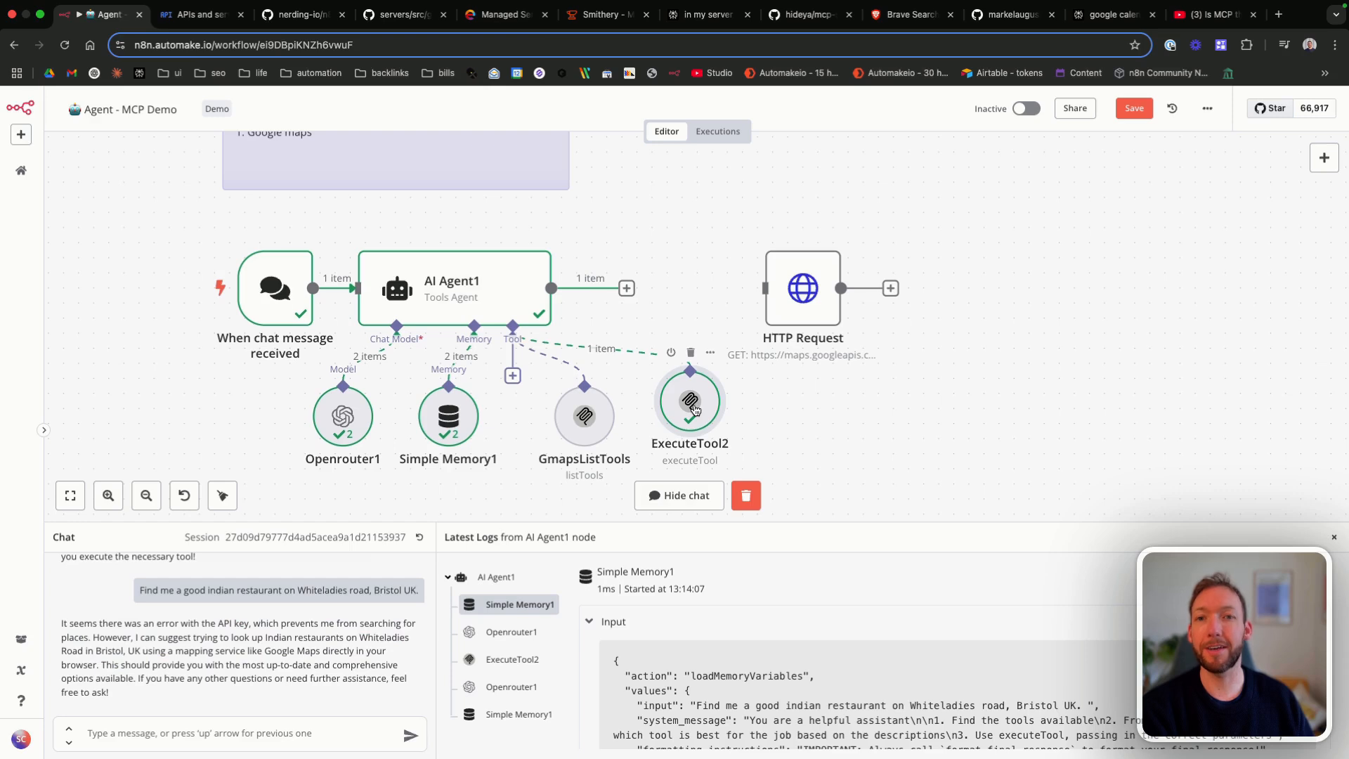
Step: Examine the tool name, query and location in ExecuteTool2's logged input, and save the workflow
{"action": "left_click", "coordinate": [513, 659]}
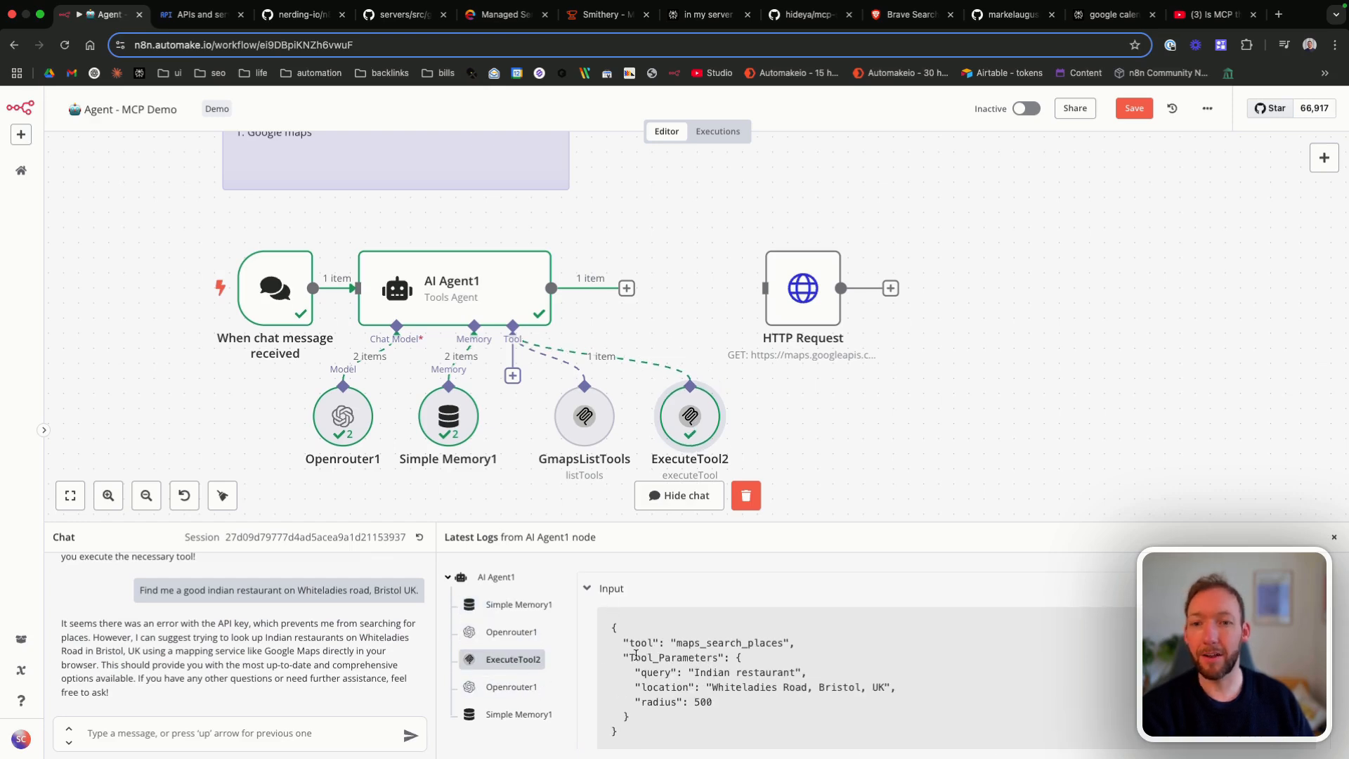
{"action": "left_click_drag", "start_coordinate": [678, 643], "coordinate": [783, 641]}
{"action": "left_click", "coordinate": [781, 641]}
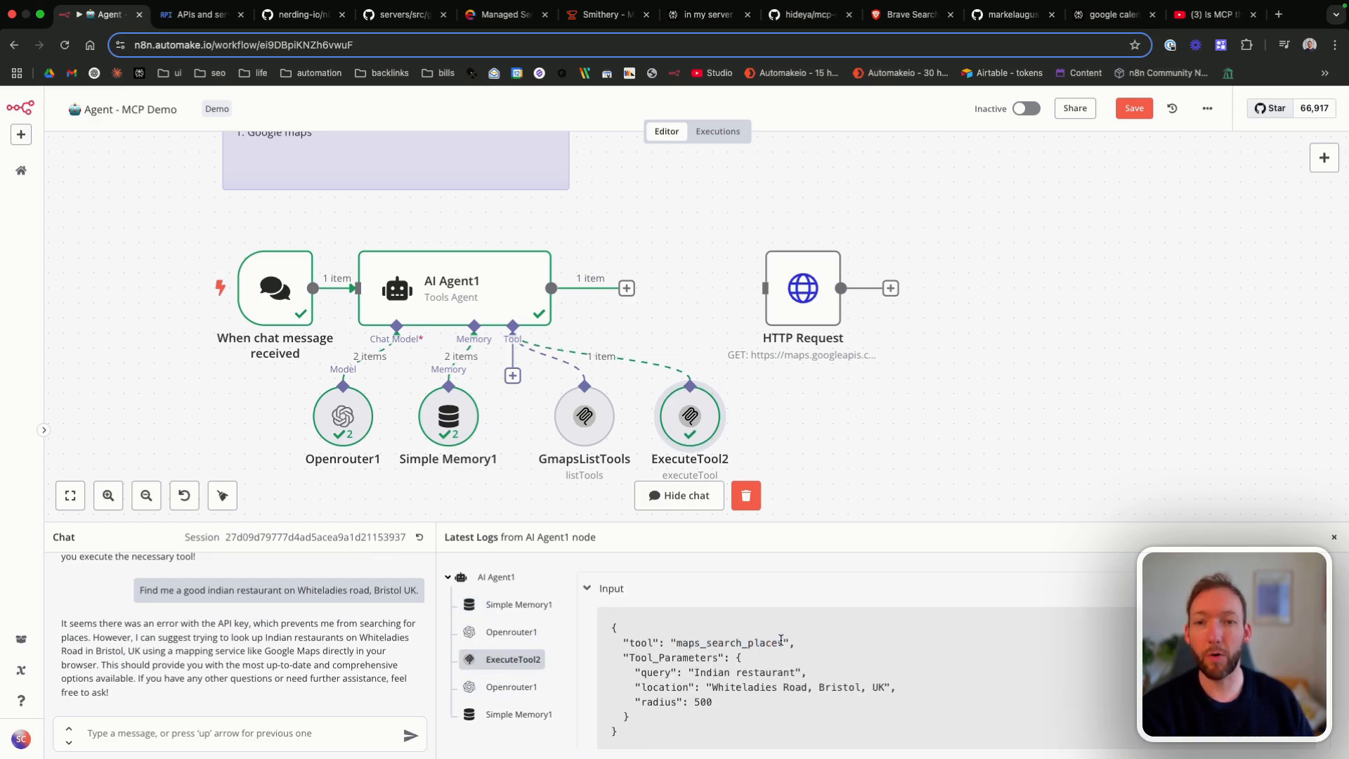
{"action": "left_click_drag", "start_coordinate": [682, 642], "coordinate": [780, 642]}
{"action": "left_click", "coordinate": [780, 642]}
{"action": "scroll", "coordinate": [729, 642], "scroll_direction": "down", "scroll_amount": 2}
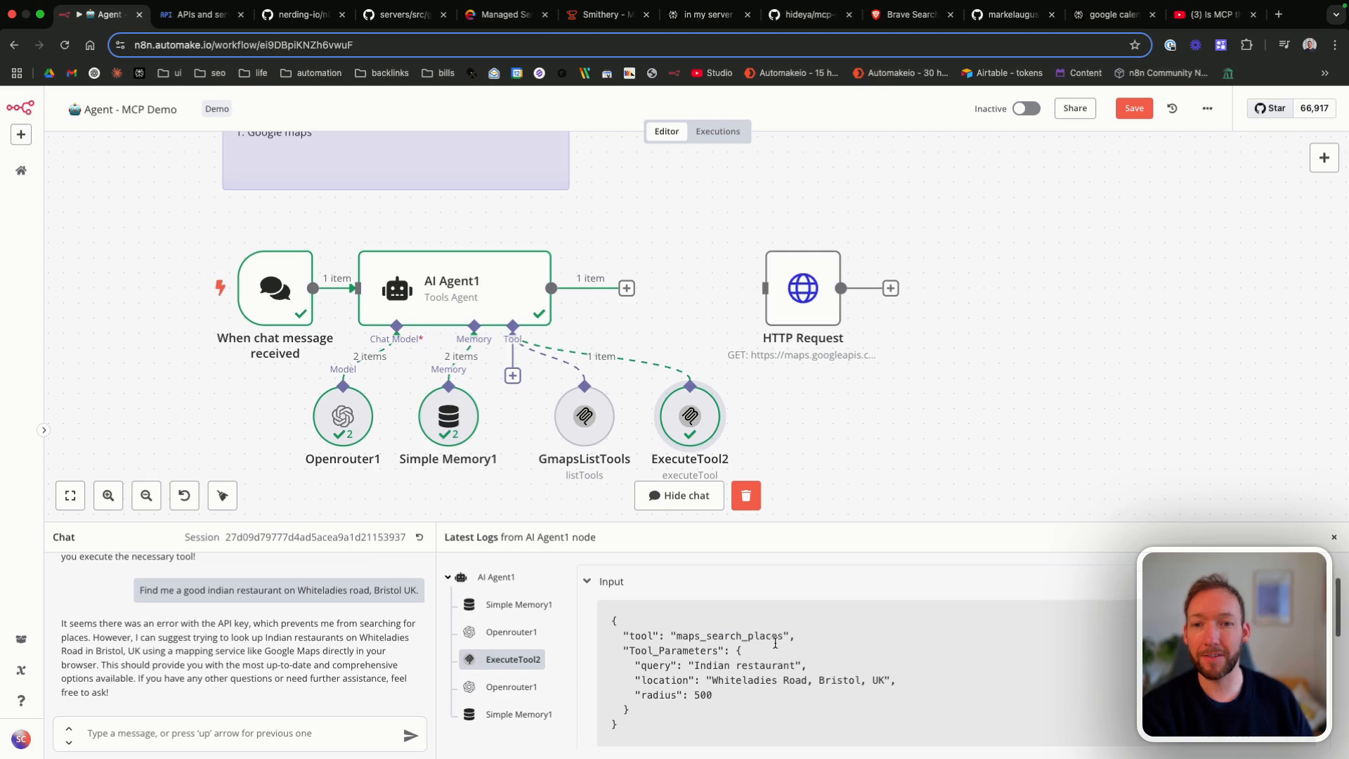
{"action": "left_click_drag", "start_coordinate": [694, 642], "coordinate": [891, 656]}
{"action": "left_click", "coordinate": [792, 642]}
{"action": "left_click", "coordinate": [893, 656]}
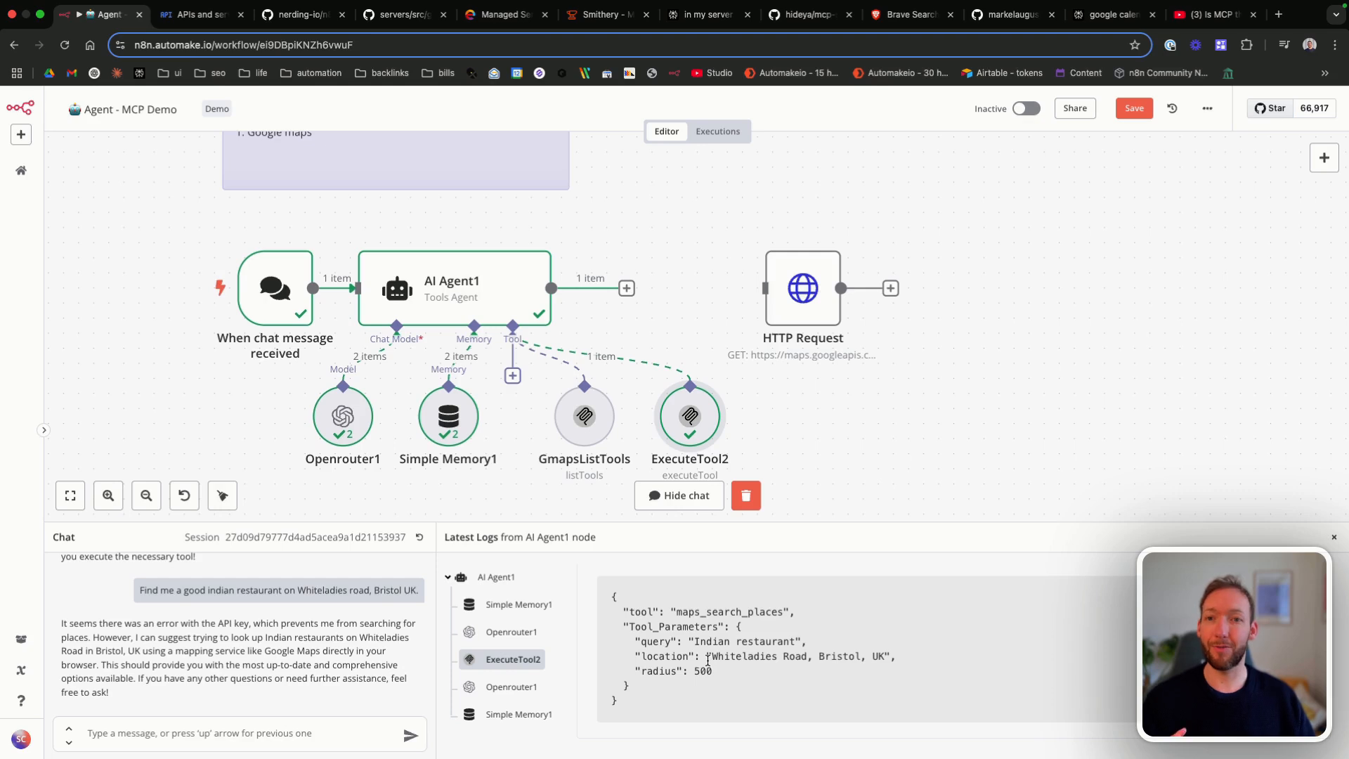
{"action": "key", "text": "ctrl+s"}
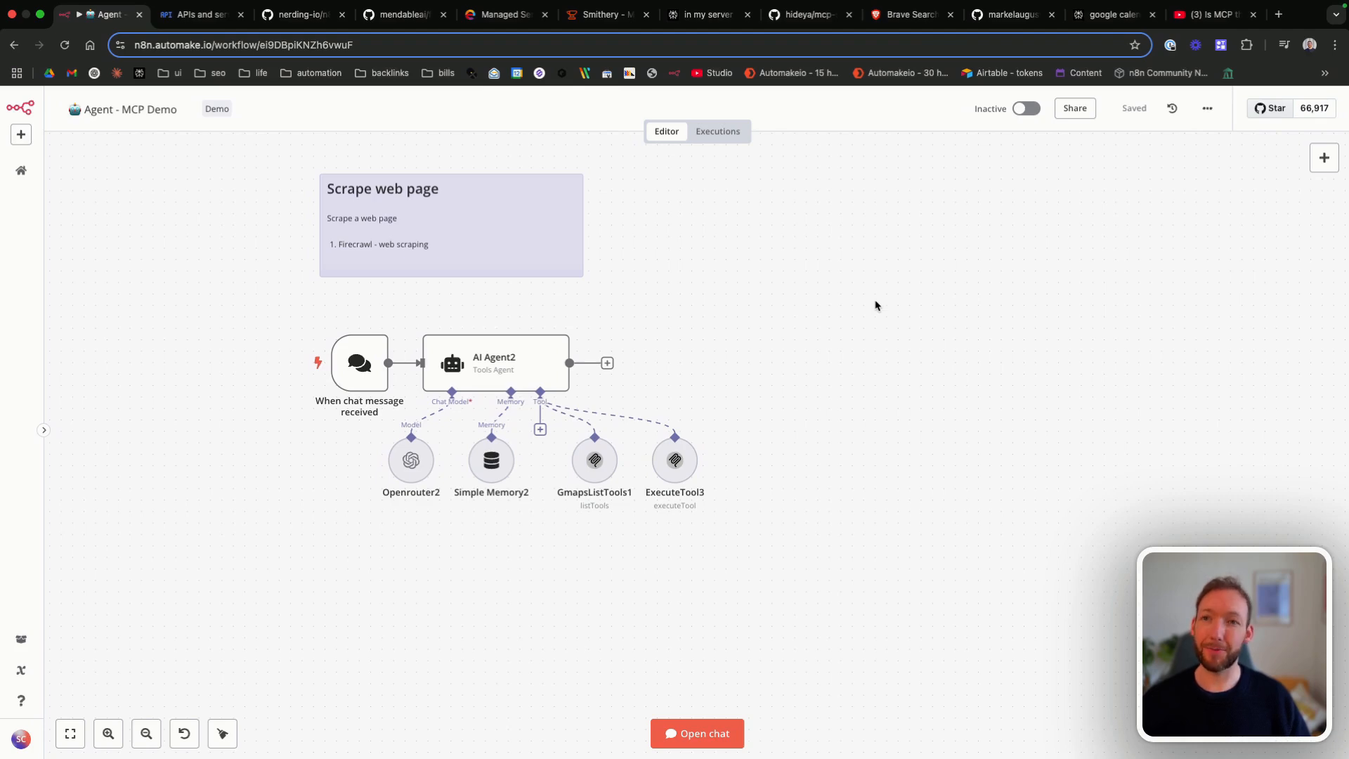
Step: Open the n8n-automakeio server's terminal from Elestio and copy the command "npm install -g firecrawl-mcp" from the firecrawl-mcp-server GitHub README for it
{"action": "double_click", "coordinate": [602, 463]}
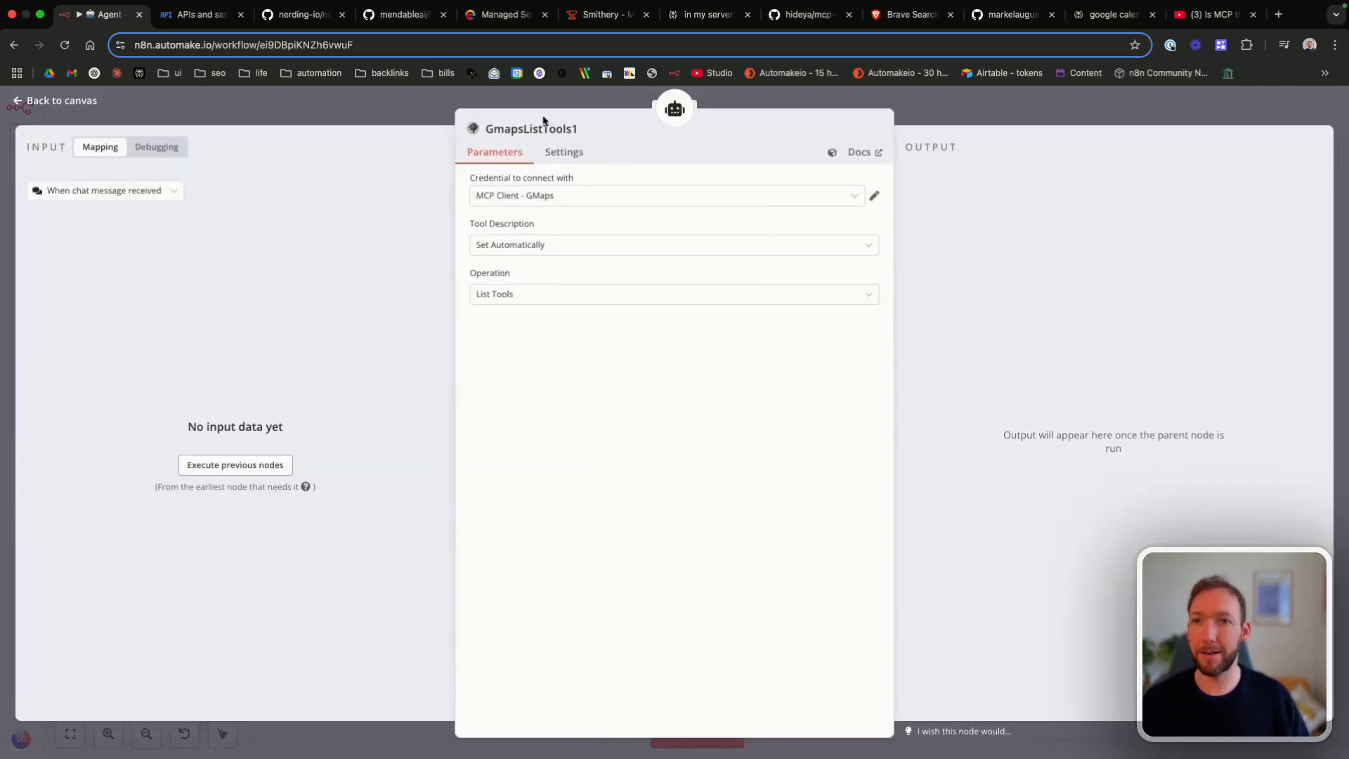
{"action": "left_click", "coordinate": [499, 15]}
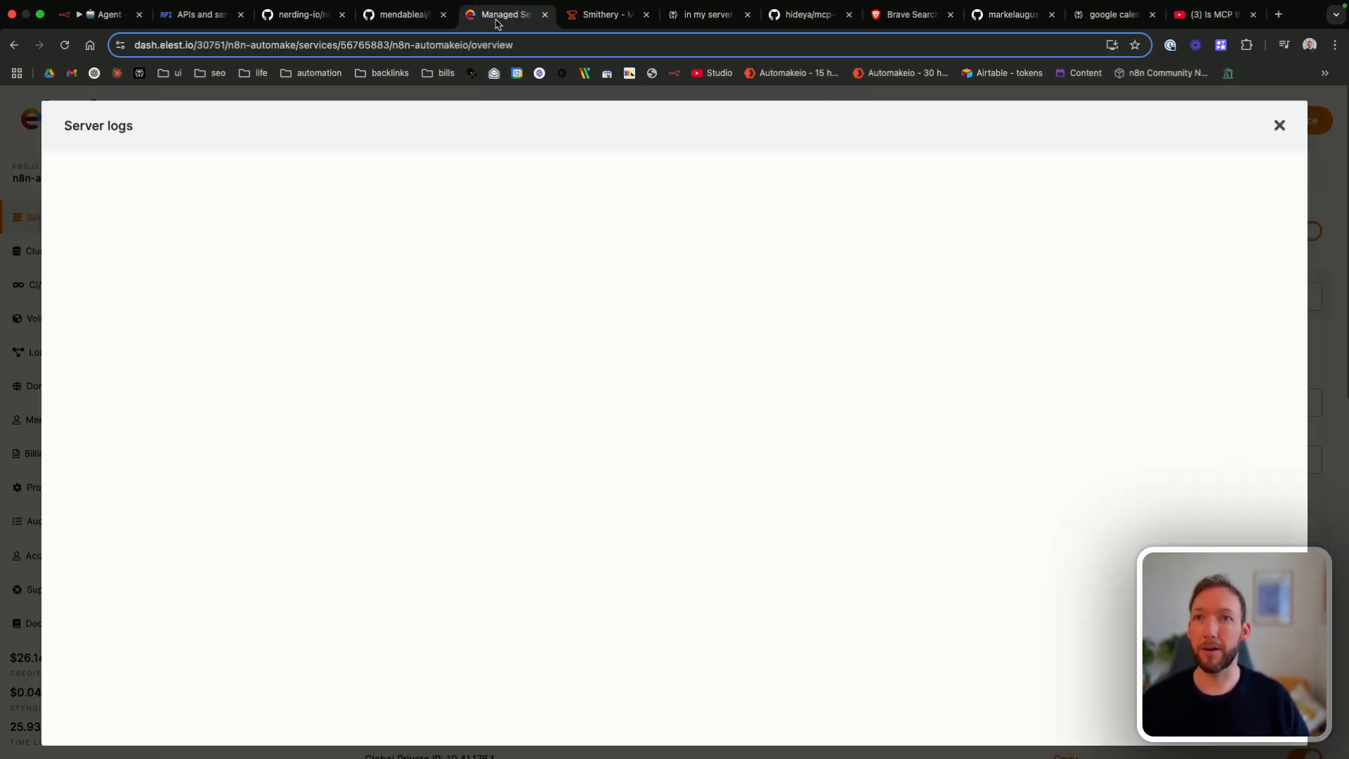
{"action": "left_click", "coordinate": [1279, 125]}
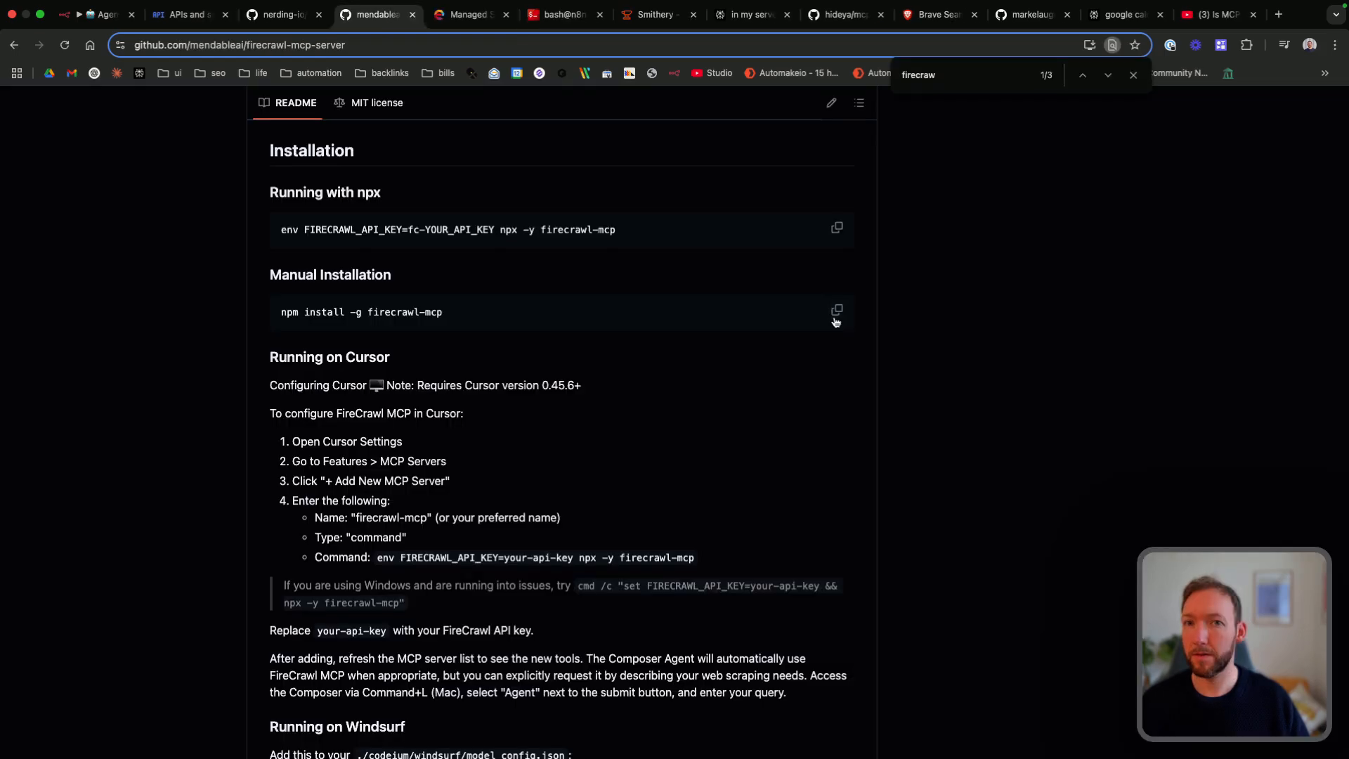
{"action": "left_click", "coordinate": [837, 311]}
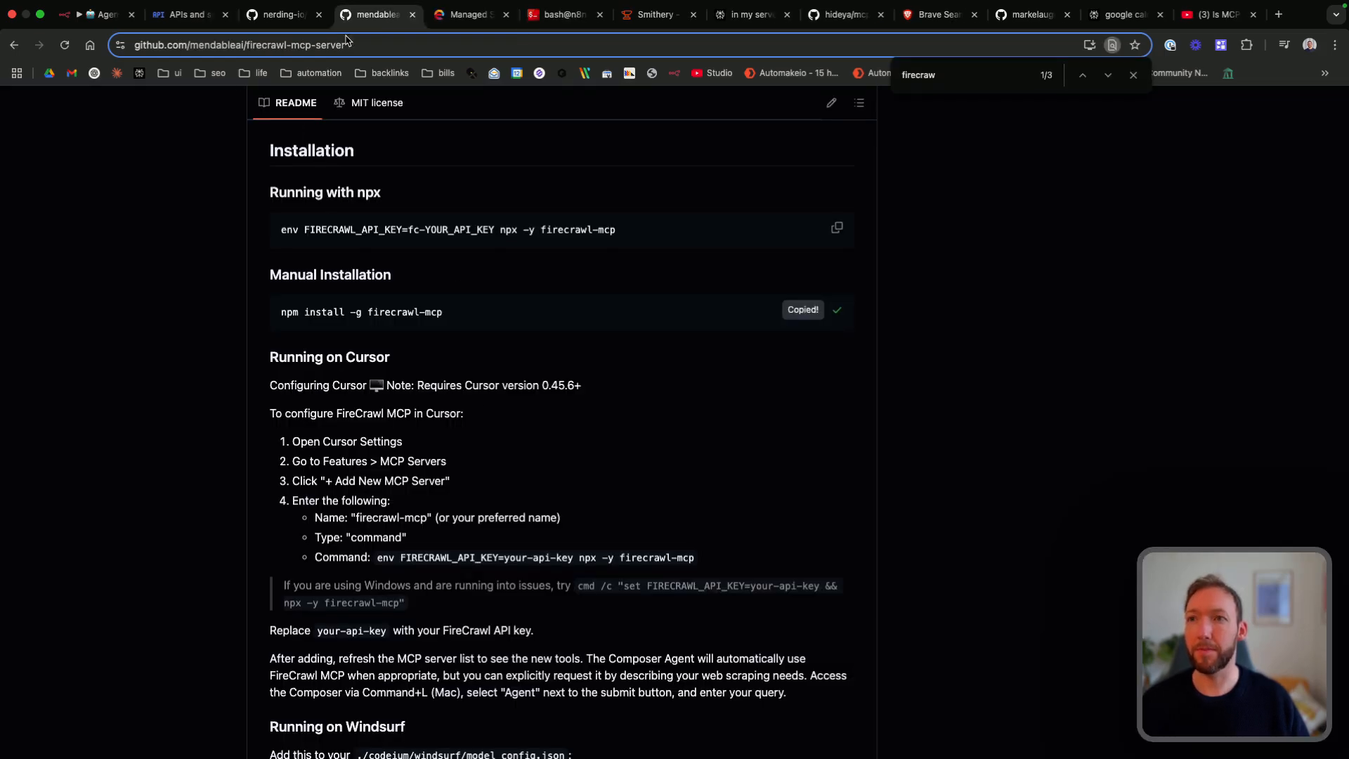
{"action": "left_click", "coordinate": [559, 14]}
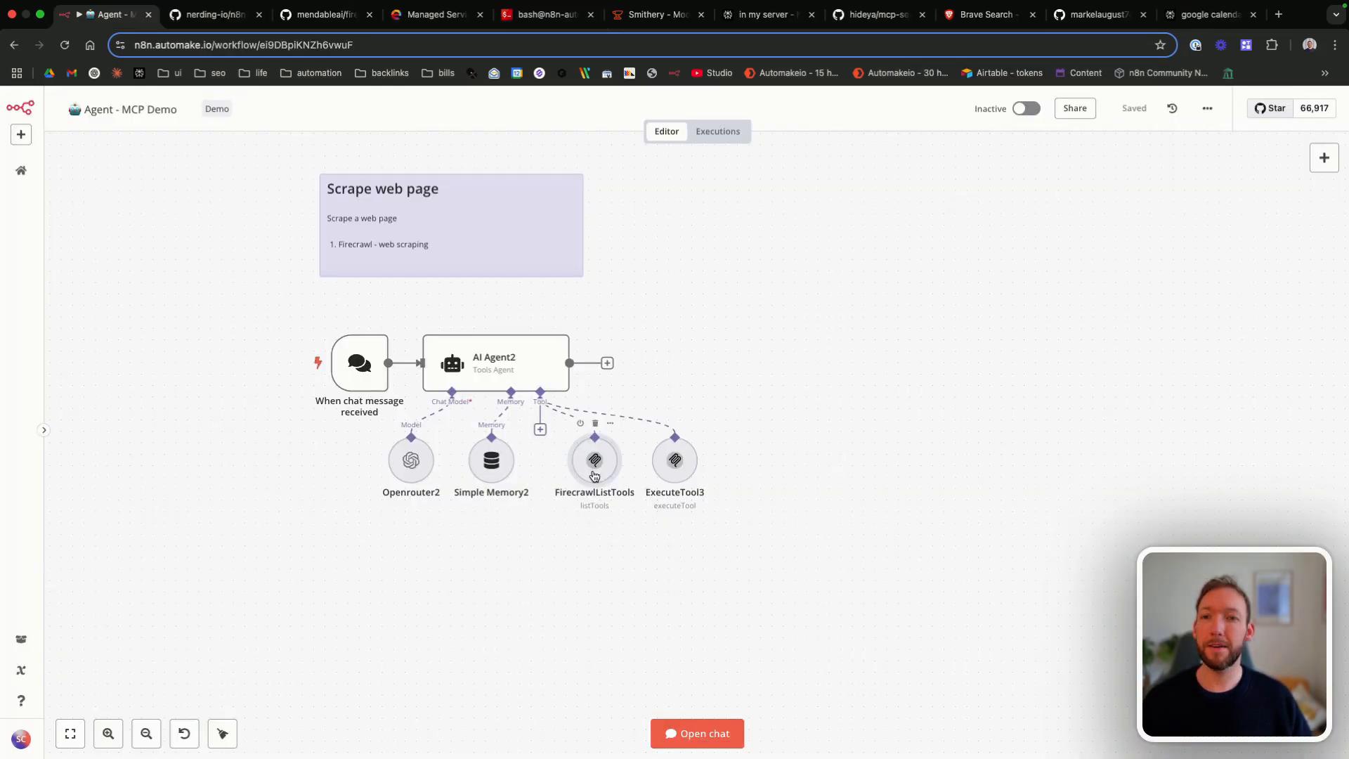
Step: Create a credential for FirecrawlListTools named MCP Client - Firecrawl, with command npx, arguments "-y firecrawl-mcp" and the API key copied from Firecrawl as environment
{"action": "double_click", "coordinate": [594, 468]}
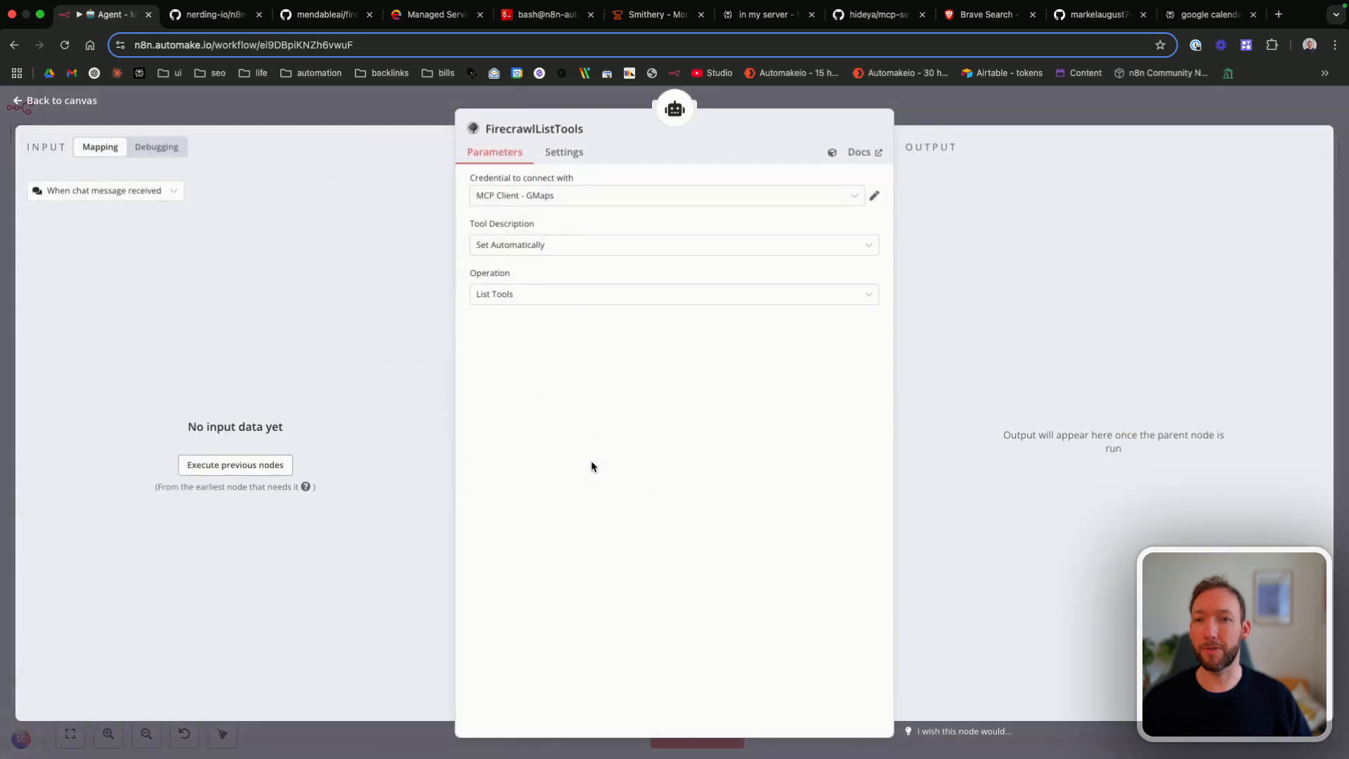
{"action": "left_click", "coordinate": [580, 196]}
{"action": "left_click", "coordinate": [564, 337]}
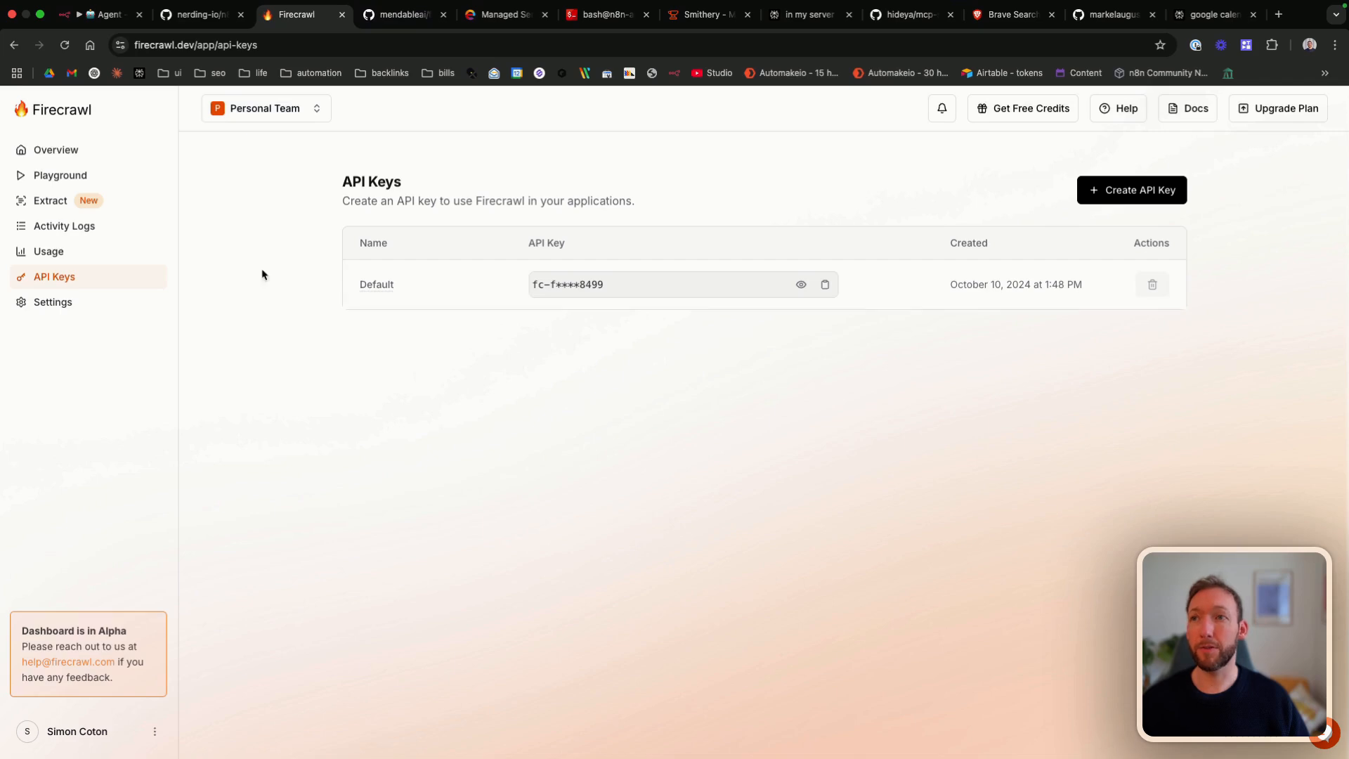
{"action": "left_click", "coordinate": [827, 286]}
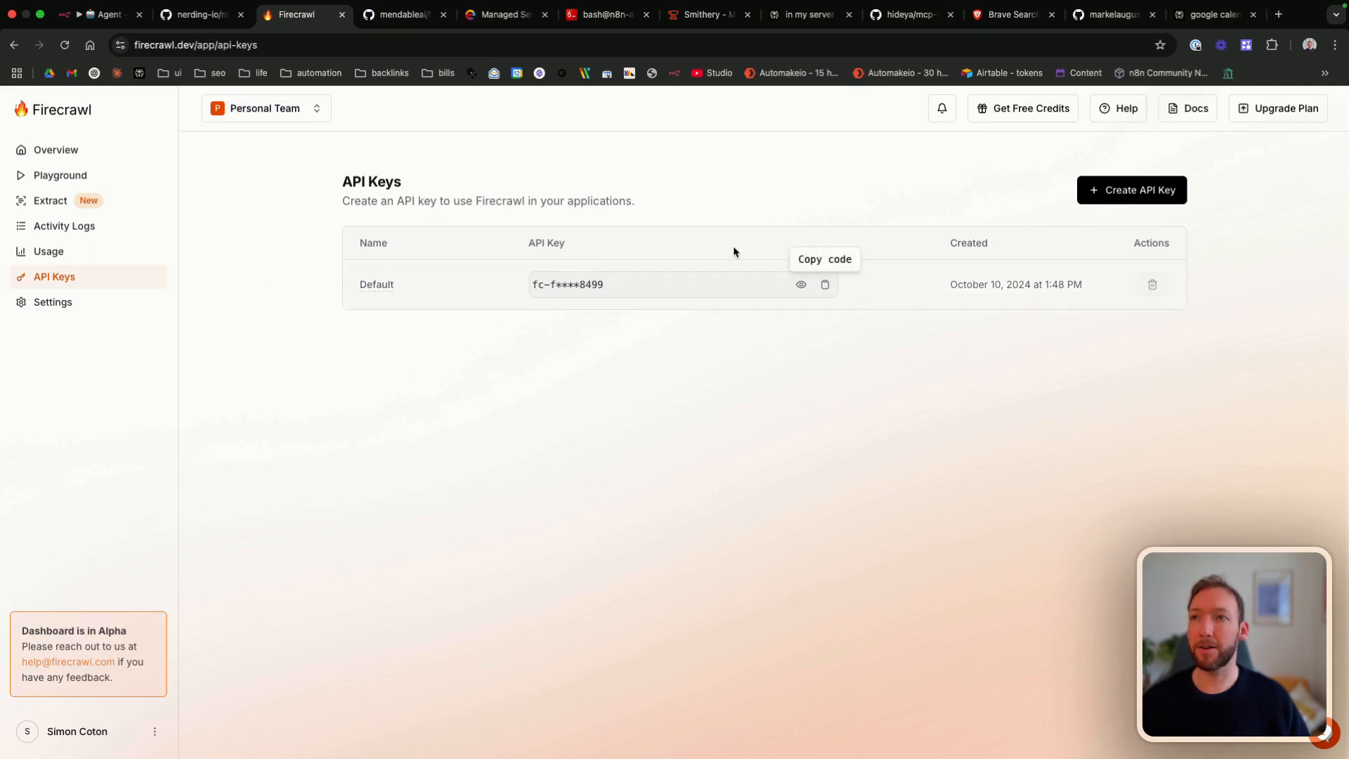
{"action": "left_click", "coordinate": [91, 14]}
{"action": "left_click", "coordinate": [1027, 171]}
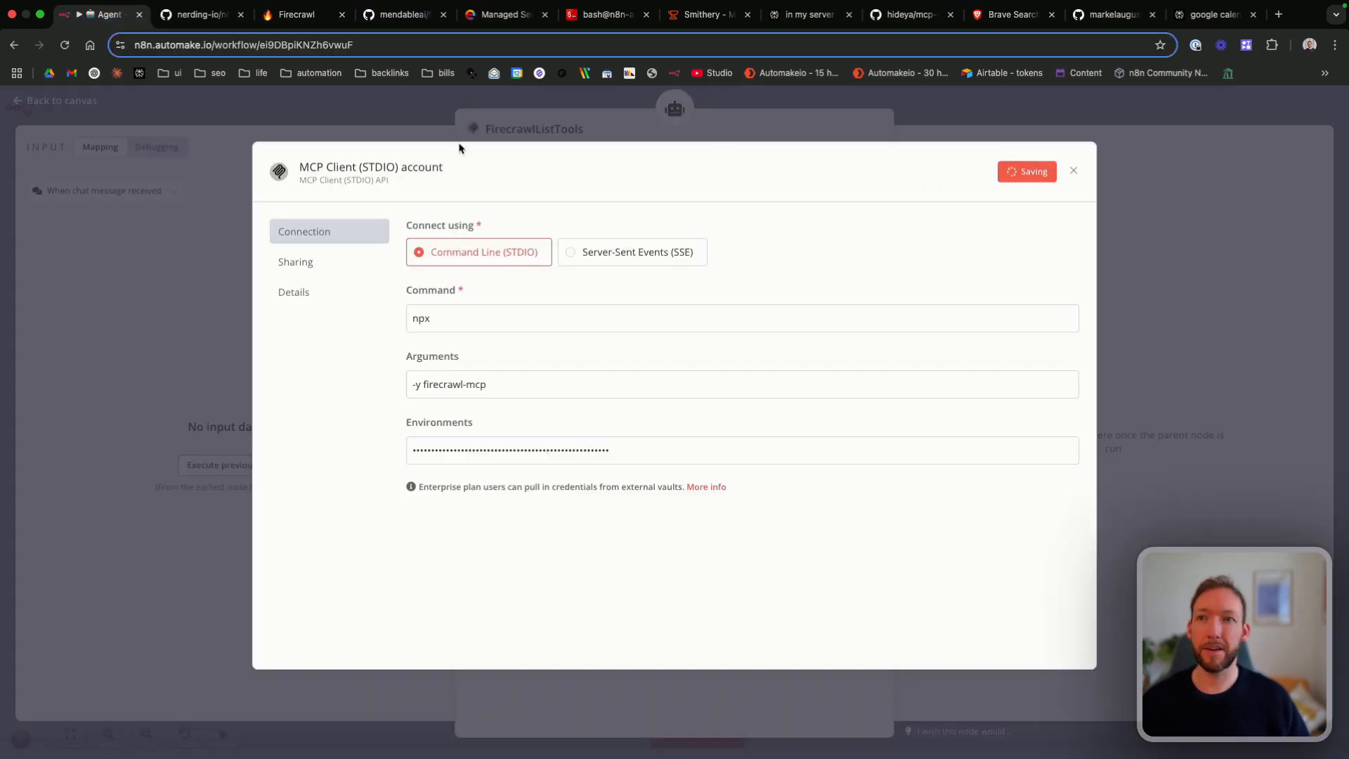
{"action": "left_click", "coordinate": [452, 168]}
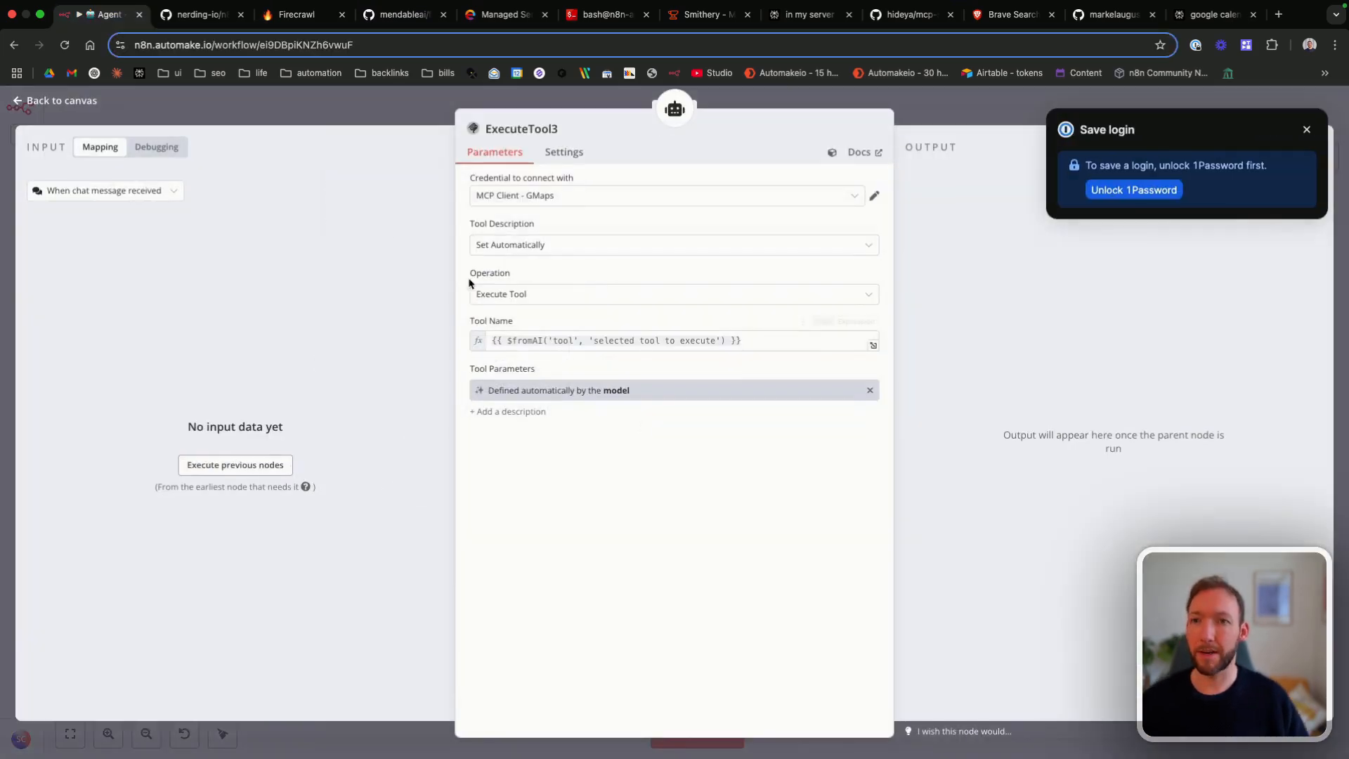
Step: Set the ExecuteTool3 node's credential to MCP Client - Firecrawl and save the workflow
{"action": "left_click", "coordinate": [559, 193]}
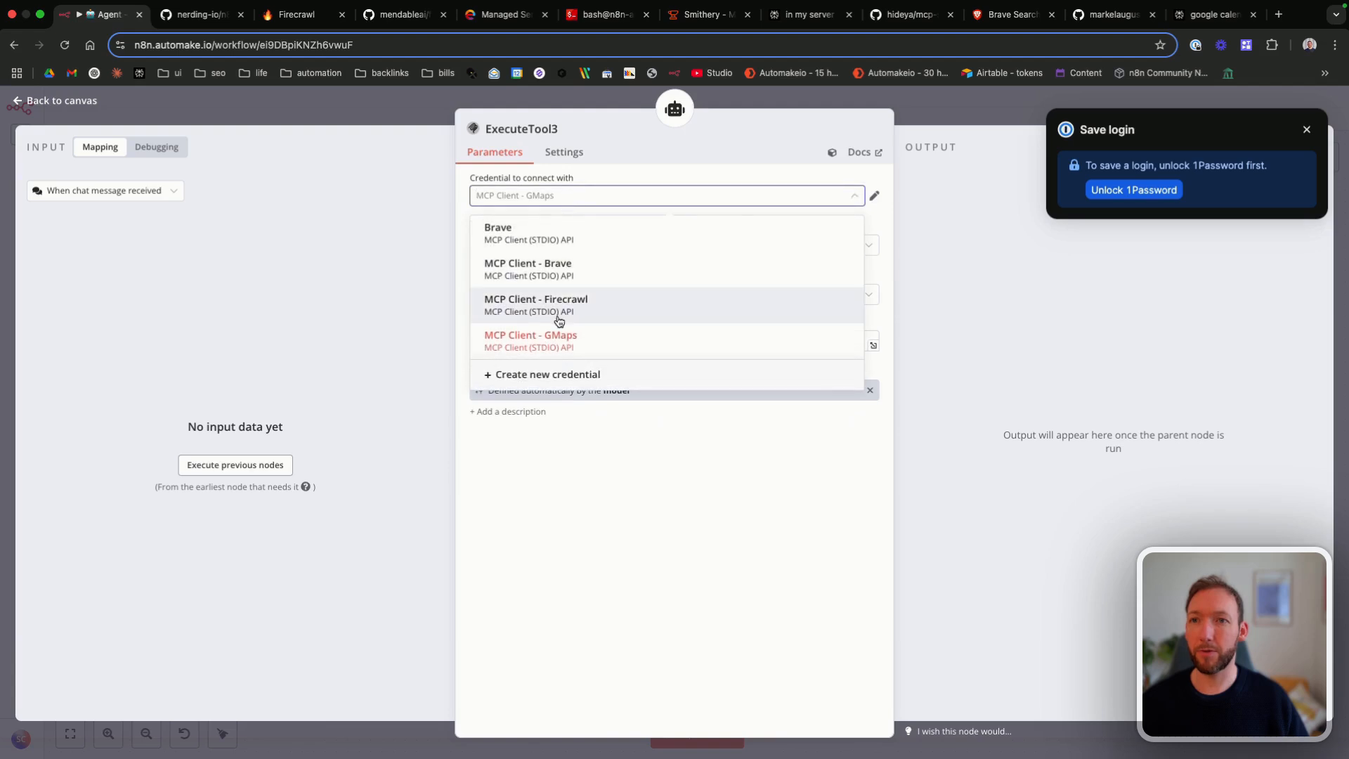
{"action": "left_click", "coordinate": [556, 309]}
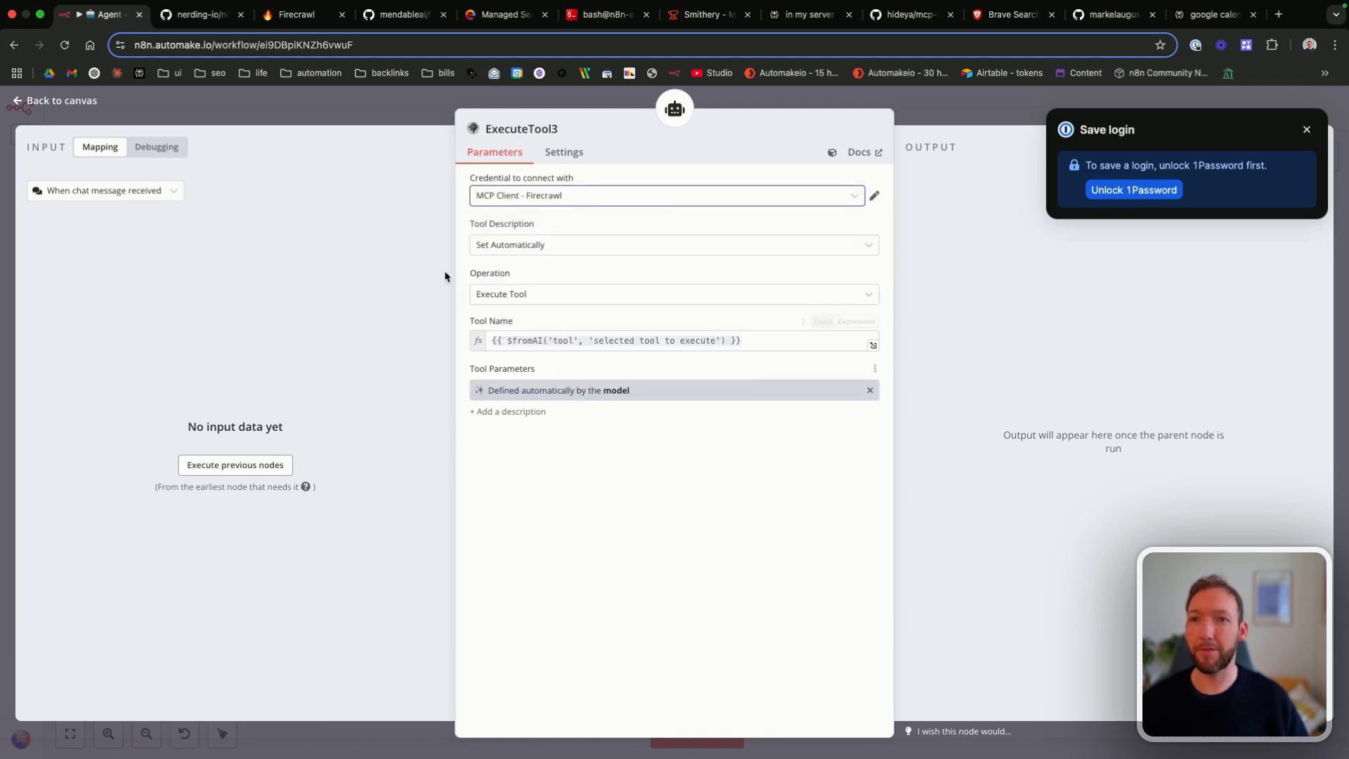
{"action": "left_click", "coordinate": [61, 102]}
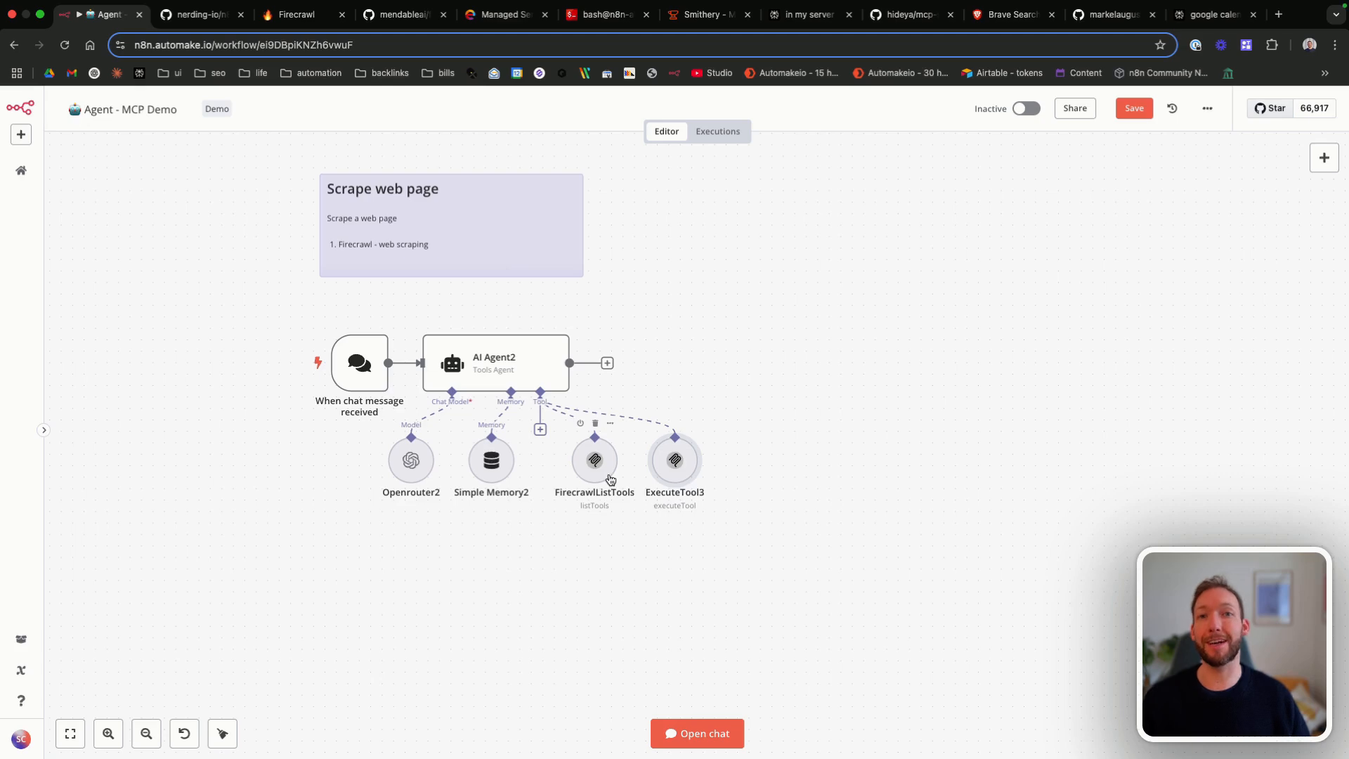
{"action": "left_click", "coordinate": [1132, 110]}
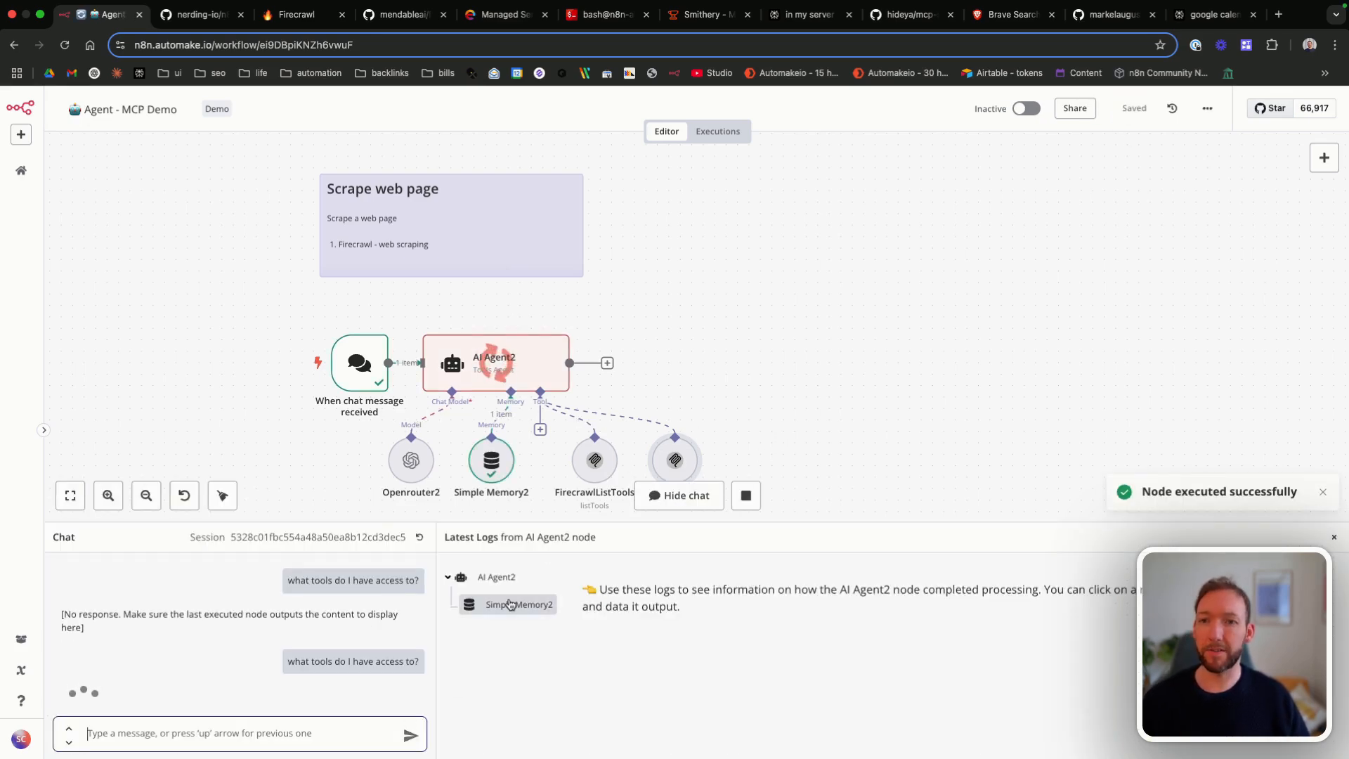
Step: Examine the Simple Memory2 log and the tool descriptions in the agent's reply to "what tools do I have access to?"
{"action": "left_click", "coordinate": [510, 604]}
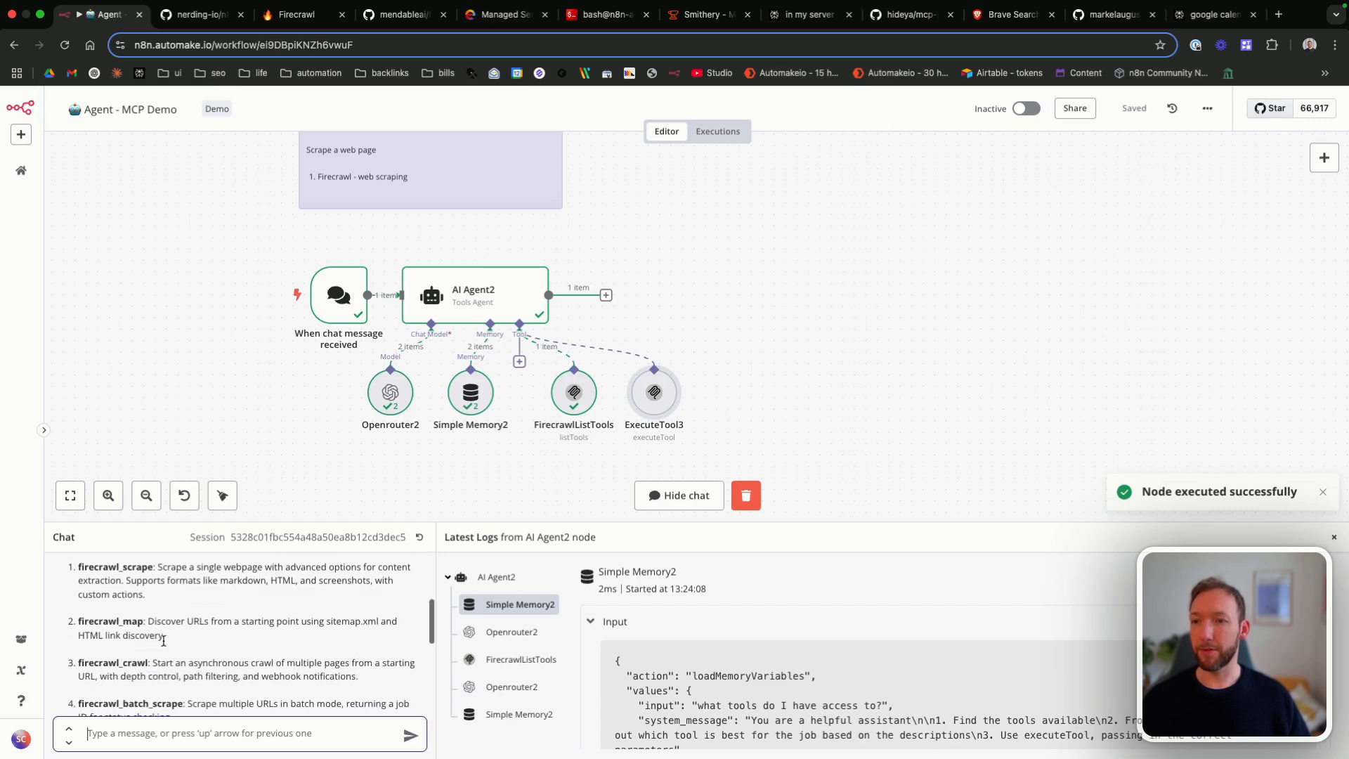
{"action": "left_click_drag", "start_coordinate": [171, 569], "coordinate": [346, 581]}
{"action": "left_click", "coordinate": [177, 626]}
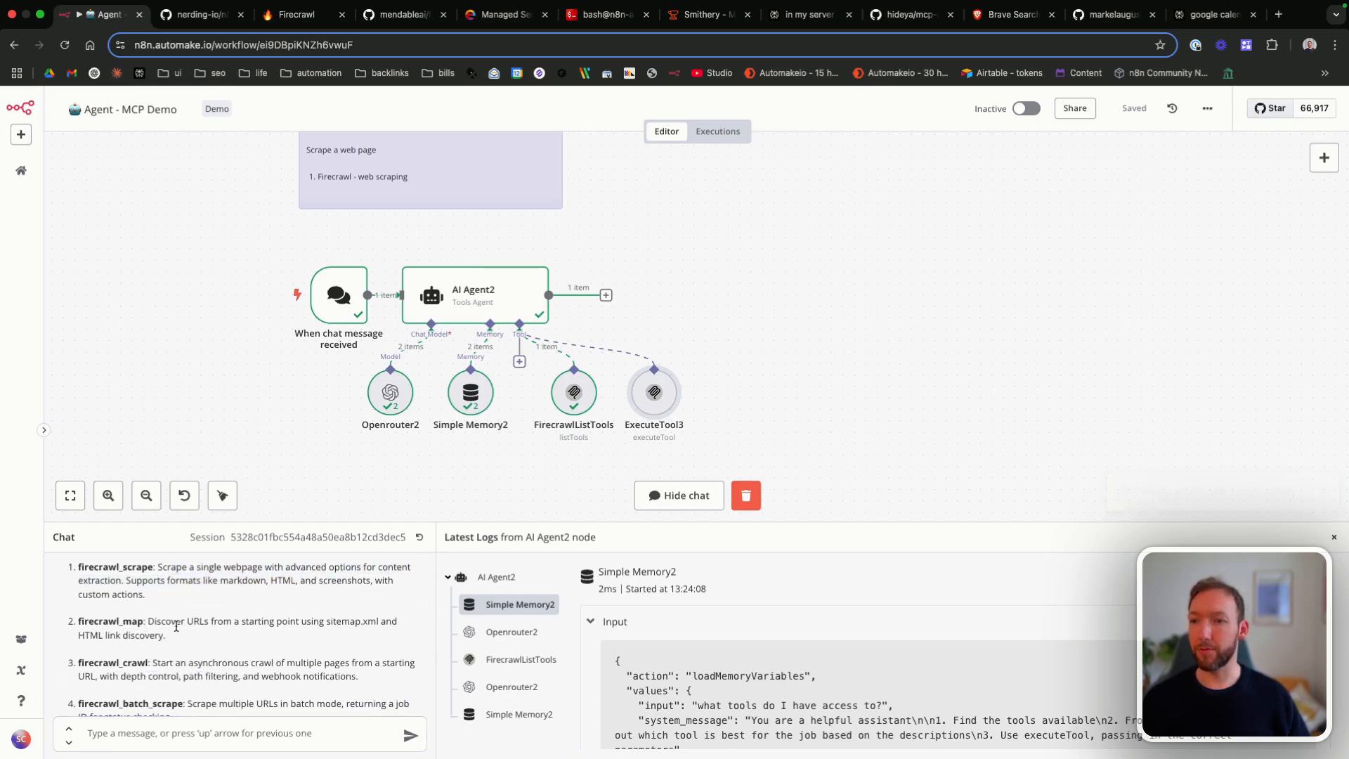
{"action": "left_click_drag", "start_coordinate": [134, 664], "coordinate": [284, 676]}
{"action": "left_click", "coordinate": [268, 675]}
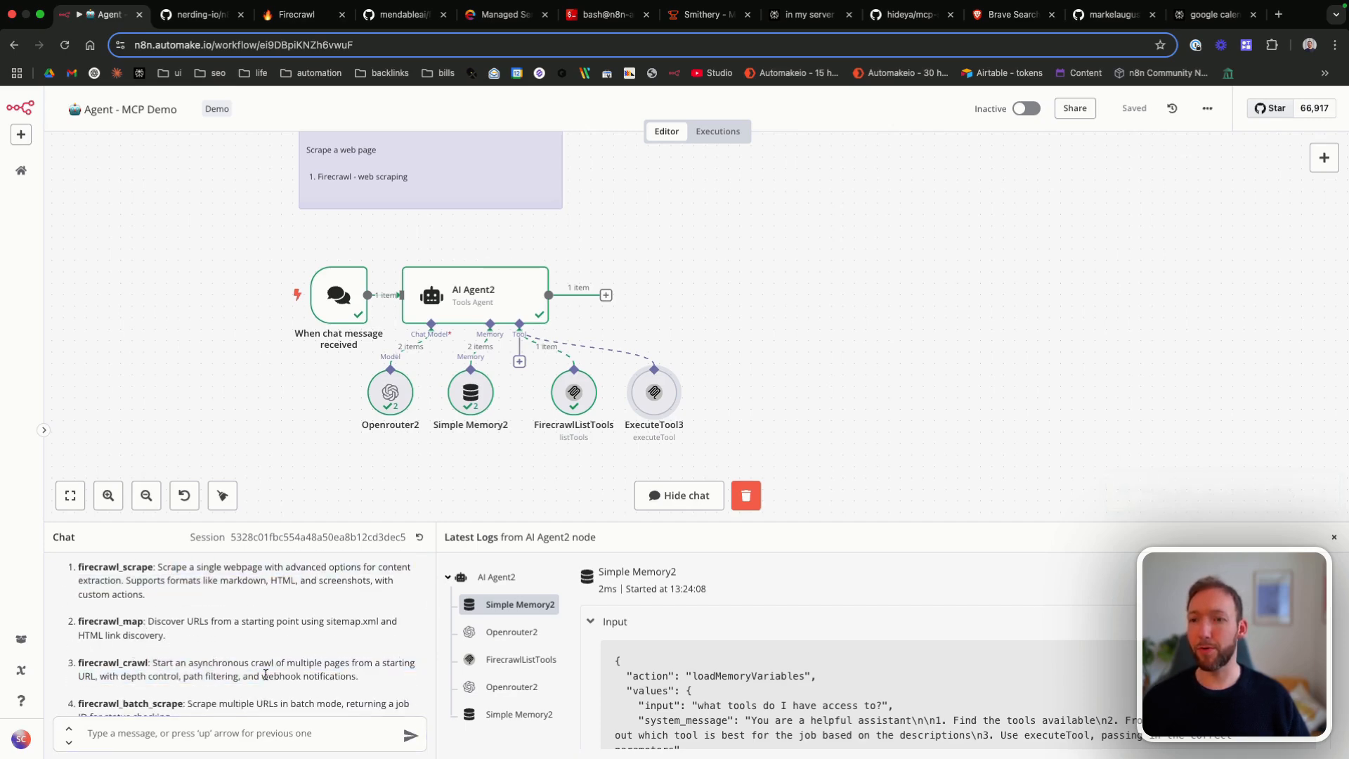
{"action": "scroll", "coordinate": [266, 675], "scroll_direction": "down", "scroll_amount": 3}
{"action": "scroll", "coordinate": [265, 674], "scroll_direction": "down", "scroll_amount": 3}
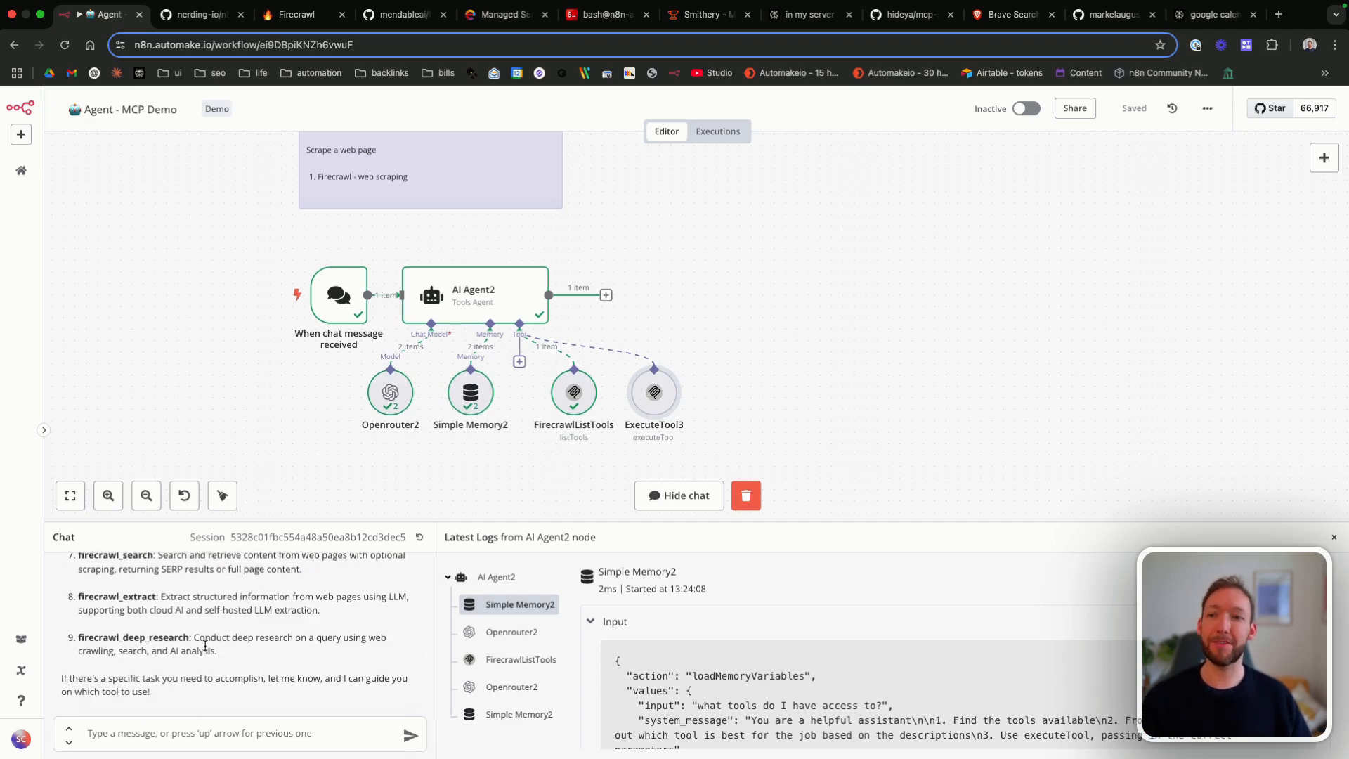
{"action": "scroll", "coordinate": [205, 645], "scroll_direction": "up", "scroll_amount": 5}
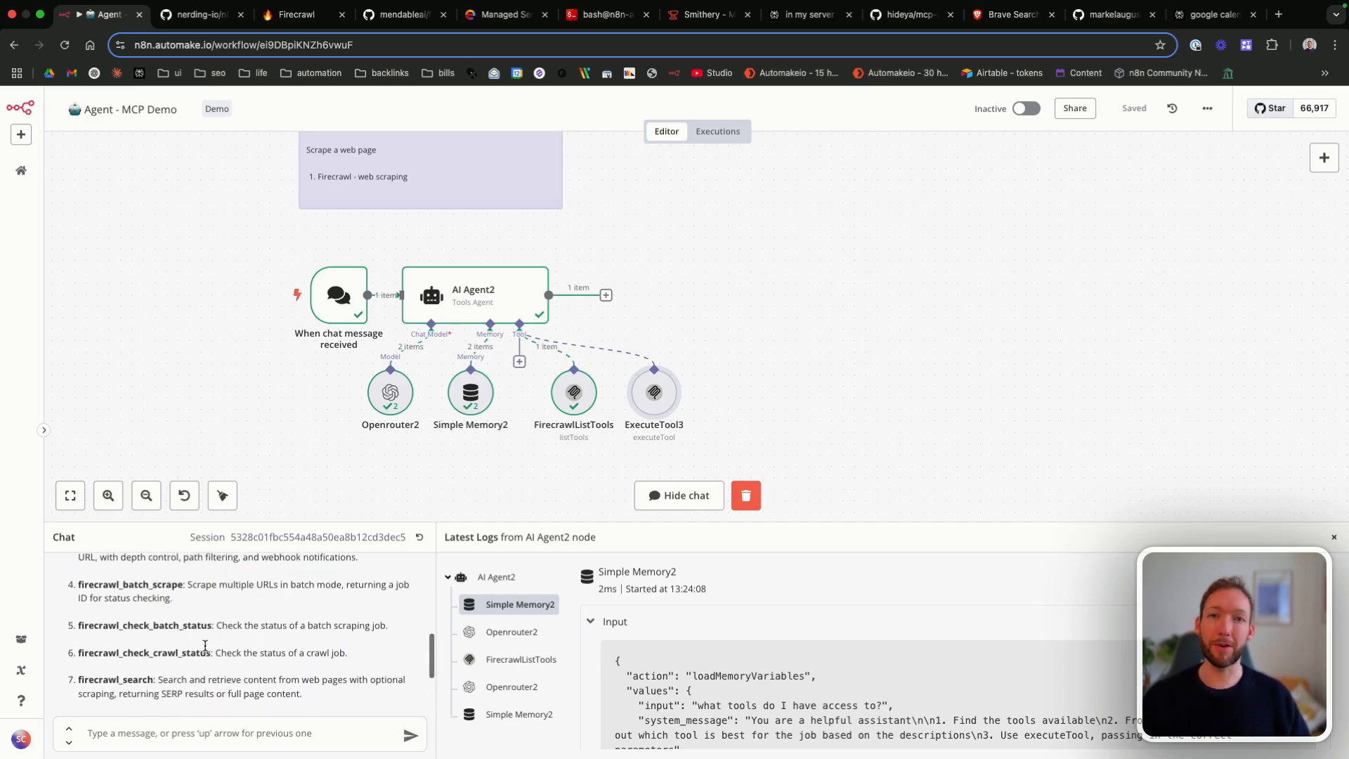
{"action": "scroll", "coordinate": [205, 645], "scroll_direction": "up", "scroll_amount": 2}
{"action": "scroll", "coordinate": [225, 627], "scroll_direction": "up", "scroll_amount": 2}
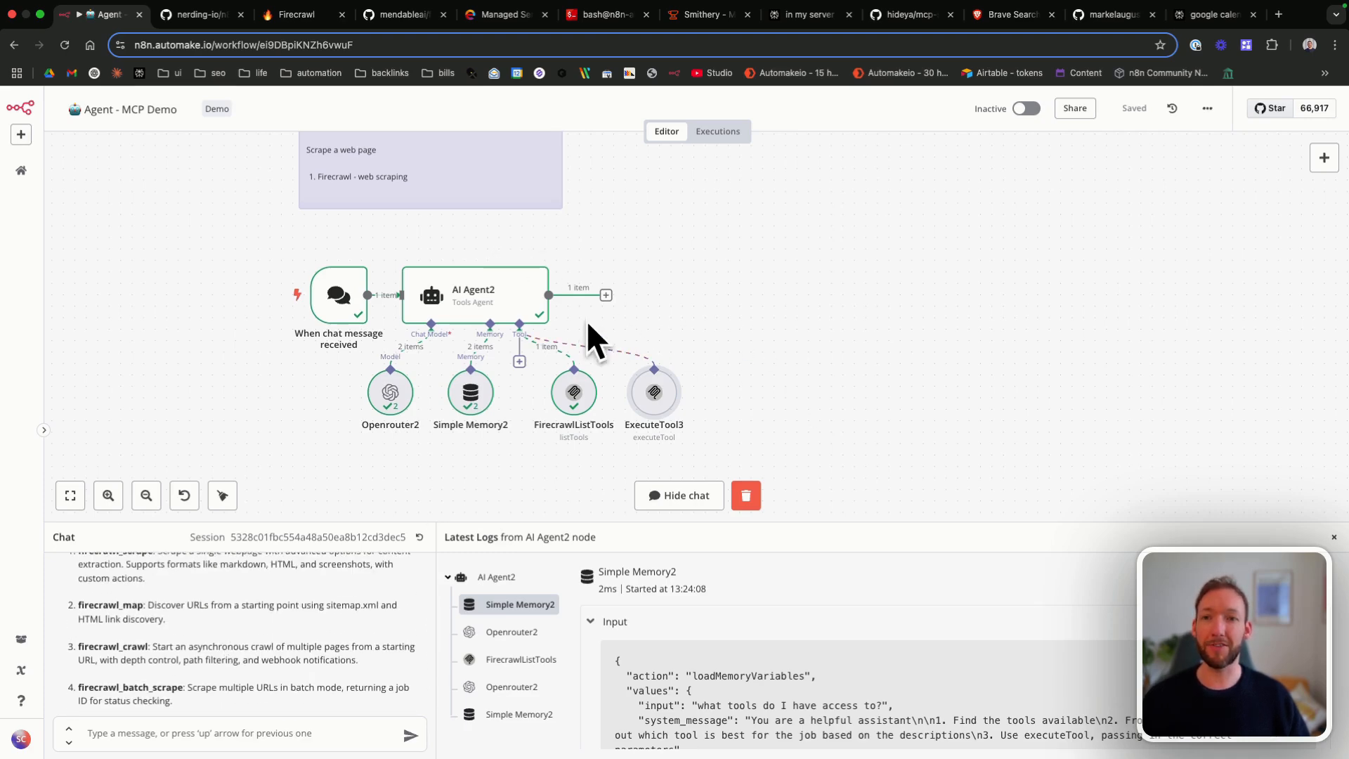
{"action": "scroll", "coordinate": [726, 410], "scroll_direction": "right", "scroll_amount": 3}
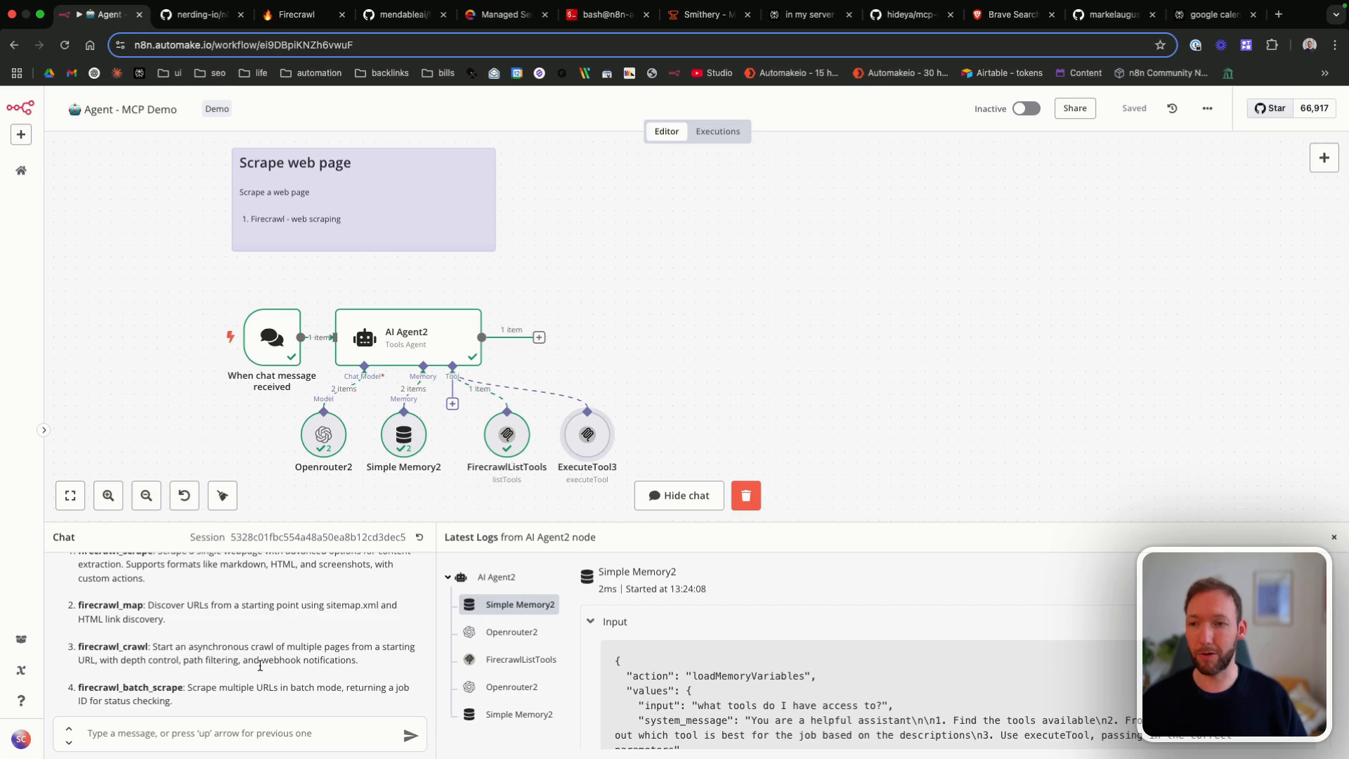
{"action": "scroll", "coordinate": [224, 678], "scroll_direction": "up", "scroll_amount": 3}
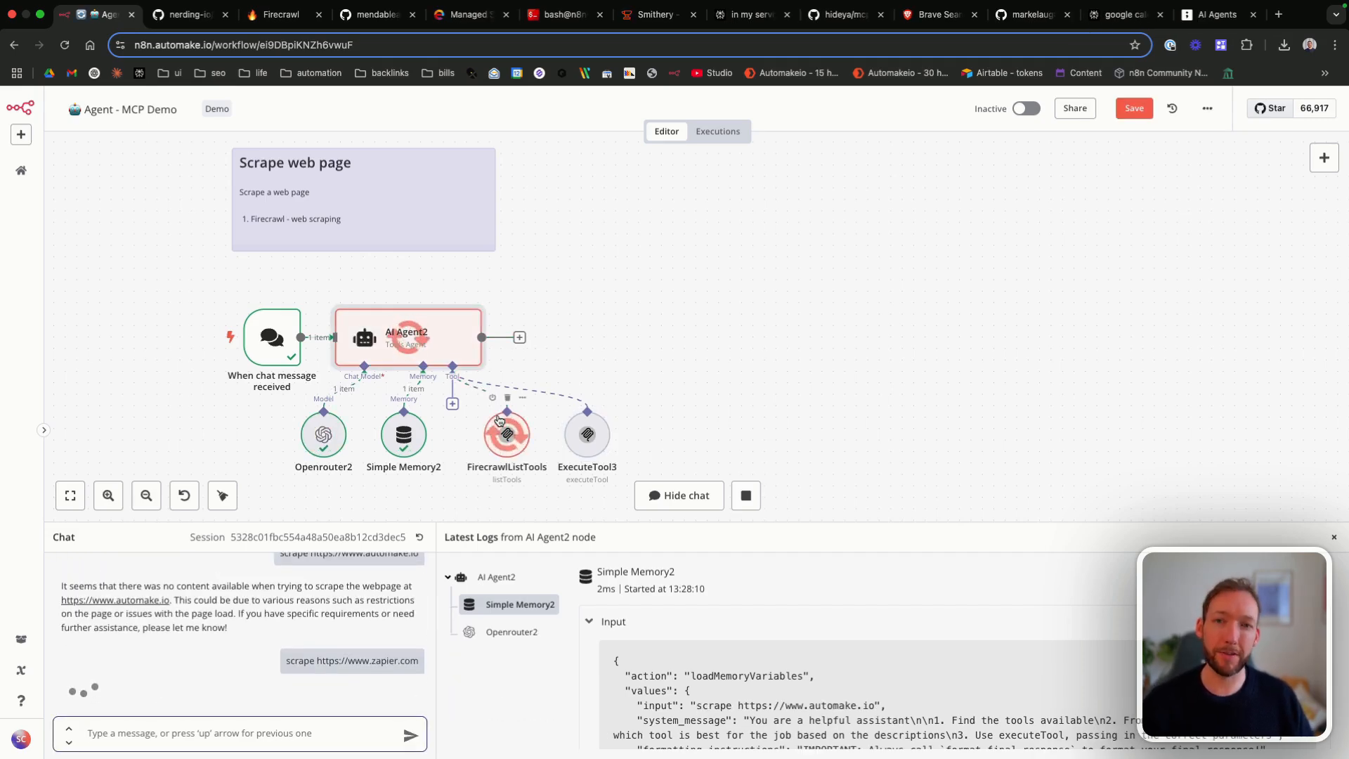
{"action": "scroll", "coordinate": [347, 621], "scroll_direction": "up", "scroll_amount": 2}
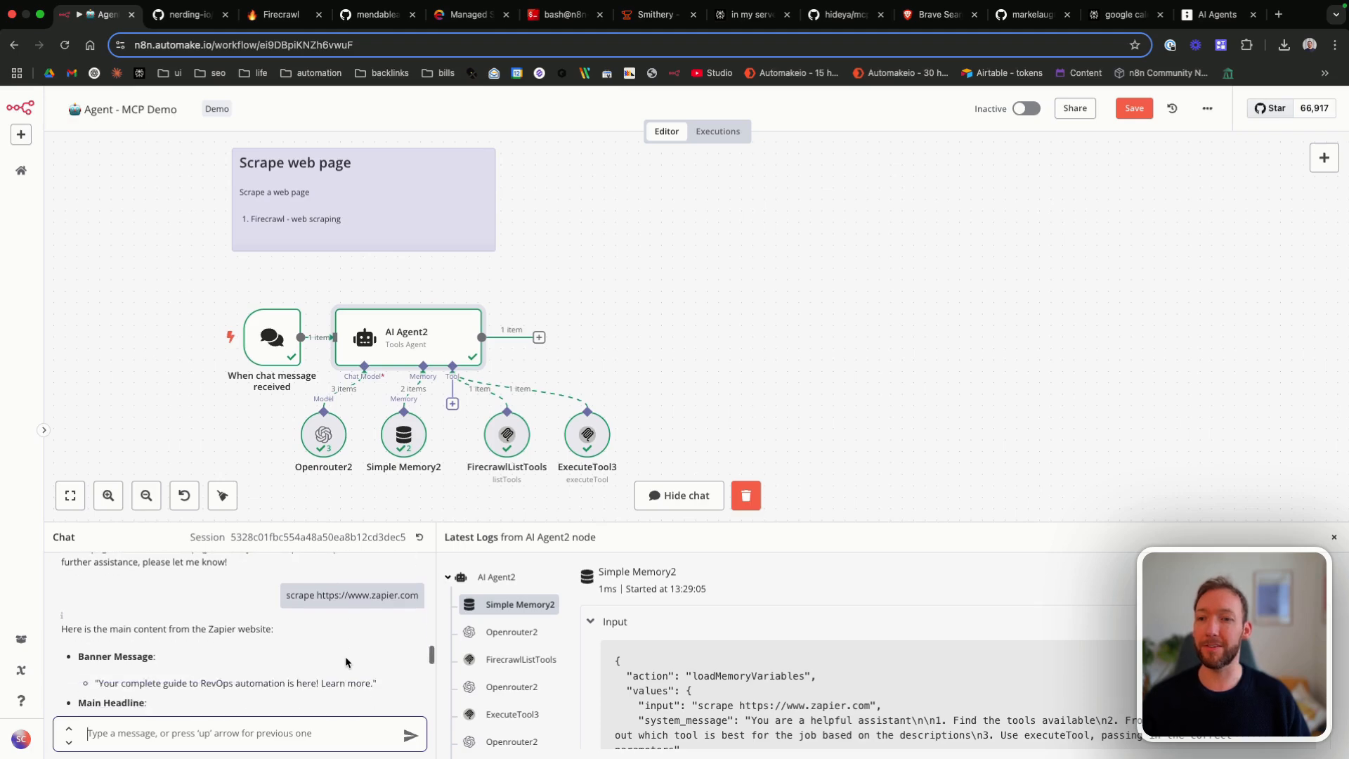
{"action": "scroll", "coordinate": [345, 655], "scroll_direction": "down", "scroll_amount": 2}
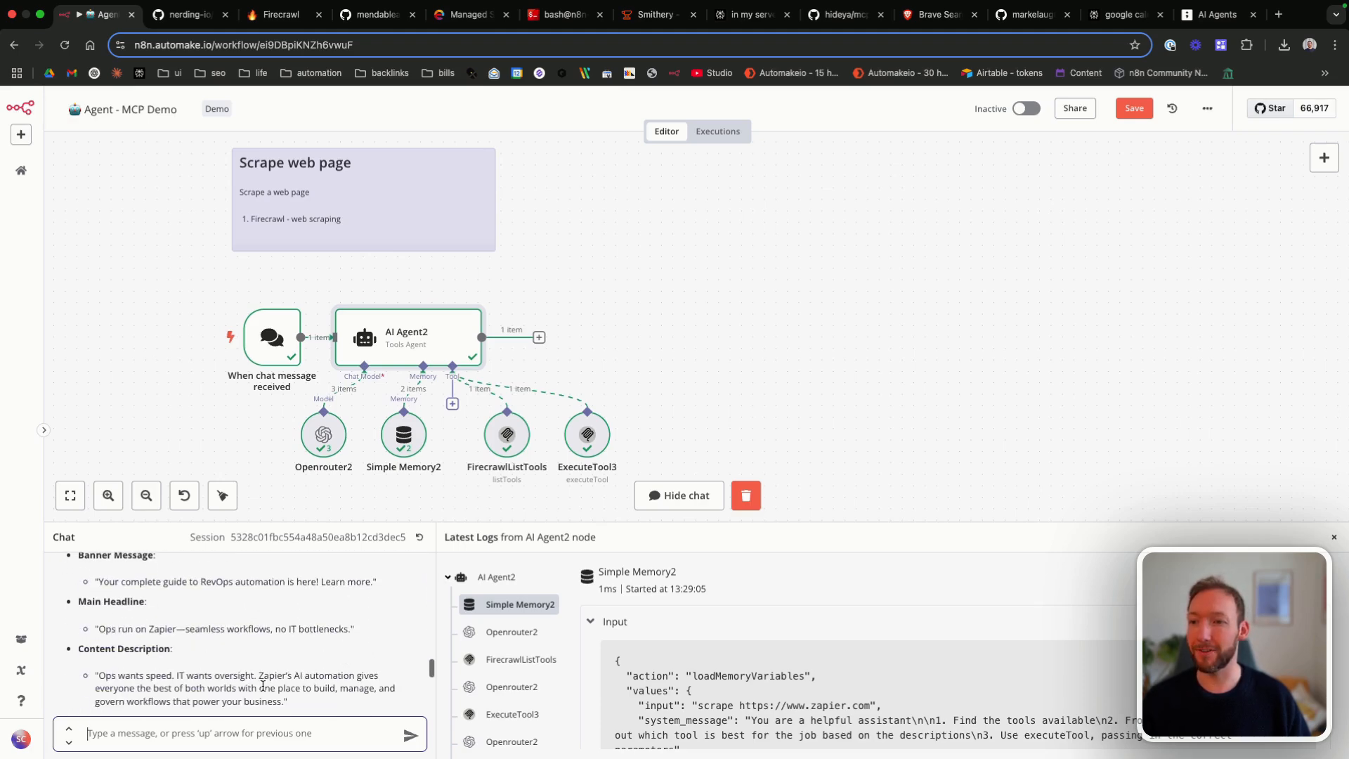
{"action": "scroll", "coordinate": [176, 623], "scroll_direction": "down", "scroll_amount": 3}
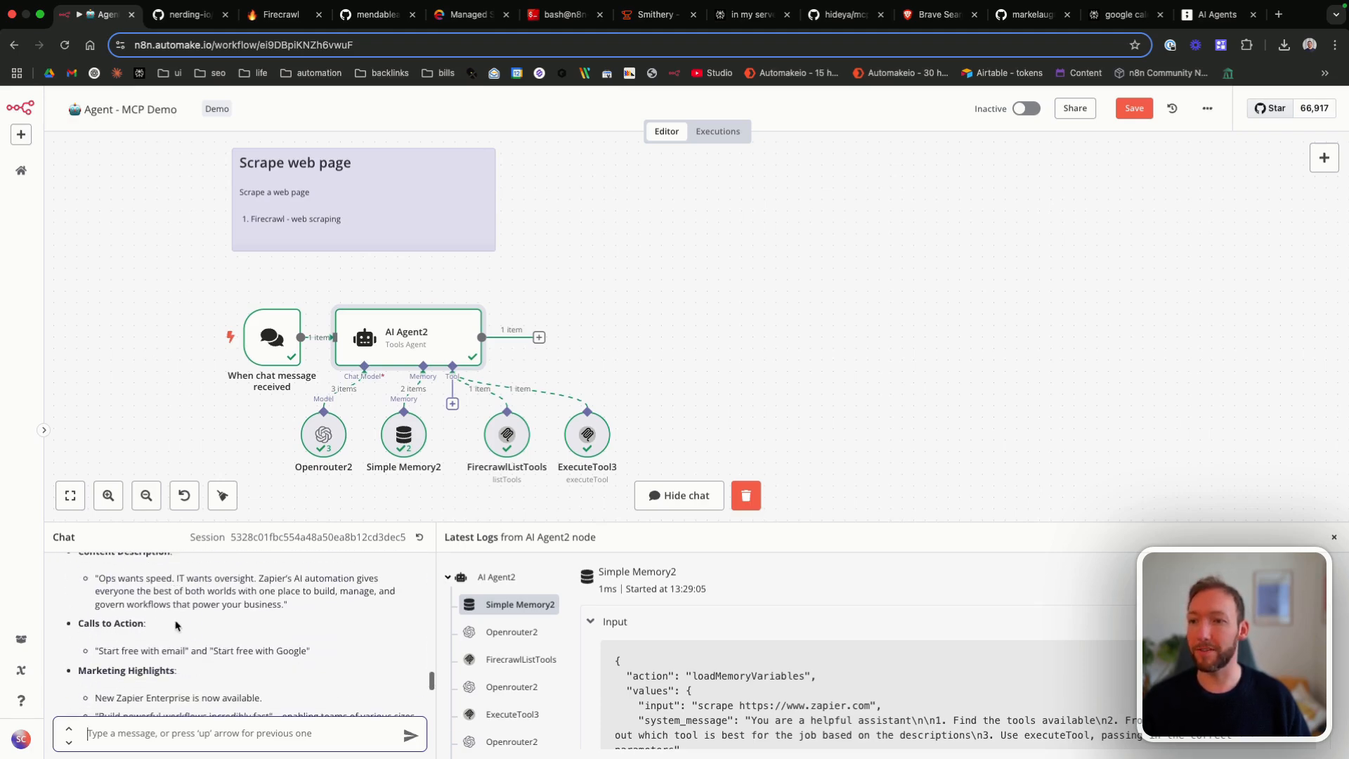
{"action": "scroll", "coordinate": [237, 660], "scroll_direction": "down", "scroll_amount": 6}
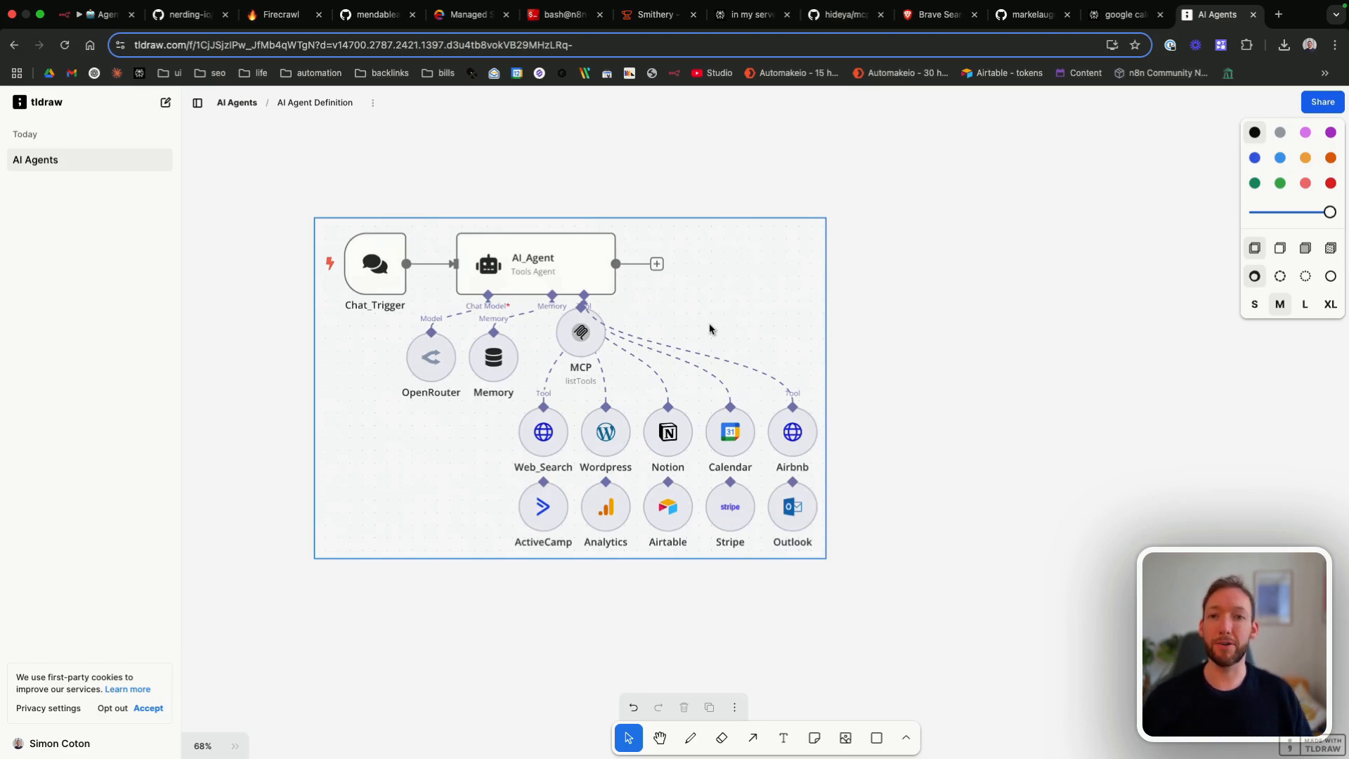
{"action": "left_click", "coordinate": [566, 625]}
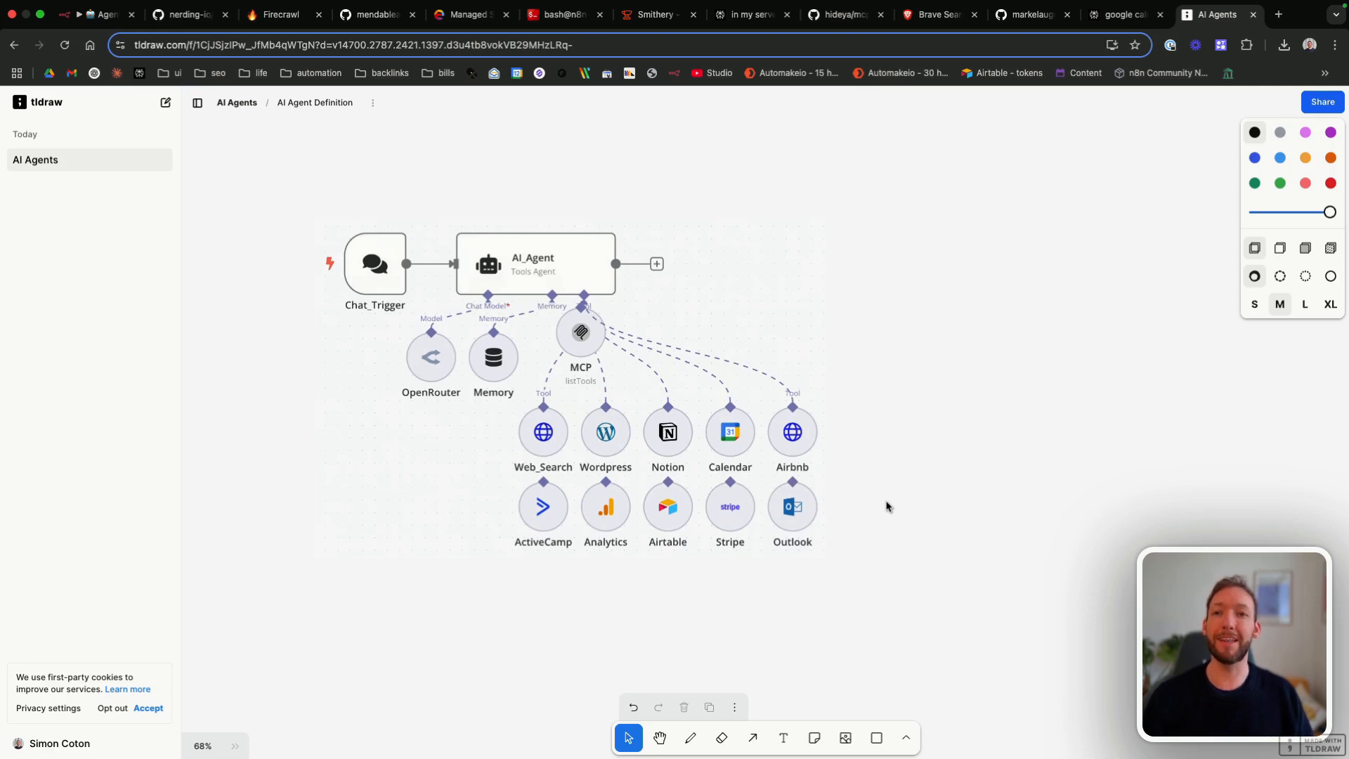
{"action": "left_click", "coordinate": [680, 338]}
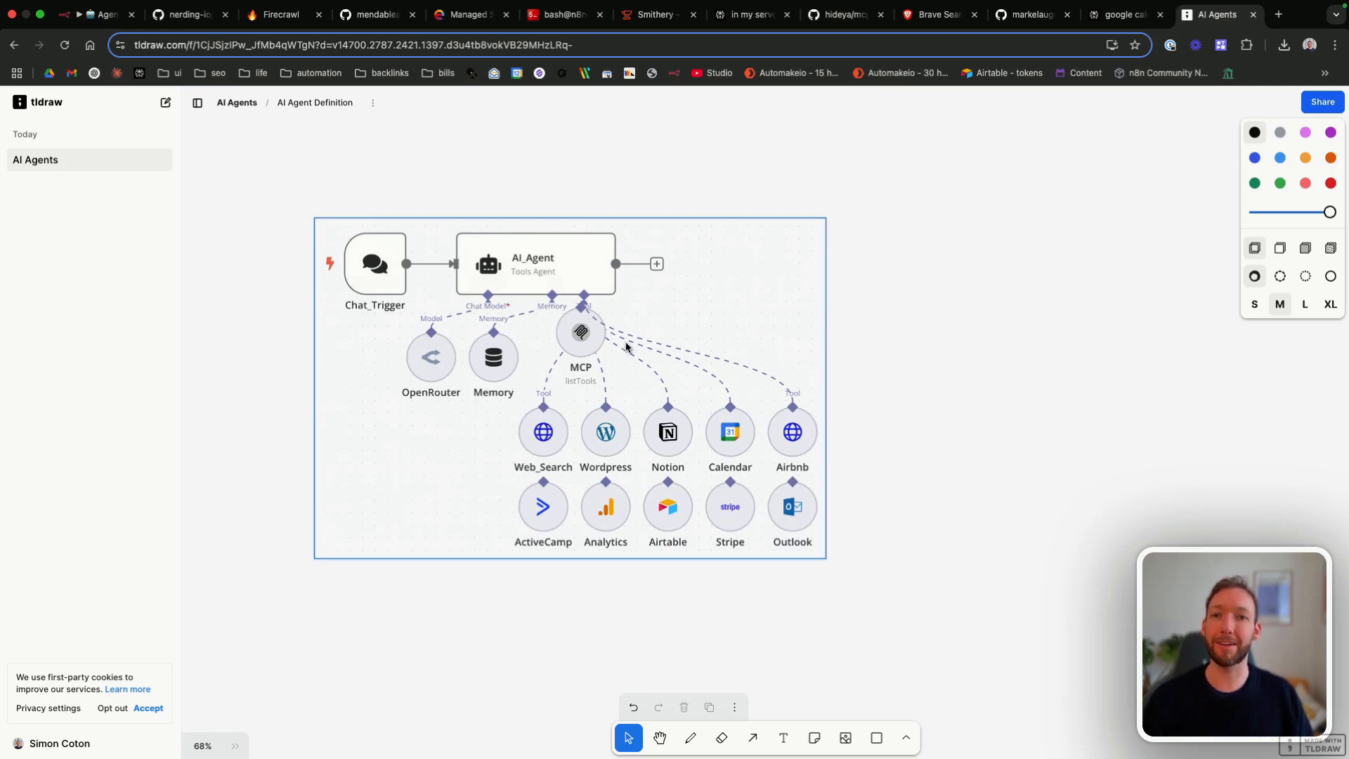
{"action": "left_click", "coordinate": [900, 307]}
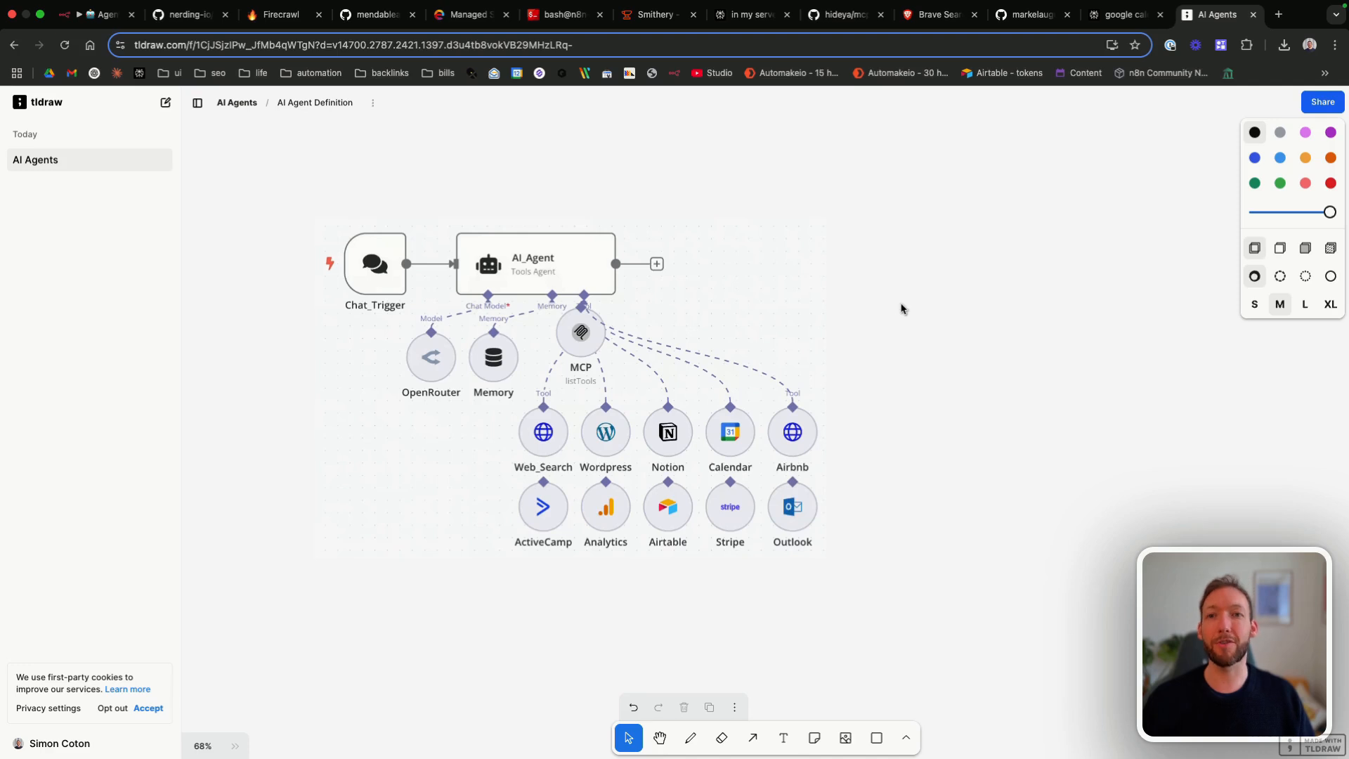